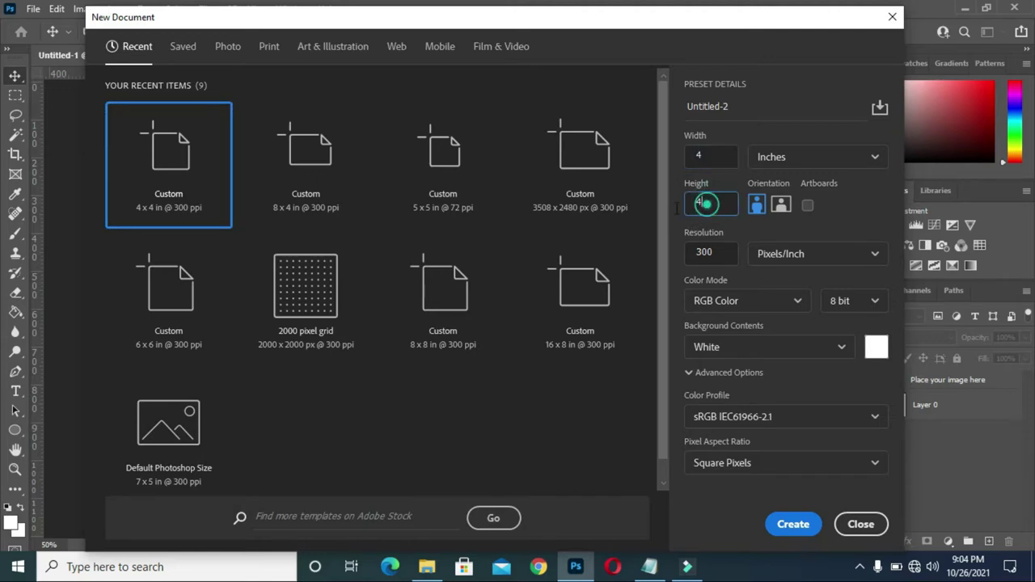
# Create a square 4 × 4 in document at 300 ppi.
pyautogui.doubleClick(705, 203)
pyautogui.click(712, 252)
pyautogui.click(792, 524)
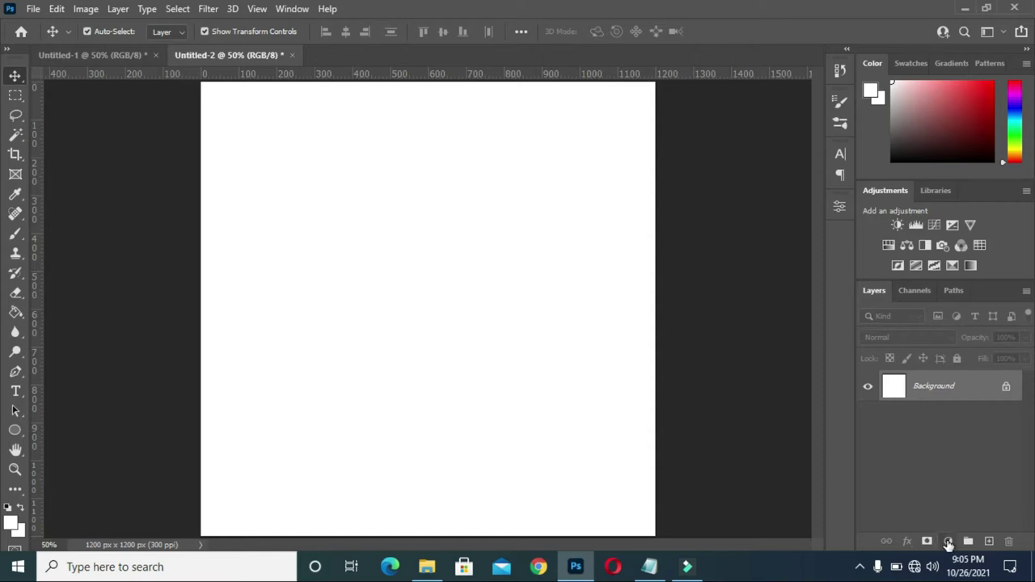
# Add a Gradient Fill layer and open its gradient in the Gradient Editor.
pyautogui.click(948, 542)
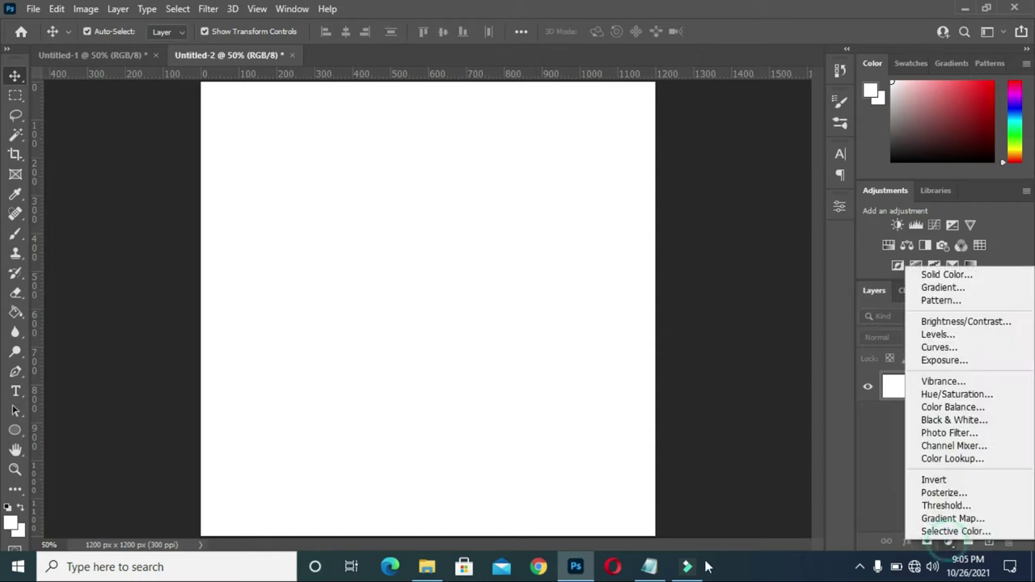
pyautogui.click(932, 289)
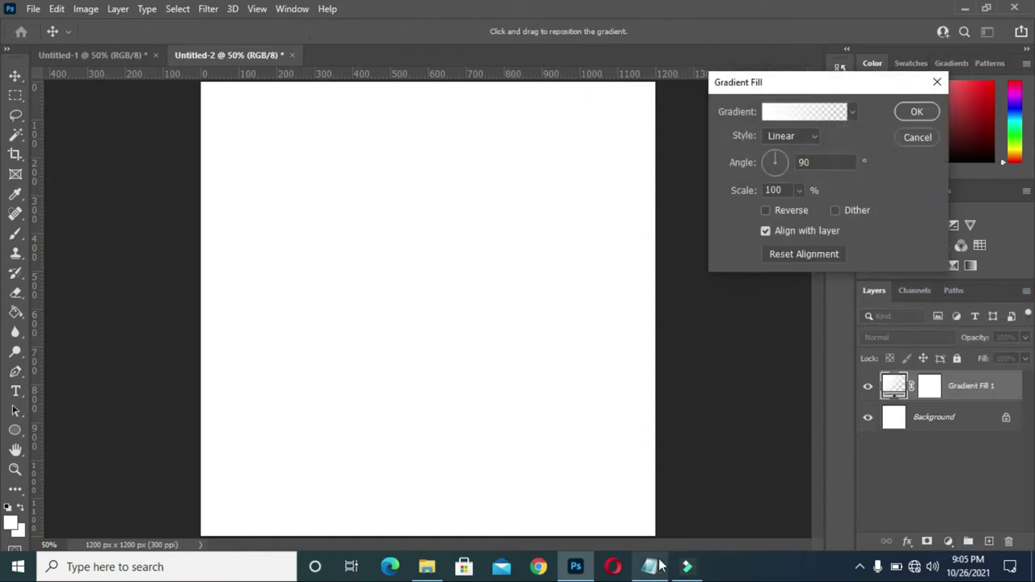
pyautogui.click(790, 112)
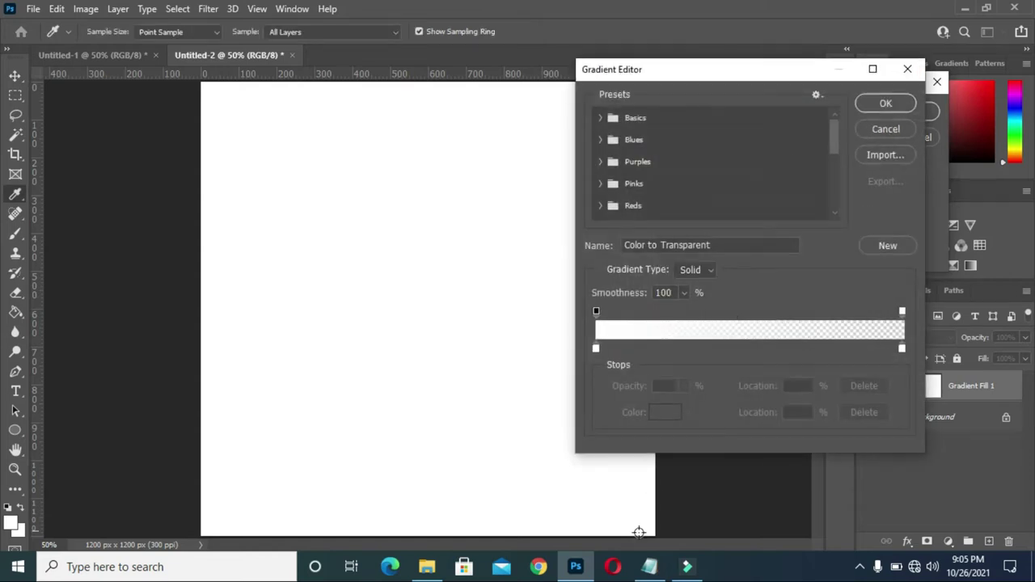
# Set the gradient's left colour stop to dark brown 0b0603.
pyautogui.click(649, 567)
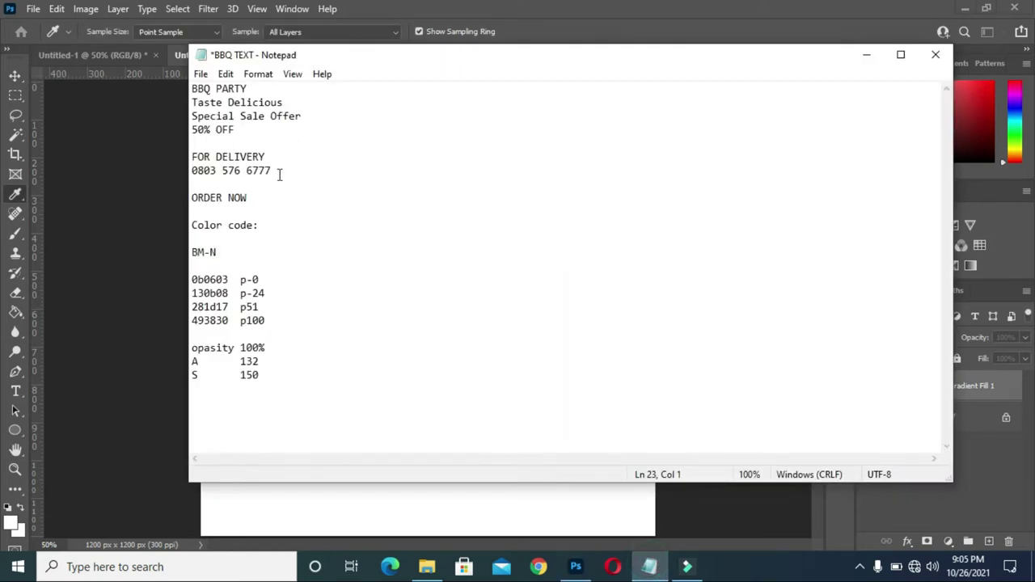
pyautogui.moveTo(230, 280); pyautogui.dragTo(193, 278)
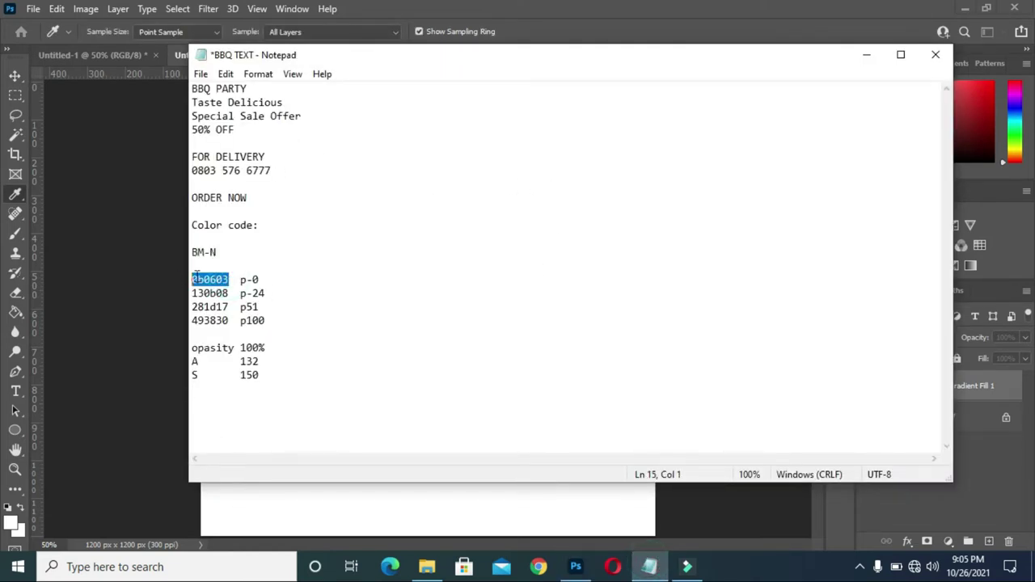
pyautogui.click(862, 56)
pyautogui.click(596, 349)
pyautogui.click(658, 412)
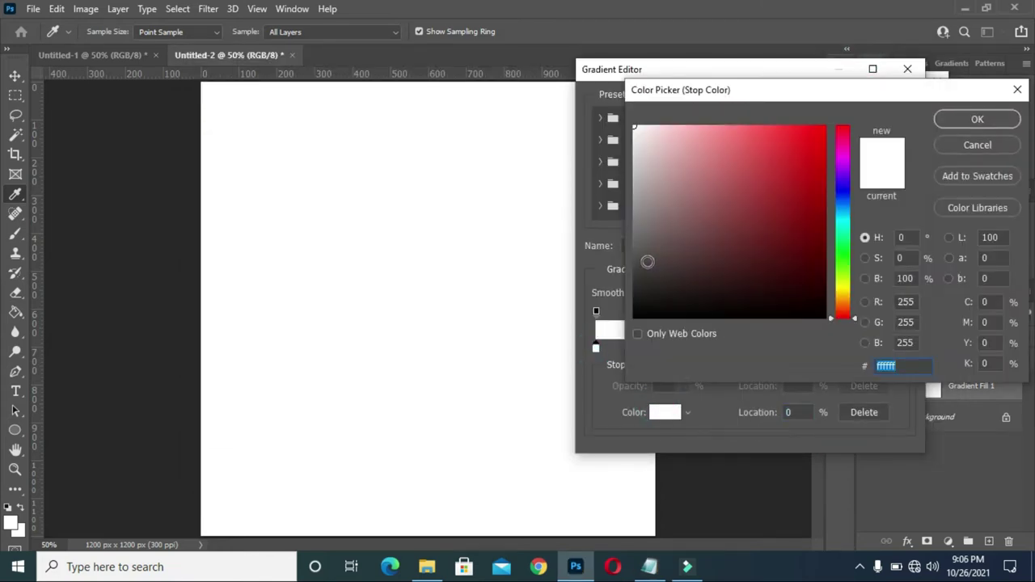
pyautogui.write('1c1411')
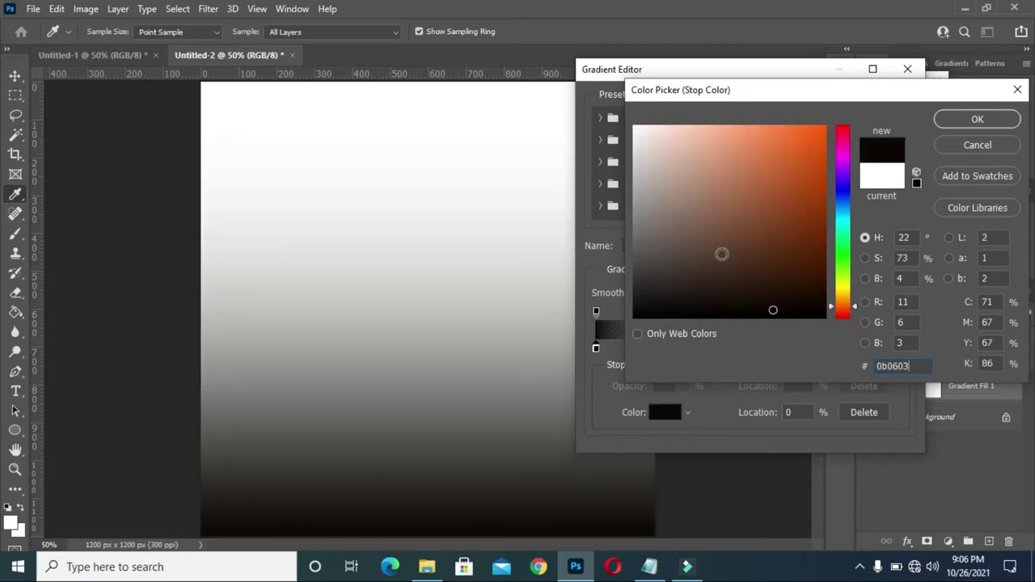
pyautogui.click(977, 119)
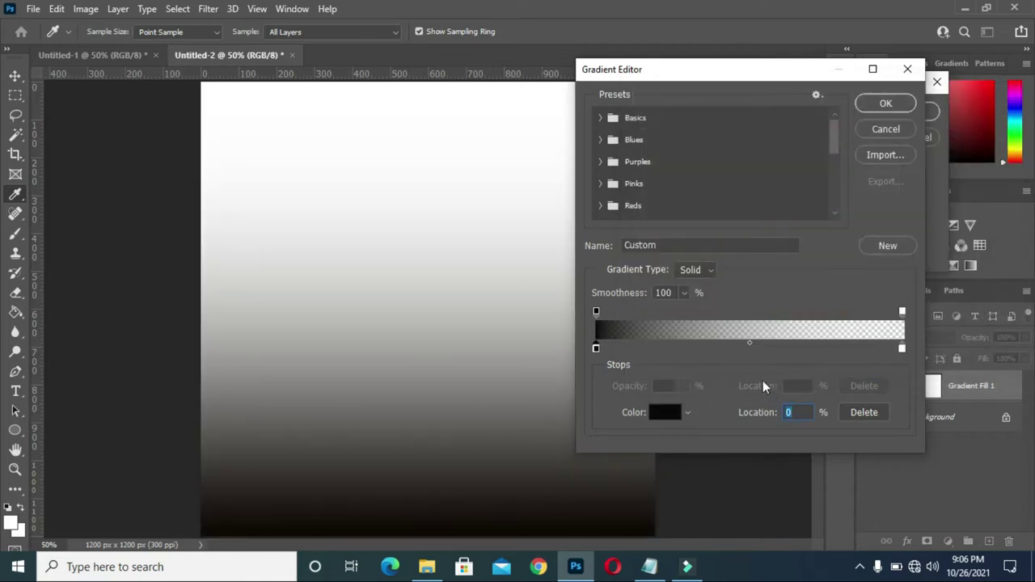
# Add a second gradient stop and paste hex 130b08 into its colour picker.
pyautogui.click(668, 347)
pyautogui.click(664, 412)
pyautogui.click(650, 566)
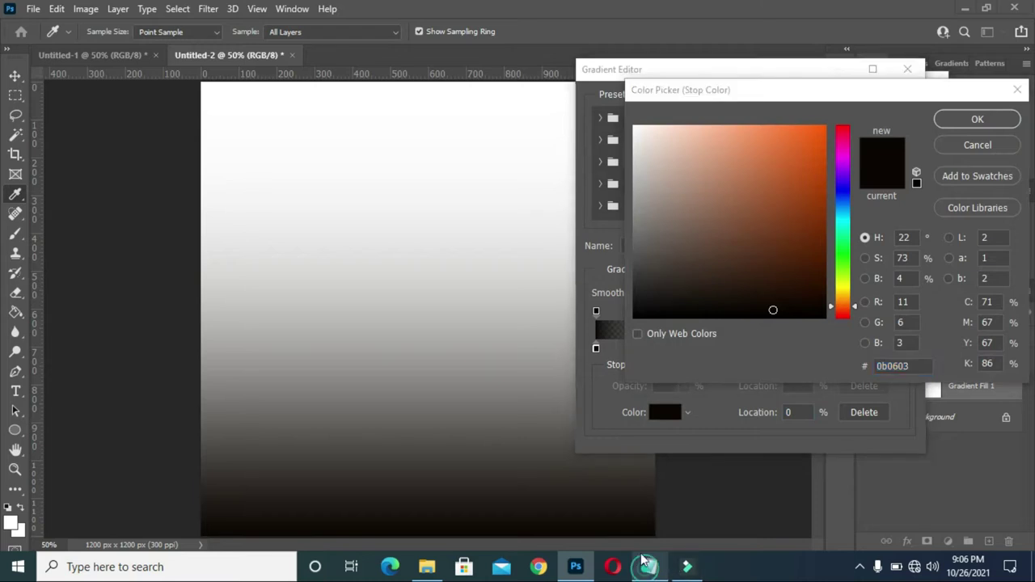
pyautogui.moveTo(229, 292); pyautogui.dragTo(183, 301)
pyautogui.hotkey('ctrl', 'c')
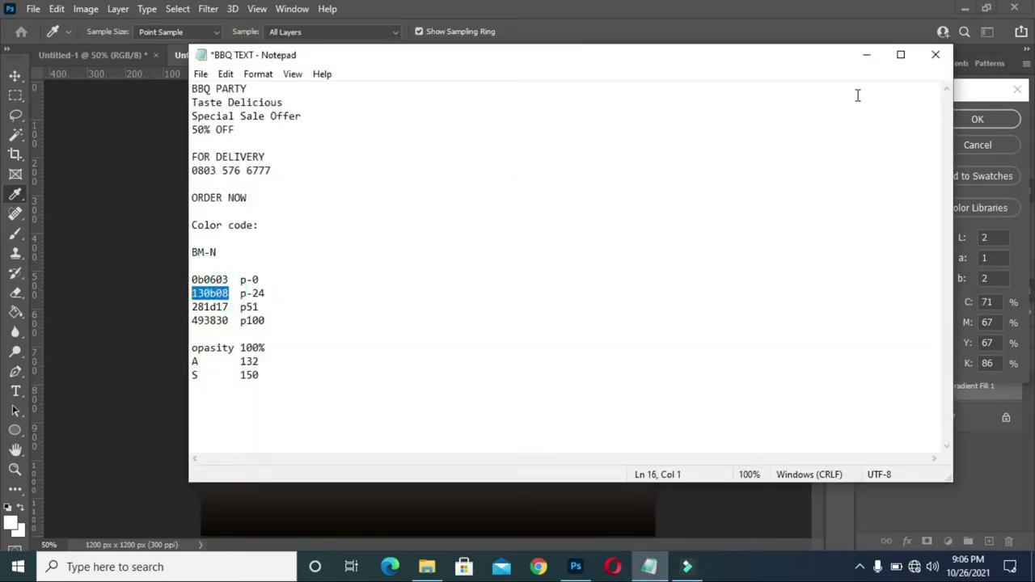
pyautogui.click(866, 54)
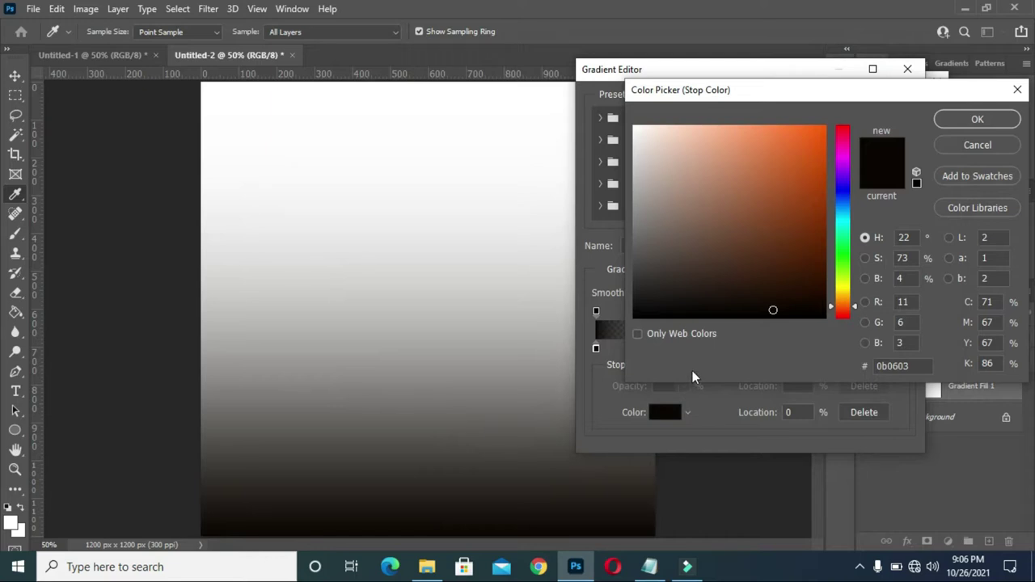
pyautogui.click(898, 366)
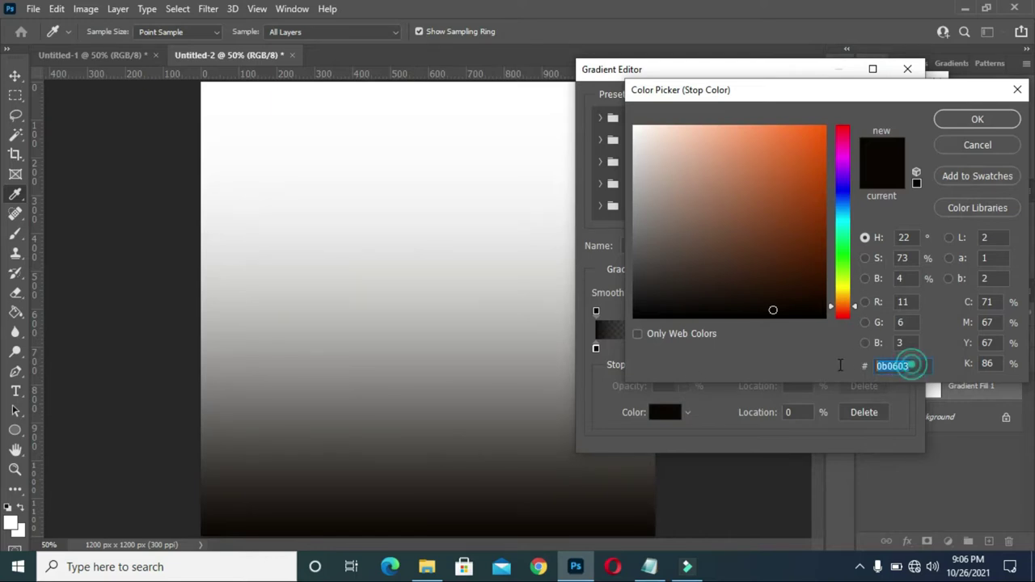
pyautogui.hotkey('ctrl', 'v')
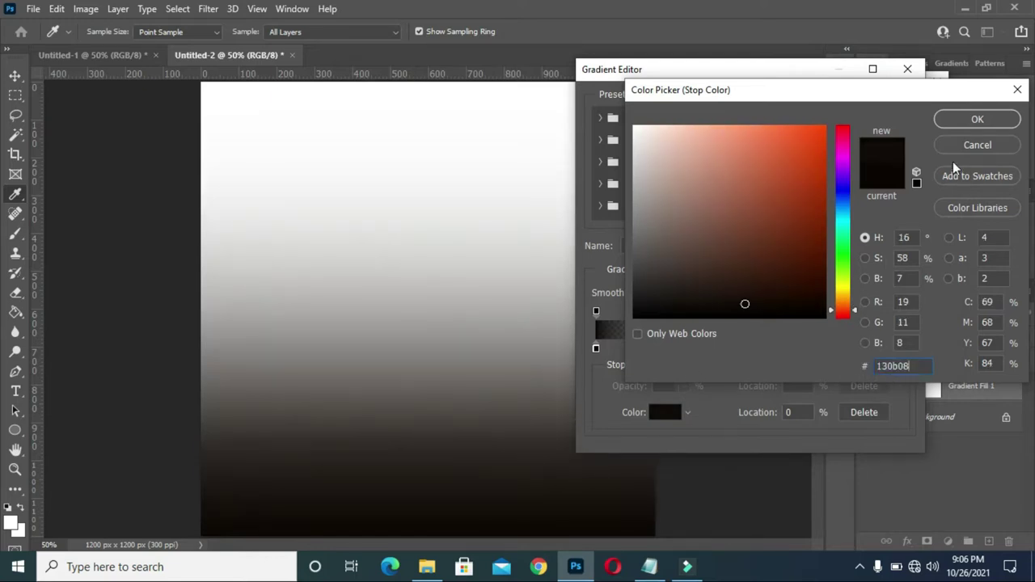
# Place the 130b08 stop at 24% and add a third stop at 40%.
pyautogui.click(967, 121)
pyautogui.click(806, 412)
pyautogui.write('24')
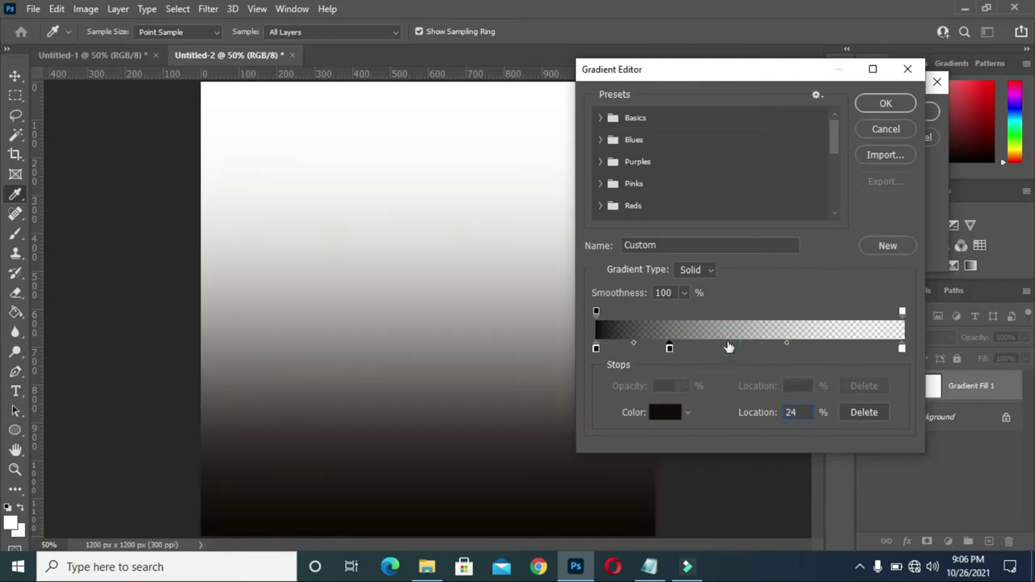
pyautogui.click(728, 346)
pyautogui.moveTo(725, 347); pyautogui.dragTo(793, 354)
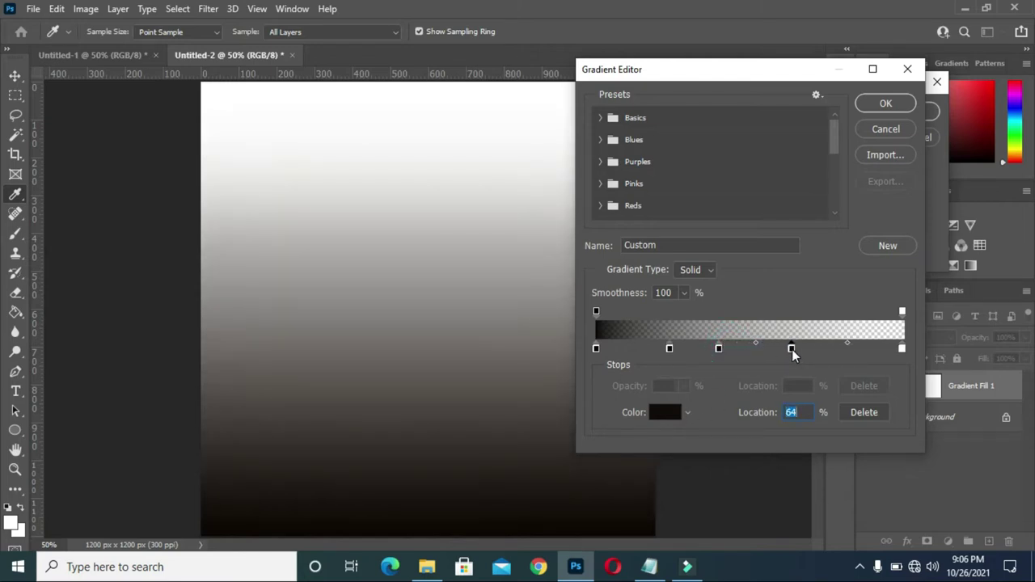
pyautogui.moveTo(792, 349); pyautogui.dragTo(720, 350)
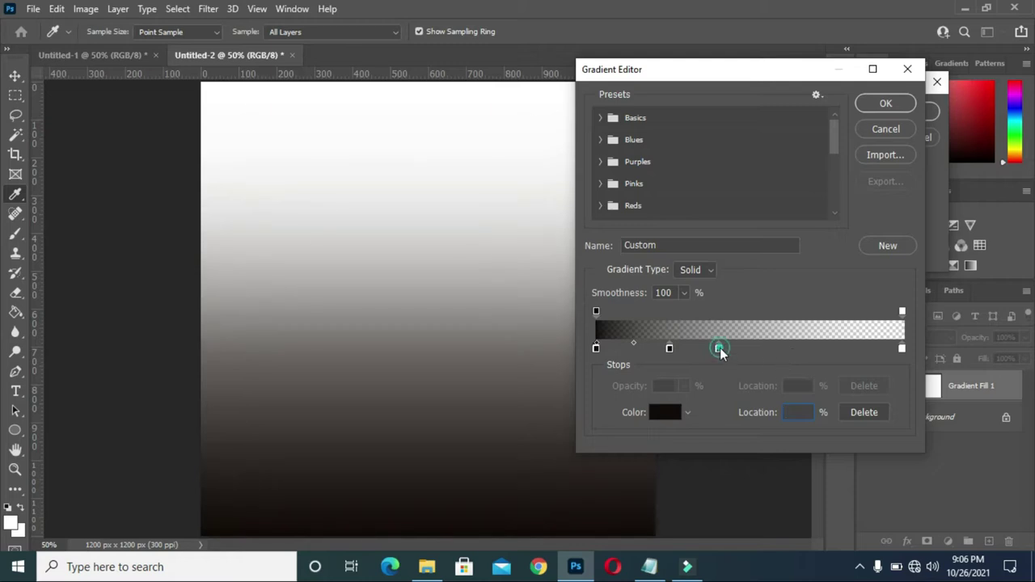
# Give the 40% stop the hex colour 281d17 copied from the notes.
pyautogui.click(671, 414)
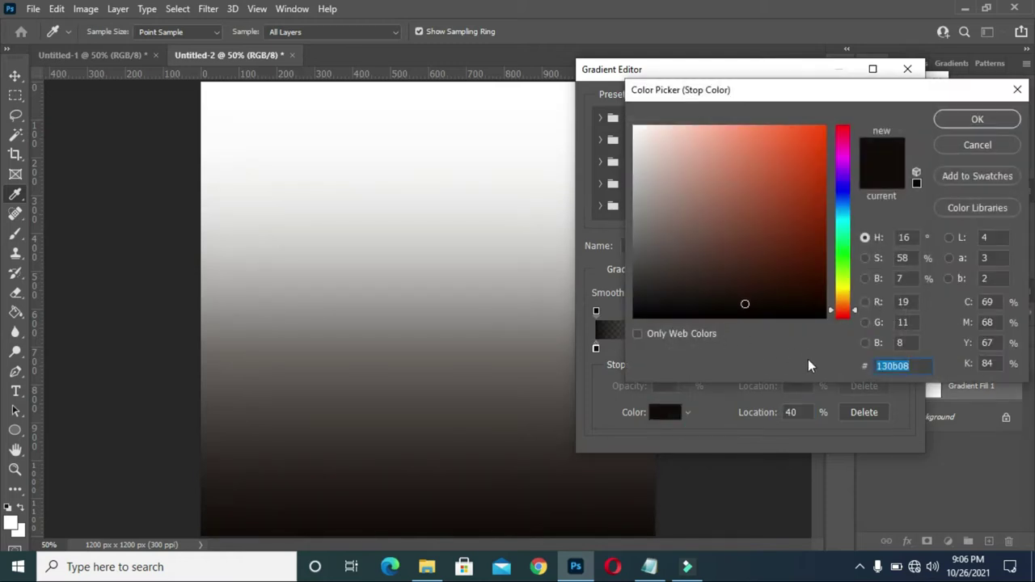
pyautogui.click(650, 566)
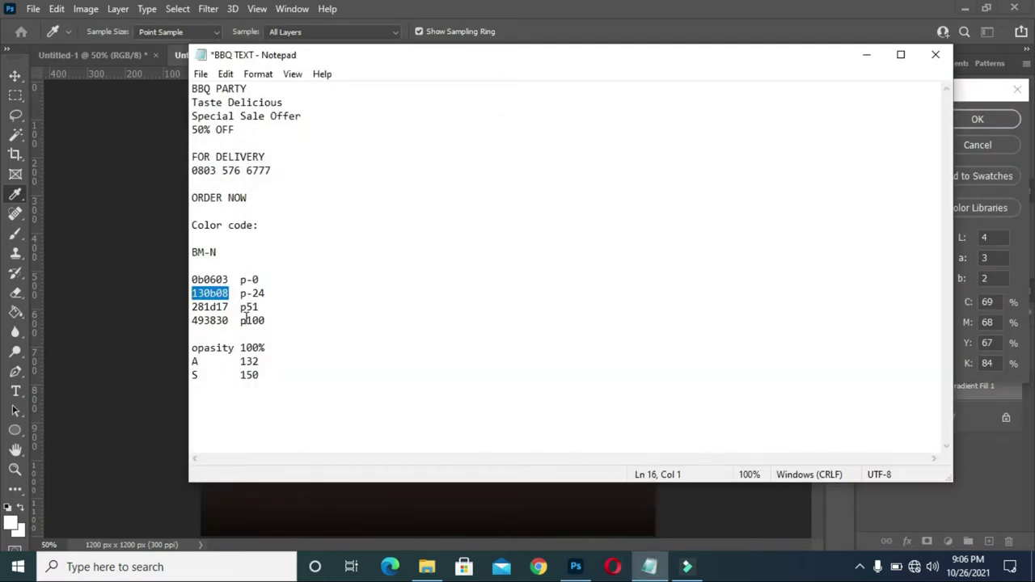
pyautogui.moveTo(230, 308); pyautogui.dragTo(192, 307)
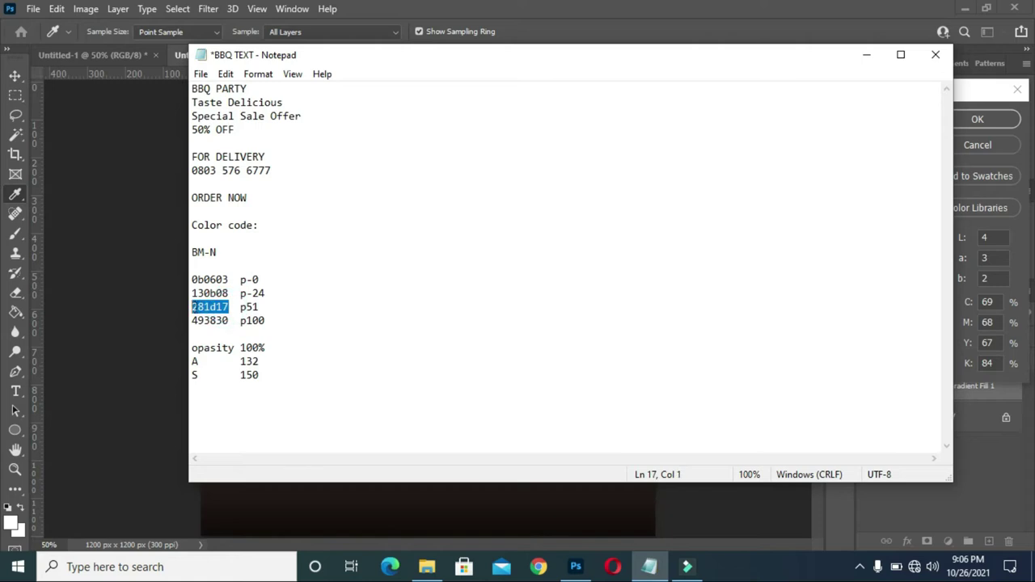
pyautogui.click(866, 56)
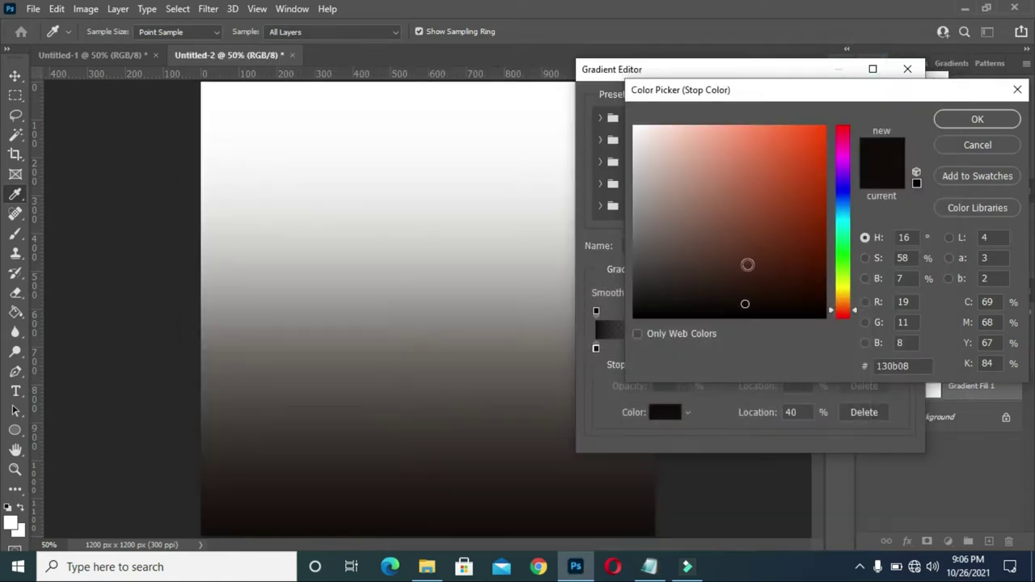
pyautogui.click(649, 566)
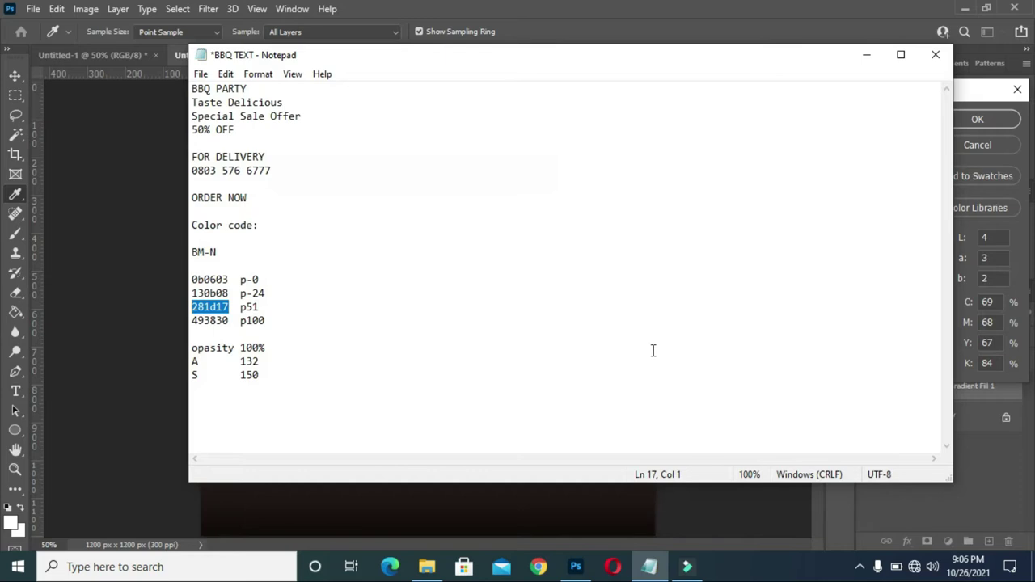
pyautogui.click(866, 55)
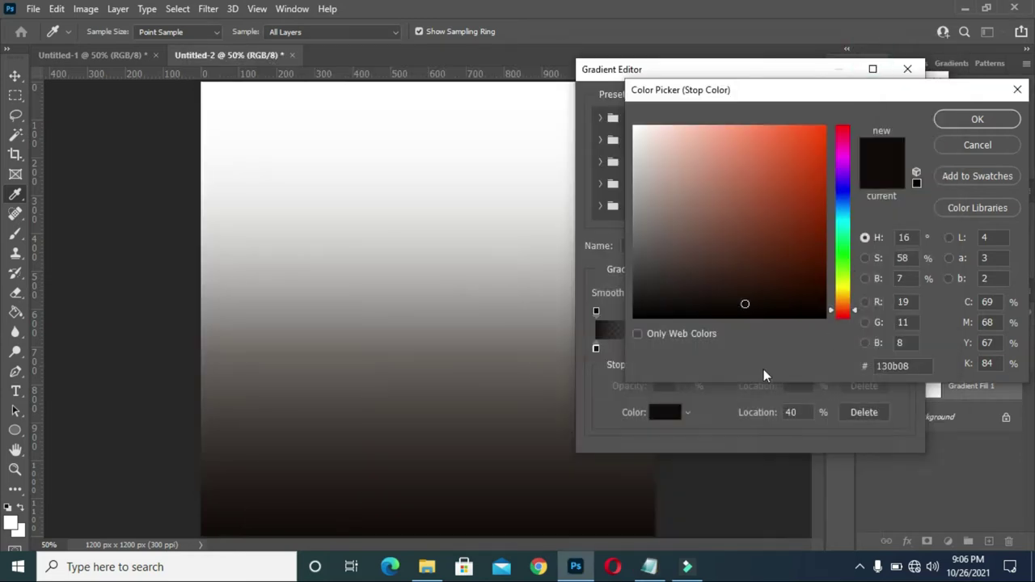
pyautogui.doubleClick(915, 365)
pyautogui.write('281d17')
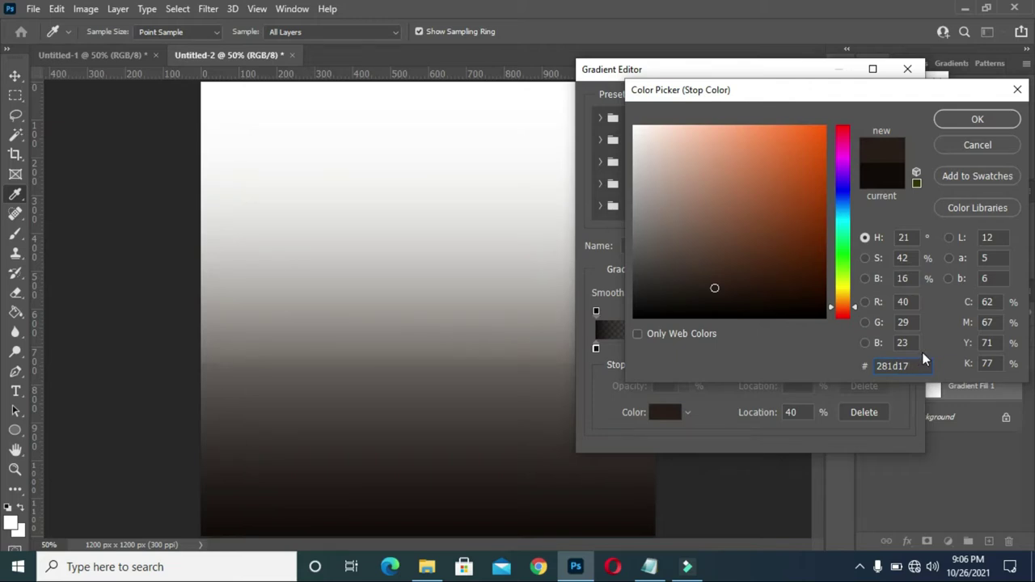
pyautogui.press('Return')
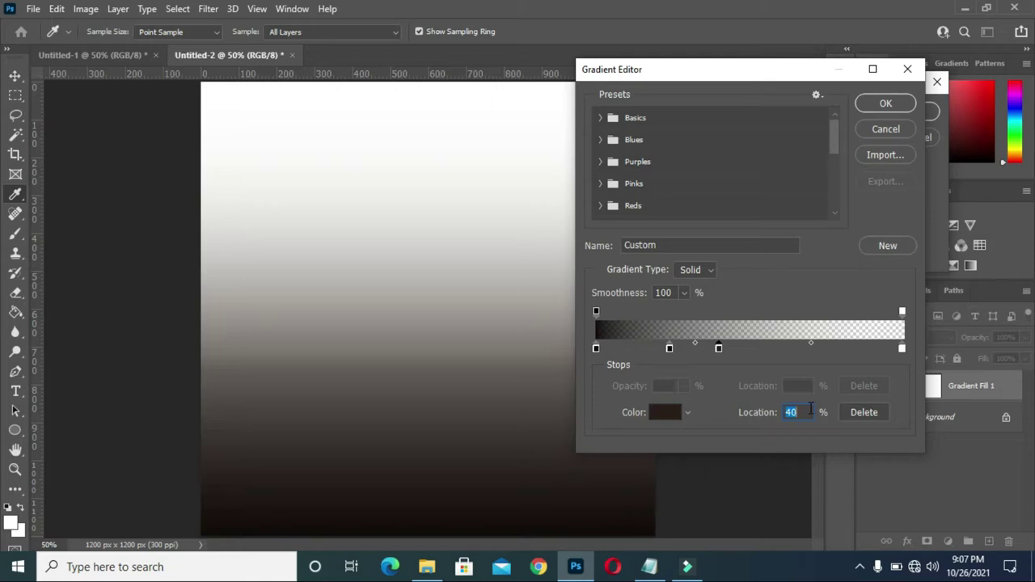
# Move the 281d17 stop to 51%, colour the end stop 493830, and set its opacity to 98%.
pyautogui.write('51')
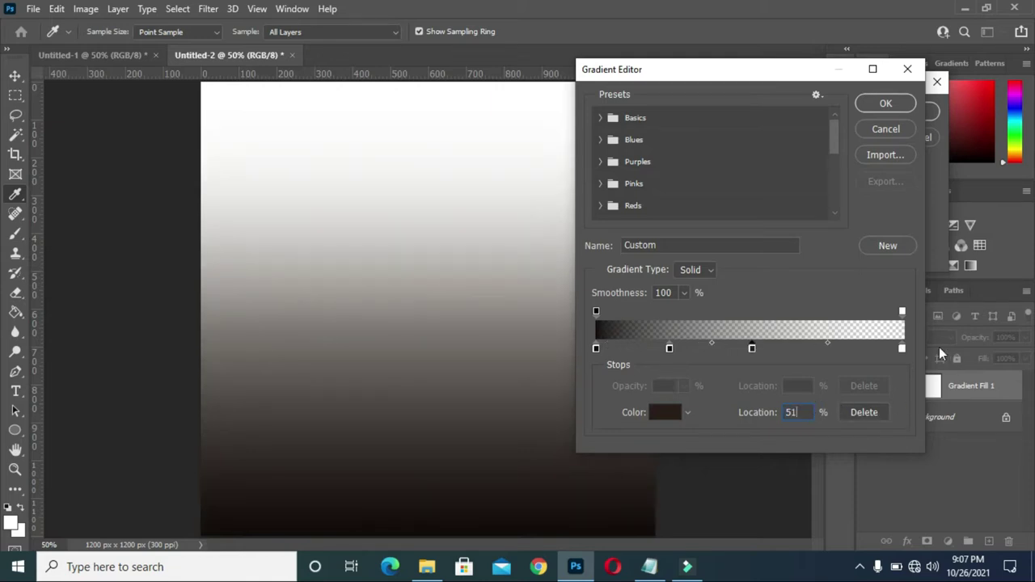
pyautogui.moveTo(901, 350); pyautogui.dragTo(906, 348)
pyautogui.click(661, 413)
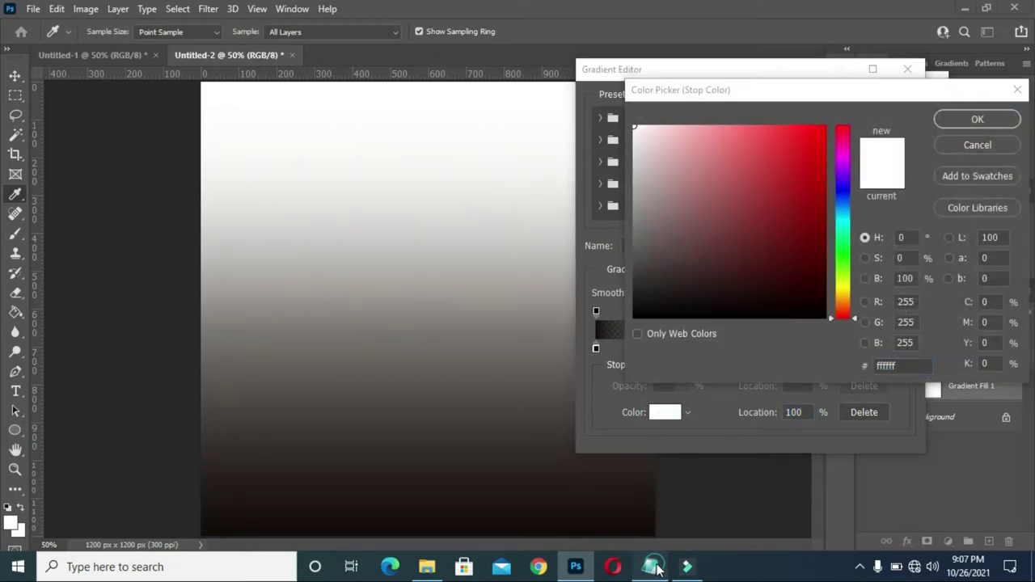
pyautogui.click(652, 567)
pyautogui.doubleClick(218, 321)
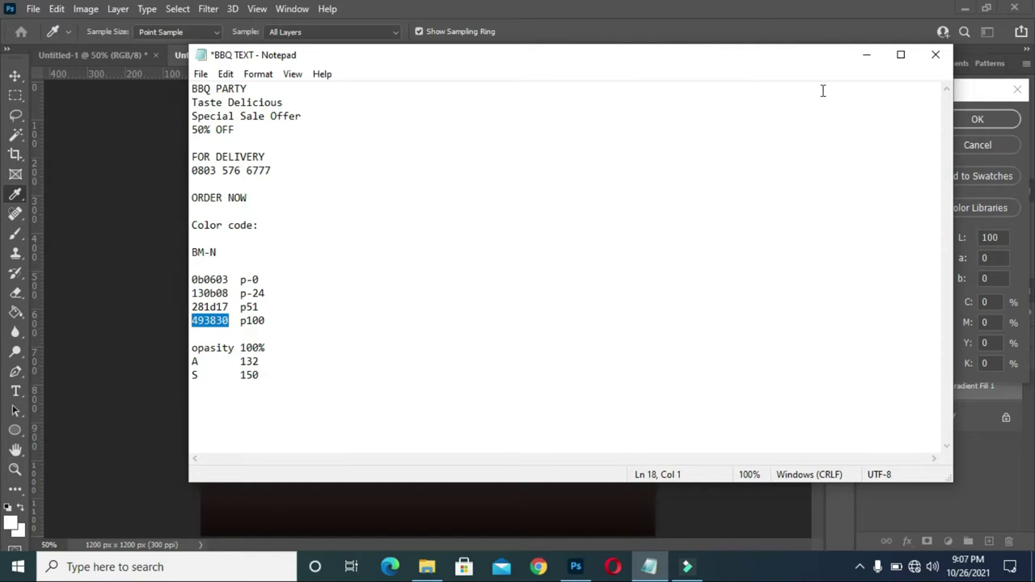
pyautogui.click(866, 55)
pyautogui.doubleClick(911, 364)
pyautogui.hotkey('ctrl', 'v')
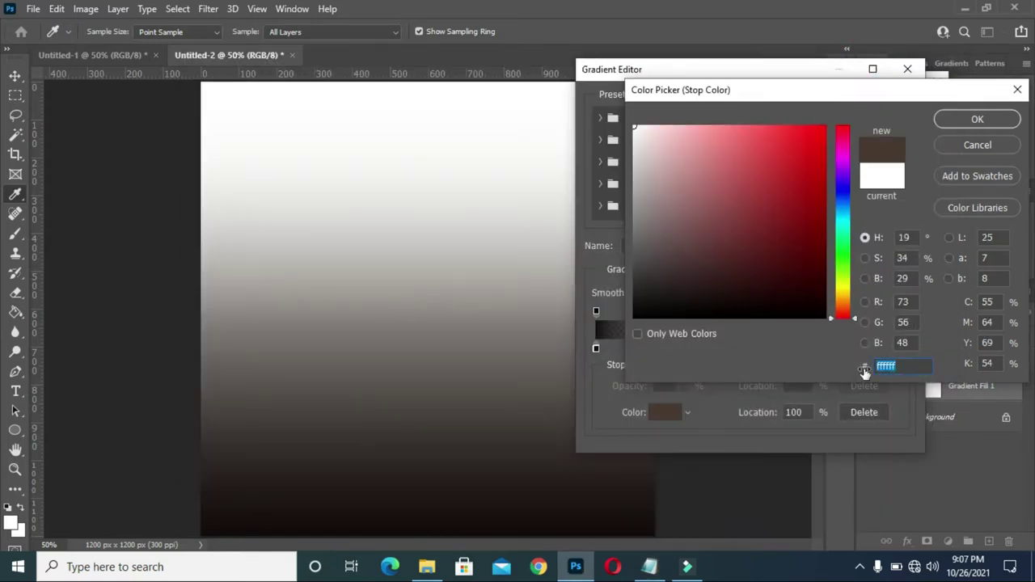
pyautogui.click(973, 120)
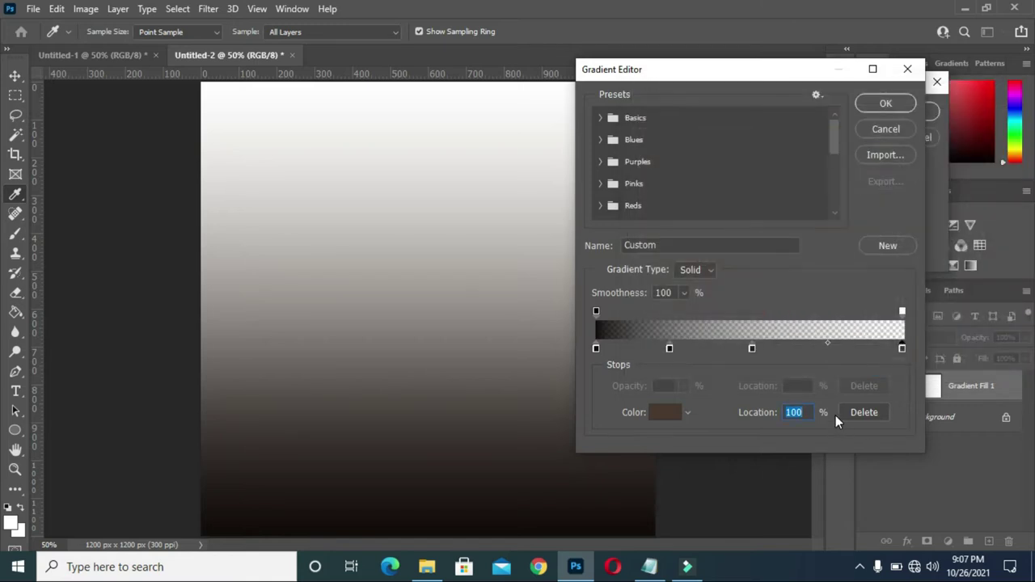
pyautogui.click(903, 311)
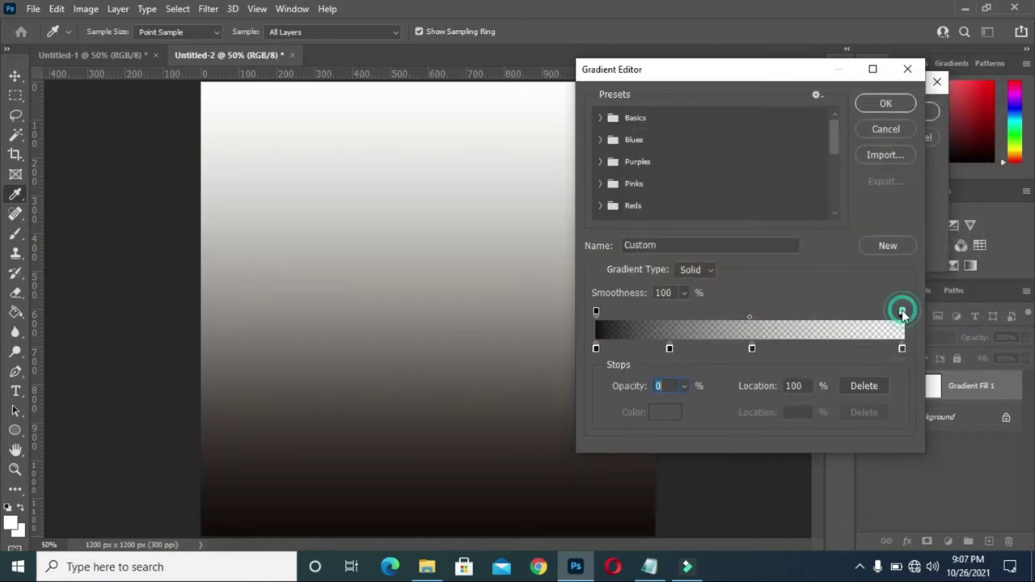
pyautogui.moveTo(624, 386); pyautogui.dragTo(719, 383)
# Apply the gradient as a reversed Radial fill at 132° angle and 150% scale.
pyautogui.click(887, 105)
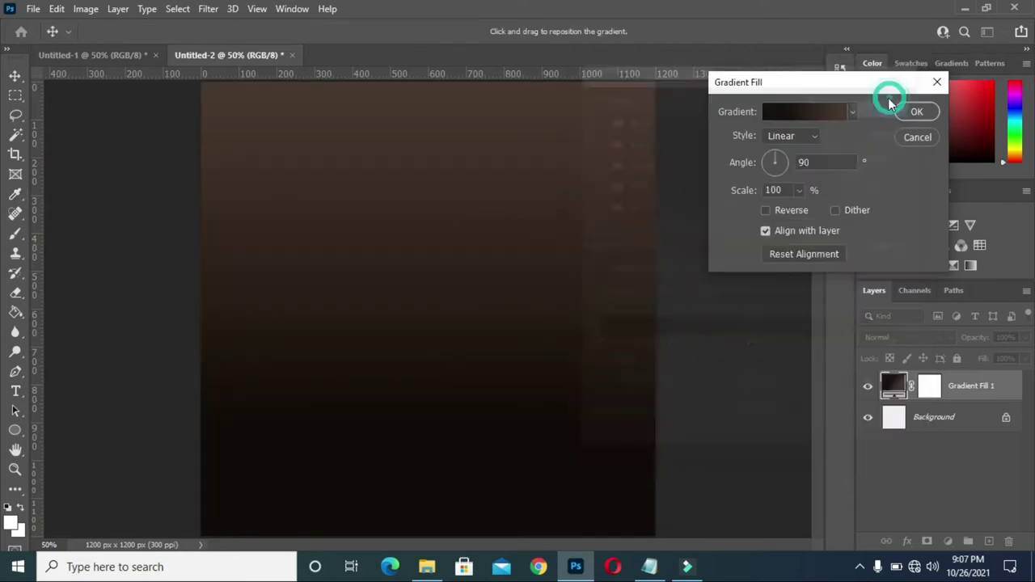
pyautogui.click(795, 137)
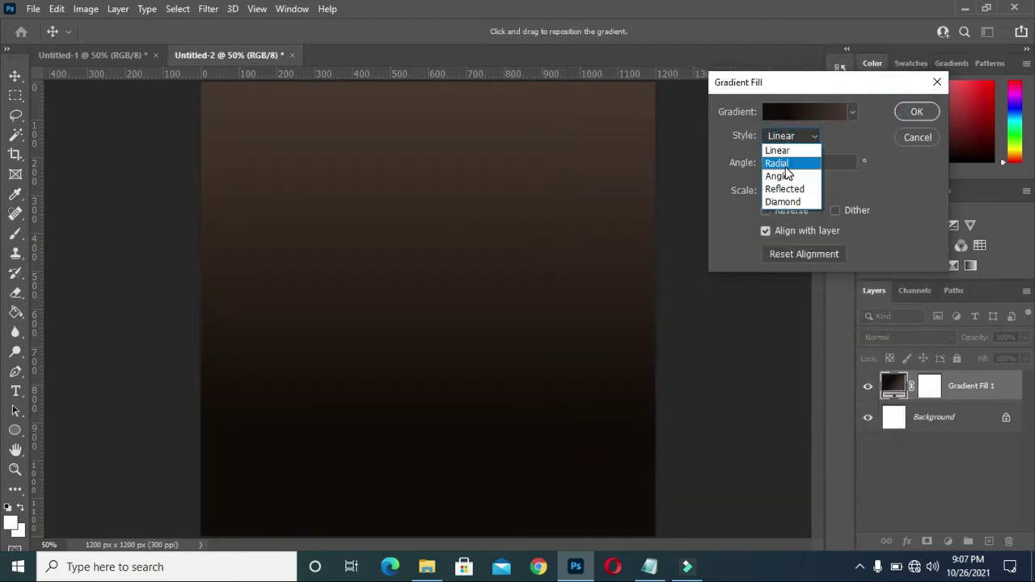
pyautogui.click(788, 164)
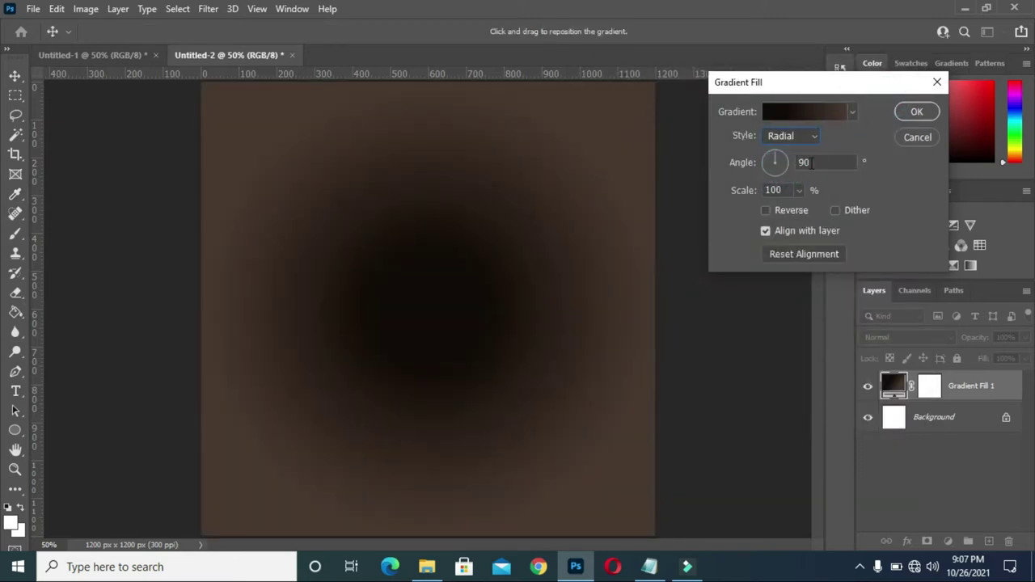
pyautogui.doubleClick(813, 163)
pyautogui.write('132')
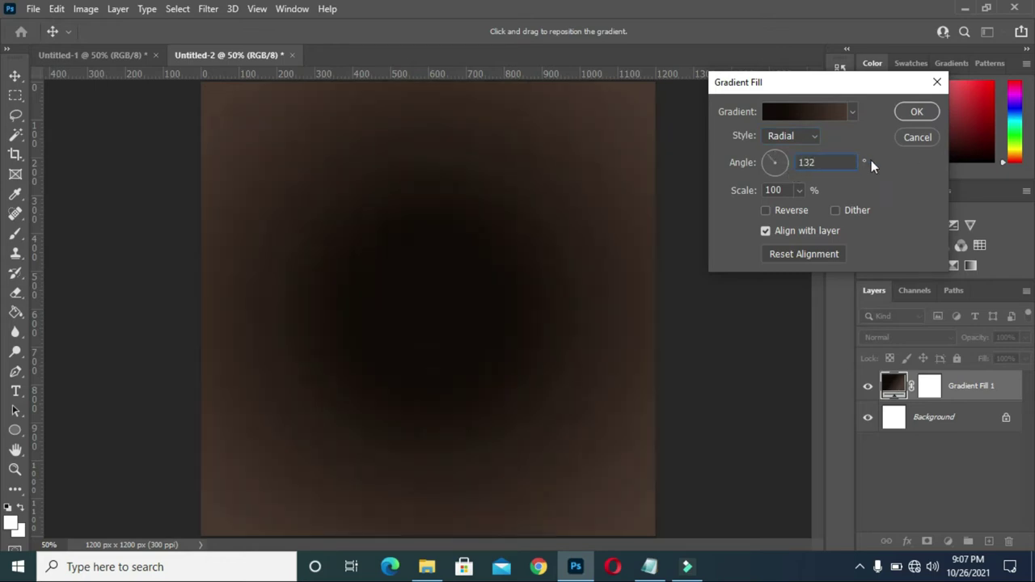
pyautogui.click(766, 210)
pyautogui.click(774, 190)
pyautogui.write('150')
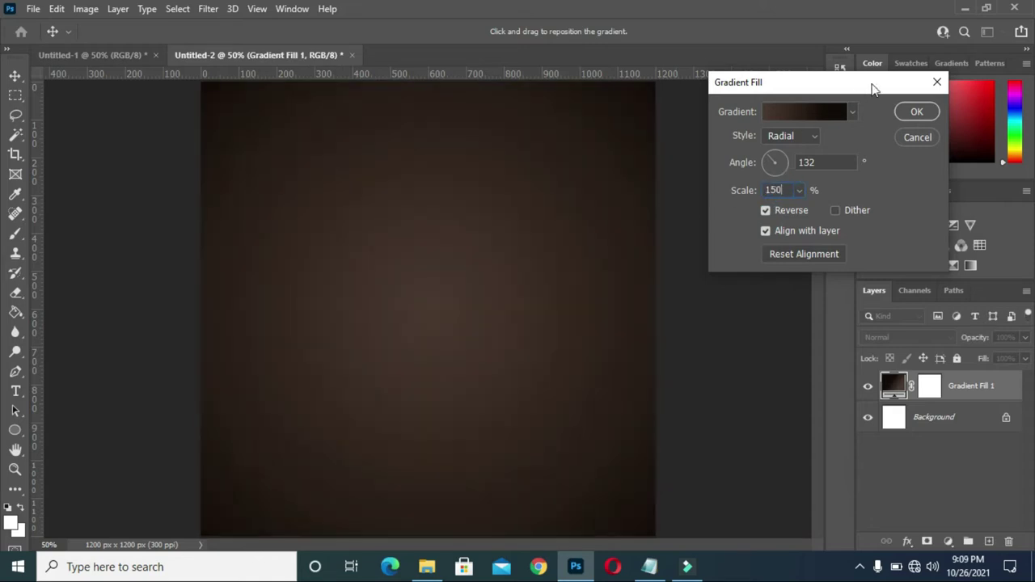
pyautogui.click(917, 112)
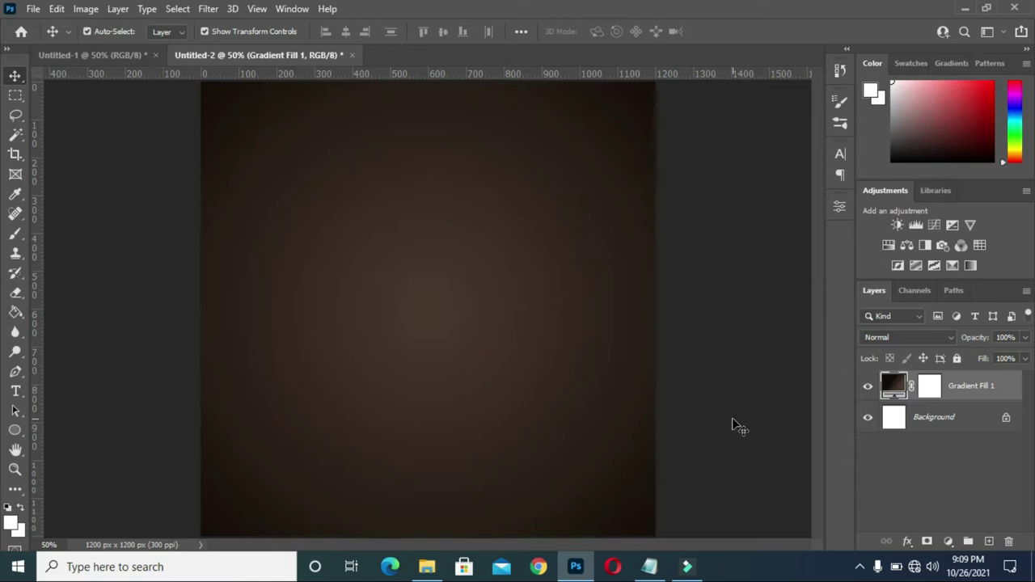
# Drag the Noise and Fume images from the BBQ PARTY folder onto the canvas and place both.
pyautogui.click(427, 567)
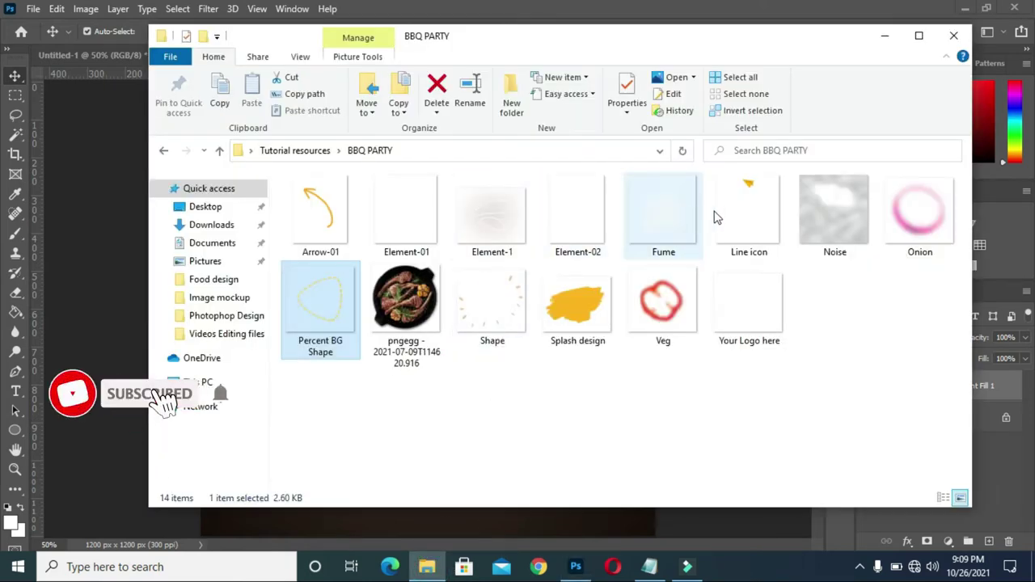
pyautogui.doubleClick(829, 213)
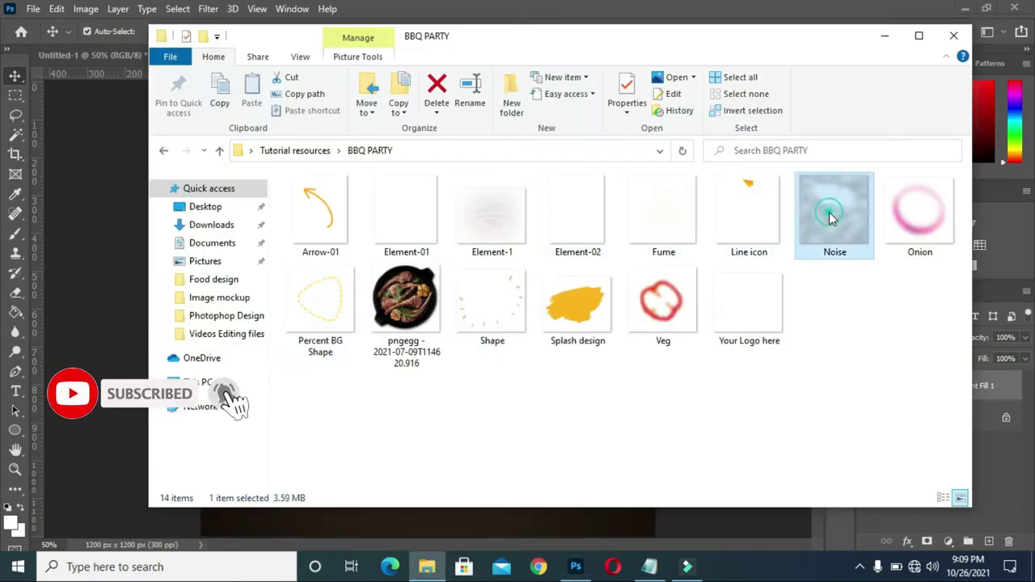
pyautogui.keyDown('ctrl'); pyautogui.click(656, 223); pyautogui.keyUp('ctrl')
pyautogui.moveTo(658, 226)
pyautogui.mouseDown()
pyautogui.moveTo(599, 370)
pyautogui.moveTo(387, 518)
pyautogui.mouseUp()
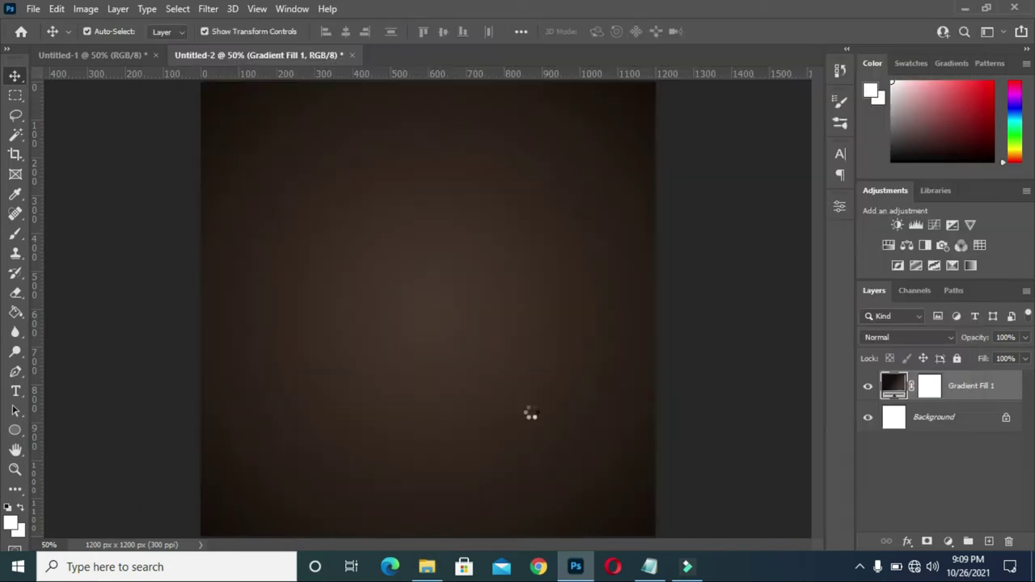
pyautogui.click(725, 33)
pyautogui.click(726, 32)
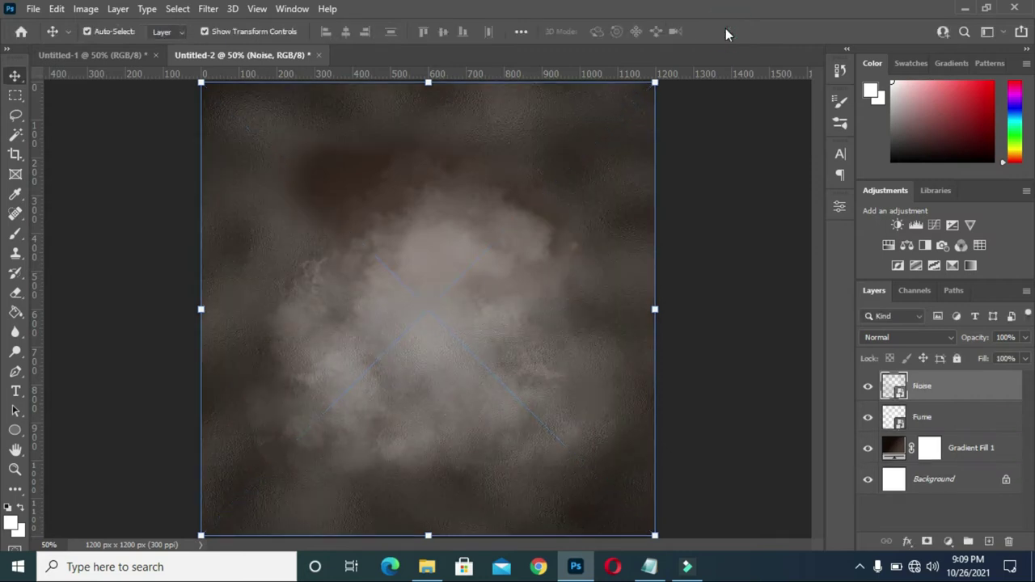
# Move Fume above Noise and set both layers to Overlay blend mode.
pyautogui.click(930, 413)
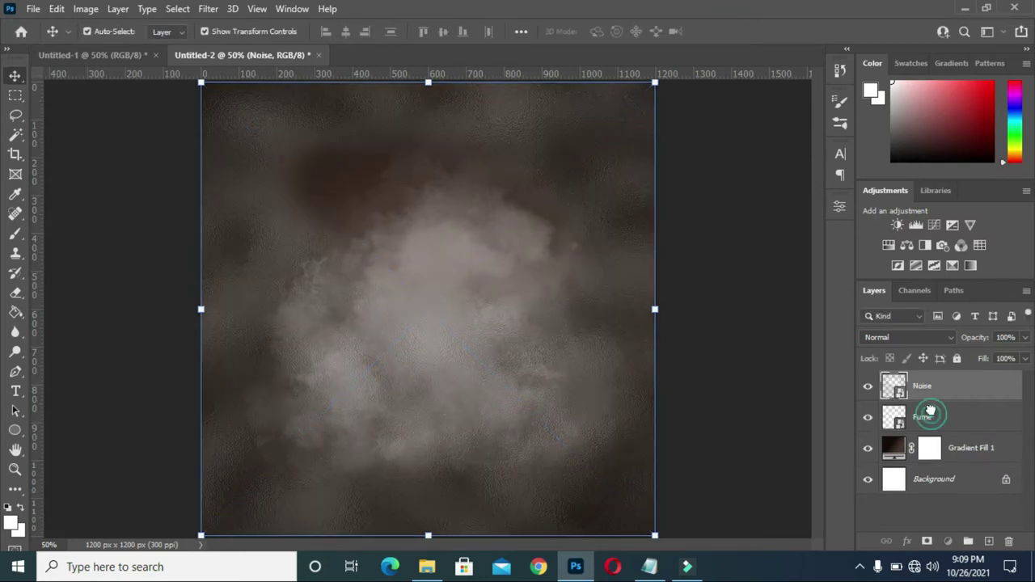
pyautogui.moveTo(930, 413); pyautogui.dragTo(928, 381)
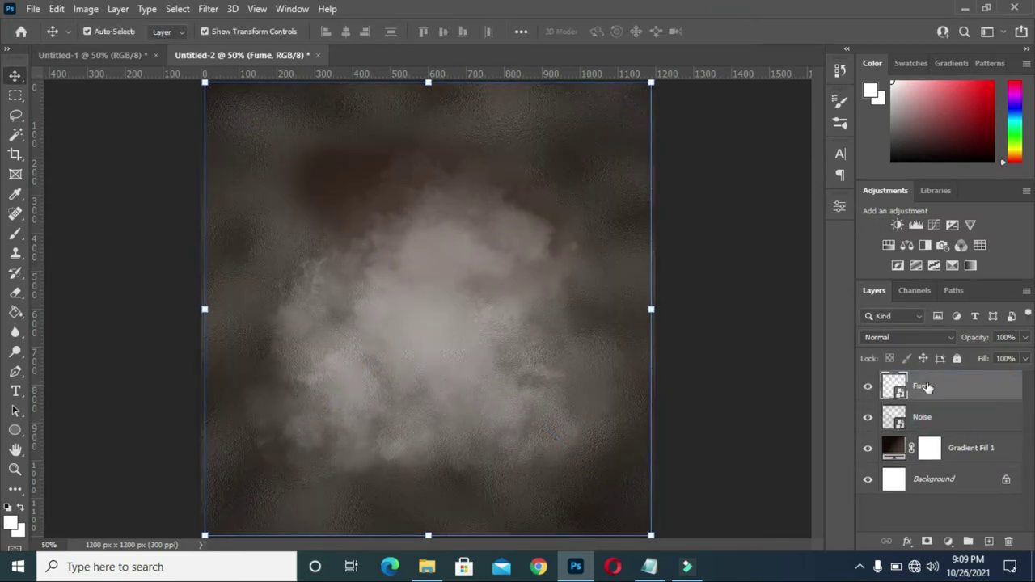
pyautogui.click(938, 420)
pyautogui.click(906, 340)
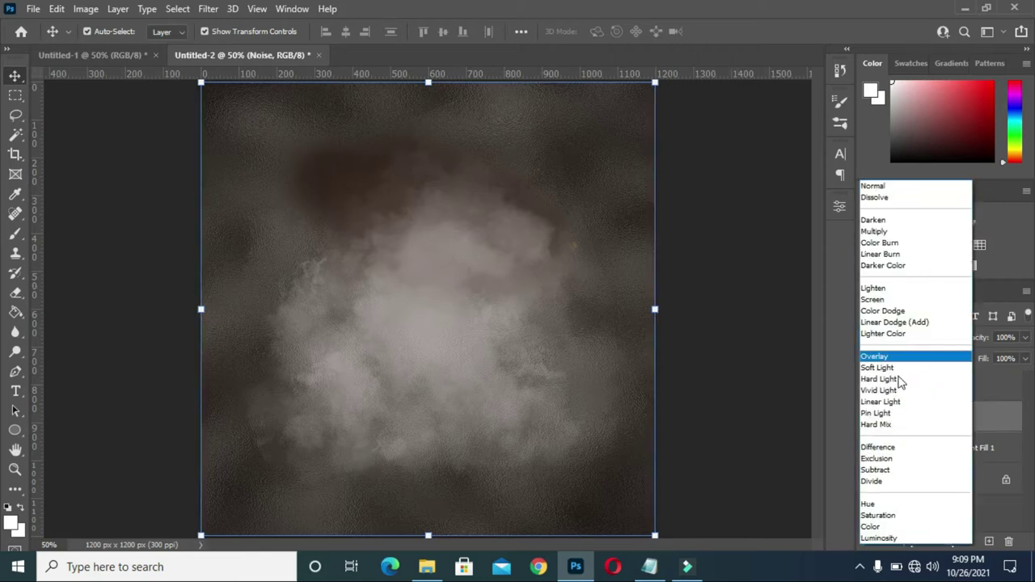
pyautogui.click(880, 361)
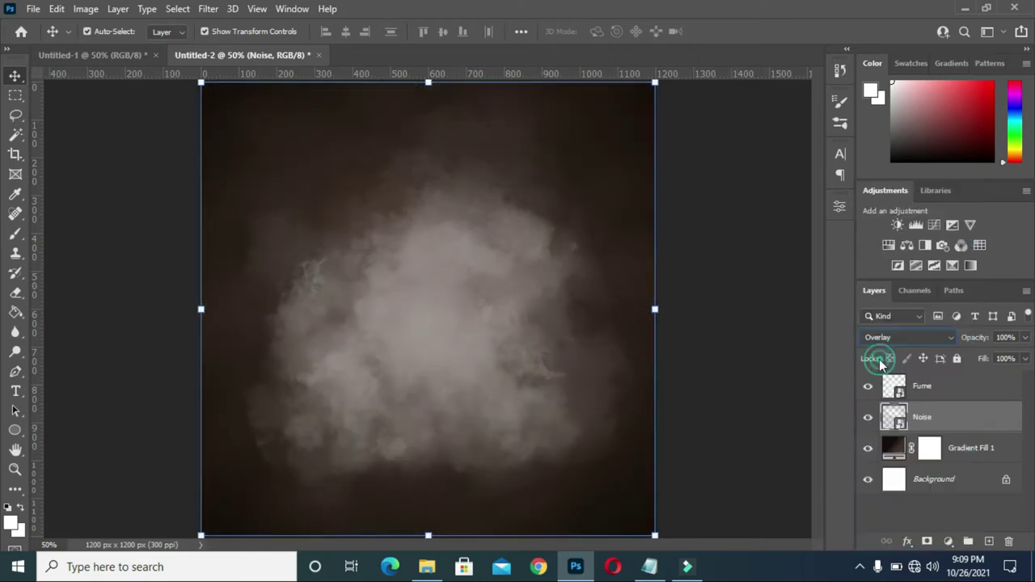
pyautogui.click(924, 386)
pyautogui.click(900, 339)
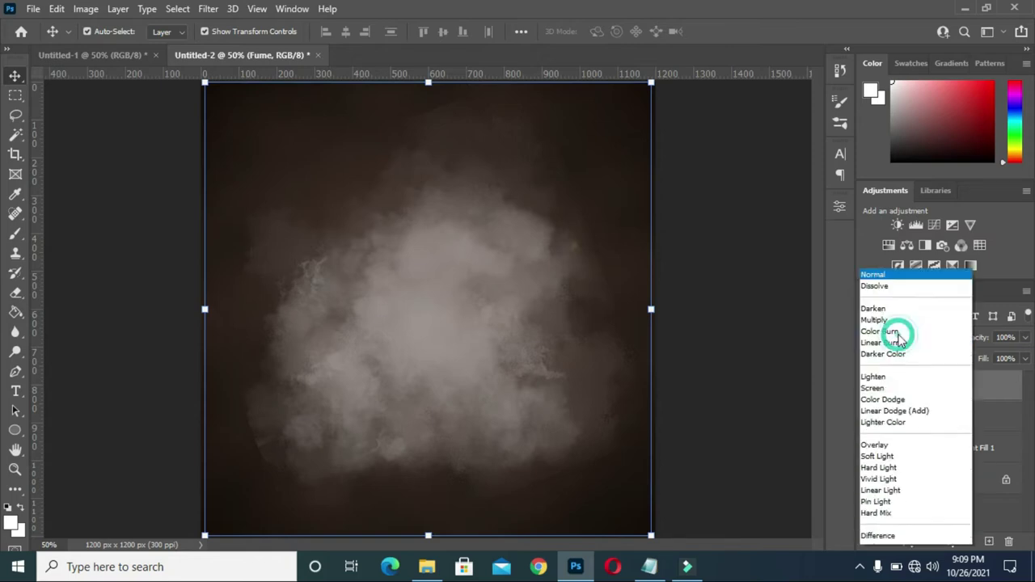
pyautogui.click(874, 356)
# Group Fume, Noise and Gradient Fill 1 into a group named BG.
pyautogui.click(759, 325)
pyautogui.click(950, 387)
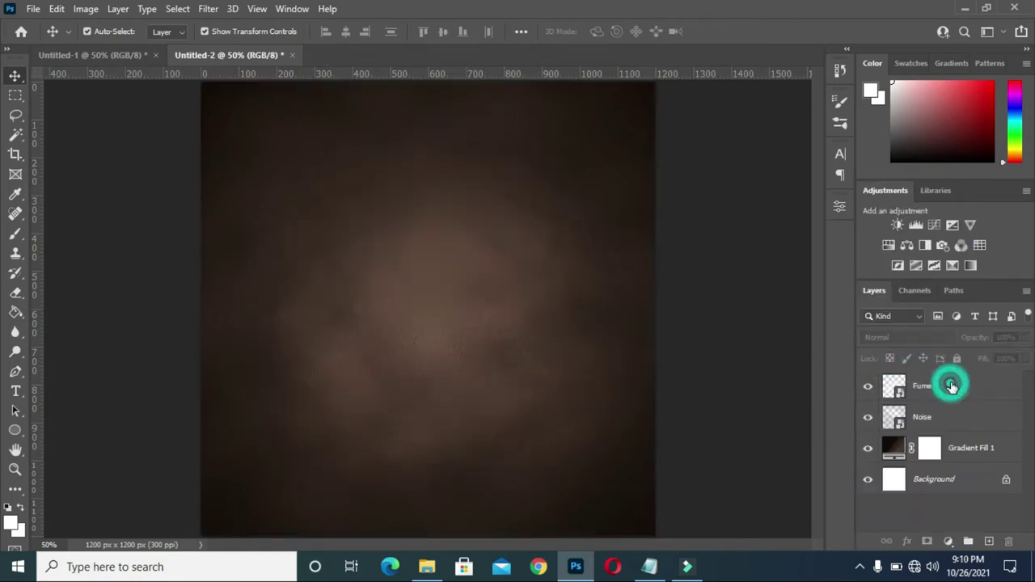
pyautogui.keyDown('shift'); pyautogui.click(955, 446); pyautogui.keyUp('shift')
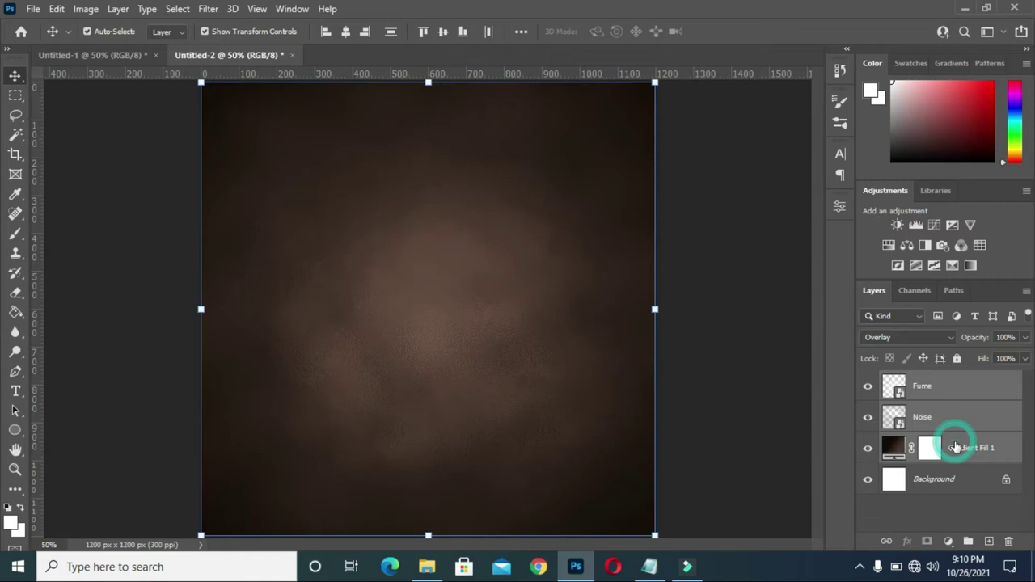
pyautogui.hotkey('ctrl', 'g')
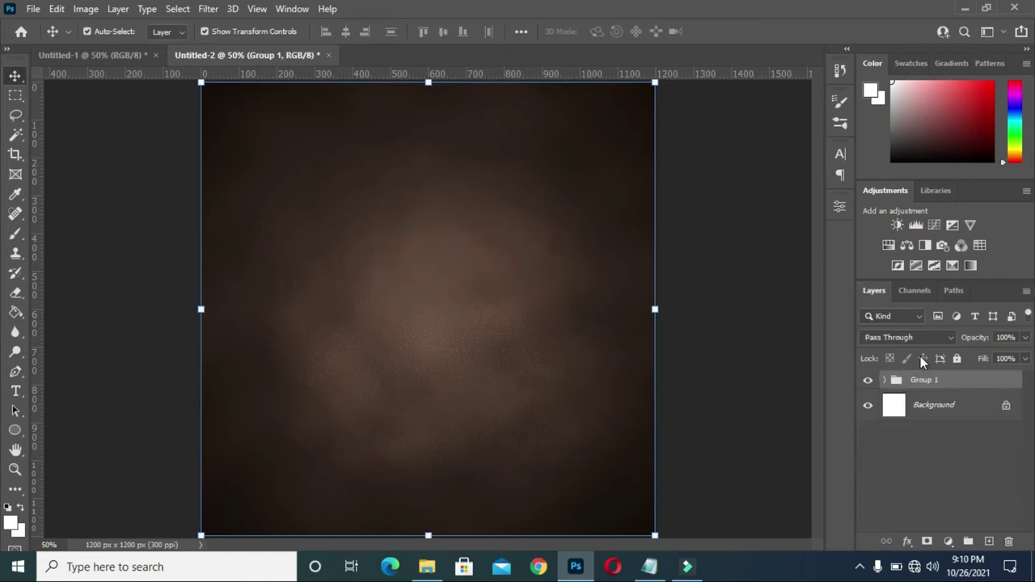
pyautogui.doubleClick(927, 382)
pyautogui.write('BG')
pyautogui.press('Return')
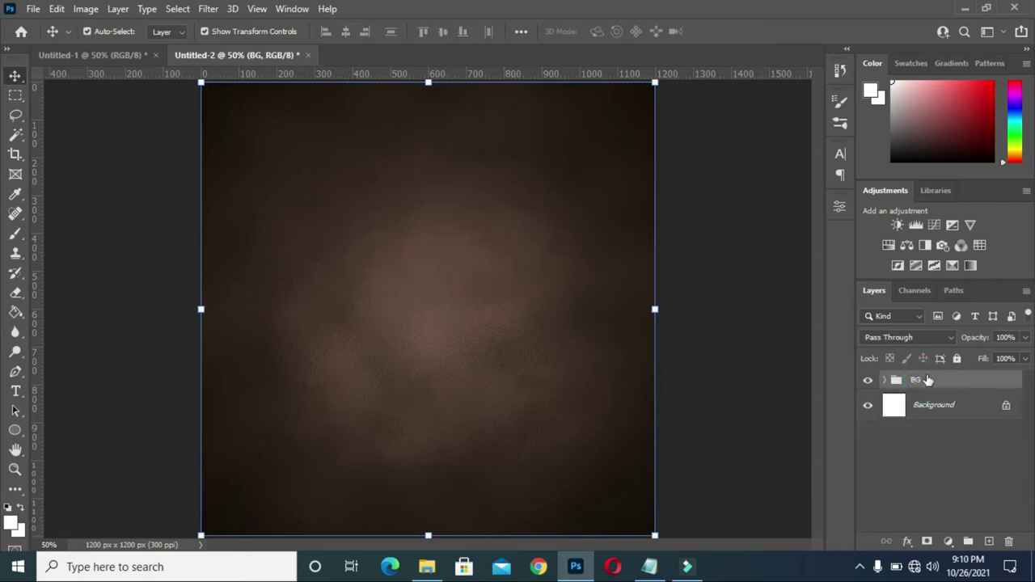
# Set the Type tool's font to DCC - Ash.
pyautogui.click(14, 393)
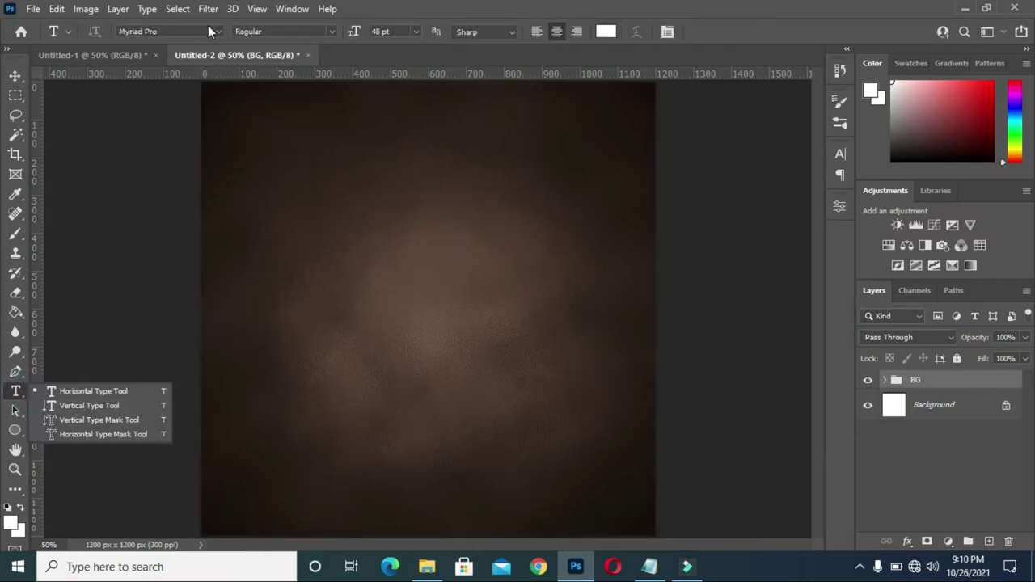
pyautogui.click(218, 32)
pyautogui.write('D')
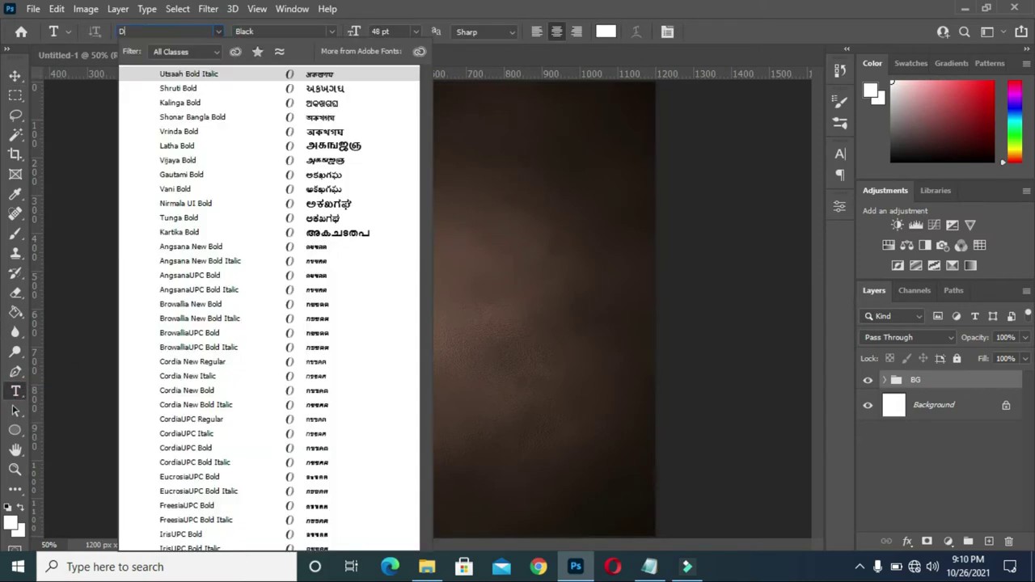
pyautogui.write('CC')
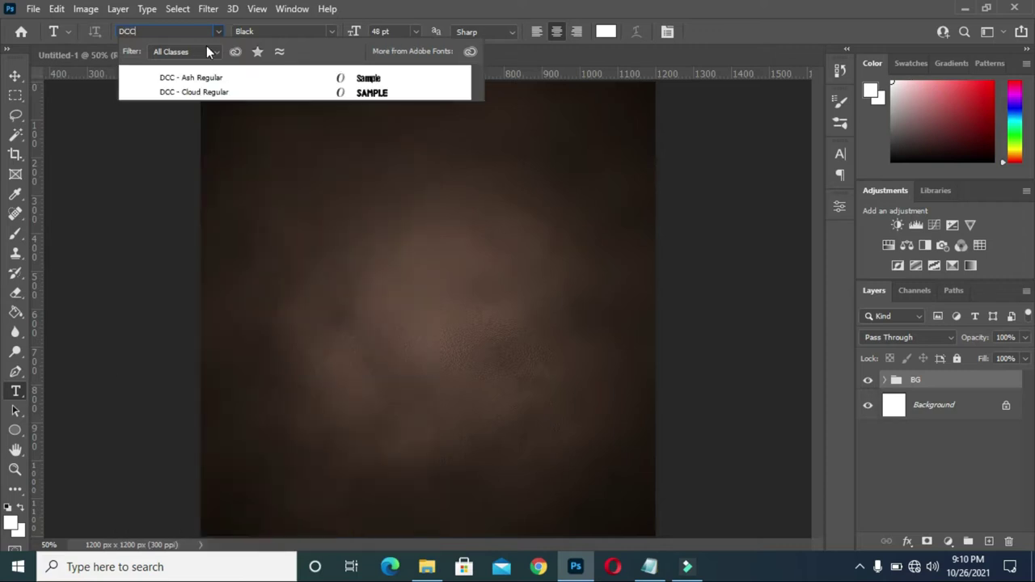
pyautogui.click(212, 79)
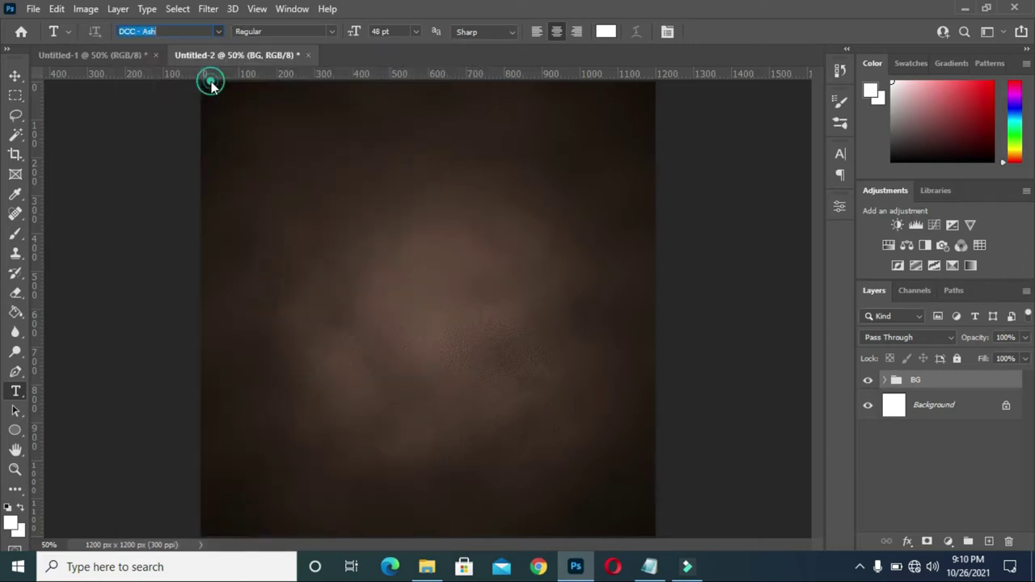
# Paste the BBQ PARTY headline, size it to 42 pt and place it top-centre.
pyautogui.click(300, 152)
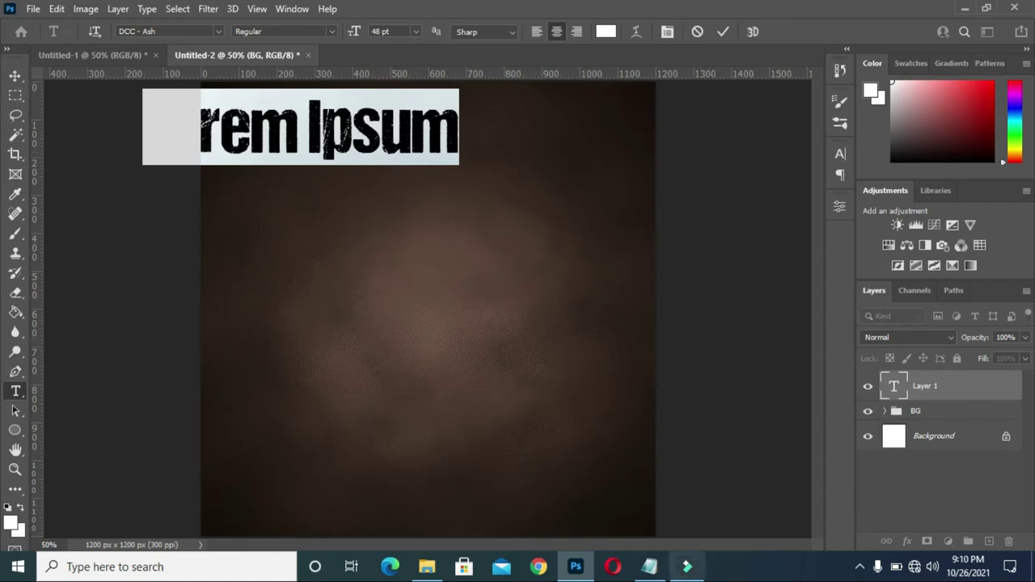
pyautogui.click(649, 566)
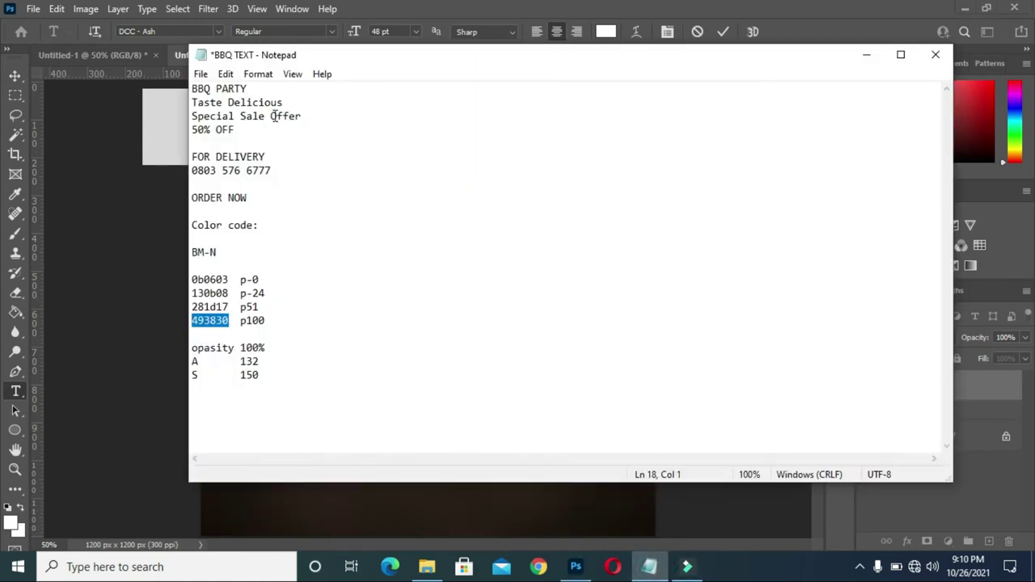
pyautogui.moveTo(256, 89); pyautogui.dragTo(192, 89)
pyautogui.hotkey('ctrl', 'c')
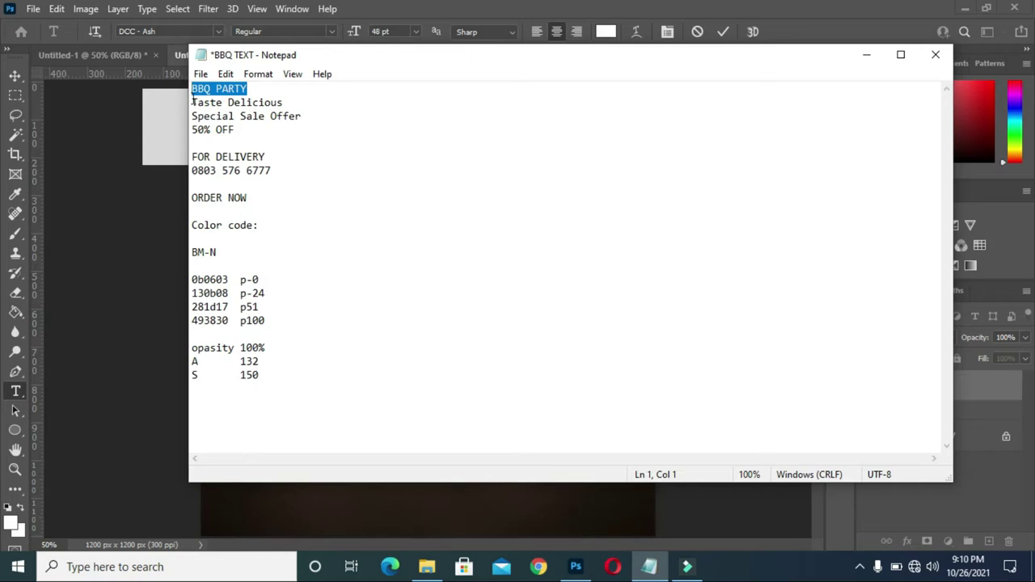
pyautogui.click(866, 54)
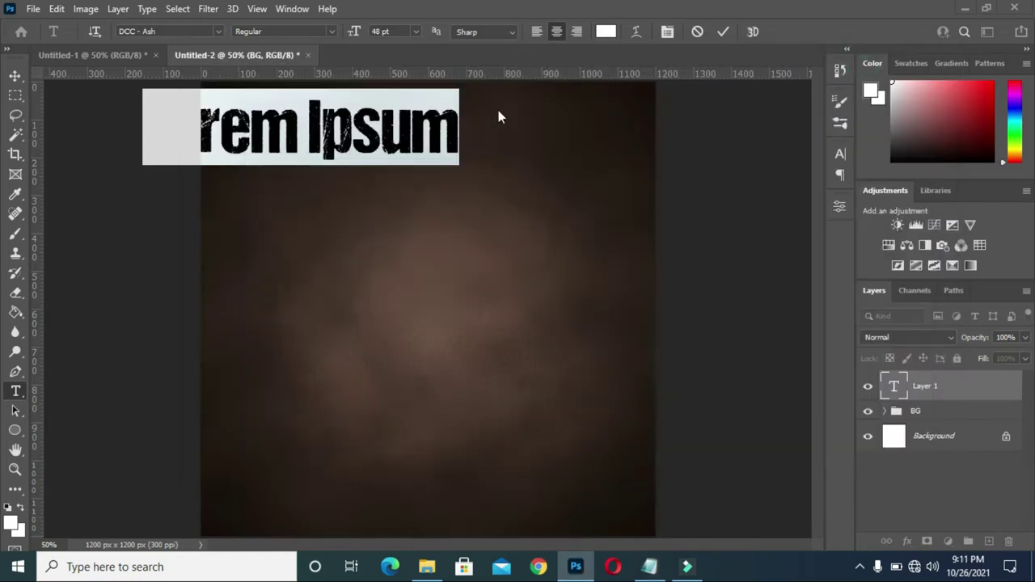
pyautogui.hotkey('ctrl', 'v')
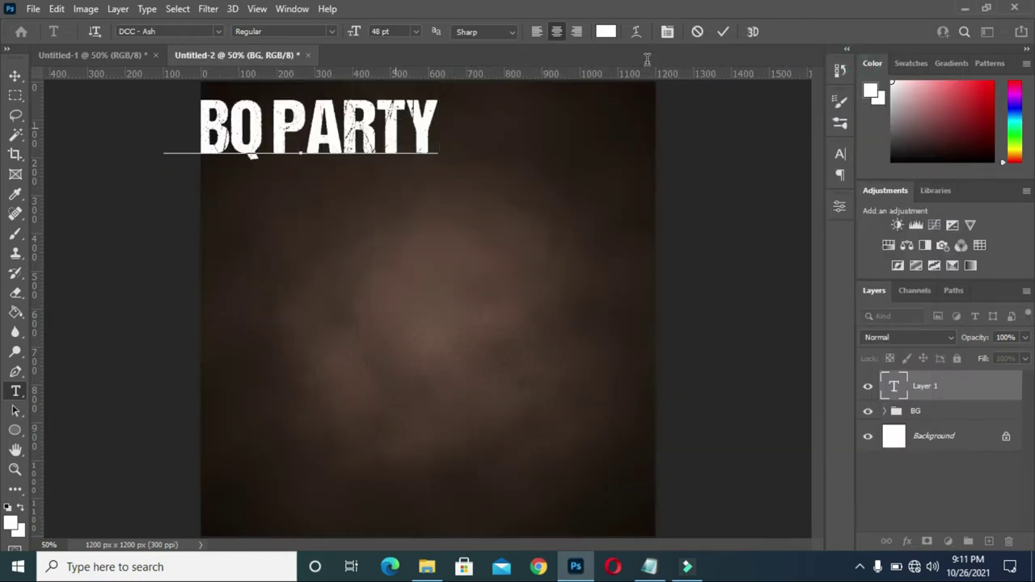
pyautogui.click(724, 32)
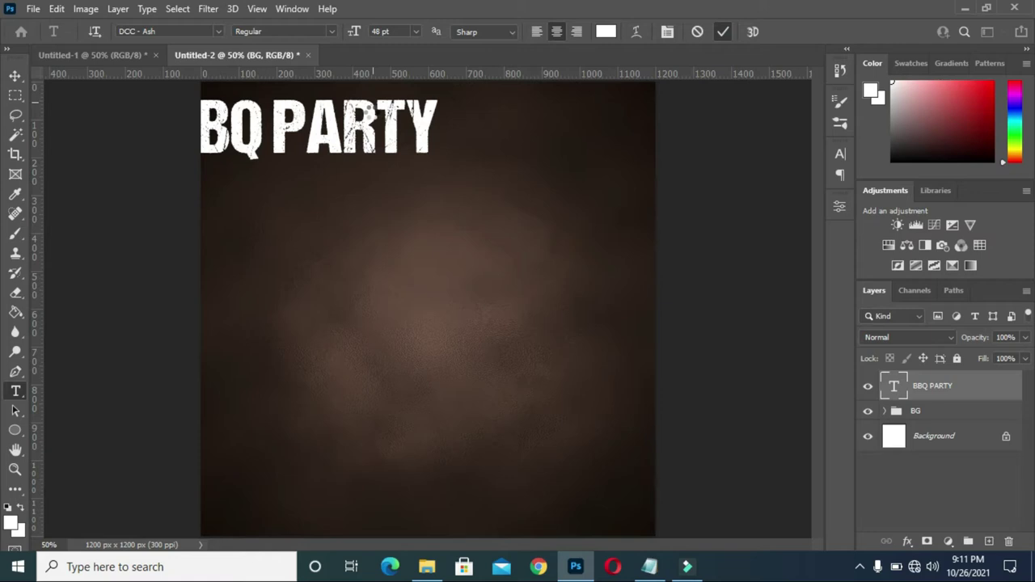
pyautogui.moveTo(377, 127); pyautogui.dragTo(490, 127)
pyautogui.moveTo(358, 35); pyautogui.dragTo(356, 33)
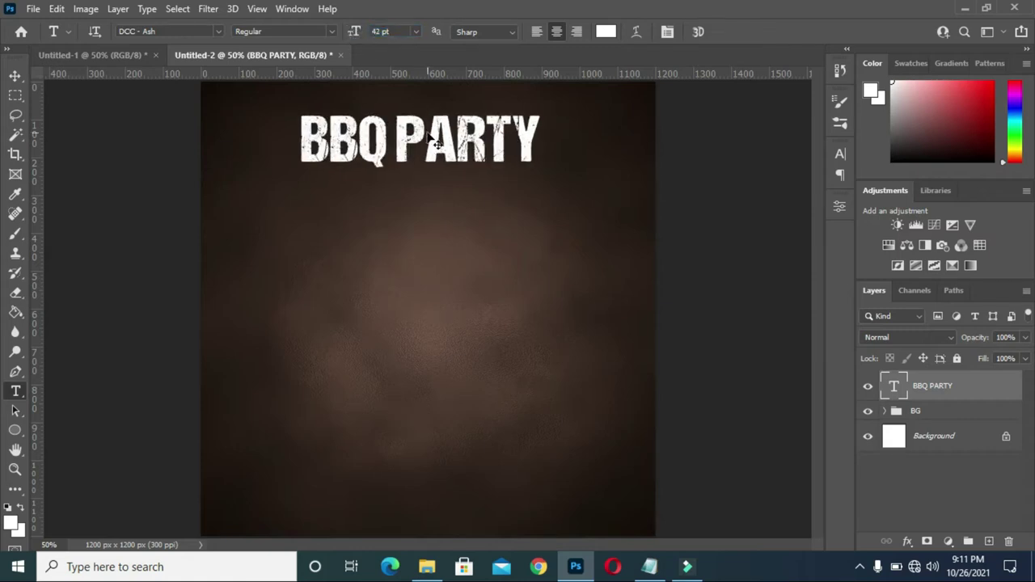
pyautogui.moveTo(436, 150); pyautogui.dragTo(445, 132)
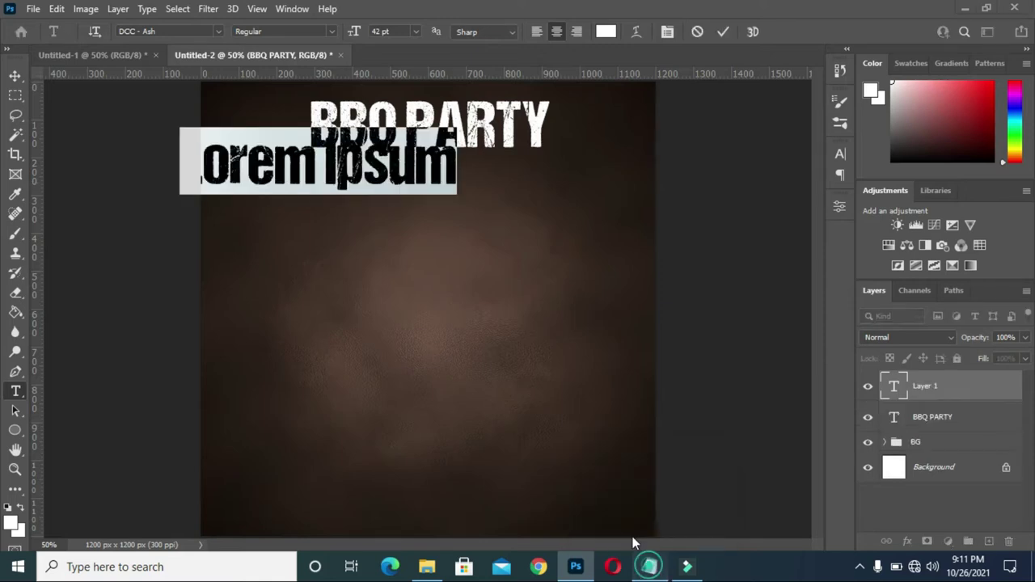
# Paste the Taste Delicious line from the notes and place it under the headline.
pyautogui.click(649, 567)
pyautogui.click(285, 103)
pyautogui.hotkey('shift', 'Home')
pyautogui.hotkey('ctrl', 'c')
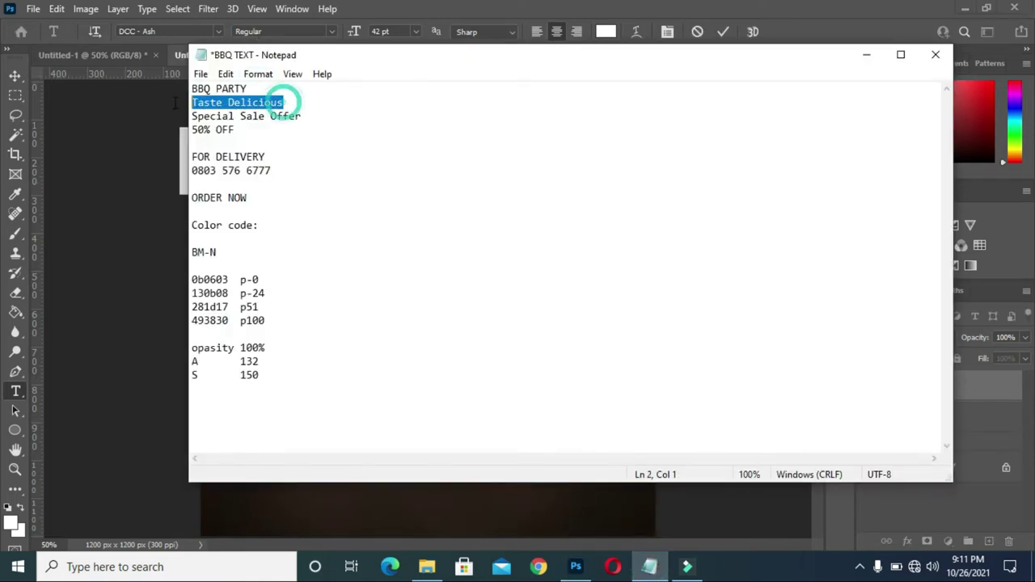
pyautogui.click(866, 54)
pyautogui.hotkey('ctrl', 'v')
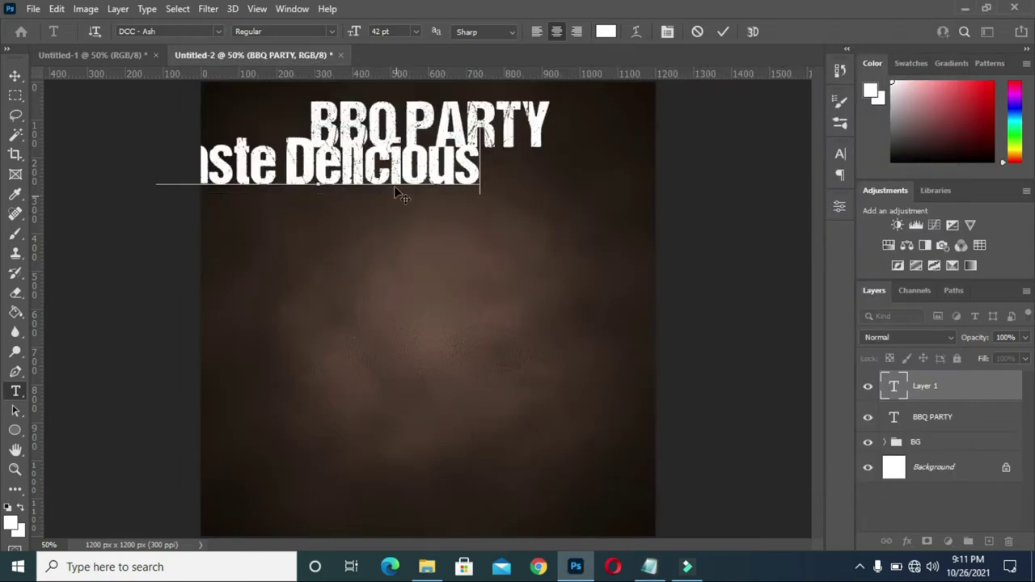
pyautogui.moveTo(362, 169); pyautogui.dragTo(473, 192)
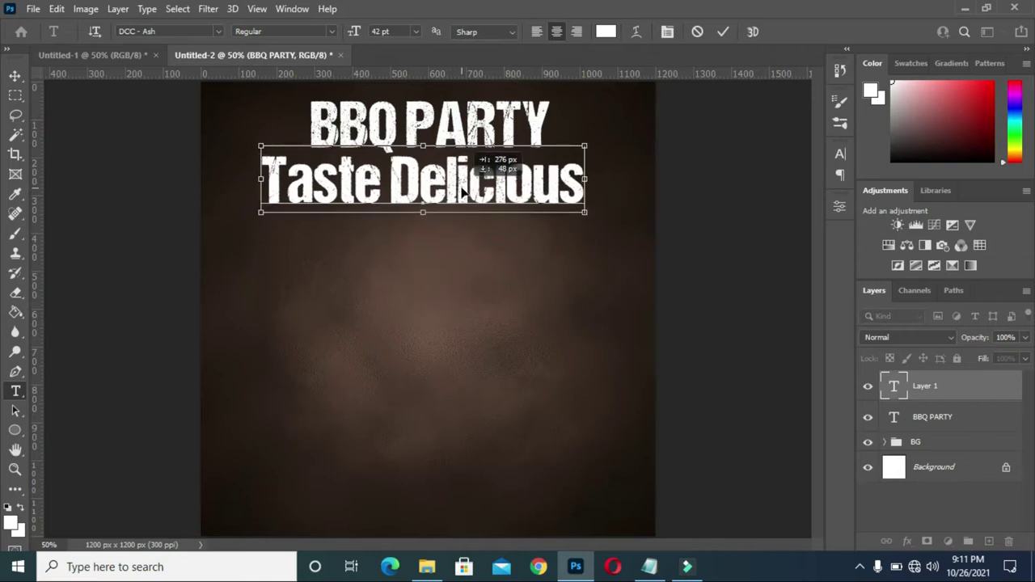
pyautogui.click(724, 31)
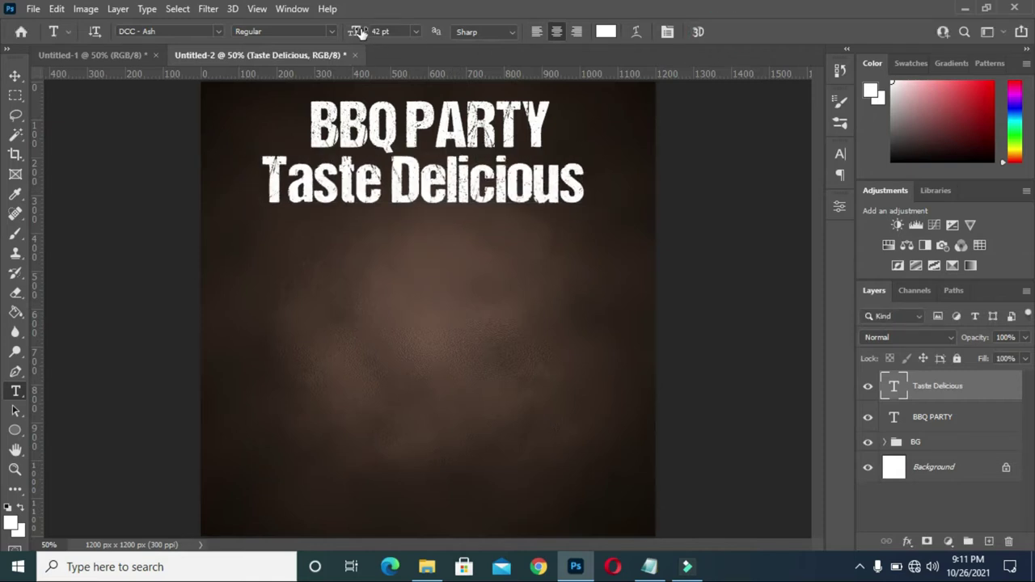
# Set the tagline to Fair Prosper at 18 pt and move it up beneath the headline.
pyautogui.moveTo(361, 31); pyautogui.dragTo(353, 31)
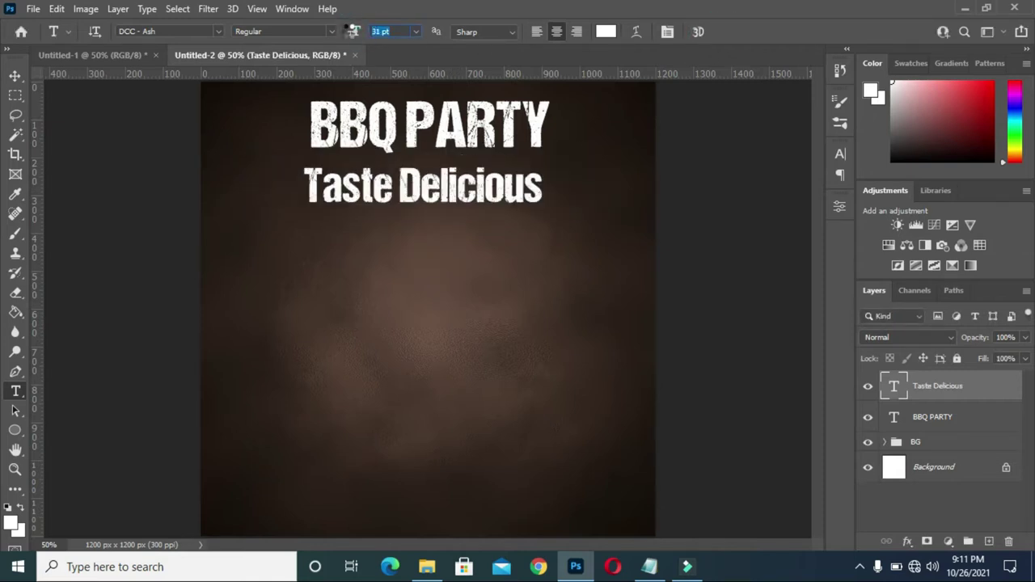
pyautogui.click(218, 31)
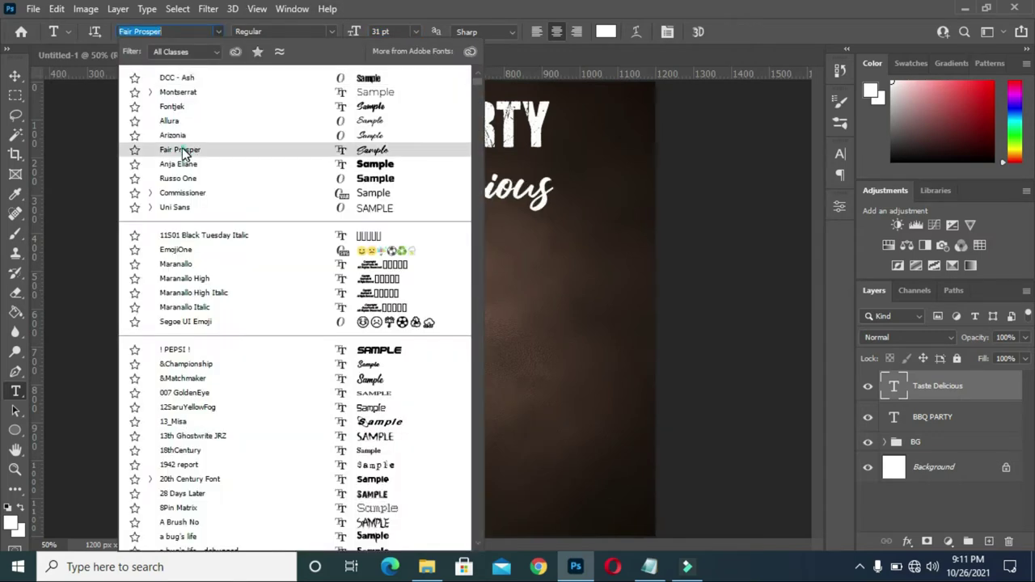
pyautogui.click(181, 150)
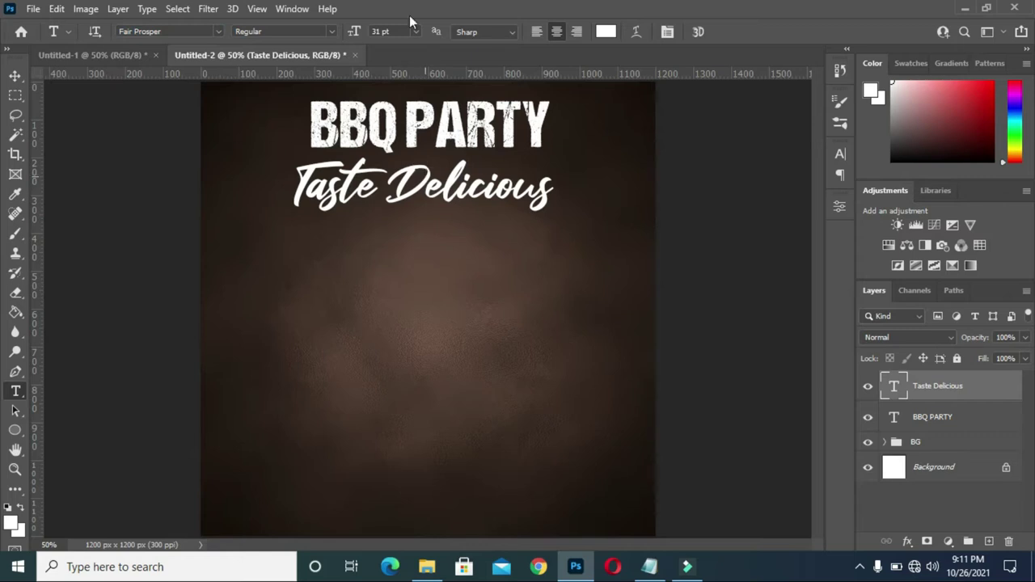
pyautogui.moveTo(358, 30); pyautogui.dragTo(340, 32)
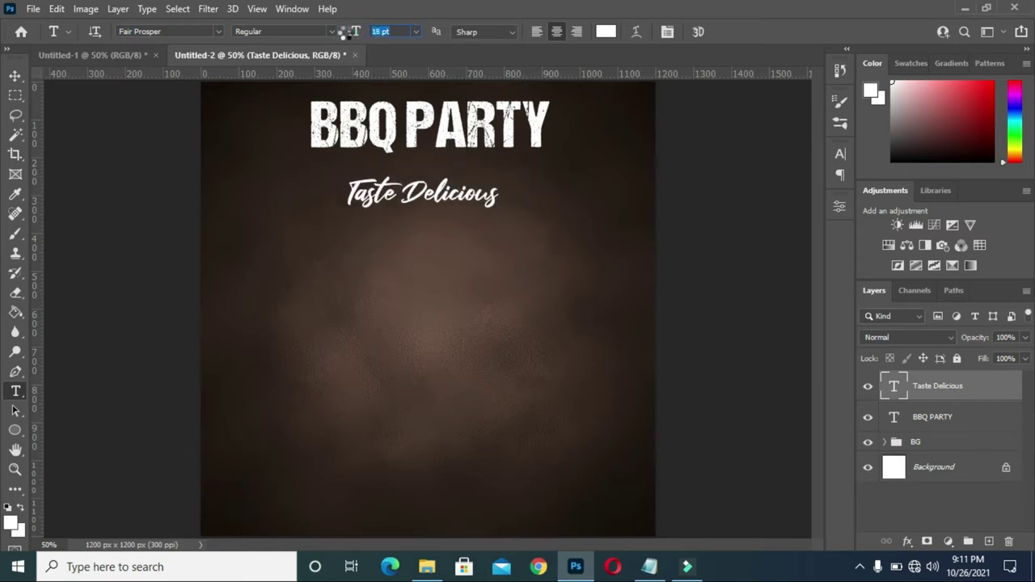
pyautogui.moveTo(445, 199)
pyautogui.mouseDown()
pyautogui.moveTo(458, 146)
pyautogui.moveTo(439, 172)
pyautogui.mouseUp()
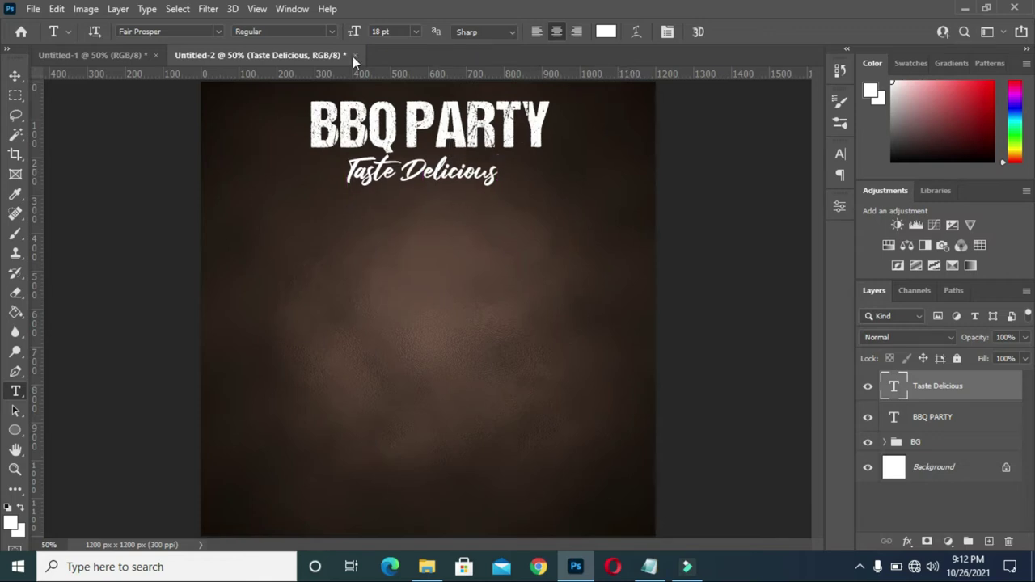
# Paste Special Sale Offer into a new text box and centre it below the tagline.
pyautogui.click(651, 568)
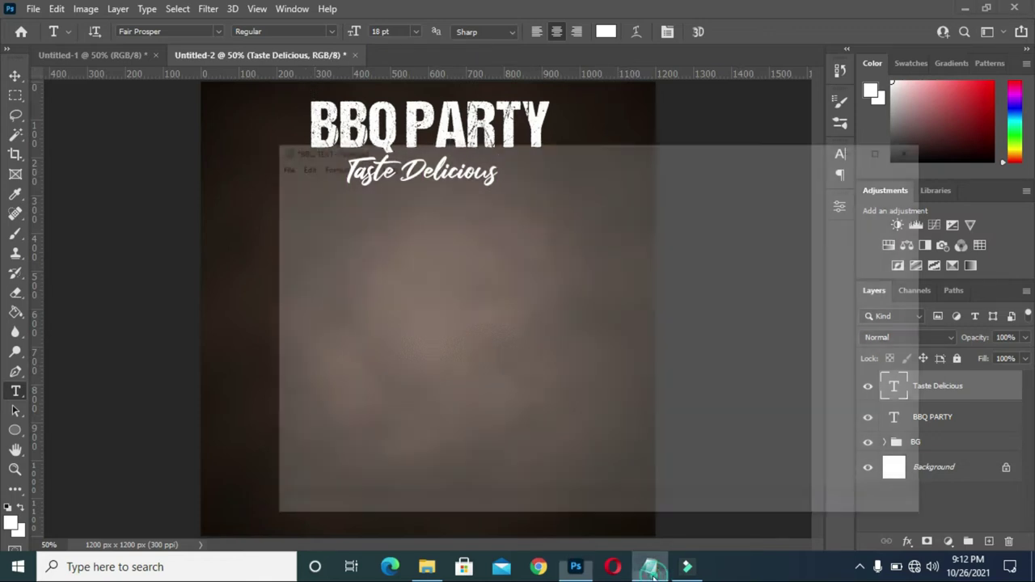
pyautogui.moveTo(306, 116); pyautogui.dragTo(191, 116)
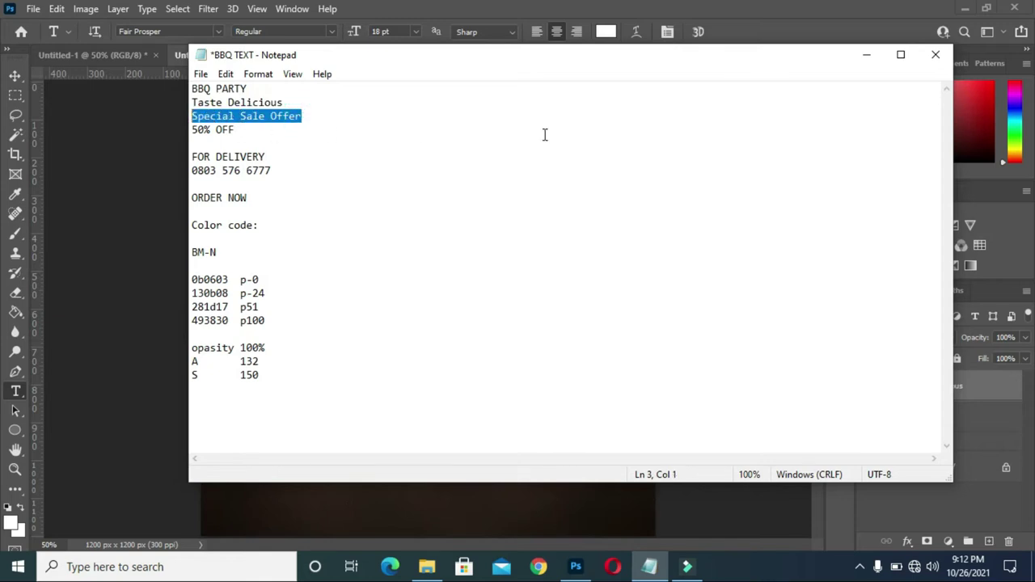
pyautogui.click(866, 56)
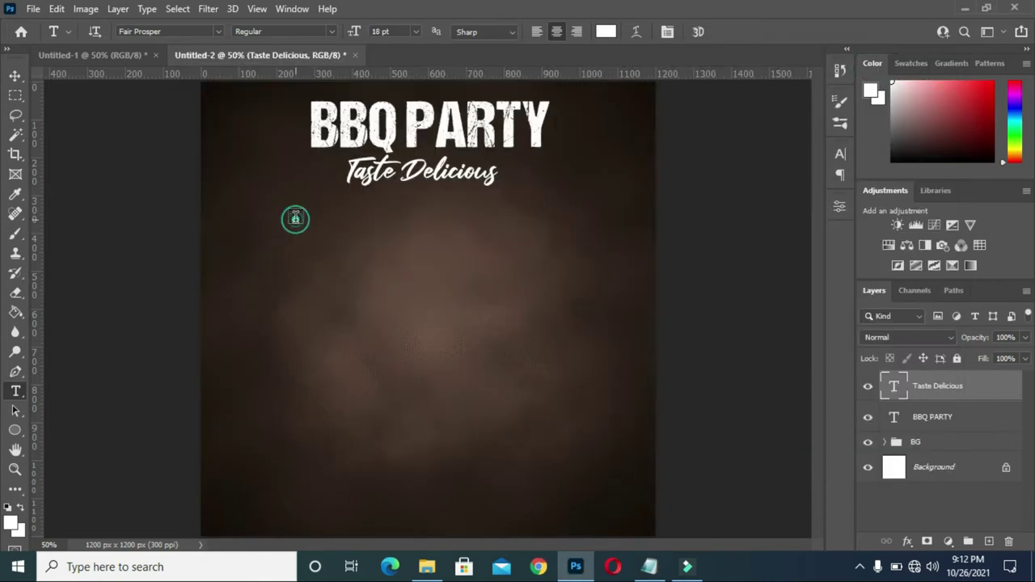
pyautogui.moveTo(223, 196); pyautogui.dragTo(365, 238)
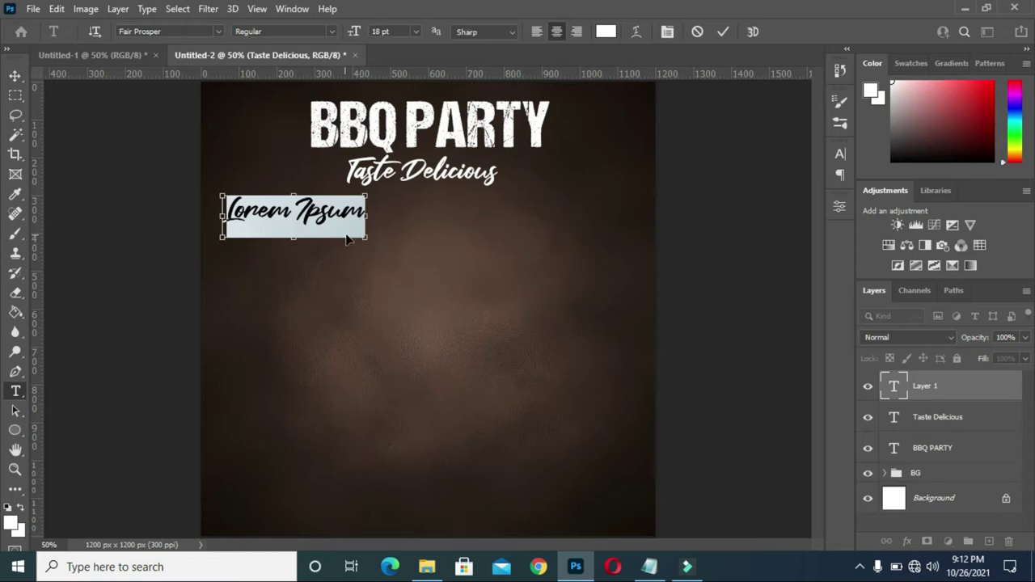
pyautogui.write('Special Sale Offer')
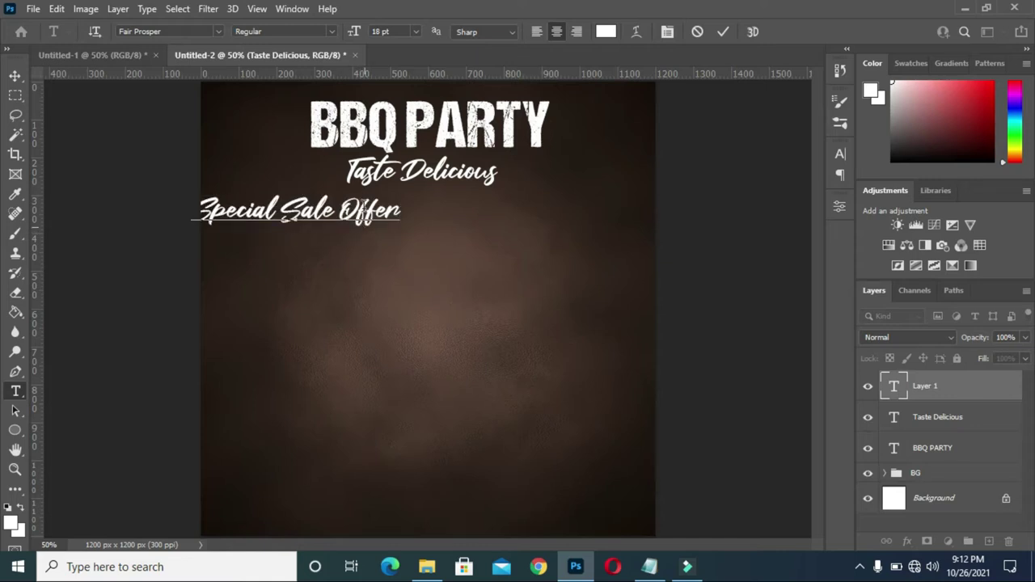
pyautogui.press('ctrl')
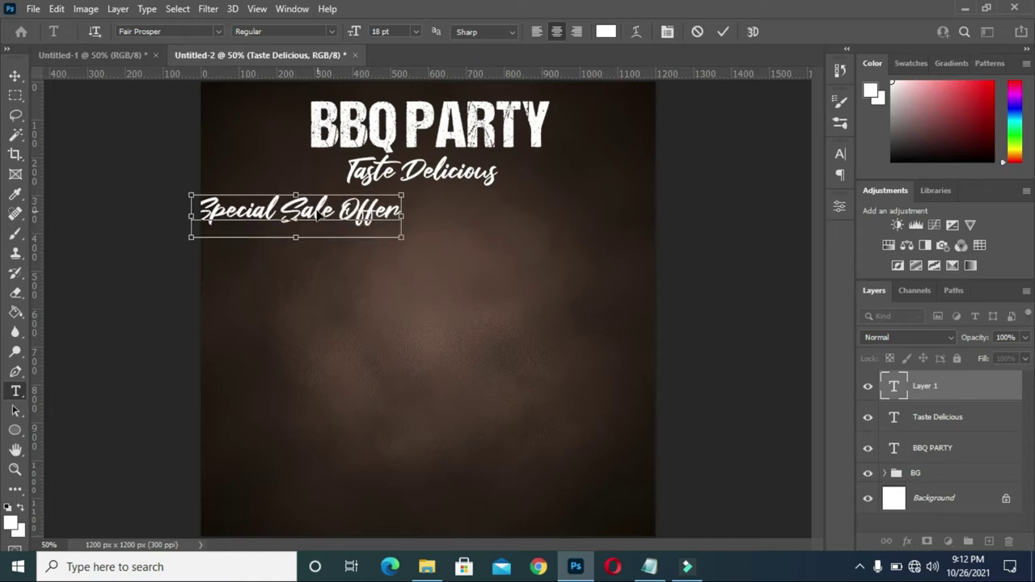
pyautogui.click(723, 32)
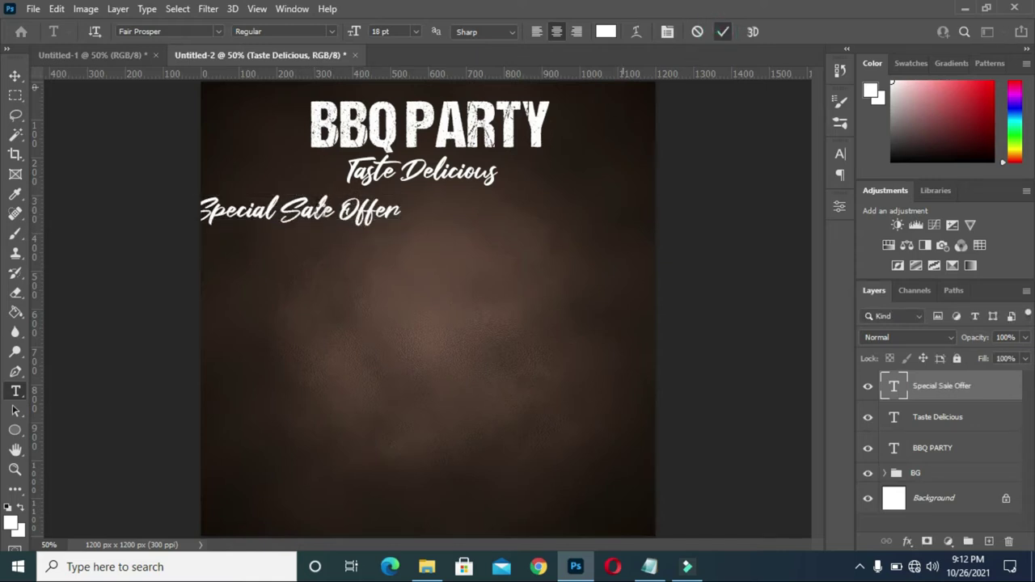
pyautogui.moveTo(328, 222); pyautogui.dragTo(444, 212)
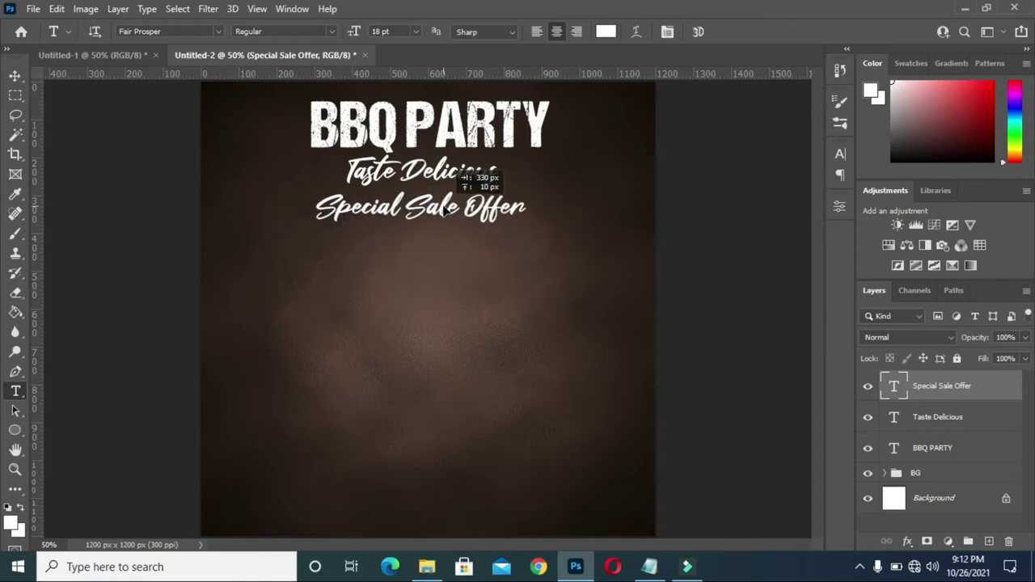
# Set Special Sale Offer to Anja Eliane at 14 pt and re-centre it.
pyautogui.click(219, 32)
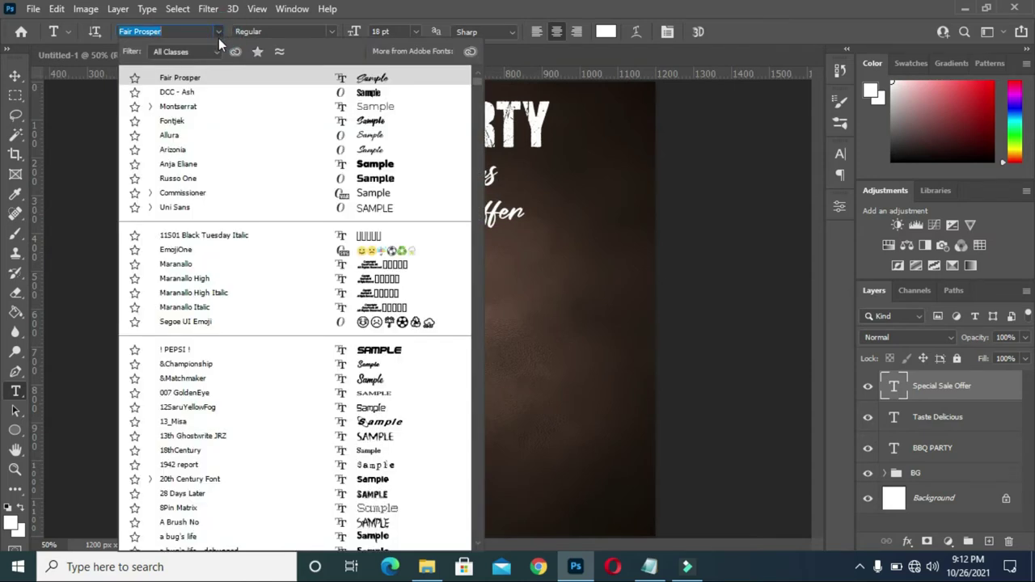
pyautogui.click(186, 165)
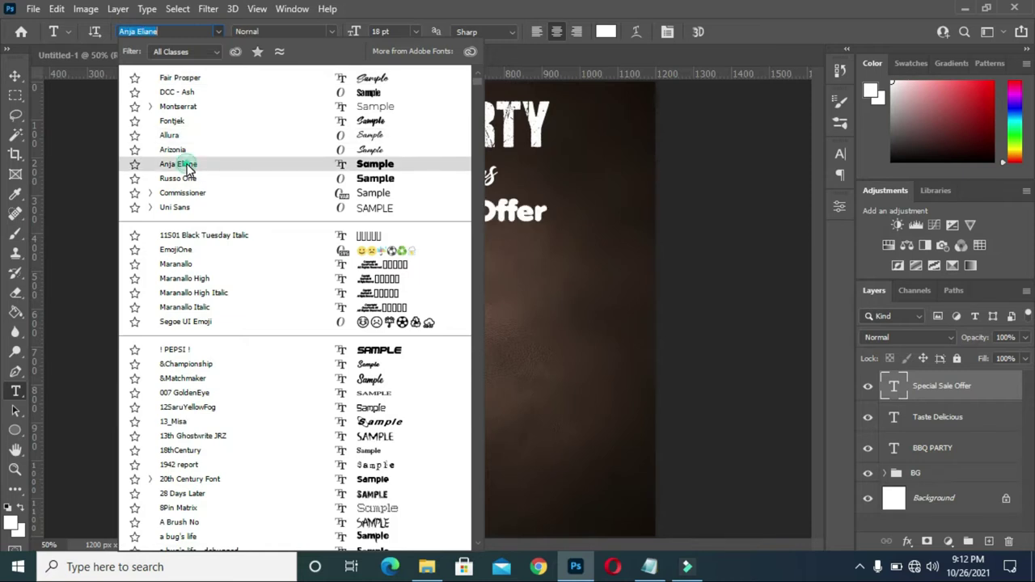
pyautogui.moveTo(357, 32); pyautogui.dragTo(353, 30)
pyautogui.click(416, 222)
pyautogui.moveTo(426, 215); pyautogui.dragTo(433, 209)
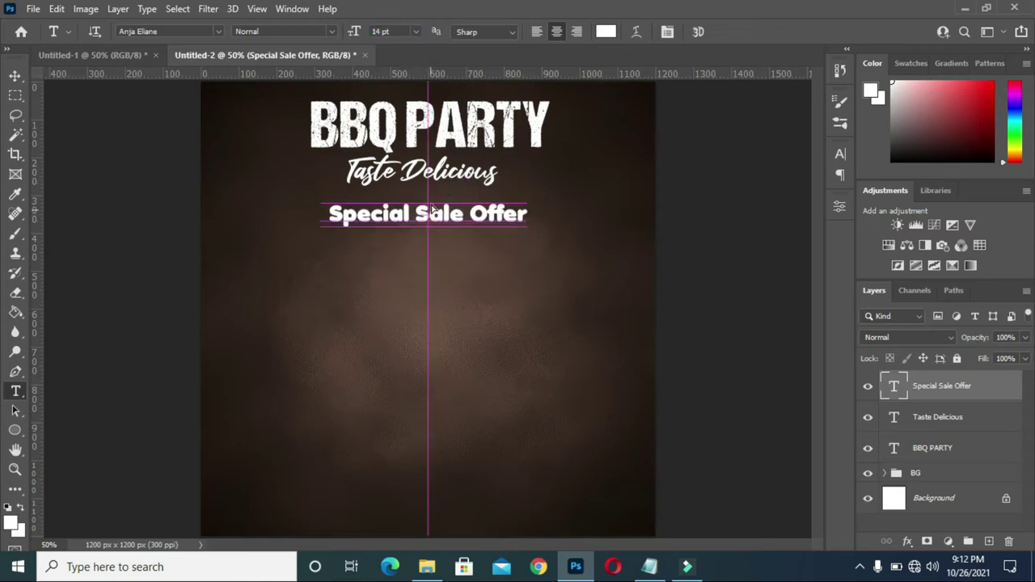
pyautogui.click(18, 74)
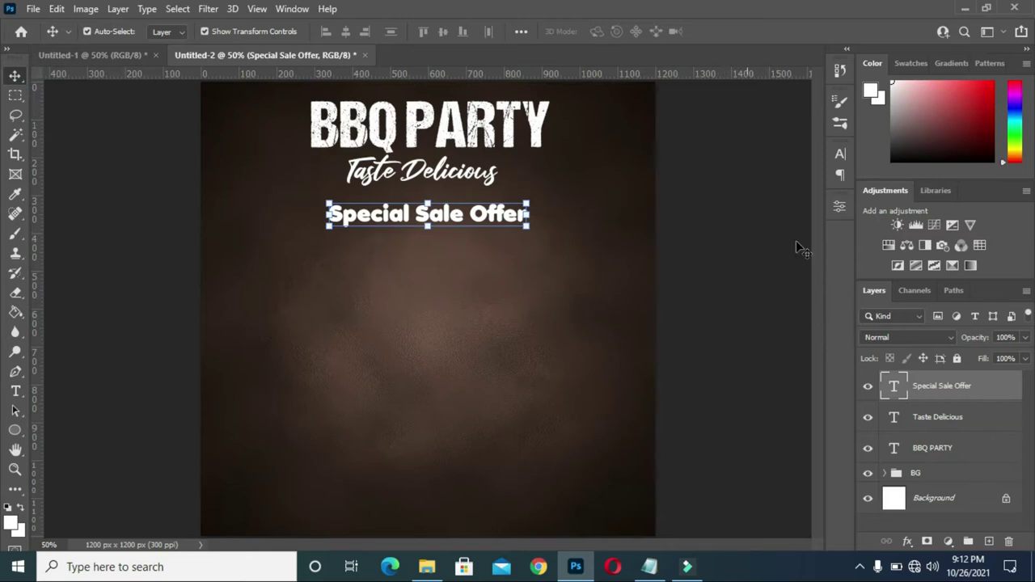
# Colour the BBQ PARTY, Taste Delicious and Special Sale Offer text orange ffa60b.
pyautogui.keyDown('shift'); pyautogui.click(926, 447); pyautogui.keyUp('shift')
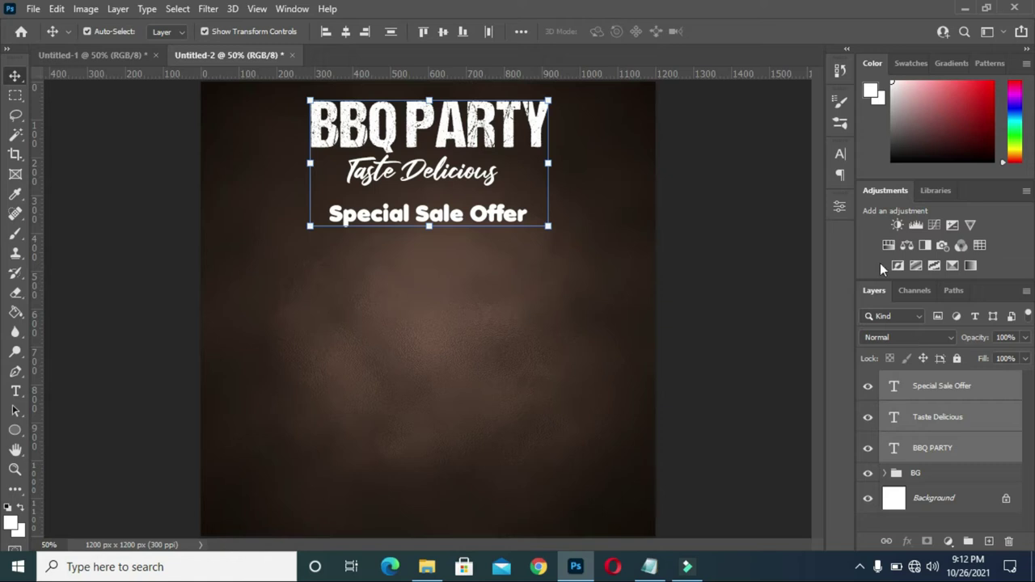
pyautogui.click(840, 155)
pyautogui.click(806, 247)
pyautogui.click(841, 297)
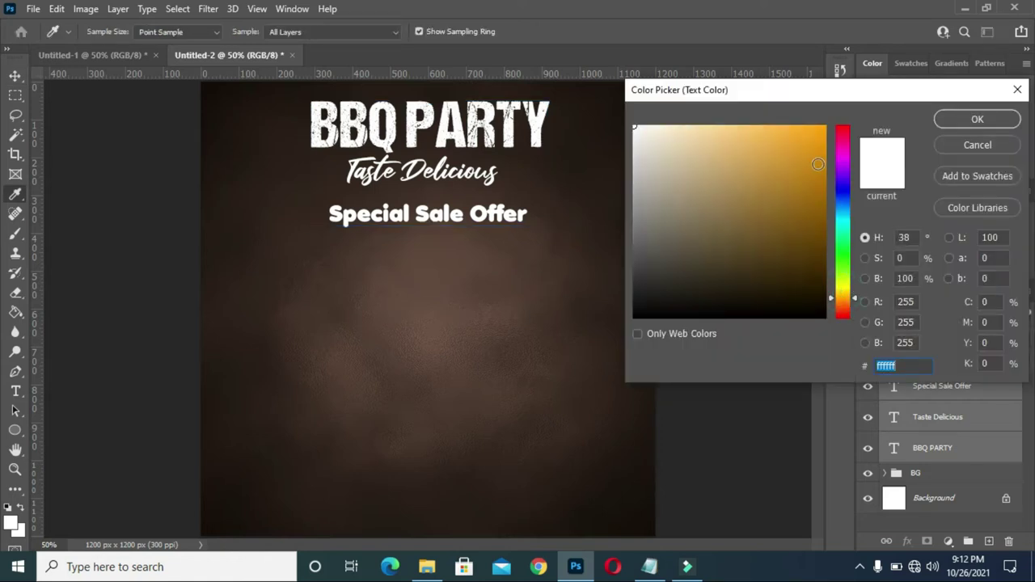
pyautogui.moveTo(817, 123); pyautogui.dragTo(813, 132)
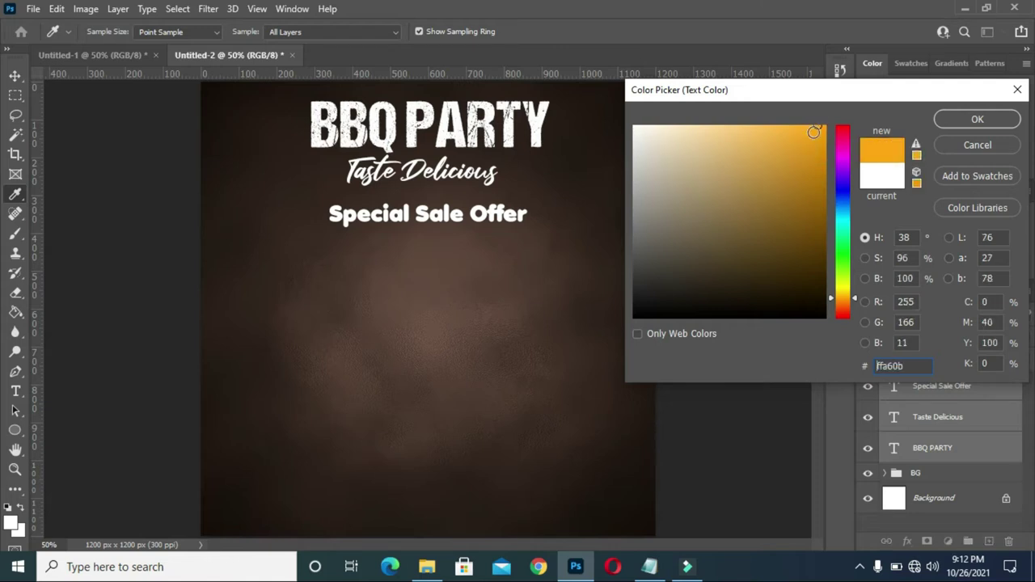
pyautogui.click(979, 119)
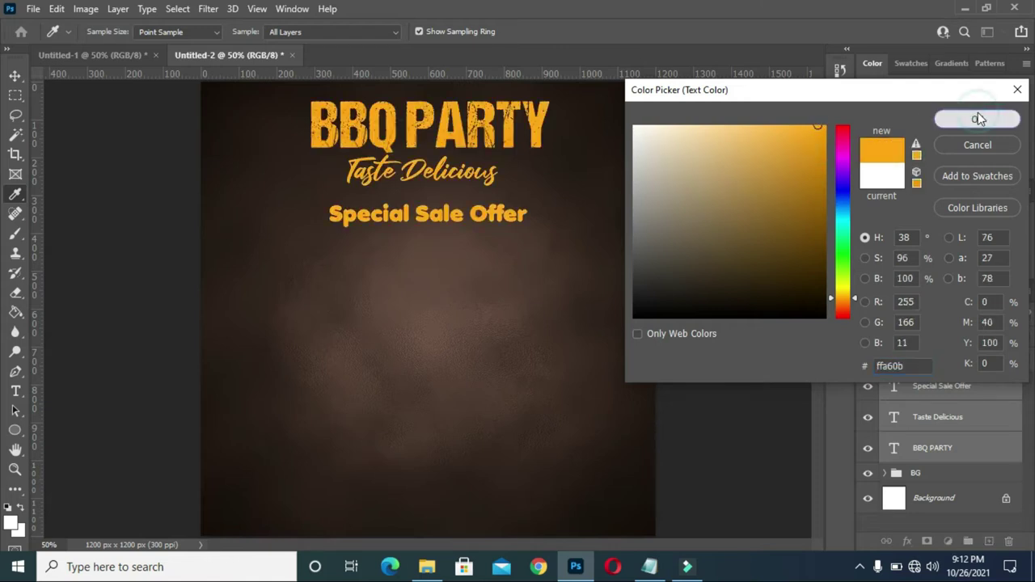
pyautogui.click(797, 147)
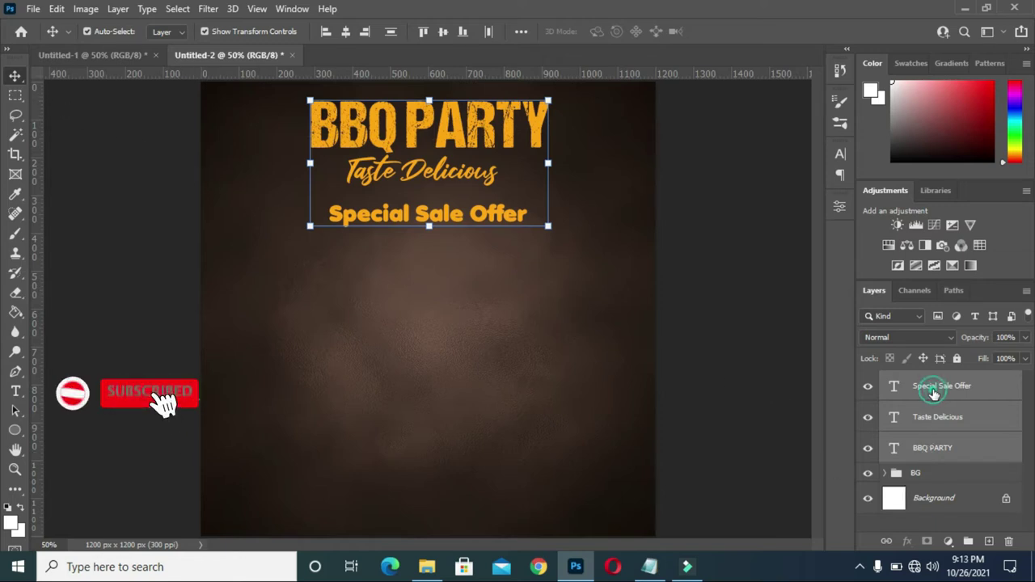
# Change only the Special Sale Offer text colour to white ffffff.
pyautogui.click(933, 391)
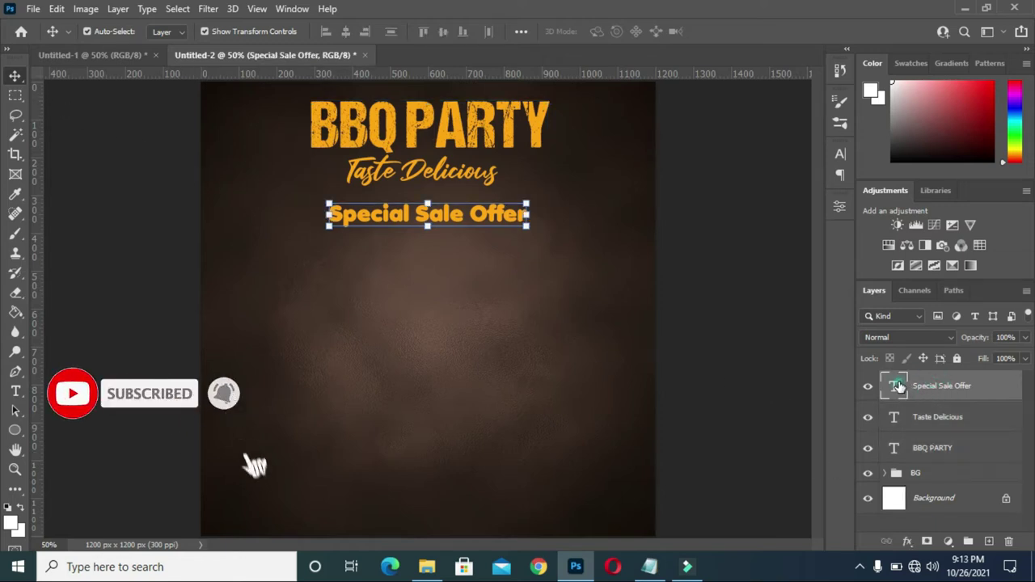
pyautogui.click(898, 386)
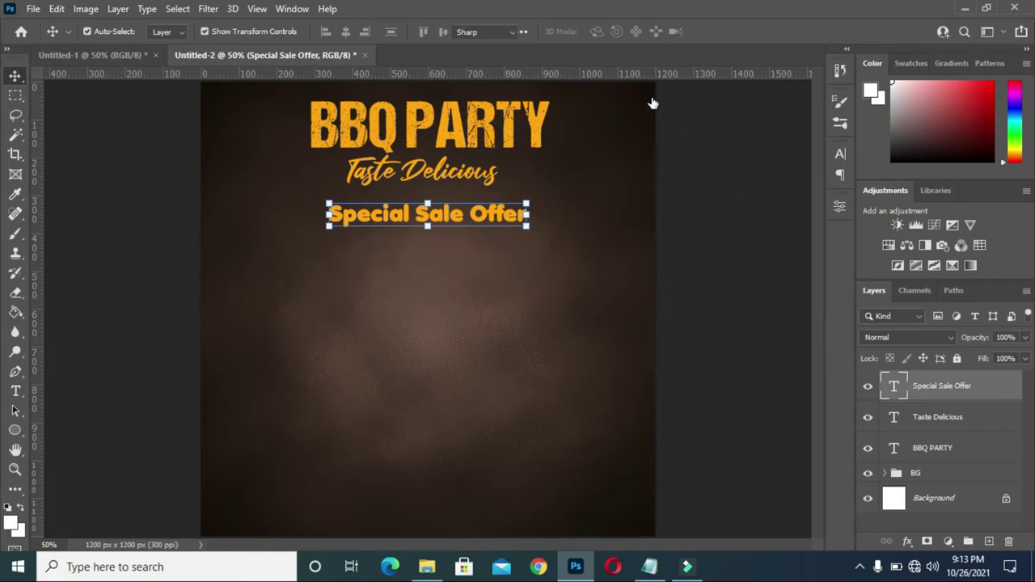
pyautogui.press('Return')
pyautogui.click(607, 32)
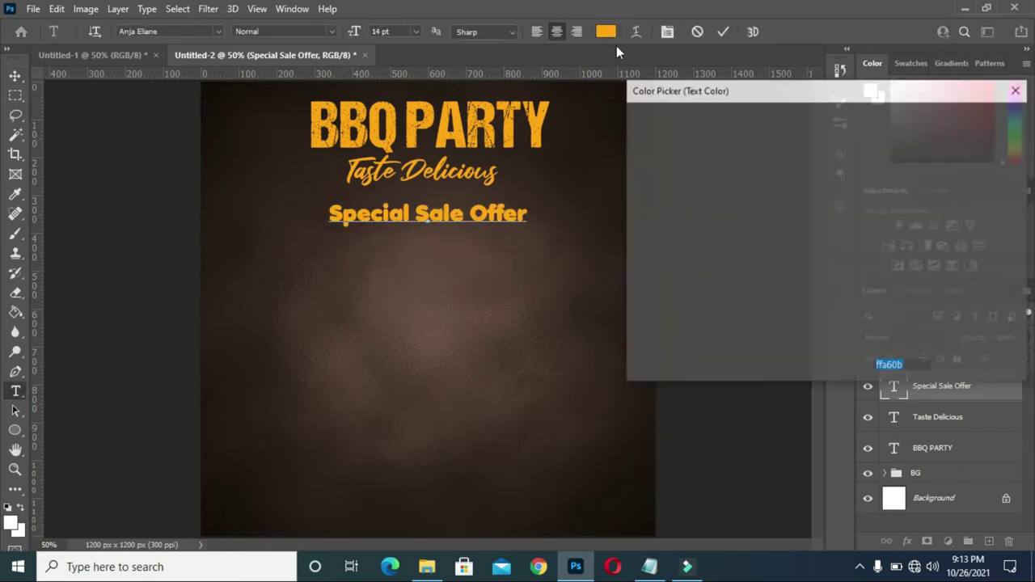
pyautogui.click(634, 127)
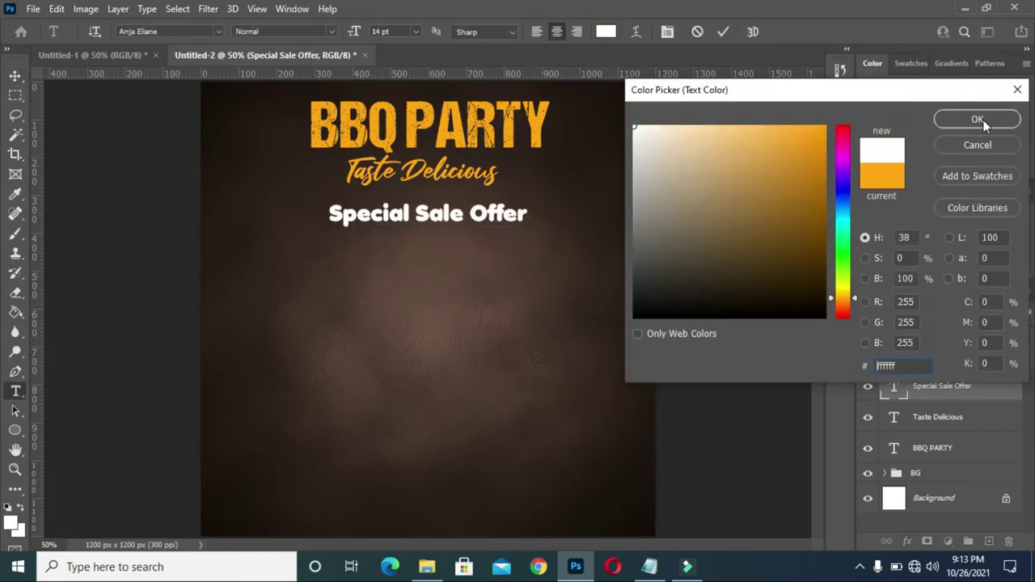
pyautogui.click(978, 119)
pyautogui.click(16, 81)
# Deselect the text layer, turn off layer auto-select, and select the entire canvas.
pyautogui.click(92, 143)
pyautogui.press('ctrl')
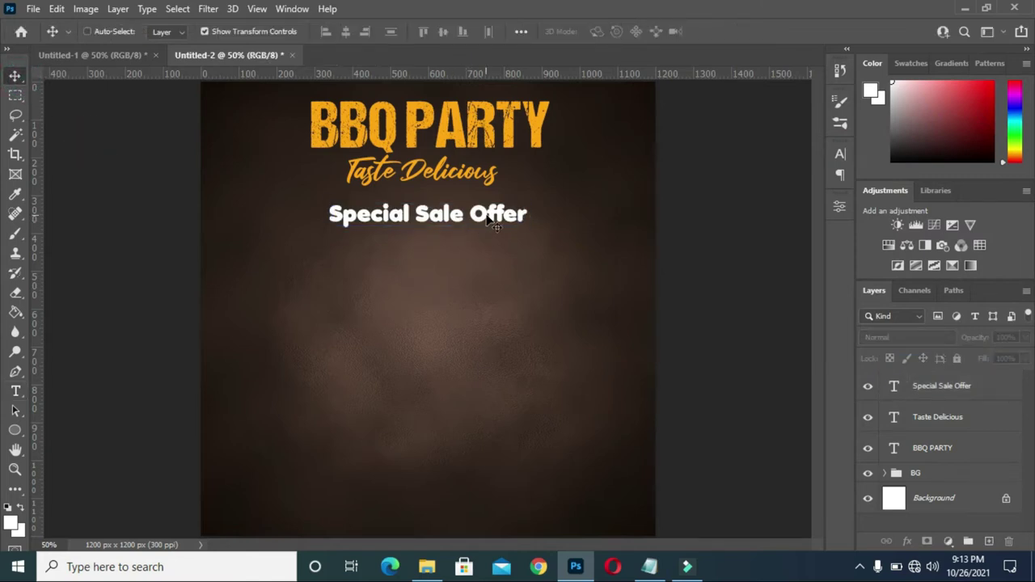
pyautogui.hotkey('ctrl', 'a')
# Centre the three text lines horizontally on the canvas.
pyautogui.click(921, 449)
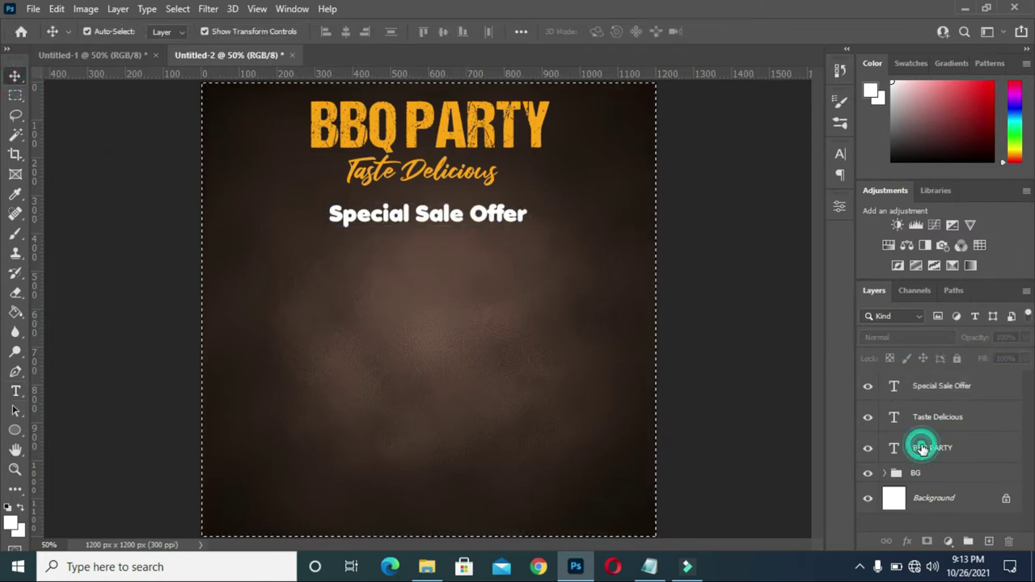
pyautogui.keyDown('shift'); pyautogui.click(926, 387); pyautogui.keyUp('shift')
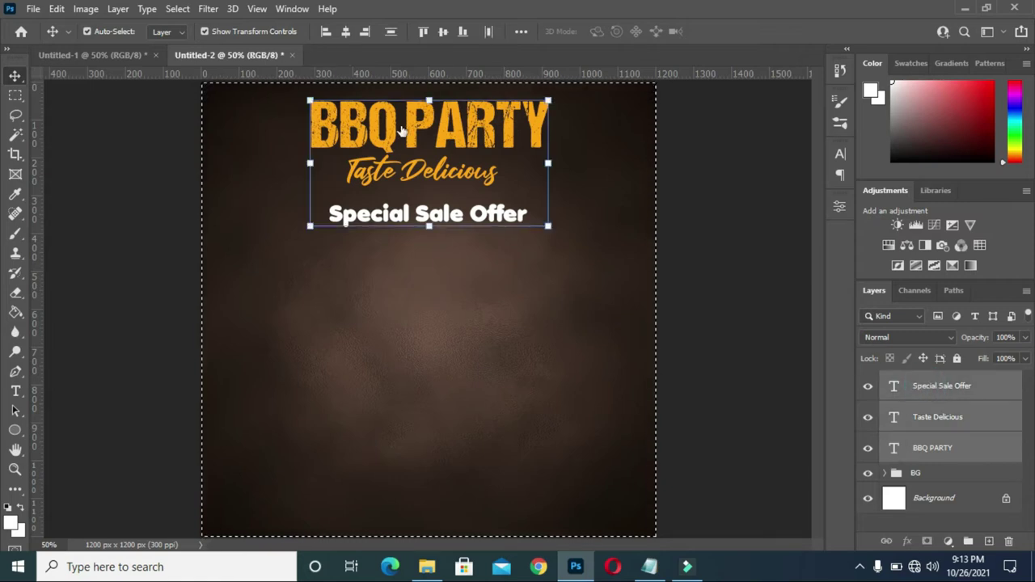
pyautogui.click(347, 32)
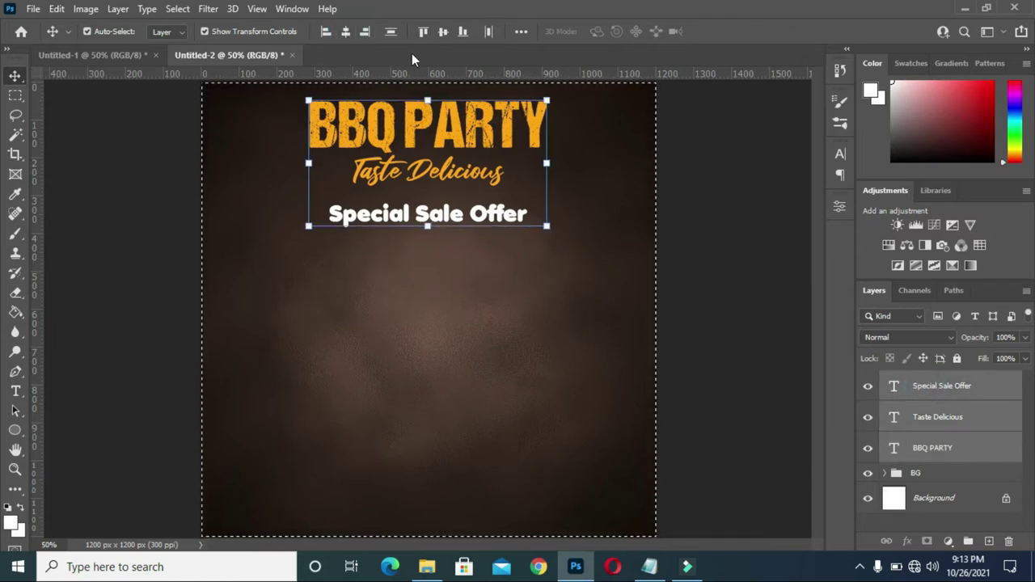
pyautogui.press('ctrl')
pyautogui.hotkey('ctrl', 'd')
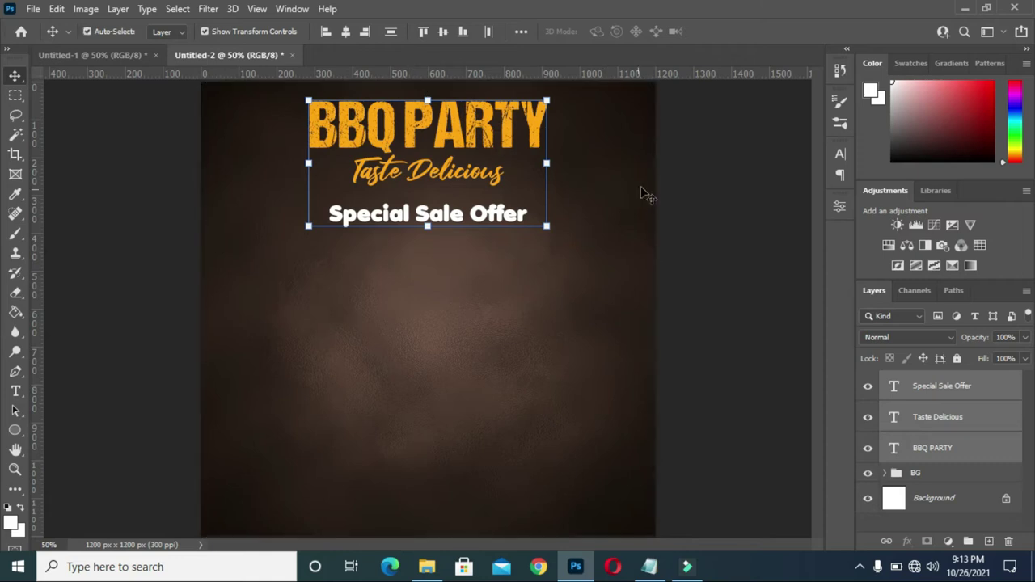
pyautogui.click(689, 184)
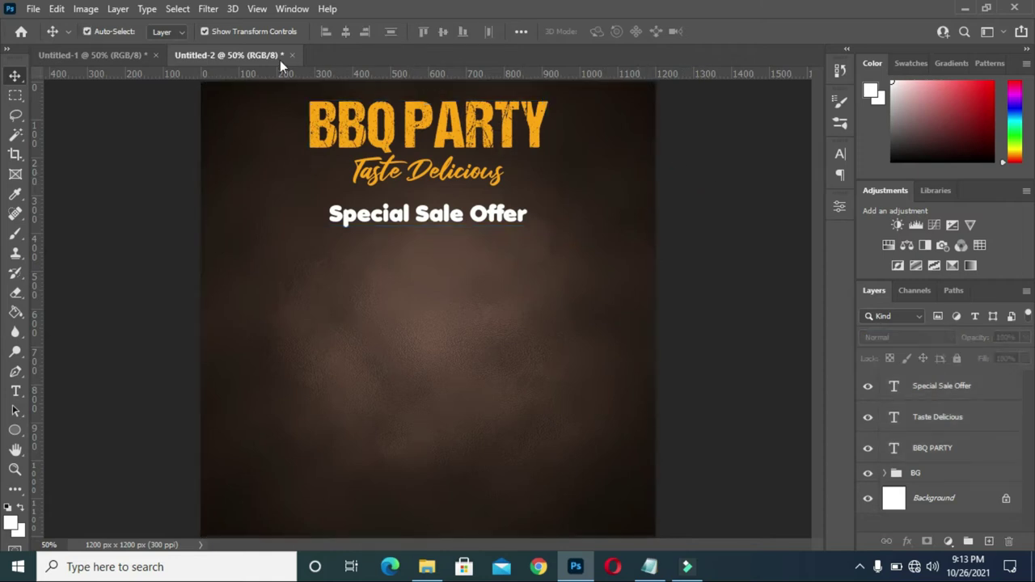
# Nudge the BBQ PARTY and Taste Delicious lines down a few pixels.
pyautogui.hotkey('ctrl', '0')
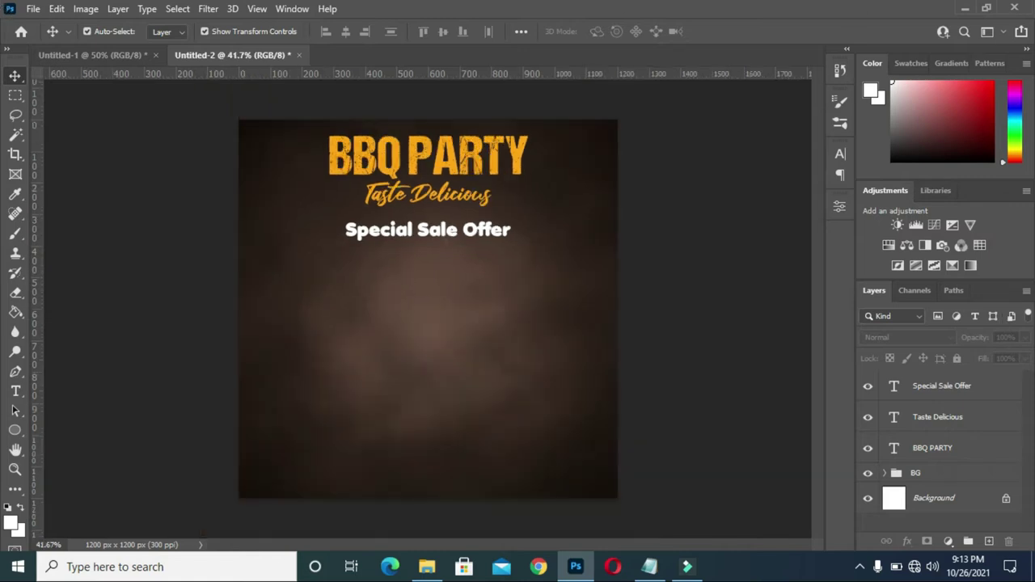
pyautogui.scroll(1, 478, 113)
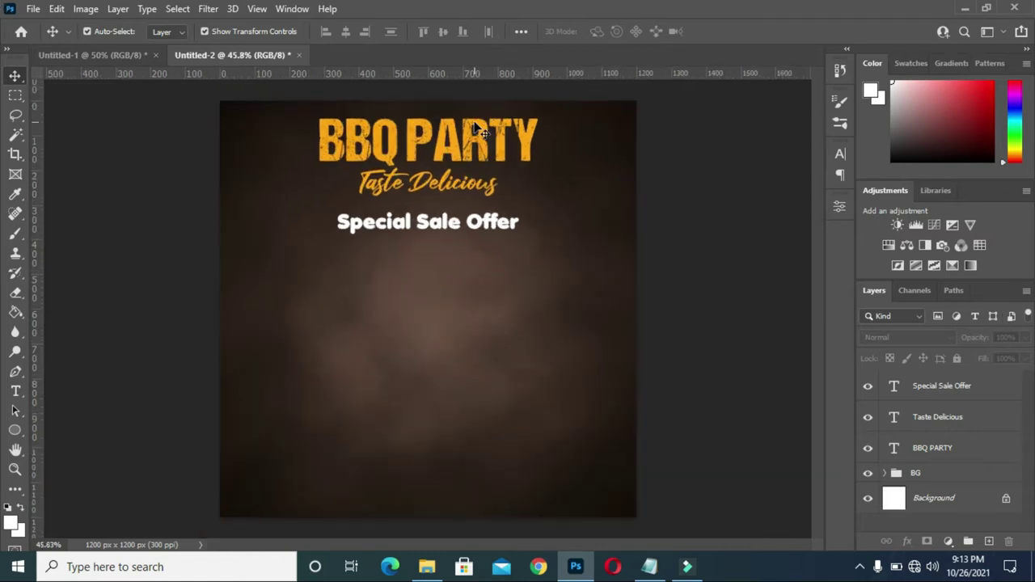
pyautogui.click(455, 149)
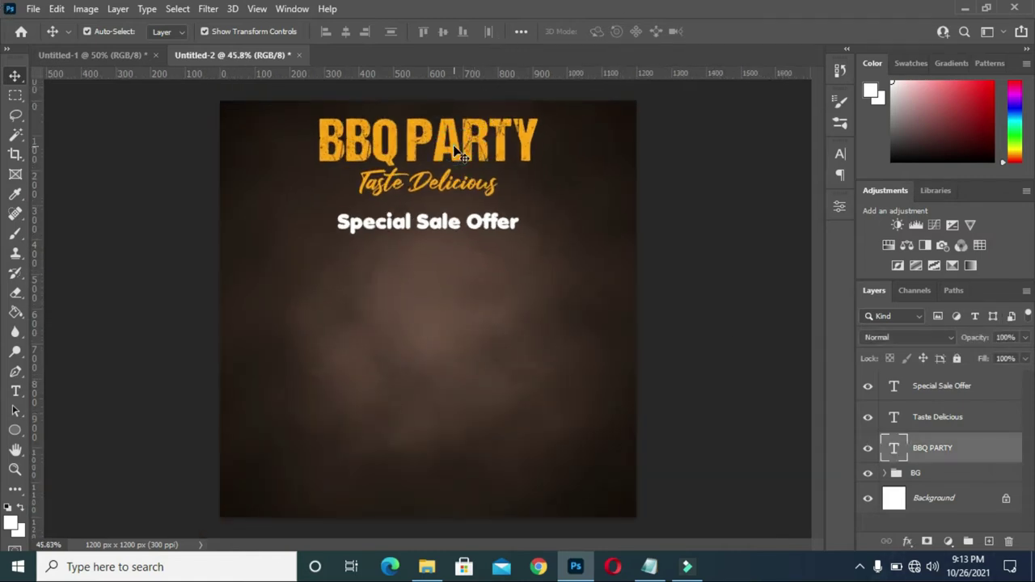
pyautogui.press('Down')
pyautogui.press('Down')
pyautogui.press('Down')
pyautogui.press('Down')
pyautogui.press('Down')
pyautogui.press('Down')
pyautogui.press('Down')
pyautogui.press('Down')
pyautogui.press('Down')
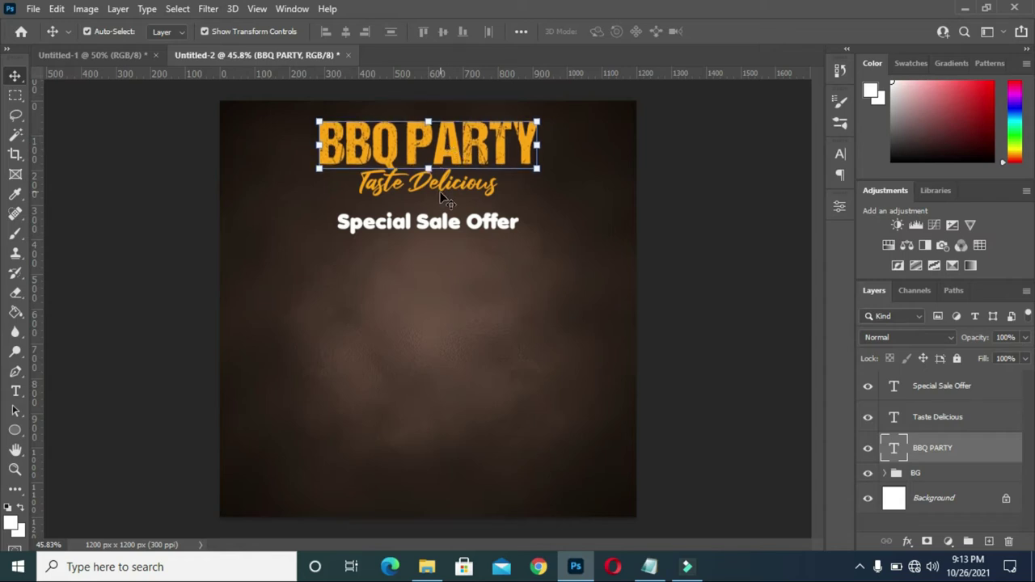
pyautogui.hotkey('ctrl', 't')
pyautogui.click(750, 32)
pyautogui.click(658, 194)
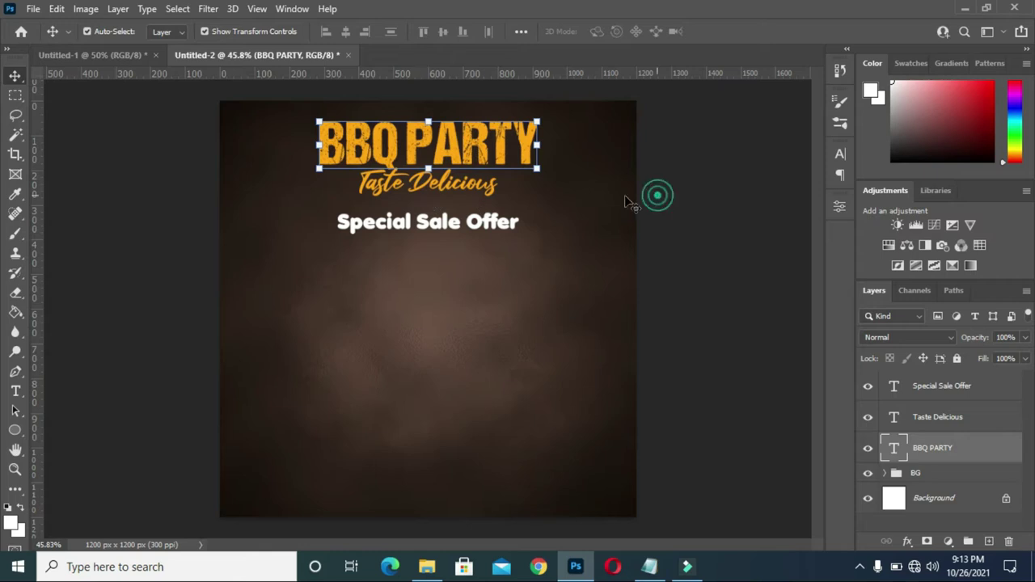
pyautogui.click(413, 185)
pyautogui.press('Down')
pyautogui.press('Down')
pyautogui.press('Down')
pyautogui.press('Down')
pyautogui.press('Down')
pyautogui.press('Down')
pyautogui.press('Down')
pyautogui.press('Down')
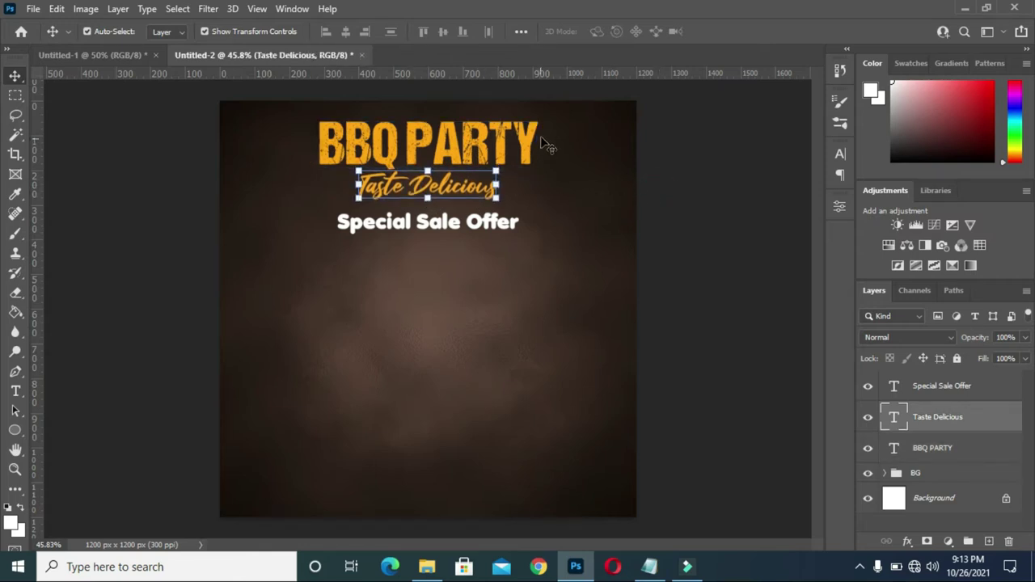
pyautogui.click(699, 184)
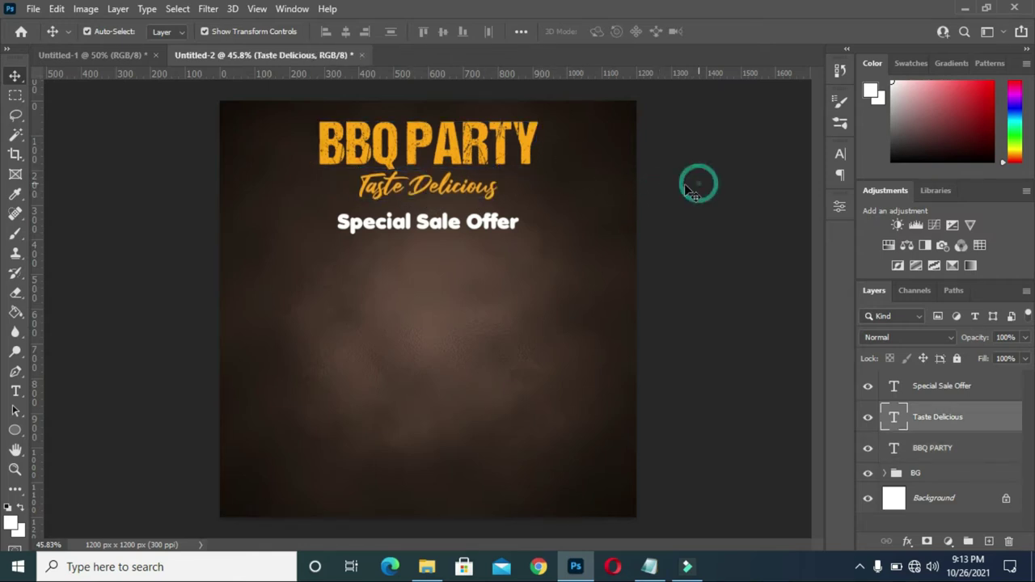
# Nudge Special Sale Offer up and enlarge it to about 113%.
pyautogui.click(443, 235)
pyautogui.press('Up')
pyautogui.press('Up')
pyautogui.press('Up')
pyautogui.press('Up')
pyautogui.press('Up')
pyautogui.press('Up')
pyautogui.press('Up')
pyautogui.press('Up')
pyautogui.press('Up')
pyautogui.press('Up')
pyautogui.press('Up')
pyautogui.press('Up')
pyautogui.press('Up')
pyautogui.press('Up')
pyautogui.press('Up')
pyautogui.press('Up')
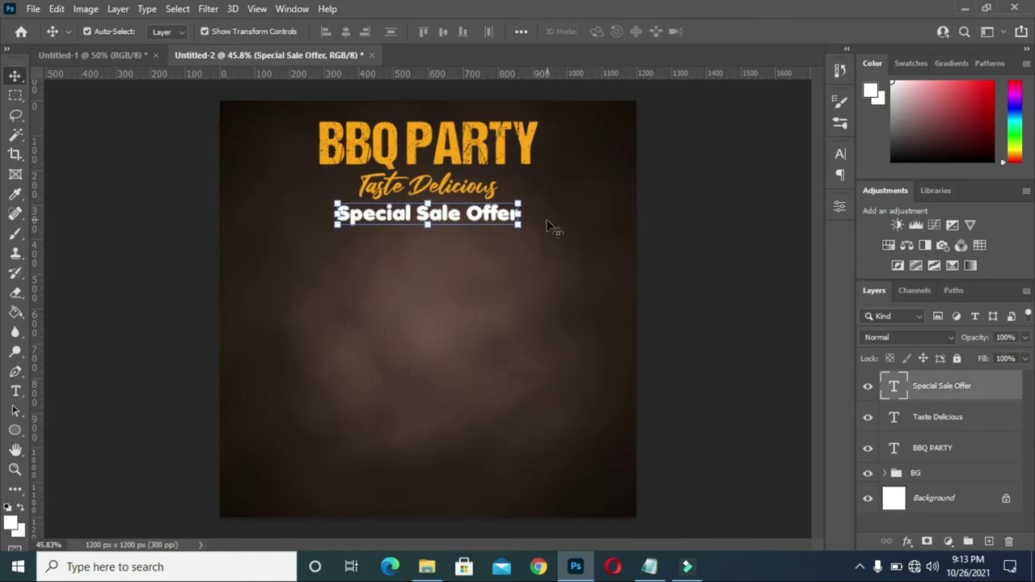
pyautogui.moveTo(518, 226); pyautogui.dragTo(530, 229)
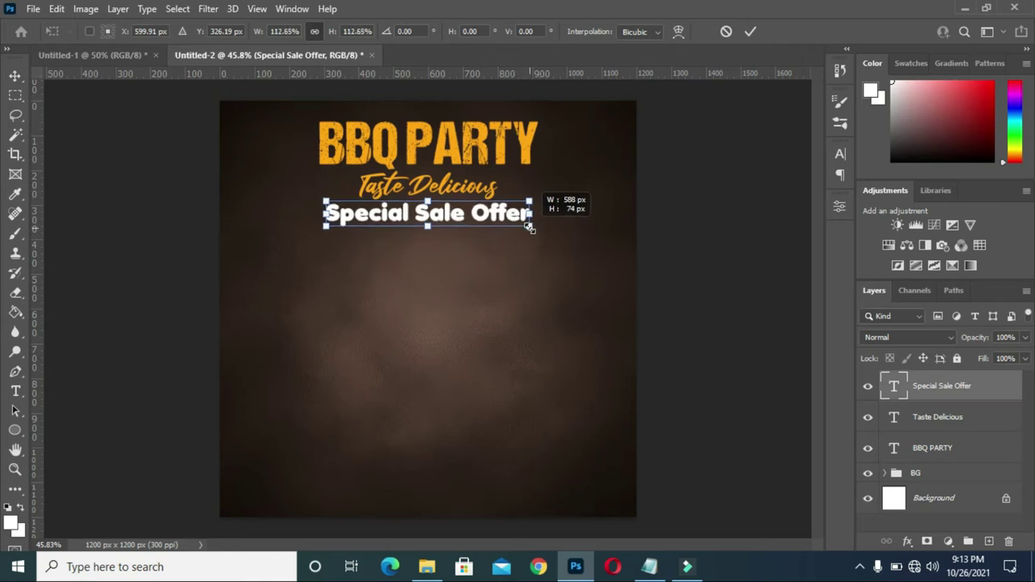
pyautogui.click(748, 31)
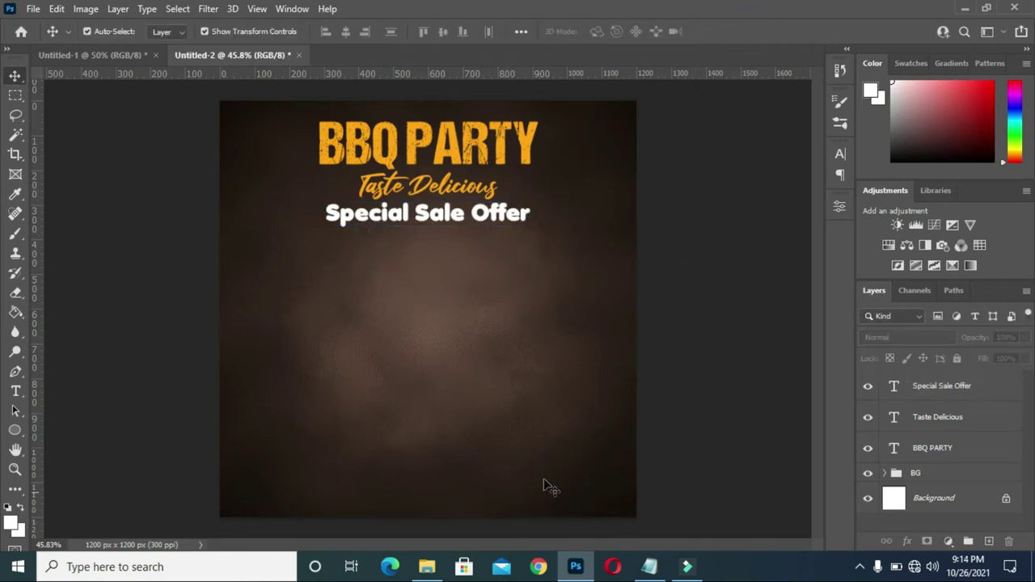
pyautogui.click(934, 449)
# Group the BBQ PARTY, Taste Delicious and Special Sale Offer layers and name the group TEXT.
pyautogui.click(930, 387)
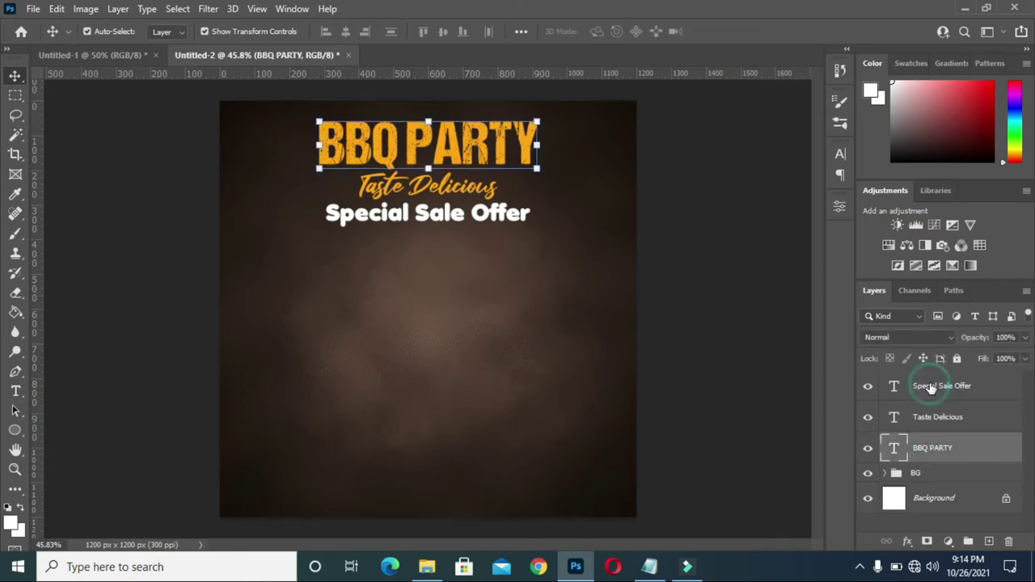
pyautogui.click(930, 388)
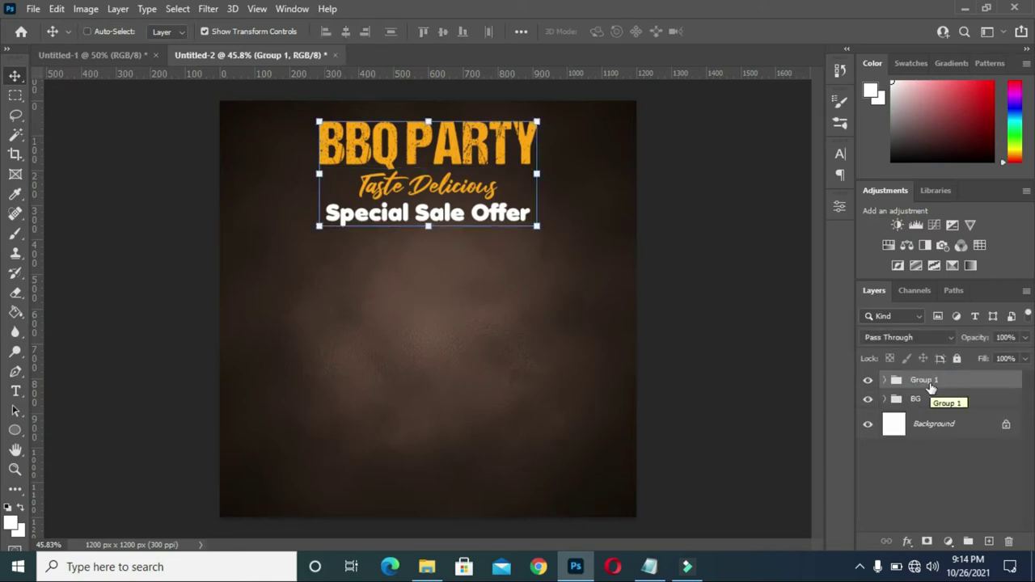
pyautogui.doubleClick(924, 380)
pyautogui.write('TEXT')
pyautogui.press('Return')
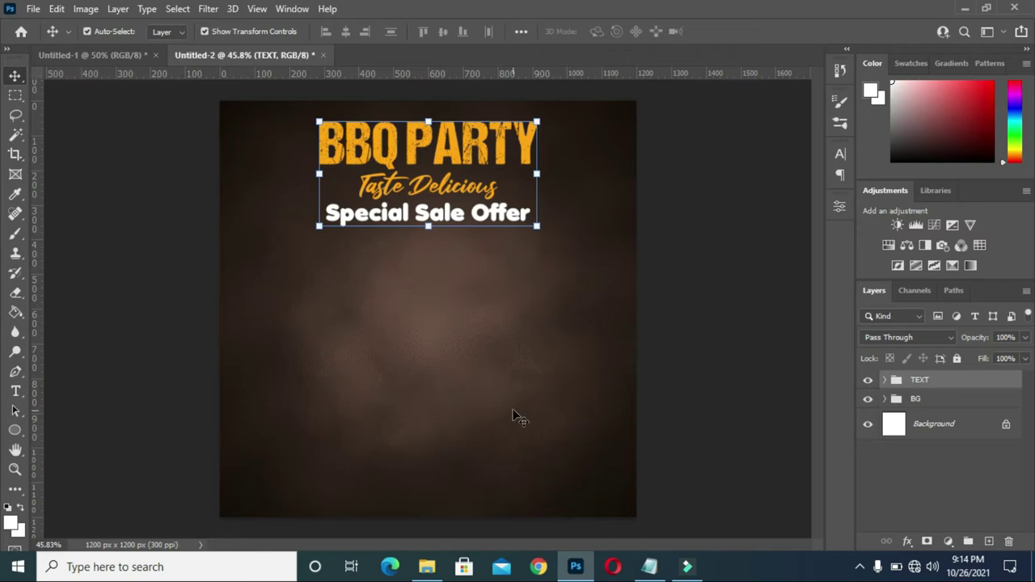
pyautogui.click(178, 105)
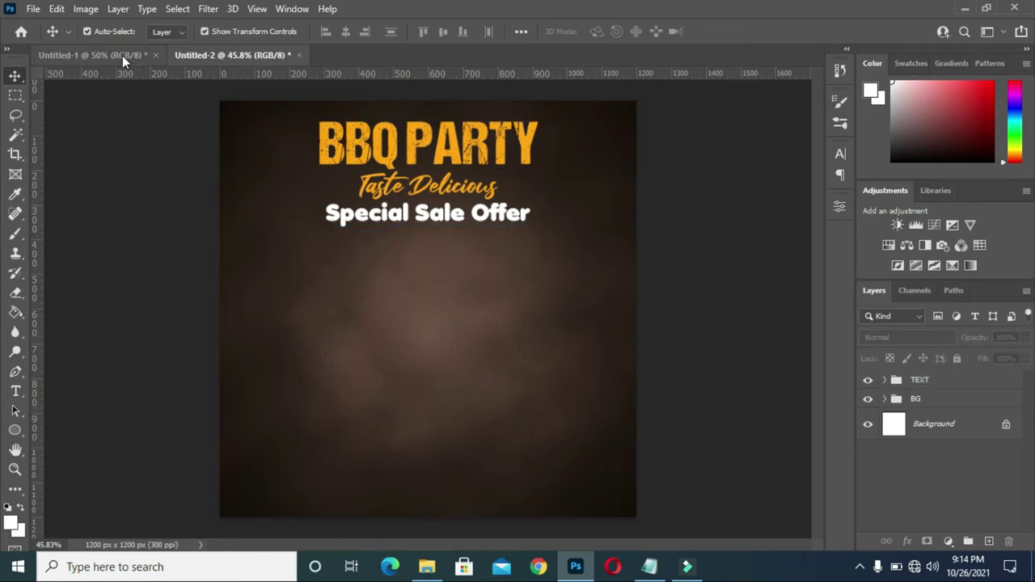
# Copy the 'Place your image here' pan group into the poster, below the headline.
pyautogui.click(122, 54)
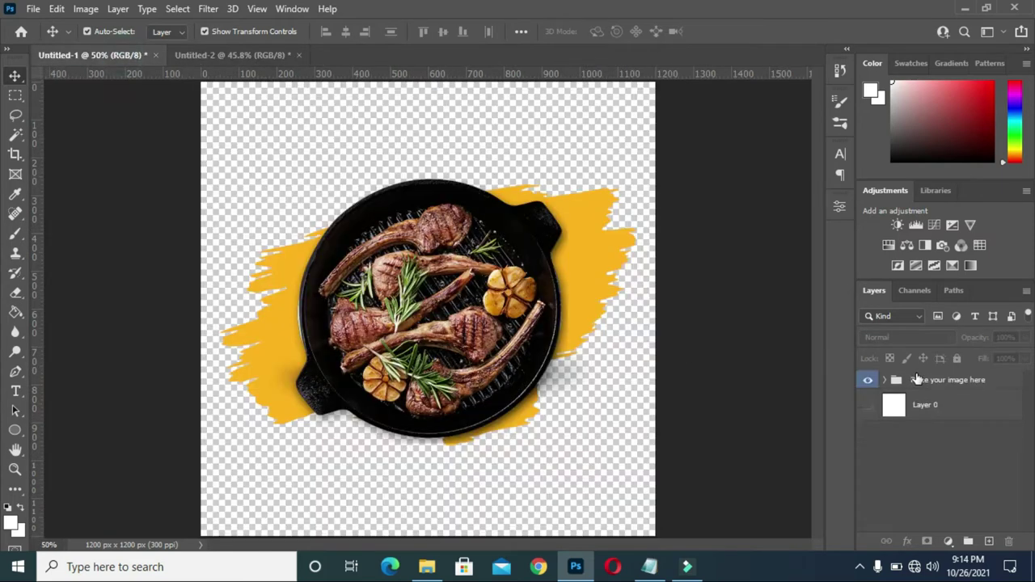
pyautogui.click(917, 379)
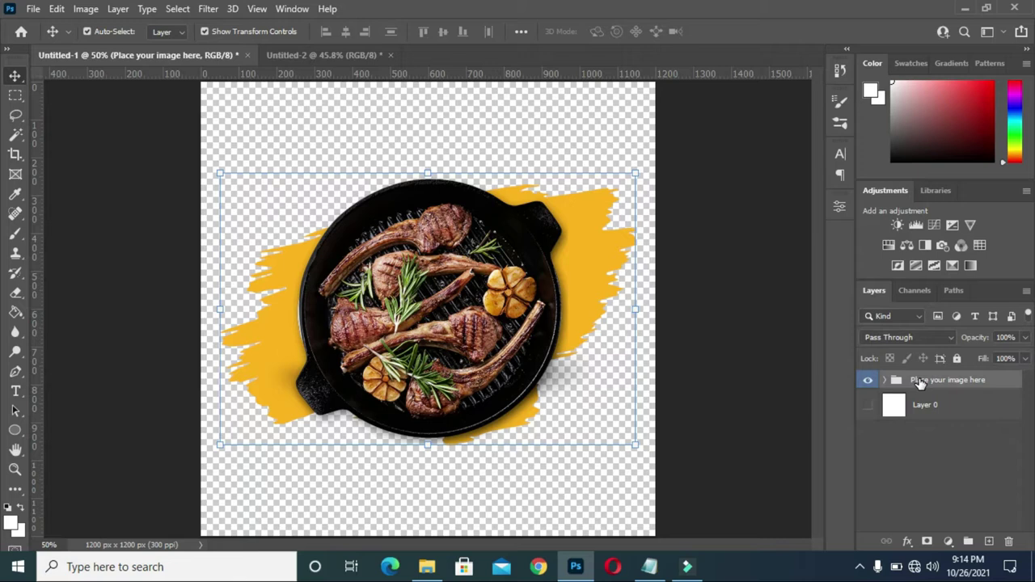
pyautogui.moveTo(919, 381); pyautogui.dragTo(332, 55)
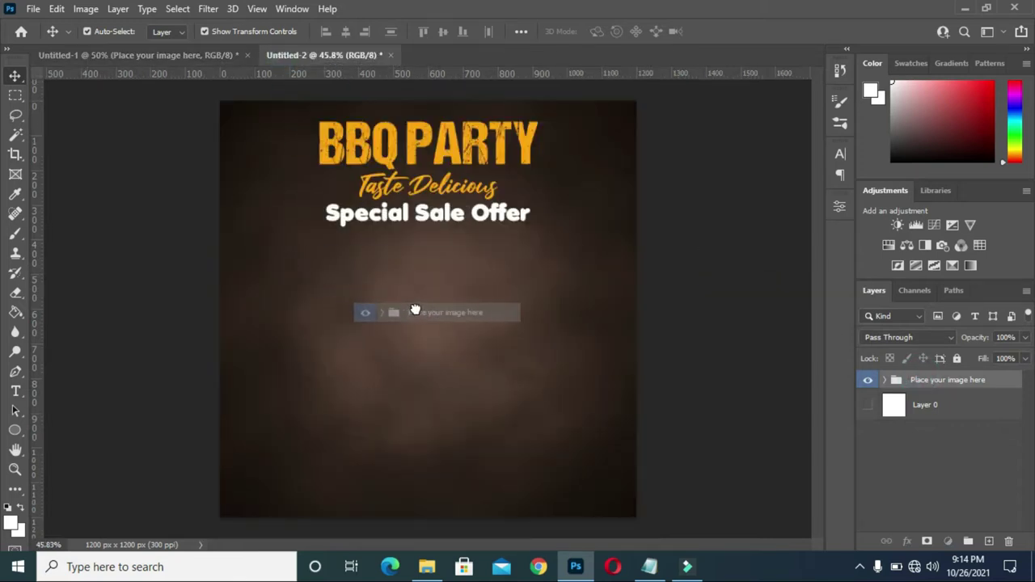
pyautogui.moveTo(332, 55); pyautogui.dragTo(412, 306)
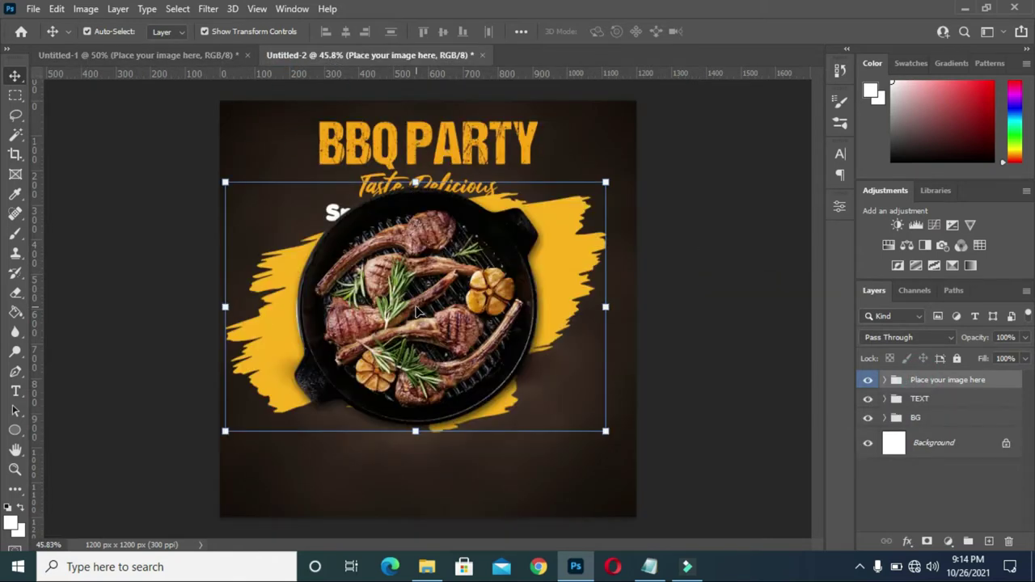
pyautogui.hotkey('ctrl', 't')
pyautogui.moveTo(422, 269); pyautogui.dragTo(436, 314)
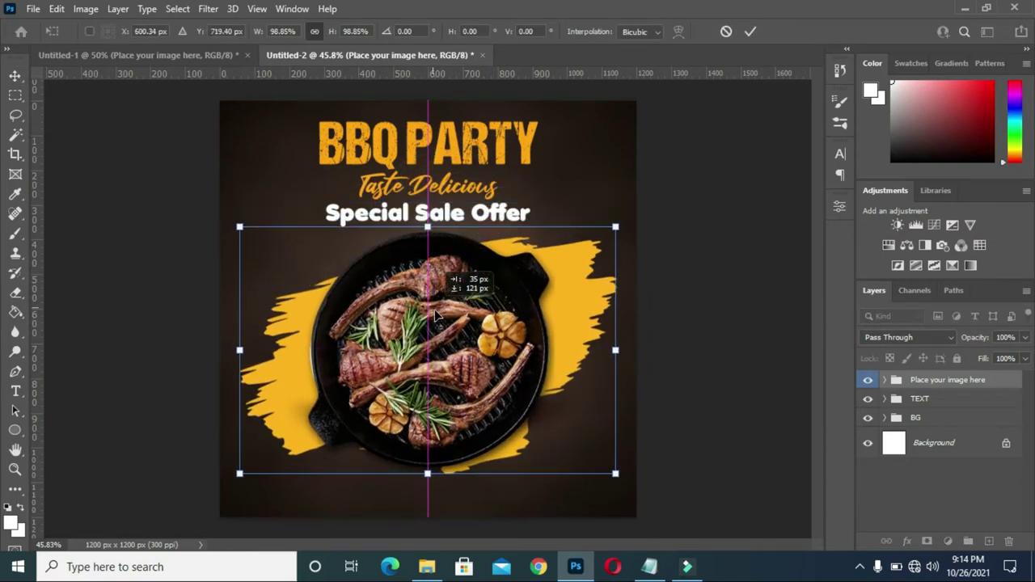
pyautogui.moveTo(433, 316); pyautogui.dragTo(431, 317)
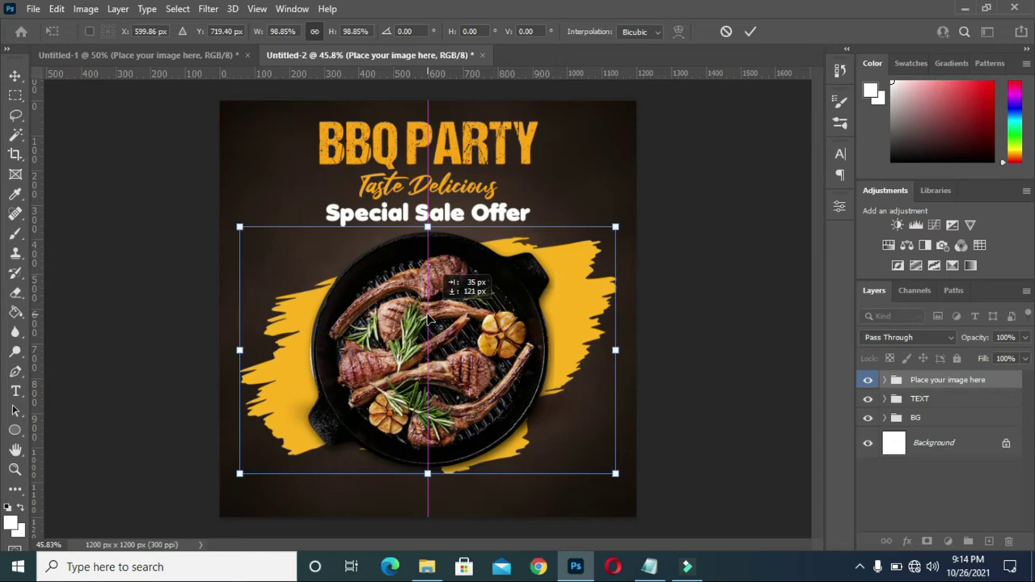
pyautogui.click(751, 31)
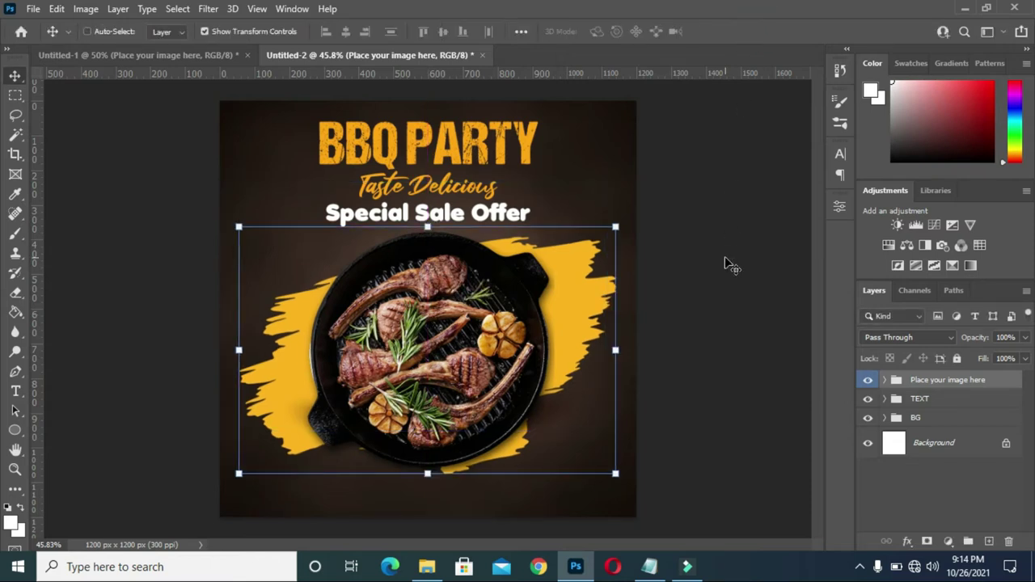
# Centre the pan image horizontally on the canvas.
pyautogui.hotkey('ctrl', 'a')
pyautogui.click(345, 32)
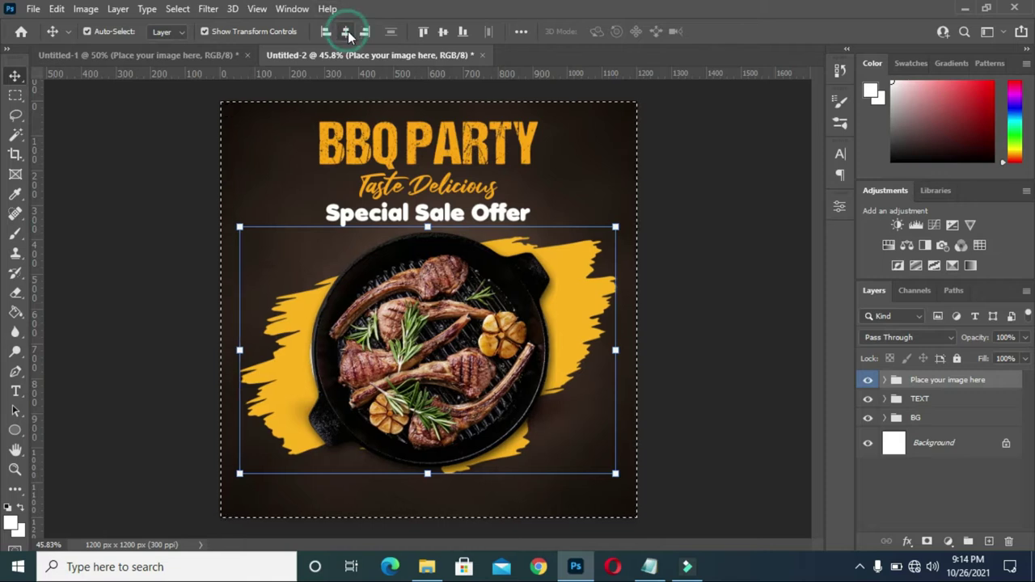
pyautogui.hotkey('ctrl', 'd')
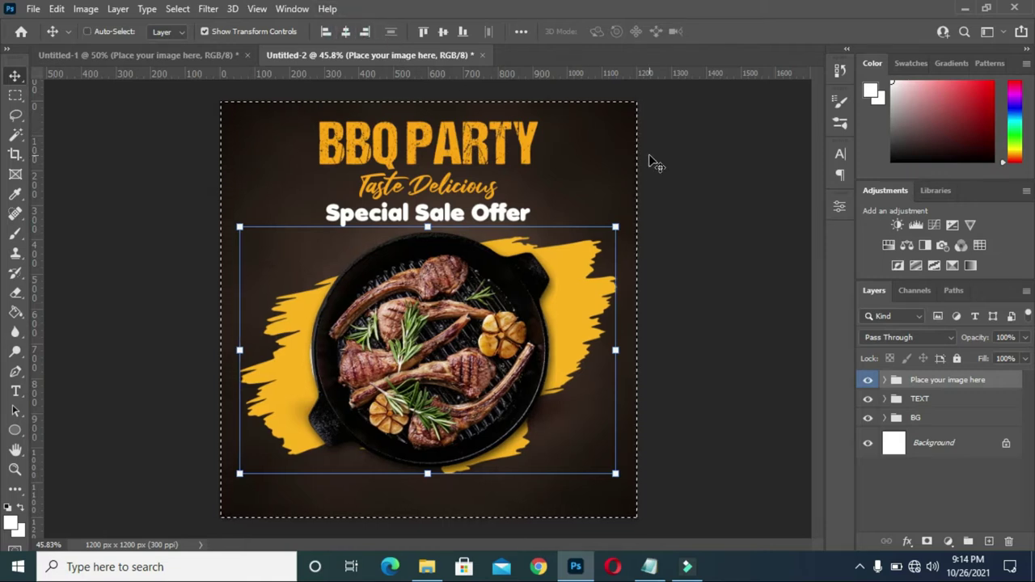
pyautogui.click(707, 212)
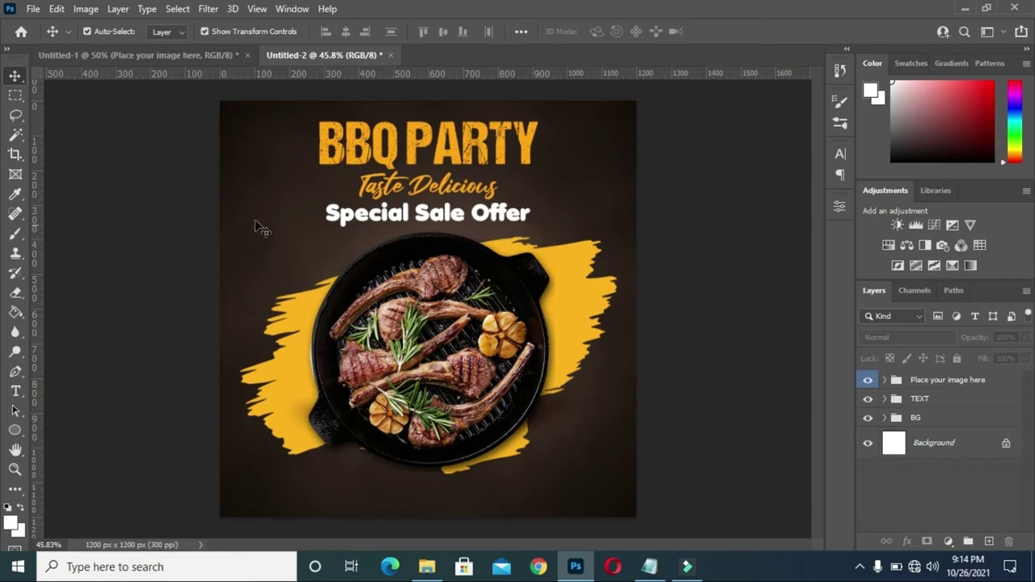
# Place the Shape splash graphic from the BBQ PARTY folder around the pan.
pyautogui.click(424, 572)
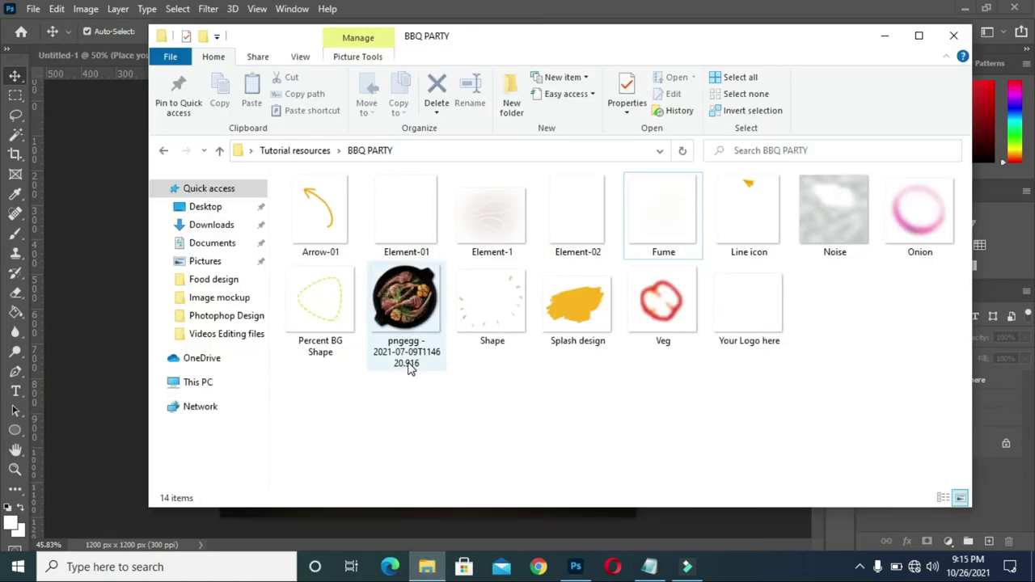
pyautogui.click(498, 322)
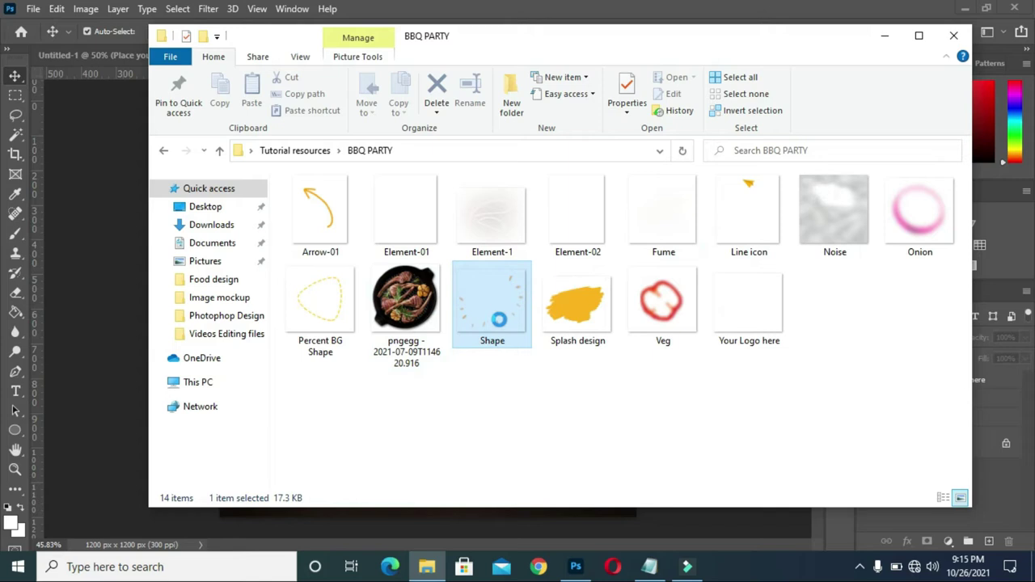
pyautogui.moveTo(496, 320)
pyautogui.mouseDown()
pyautogui.moveTo(498, 410)
pyautogui.moveTo(427, 432)
pyautogui.moveTo(517, 407)
pyautogui.mouseUp()
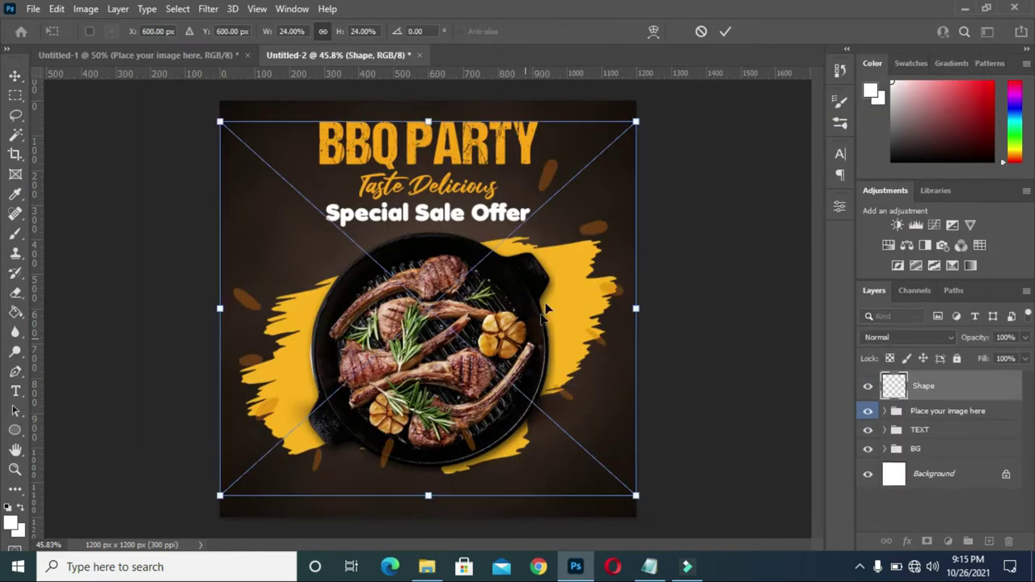
pyautogui.moveTo(614, 406); pyautogui.dragTo(615, 443)
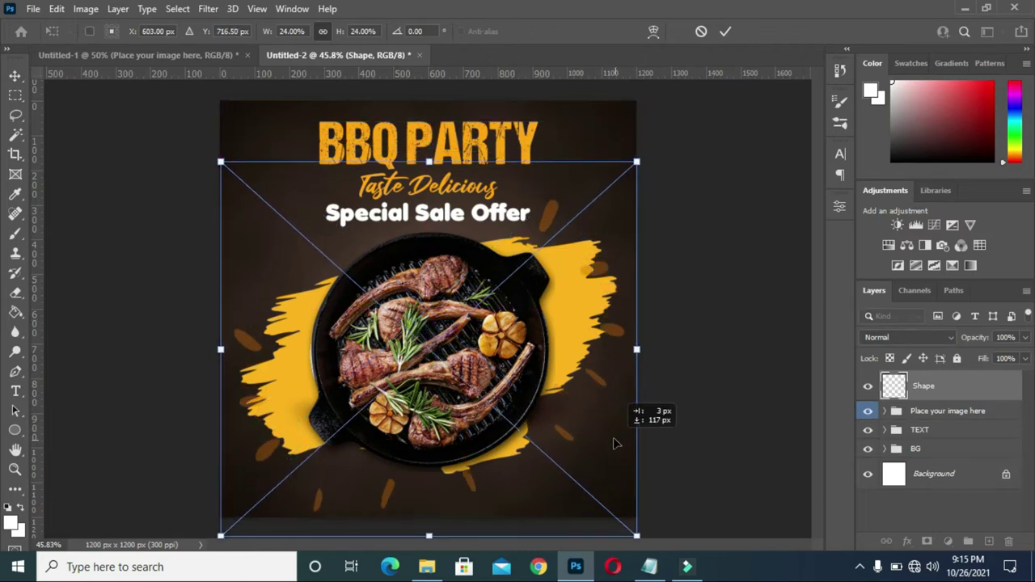
pyautogui.moveTo(614, 443)
pyautogui.mouseDown()
pyautogui.moveTo(619, 430)
pyautogui.moveTo(626, 440)
pyautogui.mouseUp()
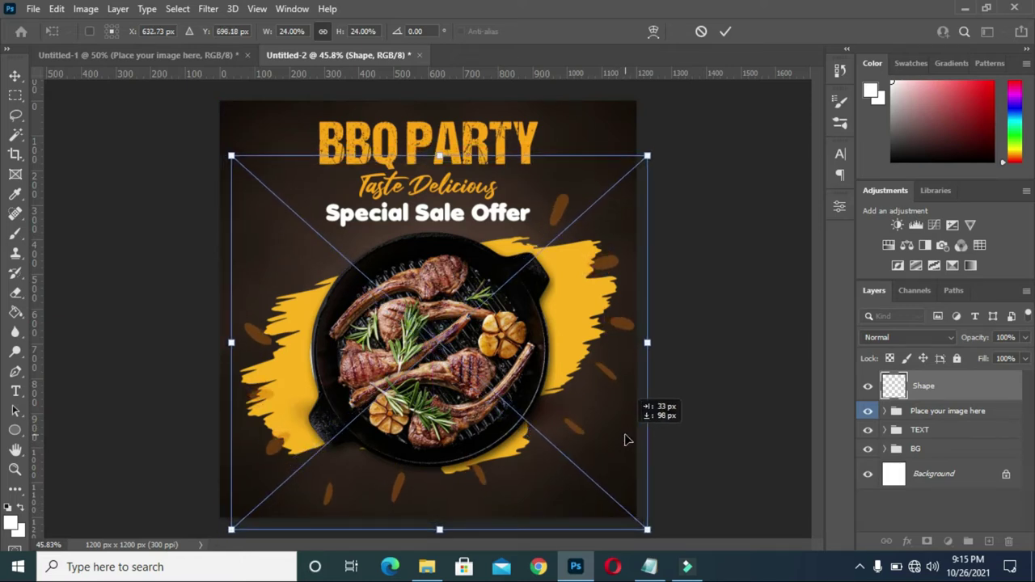
pyautogui.click(725, 31)
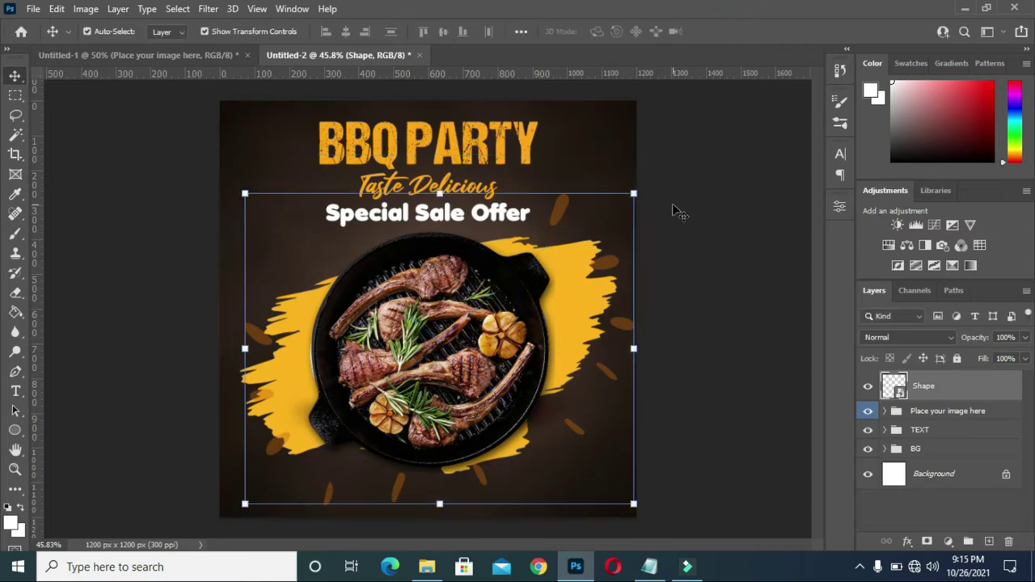
# Enlarge the splash shape and reposition it to frame the plate.
pyautogui.moveTo(633, 190)
pyautogui.mouseDown()
pyautogui.moveTo(641, 170)
pyautogui.moveTo(617, 192)
pyautogui.mouseUp()
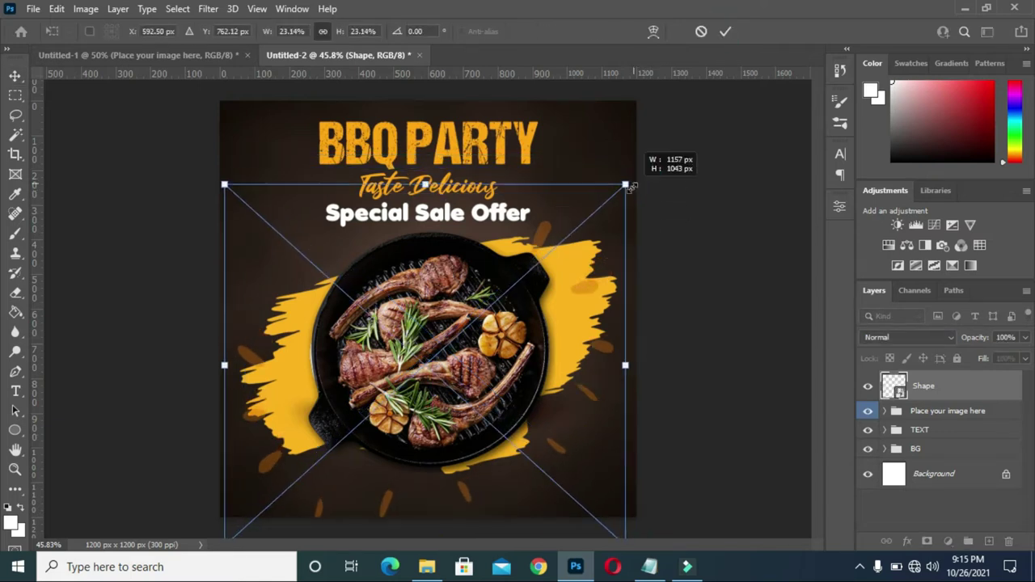
pyautogui.moveTo(570, 266)
pyautogui.mouseDown()
pyautogui.moveTo(579, 248)
pyautogui.moveTo(587, 257)
pyautogui.mouseUp()
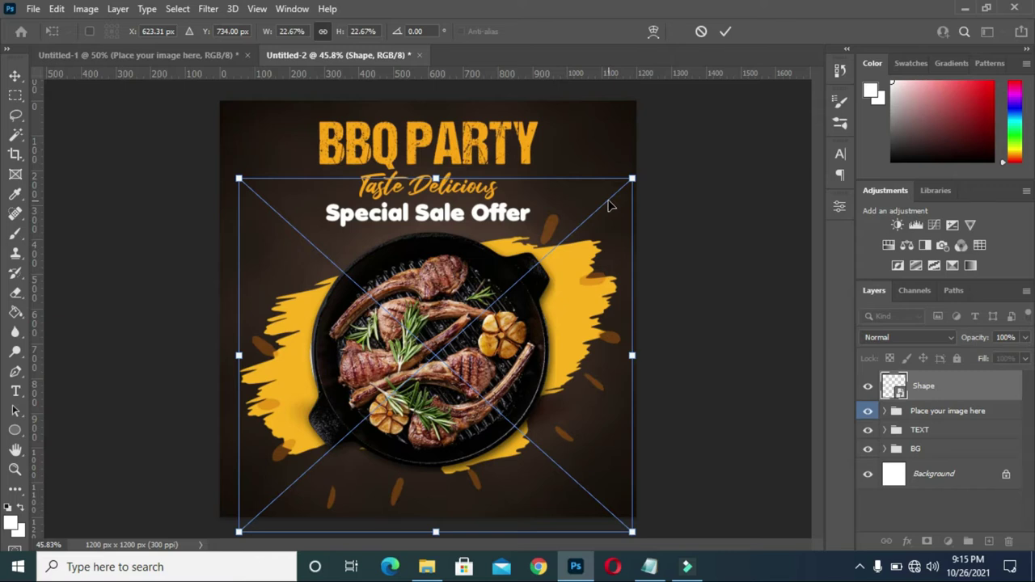
pyautogui.click(731, 32)
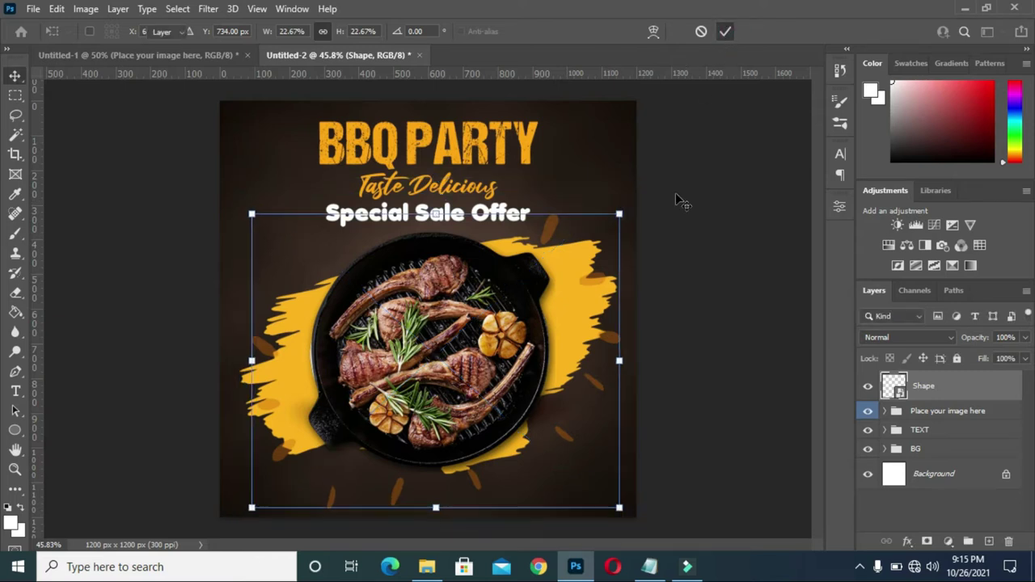
pyautogui.click(695, 207)
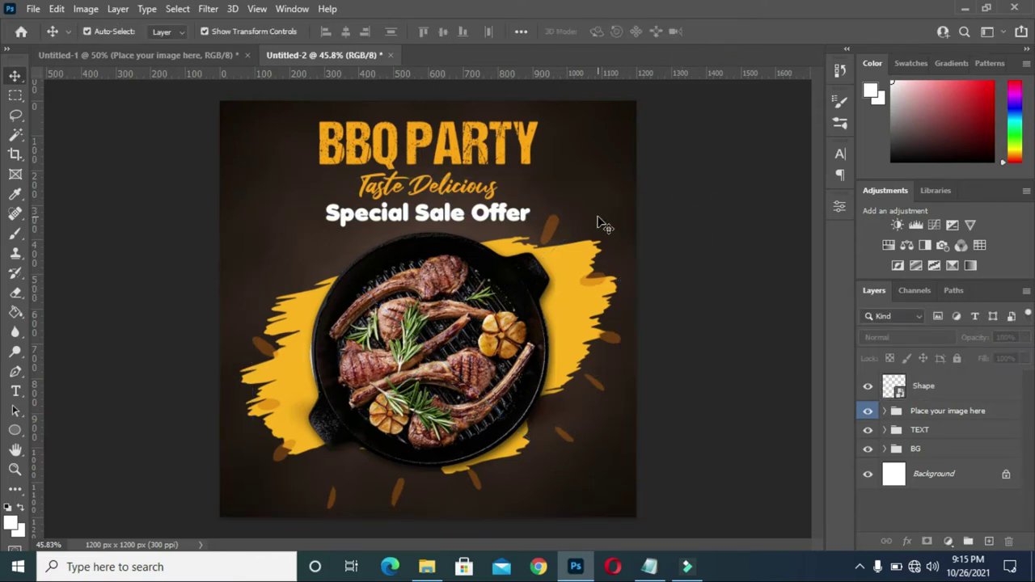
pyautogui.moveTo(550, 229); pyautogui.dragTo(558, 240)
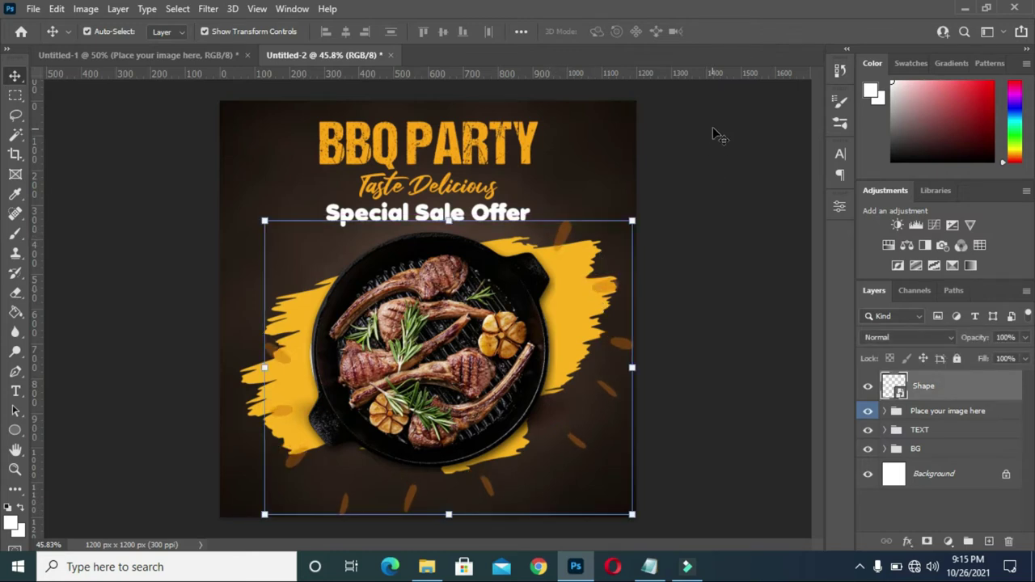
pyautogui.click(708, 159)
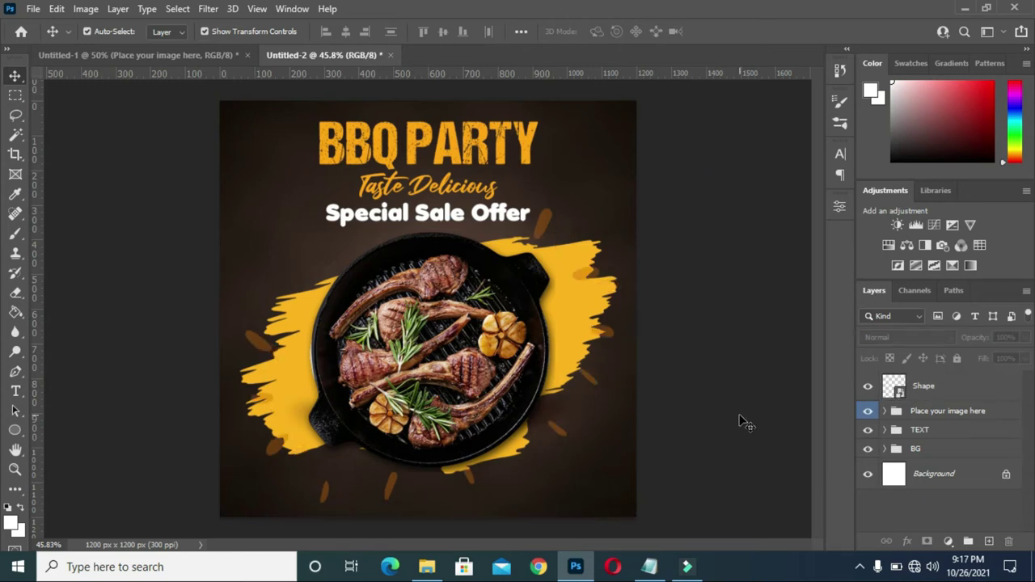
# Place the Veg and Onion images from the BBQ PARTY folder into the flyer.
pyautogui.click(427, 566)
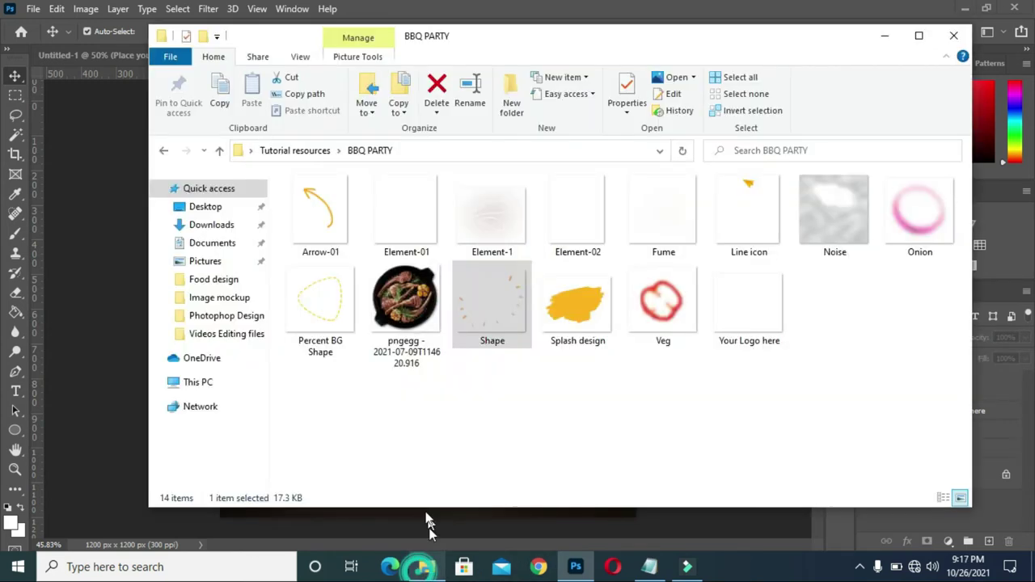
pyautogui.click(653, 311)
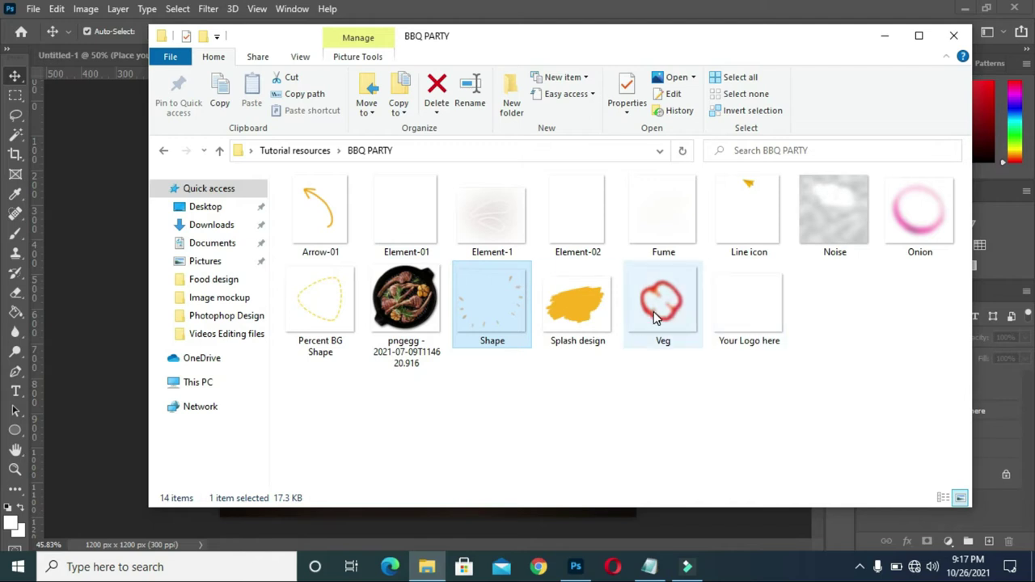
pyautogui.click(922, 217)
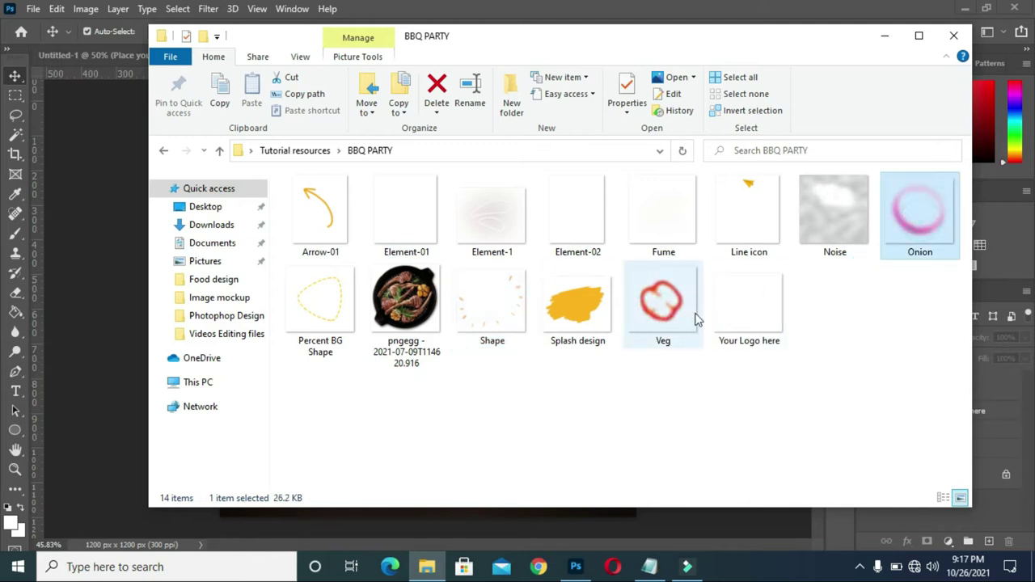
pyautogui.keyDown('ctrl'); pyautogui.click(663, 311); pyautogui.keyUp('ctrl')
pyautogui.moveTo(663, 312)
pyautogui.mouseDown()
pyautogui.moveTo(114, 475)
pyautogui.moveTo(219, 443)
pyautogui.mouseUp()
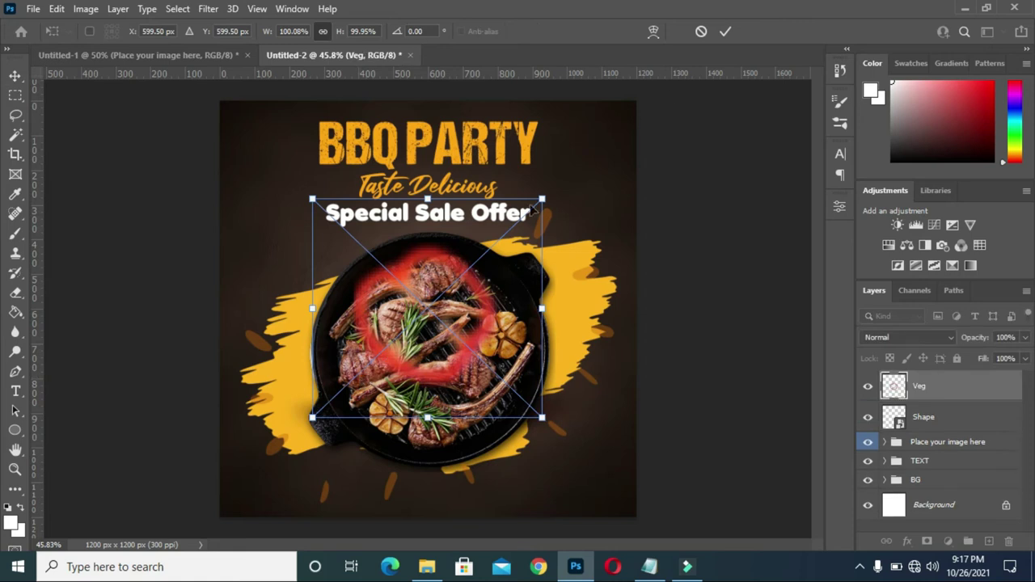
pyautogui.click(724, 31)
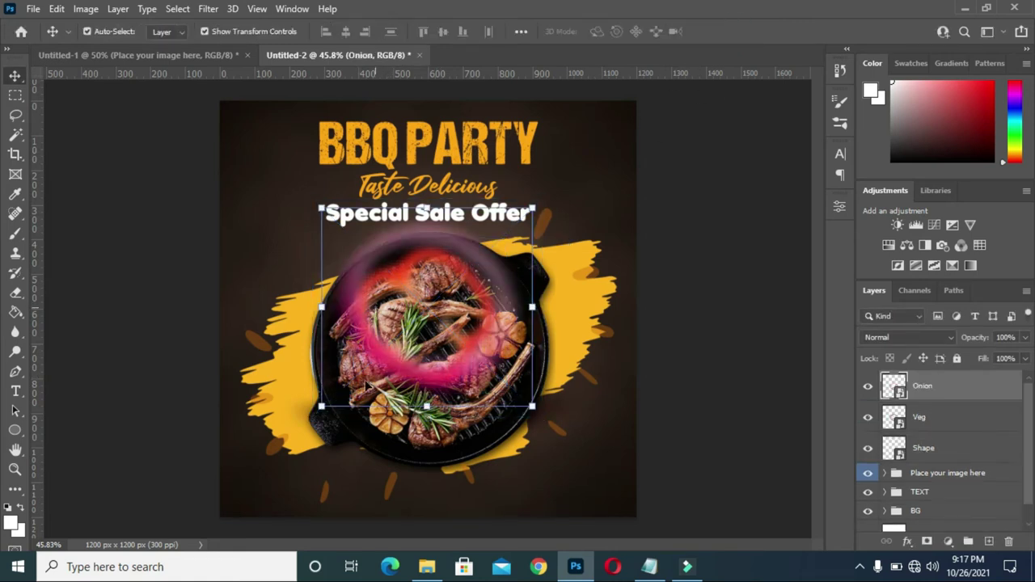
# Shrink the onion ring to 17.24% and move it beside Special Sale Offer.
pyautogui.click(320, 409)
pyautogui.moveTo(368, 386)
pyautogui.mouseDown()
pyautogui.moveTo(466, 325)
pyautogui.moveTo(503, 259)
pyautogui.mouseUp()
pyautogui.moveTo(440, 98)
pyautogui.mouseDown()
pyautogui.moveTo(560, 241)
pyautogui.moveTo(609, 261)
pyautogui.mouseUp()
pyautogui.moveTo(657, 311); pyautogui.dragTo(616, 218)
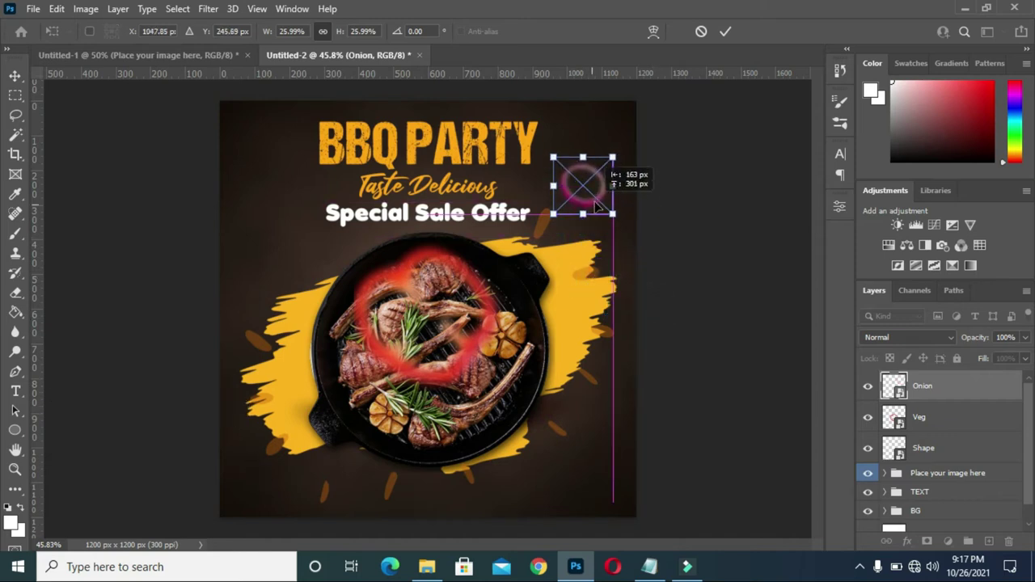
pyautogui.moveTo(572, 166); pyautogui.dragTo(604, 206)
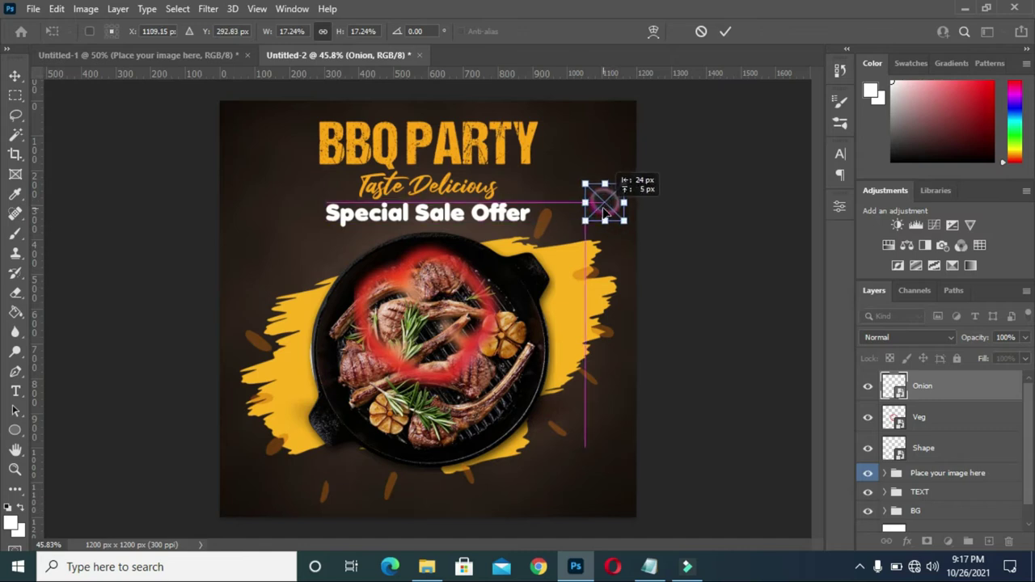
pyautogui.click(725, 32)
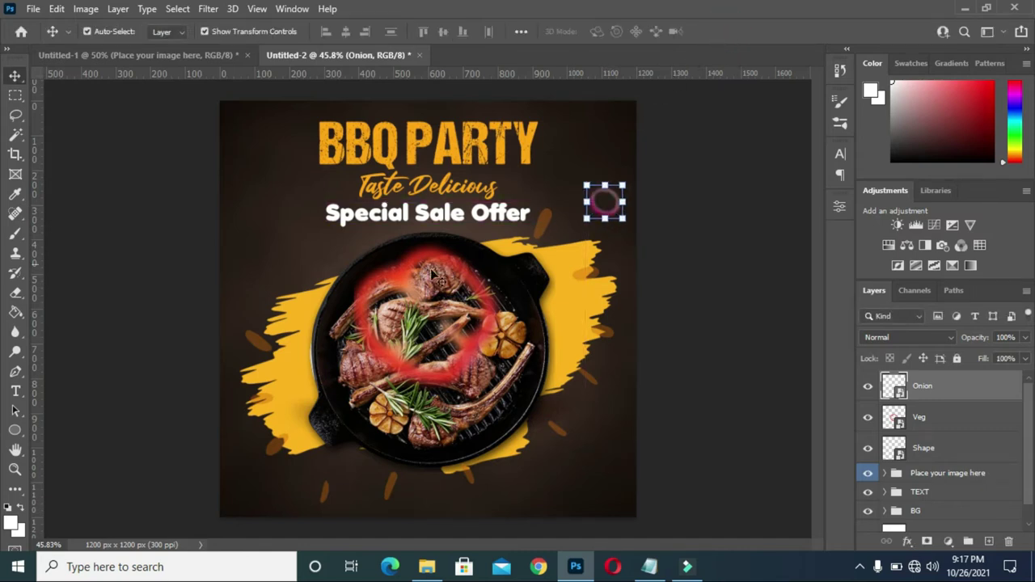
# Shrink the red pepper ring and move it toward the top-left.
pyautogui.click(398, 266)
pyautogui.moveTo(429, 244); pyautogui.dragTo(319, 216)
pyautogui.moveTo(394, 310)
pyautogui.mouseDown()
pyautogui.moveTo(251, 171)
pyautogui.moveTo(277, 215)
pyautogui.moveTo(294, 200)
pyautogui.moveTo(259, 194)
pyautogui.mouseUp()
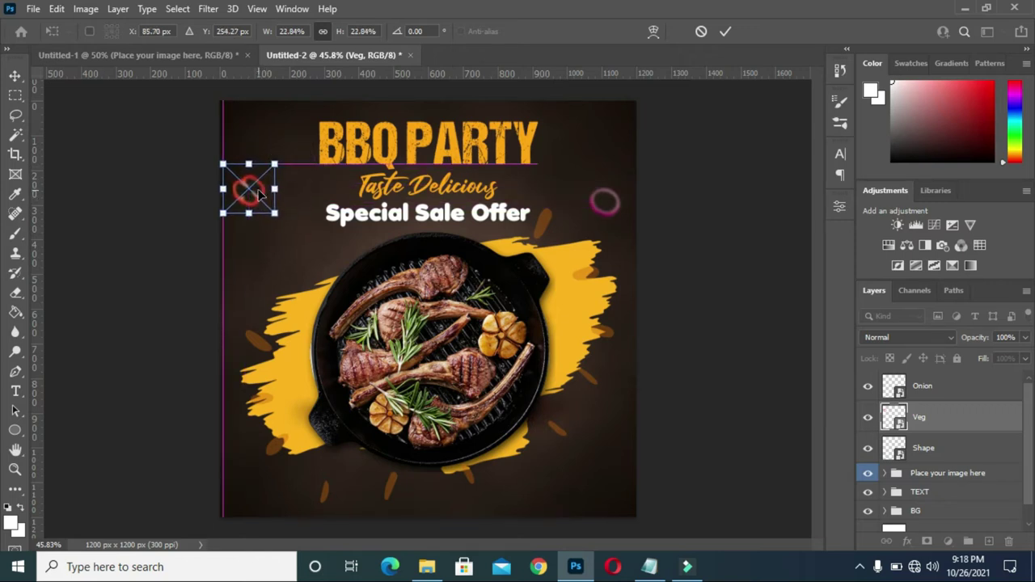
pyautogui.click(728, 31)
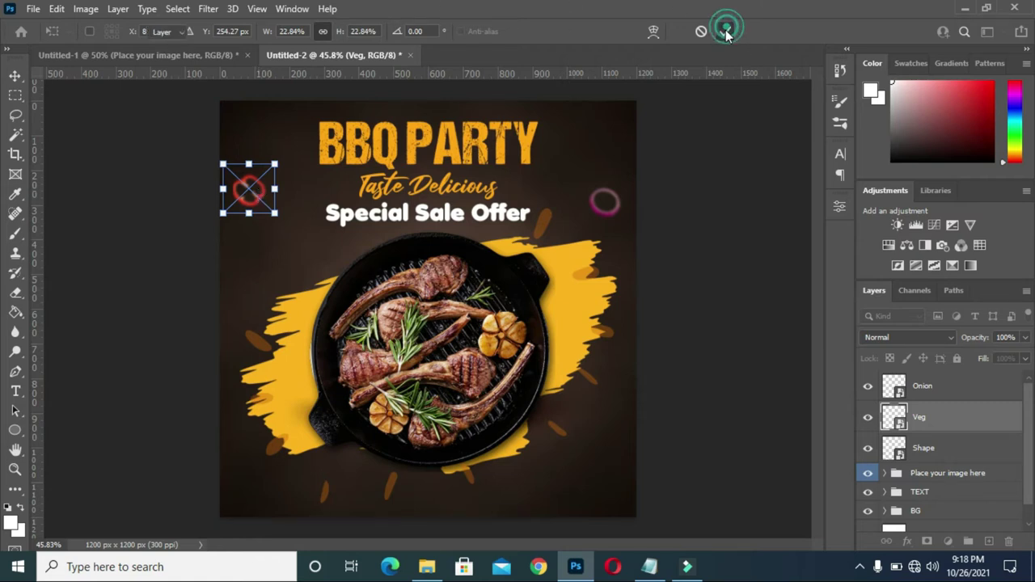
# Realign the Noise texture, then fit the pepper ring slightly smaller into the top-left corner.
pyautogui.click(246, 193)
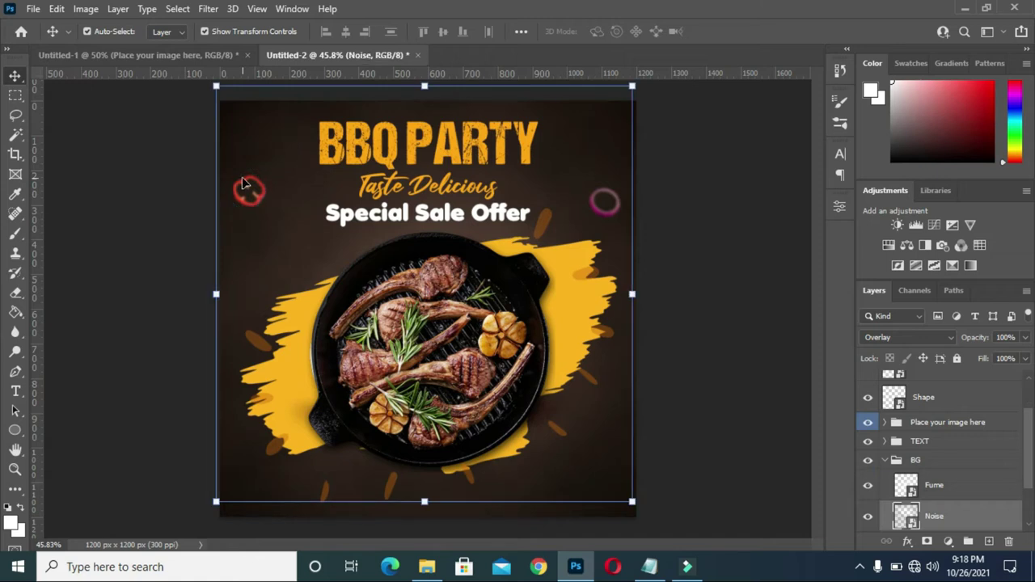
pyautogui.moveTo(242, 182); pyautogui.dragTo(243, 184)
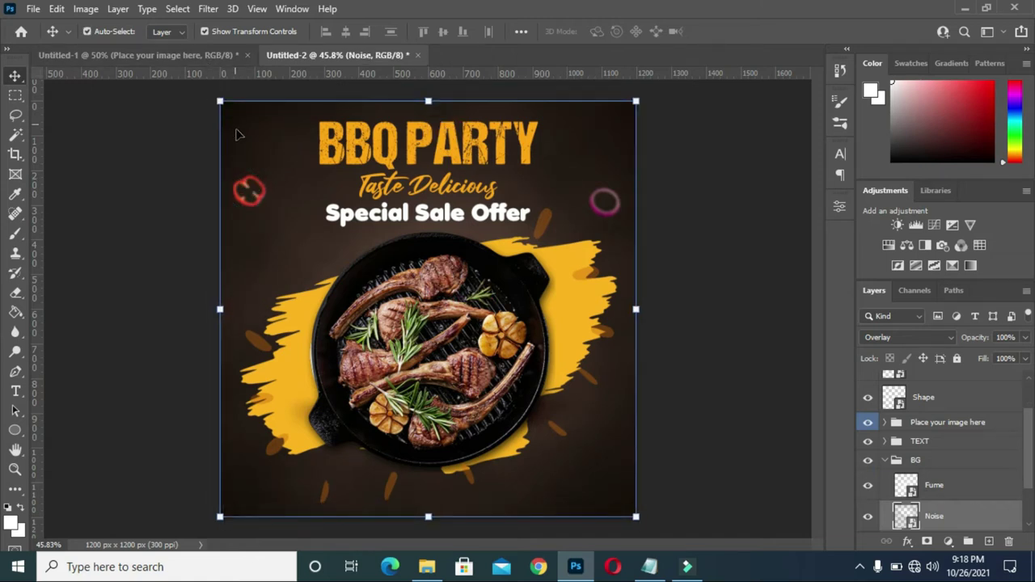
pyautogui.click(248, 188)
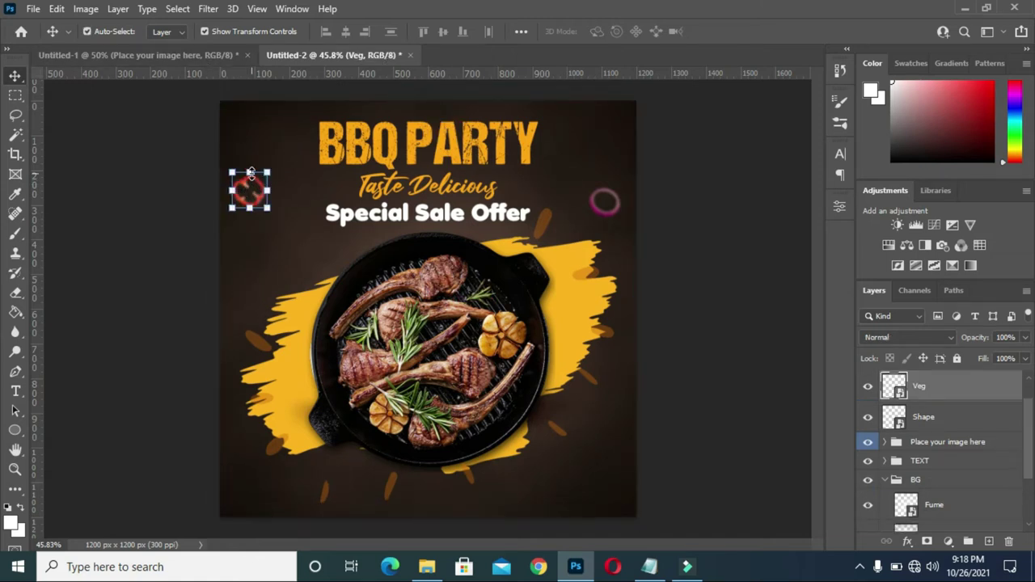
pyautogui.moveTo(250, 174); pyautogui.dragTo(250, 164)
pyautogui.moveTo(252, 202)
pyautogui.mouseDown()
pyautogui.moveTo(248, 176)
pyautogui.moveTo(247, 189)
pyautogui.mouseUp()
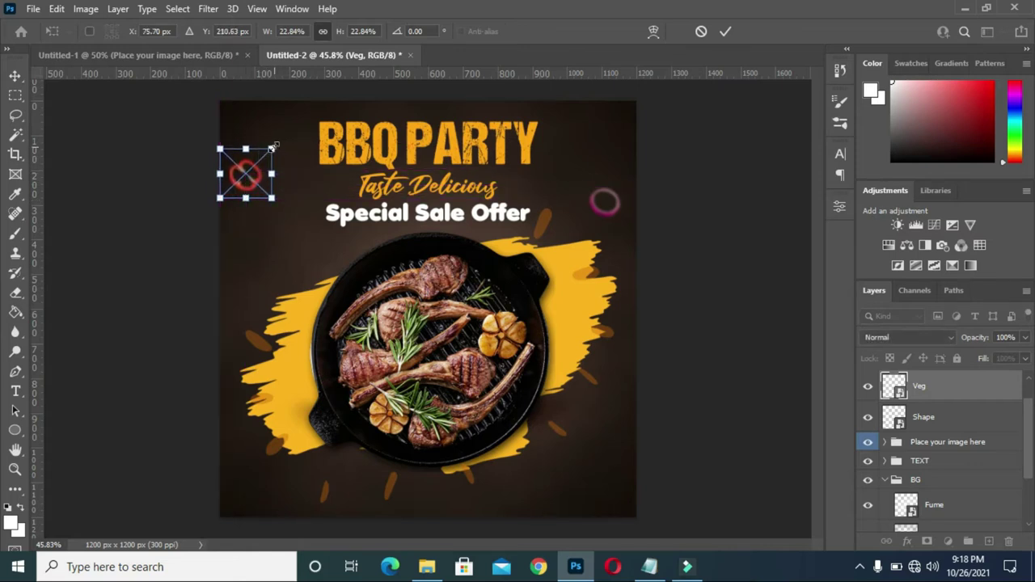
pyautogui.moveTo(272, 148); pyautogui.dragTo(261, 160)
pyautogui.click(726, 31)
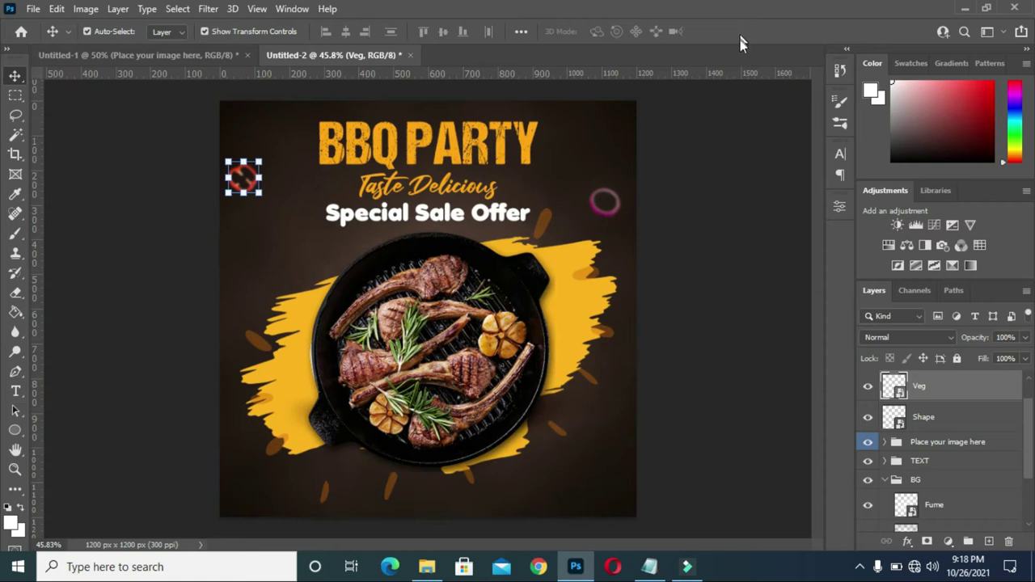
# Shrink the onion ring to 15.23% near the upper-right edge beside the headline.
pyautogui.moveTo(673, 89)
pyautogui.mouseDown()
pyautogui.moveTo(588, 217)
pyautogui.moveTo(621, 191)
pyautogui.mouseUp()
pyautogui.click(588, 184)
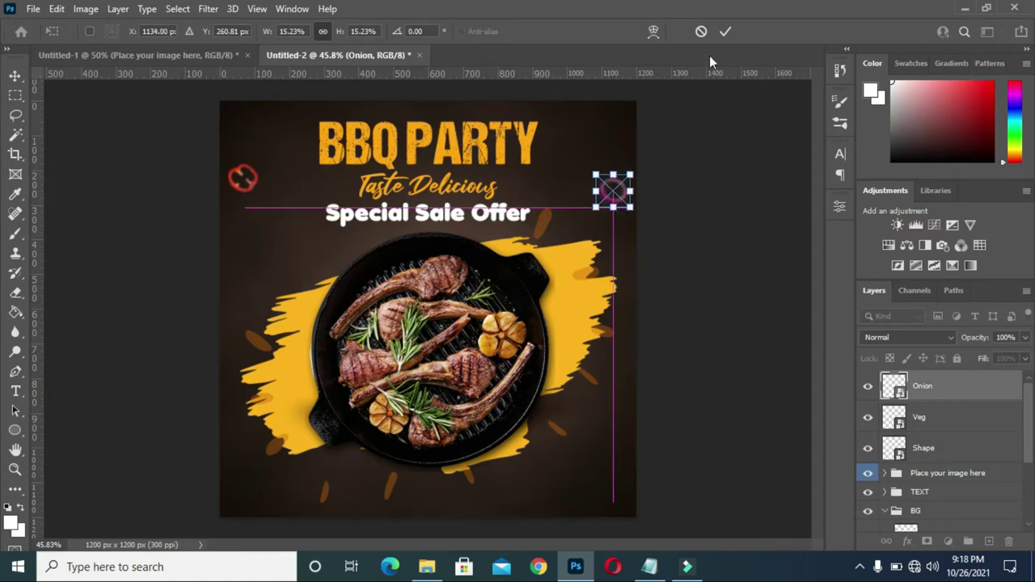
pyautogui.click(725, 31)
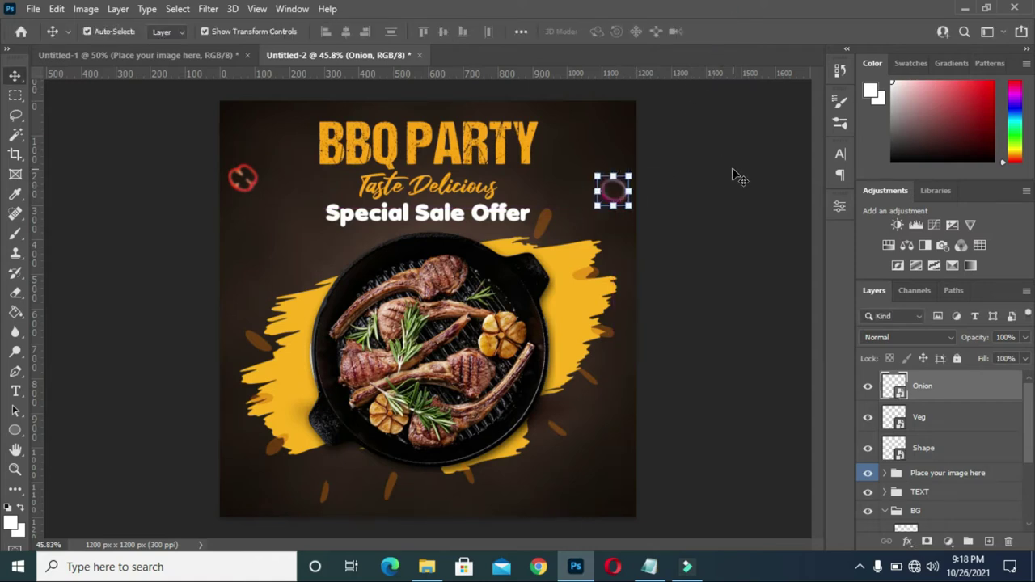
pyautogui.click(732, 167)
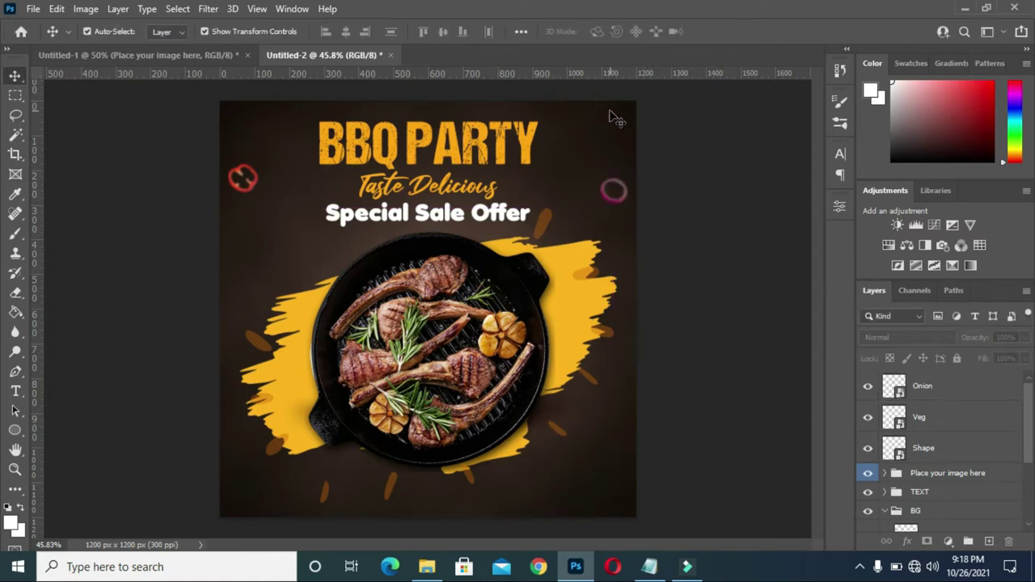
# Place the 'Your Logo here' file at 9.56% in the flyer's top-left corner.
pyautogui.click(437, 562)
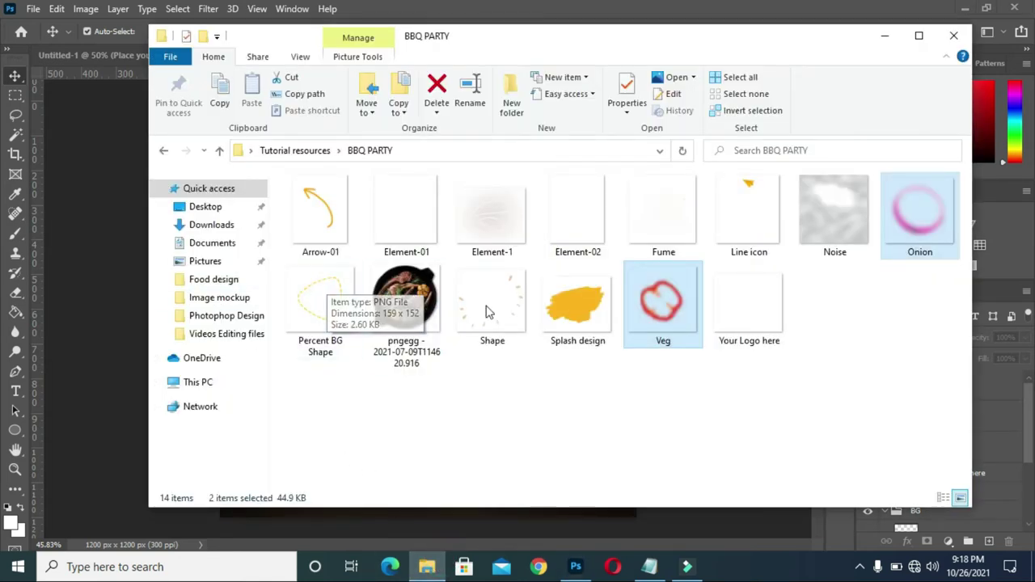
pyautogui.click(740, 312)
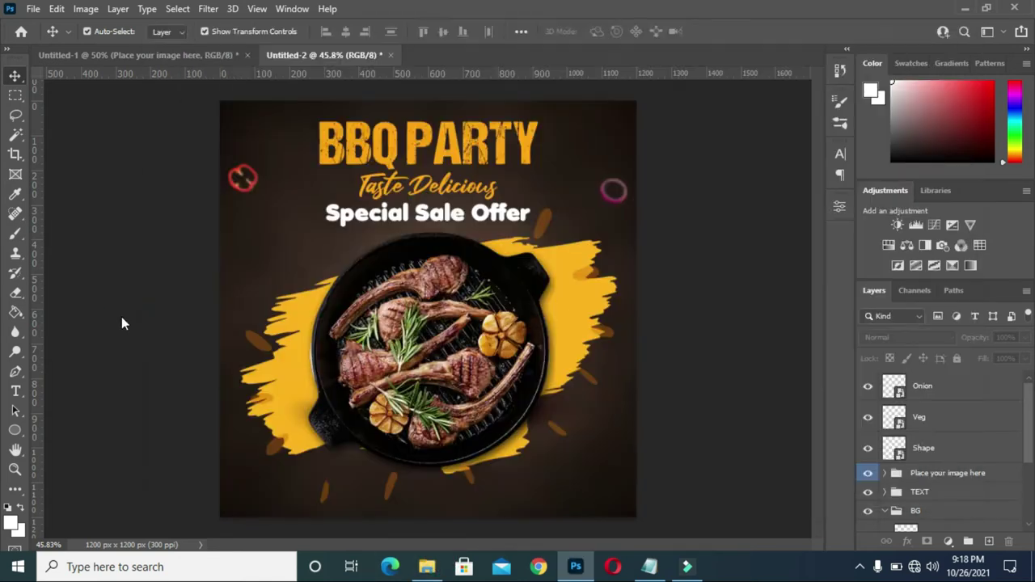
pyautogui.moveTo(637, 485)
pyautogui.mouseDown()
pyautogui.moveTo(315, 219)
pyautogui.moveTo(256, 144)
pyautogui.mouseUp()
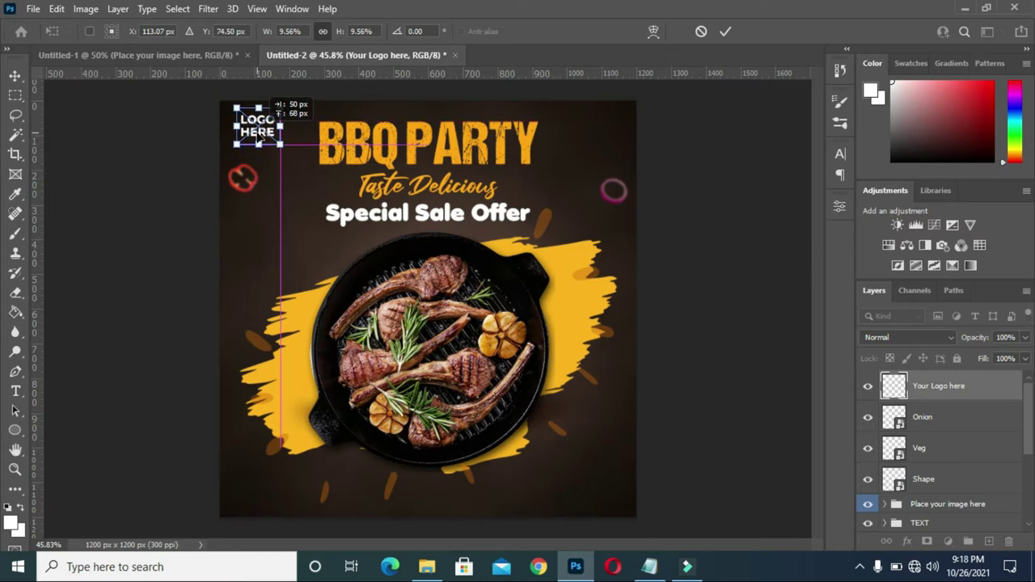
pyautogui.moveTo(260, 143); pyautogui.dragTo(254, 143)
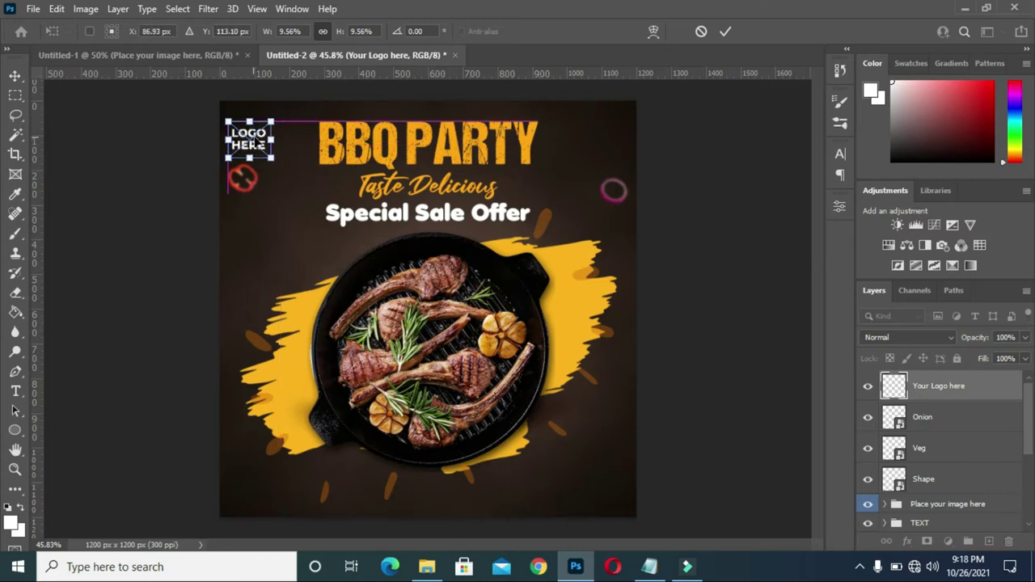
pyautogui.press('Up')
pyautogui.press('Up')
pyautogui.press('Up')
pyautogui.press('Up')
pyautogui.press('Up')
pyautogui.press('Up')
pyautogui.press('Up')
pyautogui.press('Up')
pyautogui.press('Up')
pyautogui.press('Up')
pyautogui.press('Up')
pyautogui.press('Up')
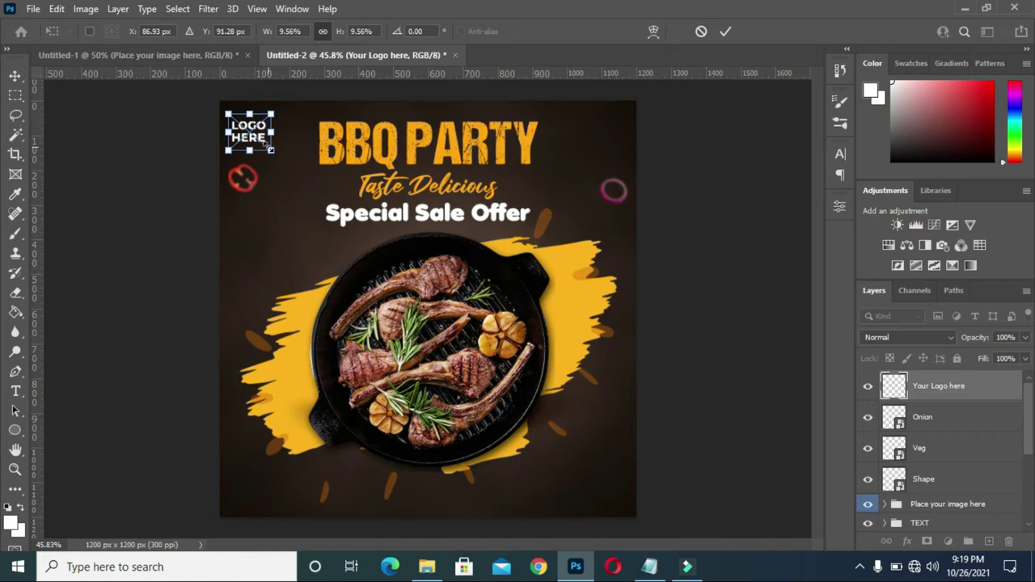
pyautogui.click(727, 30)
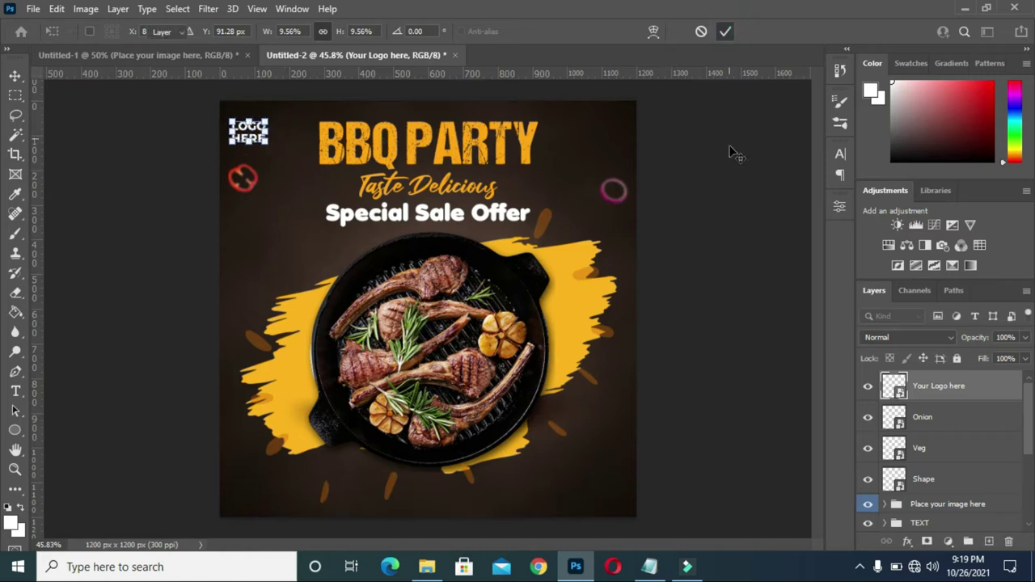
pyautogui.click(733, 163)
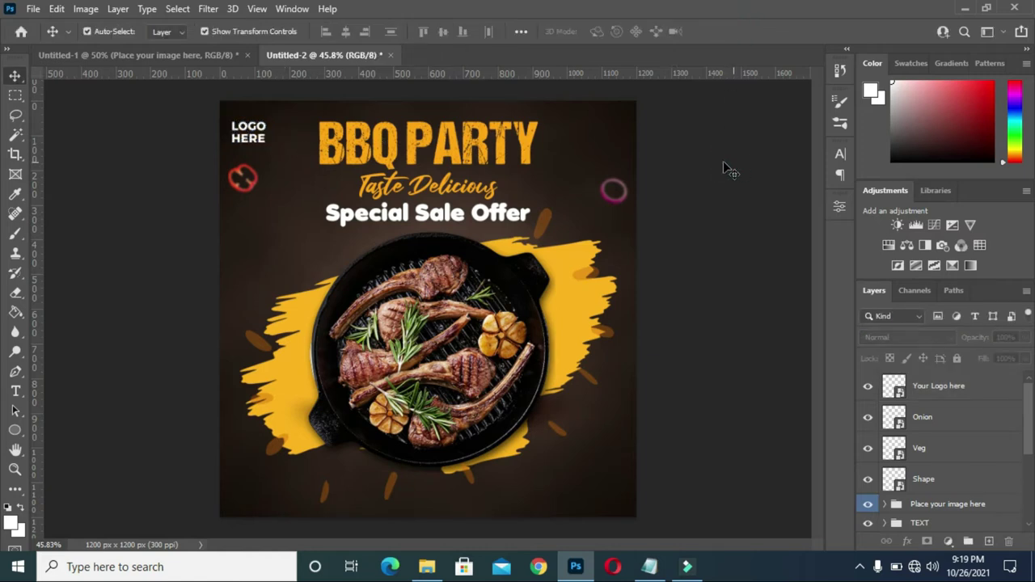
pyautogui.click(262, 141)
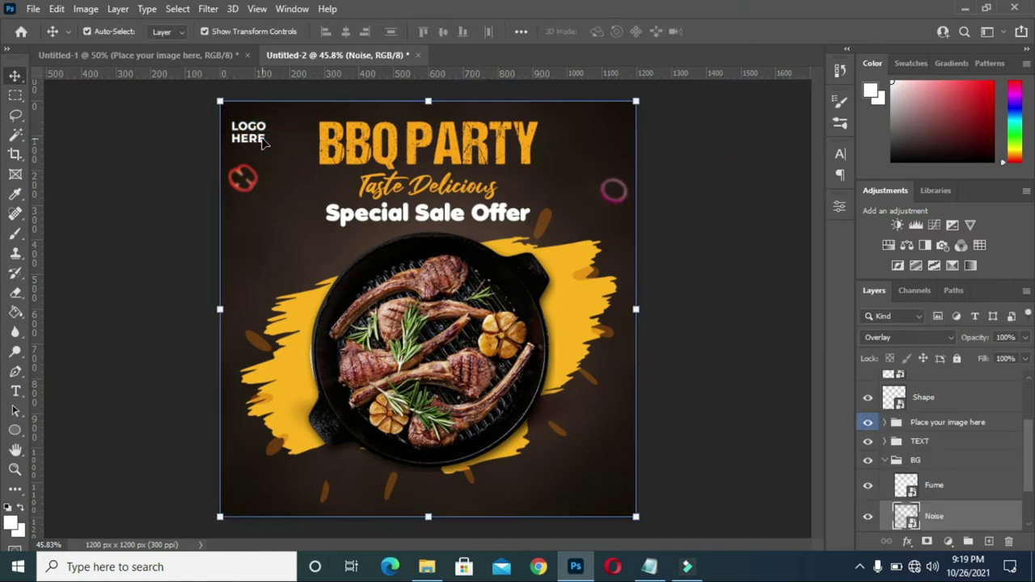
pyautogui.click(262, 141)
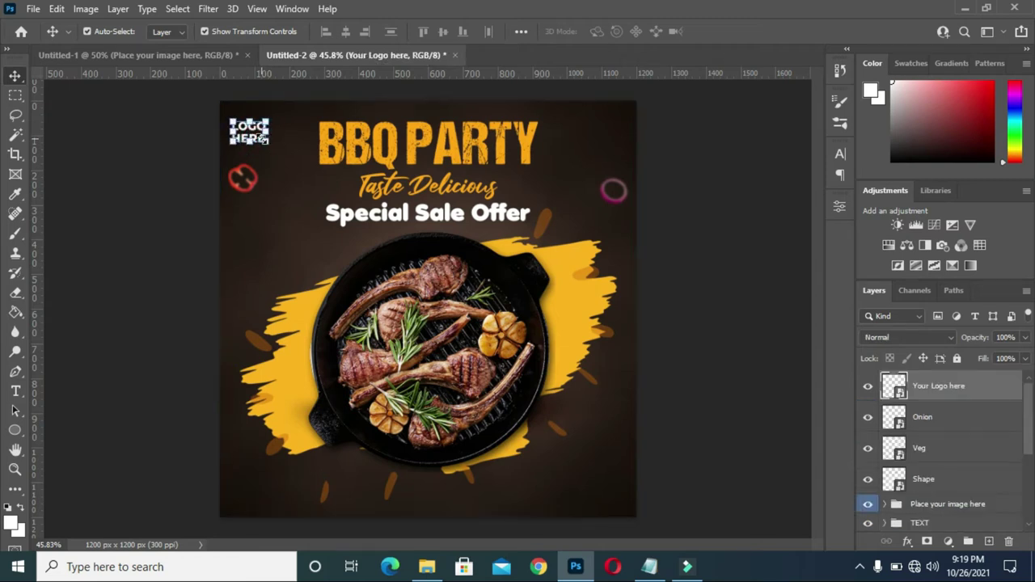
pyautogui.click(709, 201)
pyautogui.moveTo(687, 566)
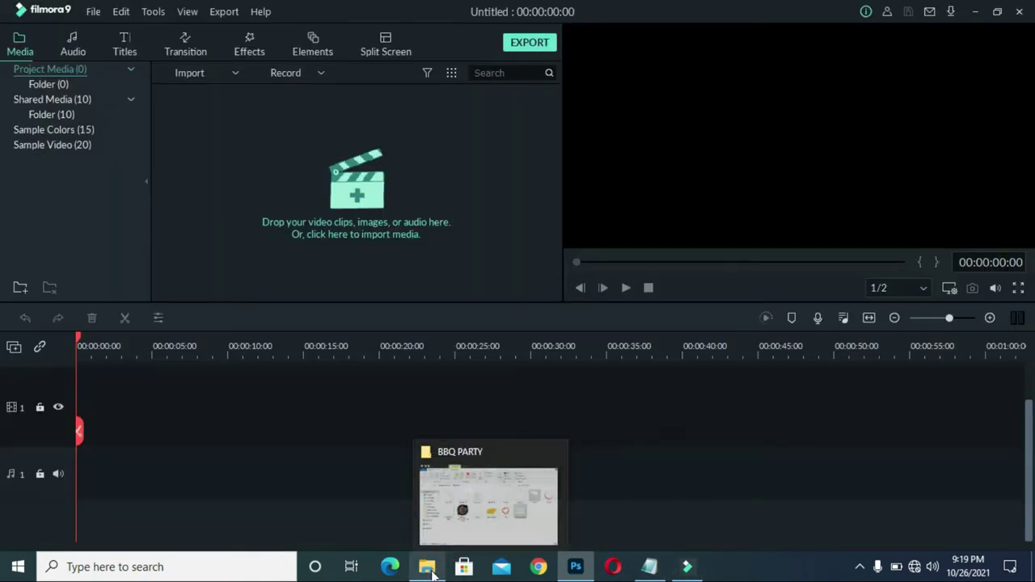
# Drag Element-01, Element-1, Element-02, Line icon, Percent BG Shape and Arrow-01 into the flyer.
pyautogui.click(440, 488)
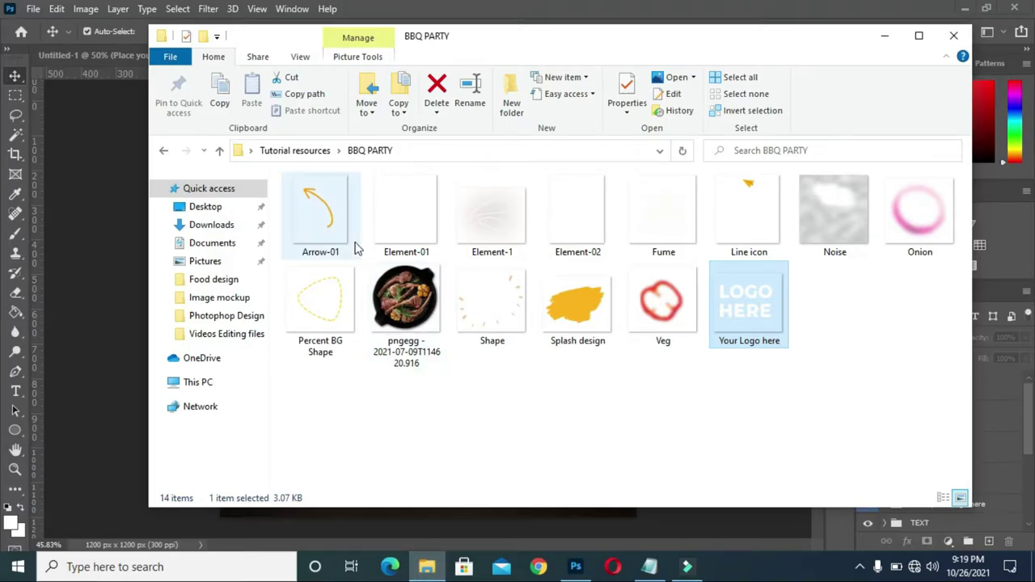
pyautogui.click(406, 216)
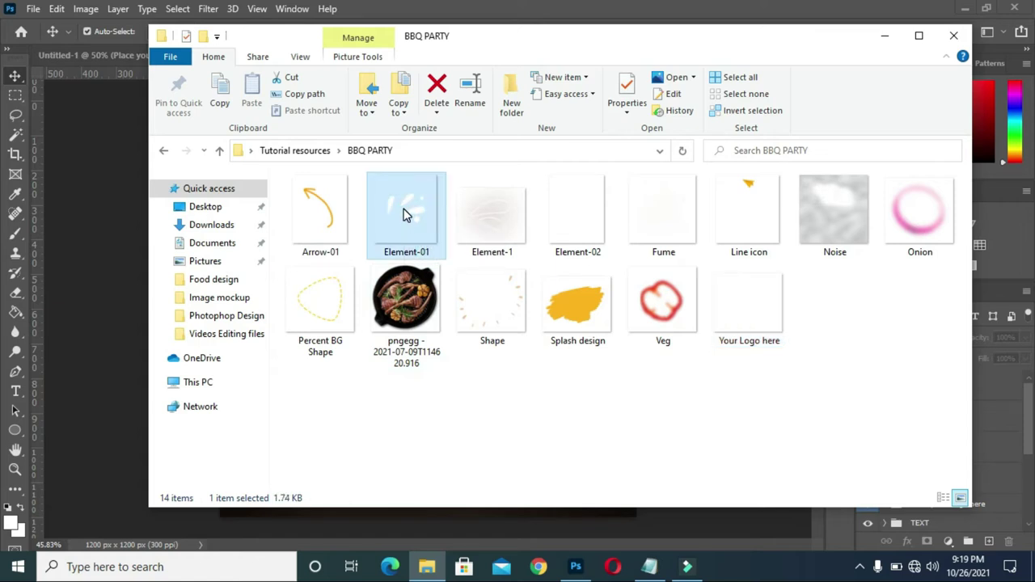
pyautogui.keyDown('ctrl'); pyautogui.click(495, 213); pyautogui.keyUp('ctrl')
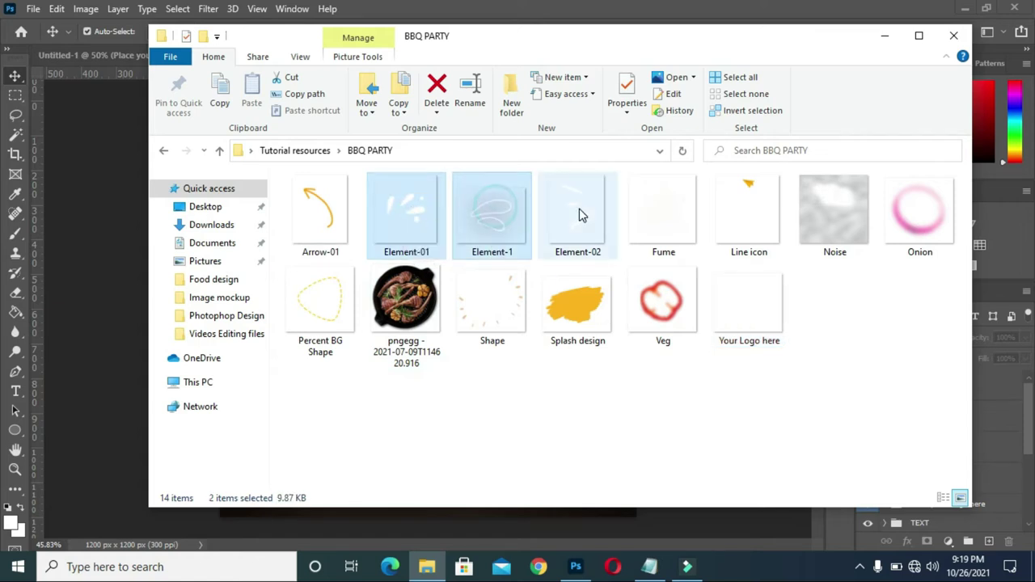
pyautogui.keyDown('ctrl'); pyautogui.click(570, 213); pyautogui.keyUp('ctrl')
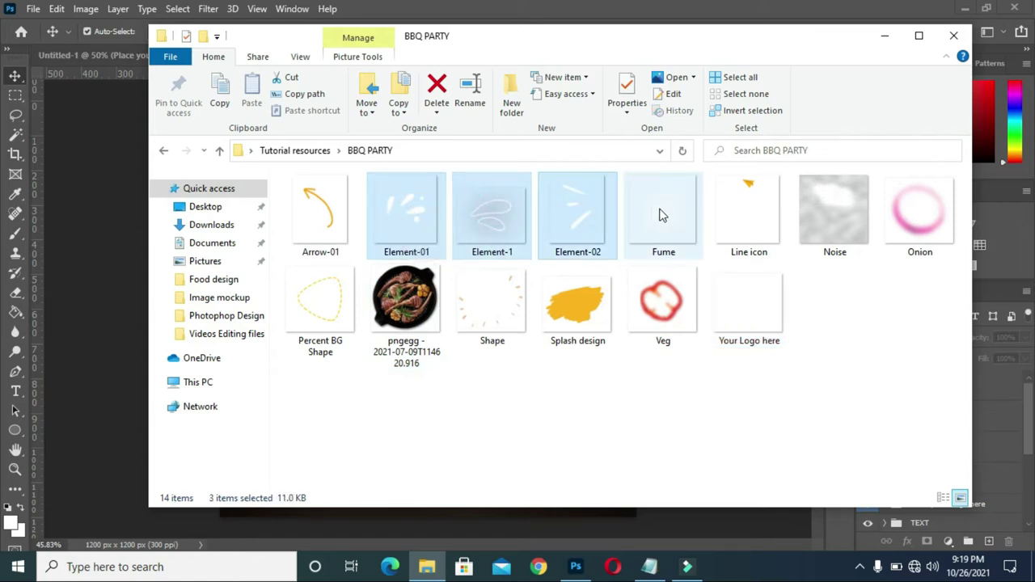
pyautogui.keyDown('ctrl'); pyautogui.click(759, 217); pyautogui.keyUp('ctrl')
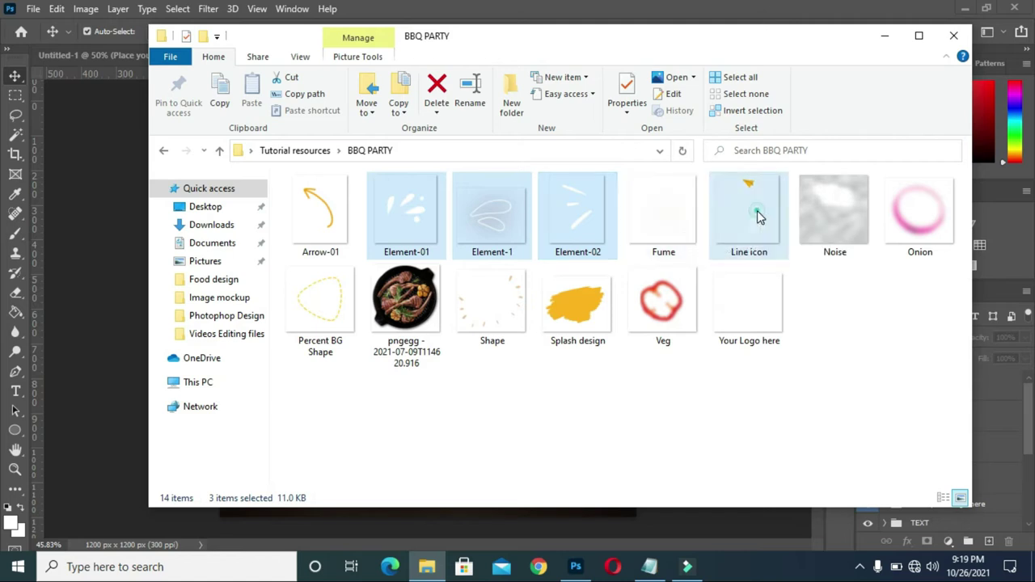
pyautogui.keyDown('ctrl'); pyautogui.click(320, 317); pyautogui.keyUp('ctrl')
pyautogui.keyDown('ctrl'); pyautogui.click(332, 207); pyautogui.keyUp('ctrl')
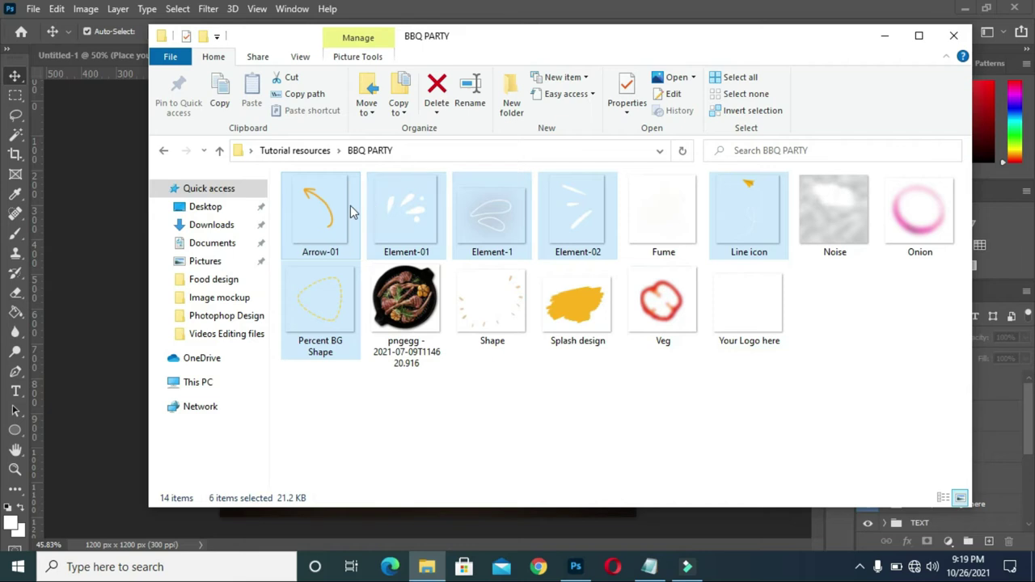
pyautogui.moveTo(313, 221); pyautogui.dragTo(108, 304)
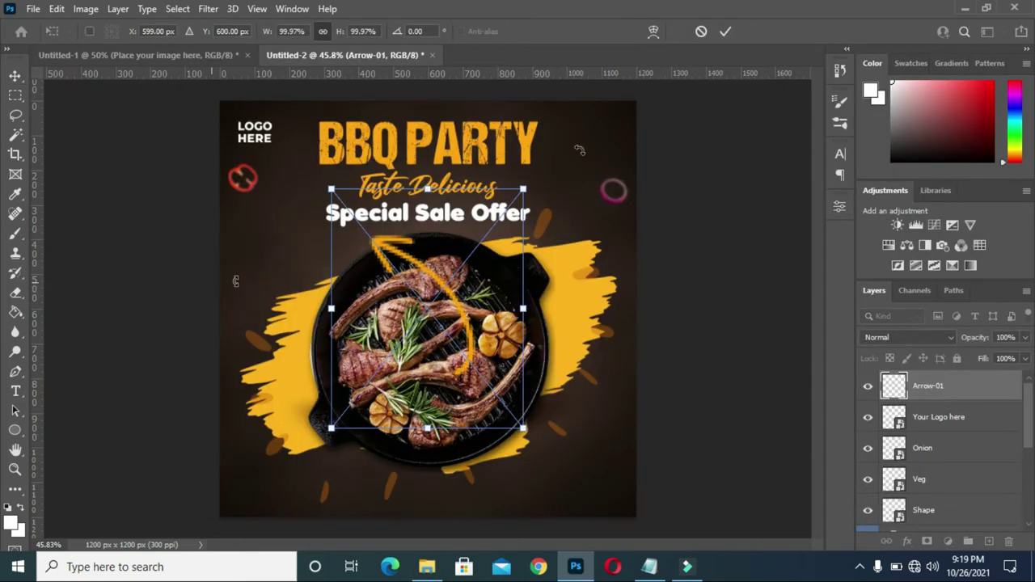
# Commit placement of Arrow-01, Element-01, Element-1, Line icon and the dashed triangle shape.
pyautogui.click(726, 33)
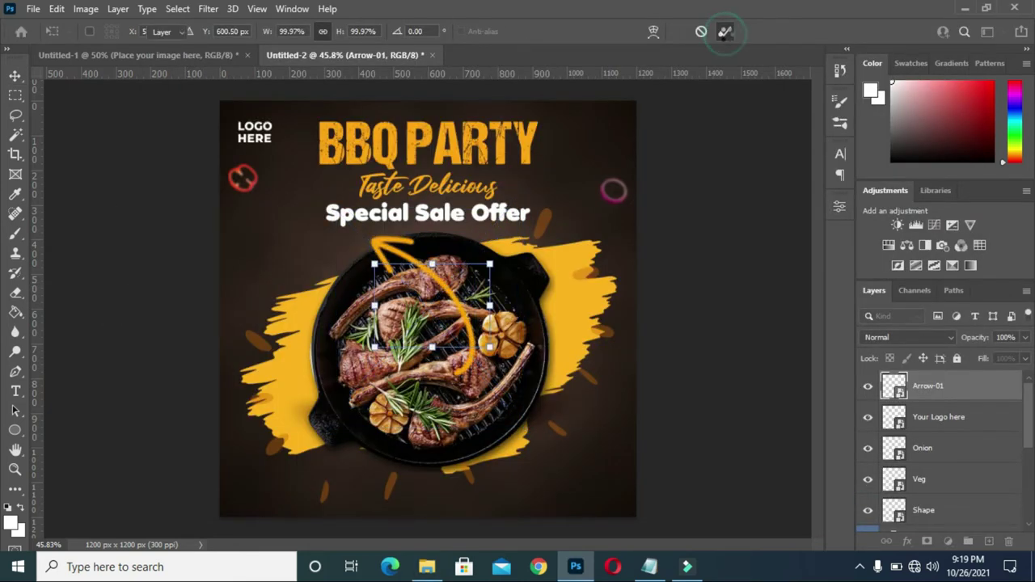
pyautogui.click(725, 33)
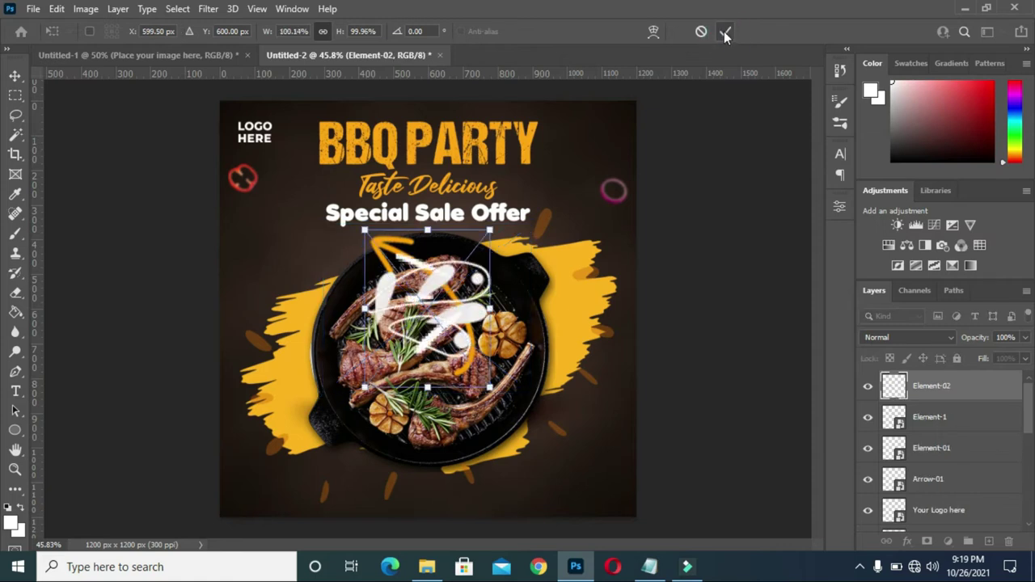
pyautogui.click(726, 32)
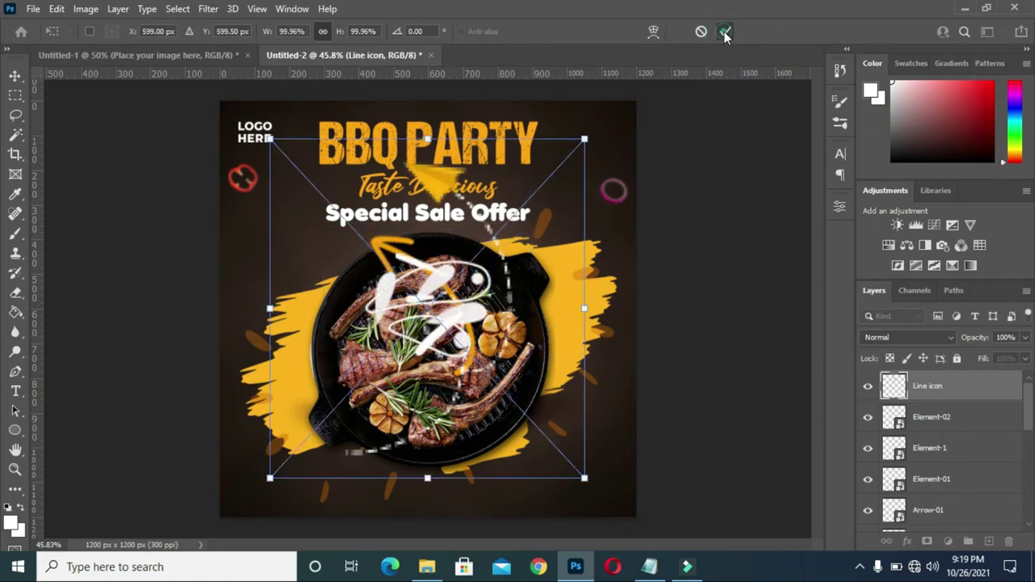
pyautogui.click(724, 30)
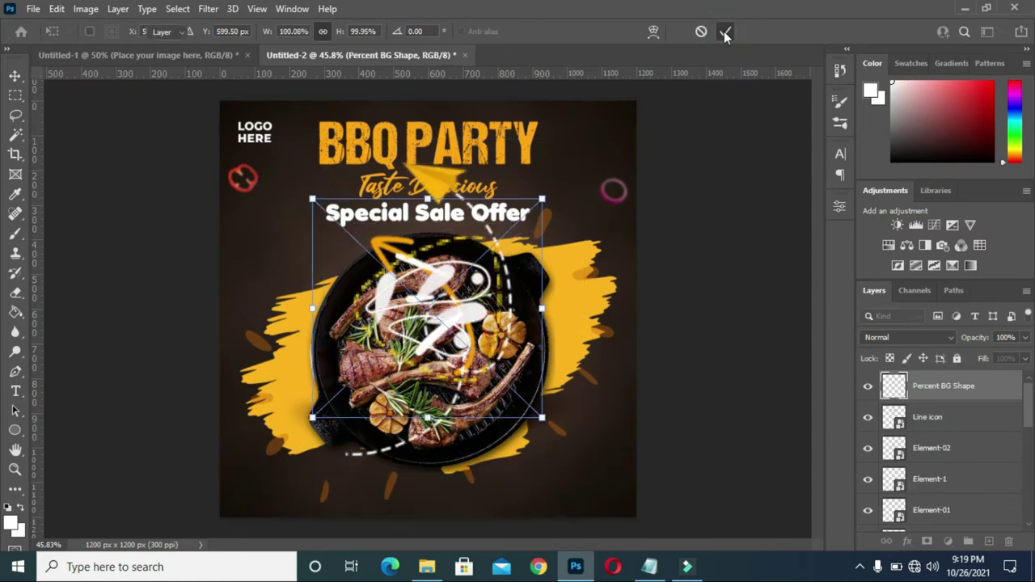
pyautogui.click(724, 31)
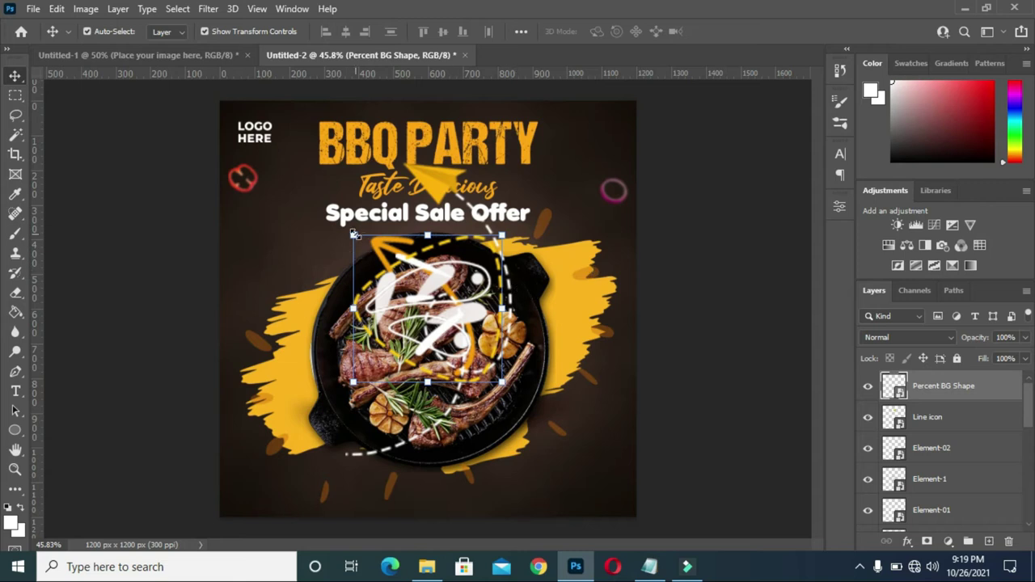
# Scale the dashed triangle (Percent BG Shape) to about 31% and park it left of Special Sale Offer.
pyautogui.moveTo(354, 234); pyautogui.dragTo(307, 198)
pyautogui.moveTo(419, 269); pyautogui.dragTo(431, 269)
pyautogui.moveTo(365, 272); pyautogui.dragTo(232, 210)
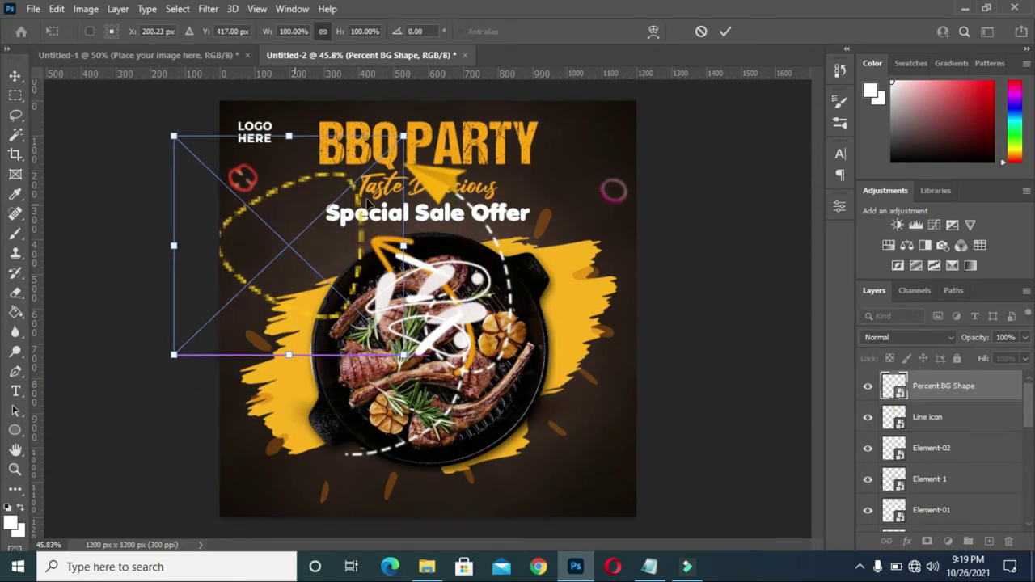
pyautogui.moveTo(402, 136); pyautogui.dragTo(340, 195)
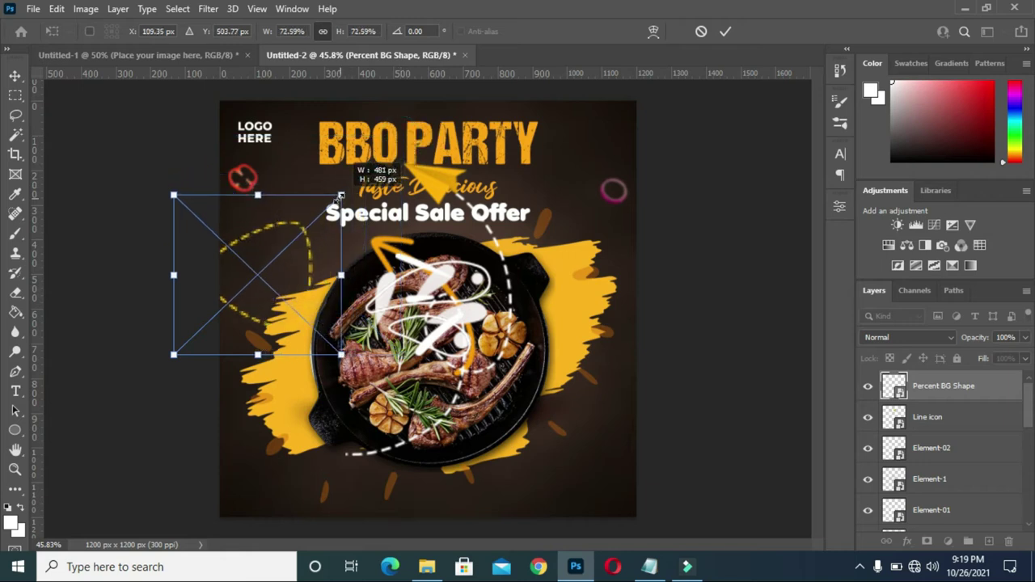
pyautogui.moveTo(174, 356); pyautogui.dragTo(281, 257)
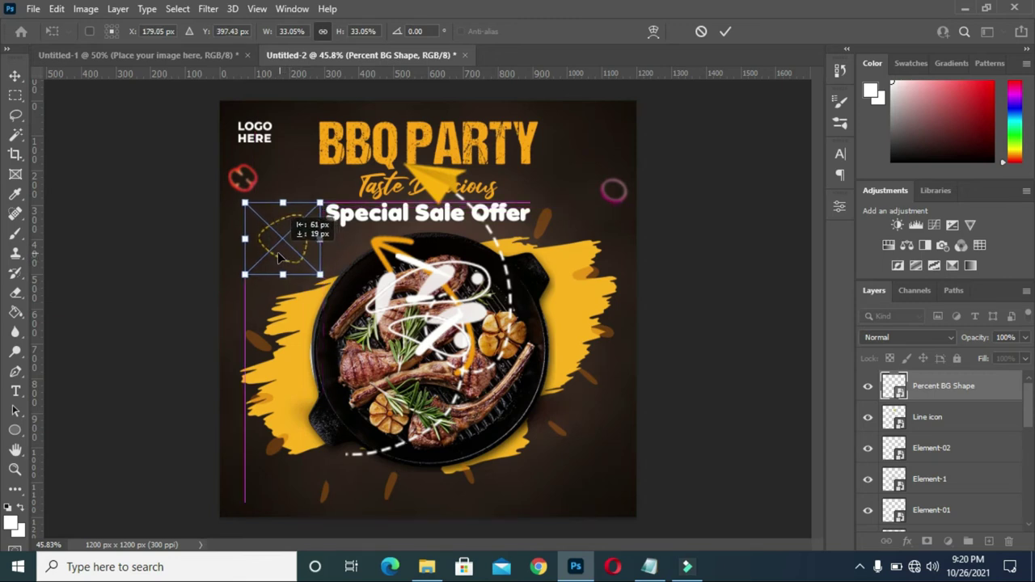
pyautogui.moveTo(280, 257); pyautogui.dragTo(275, 257)
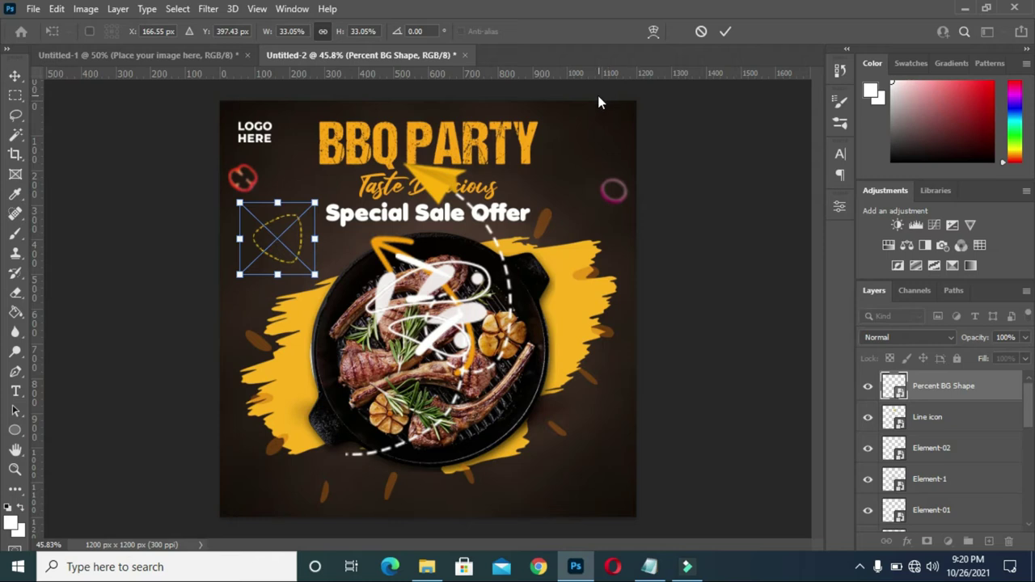
pyautogui.click(725, 31)
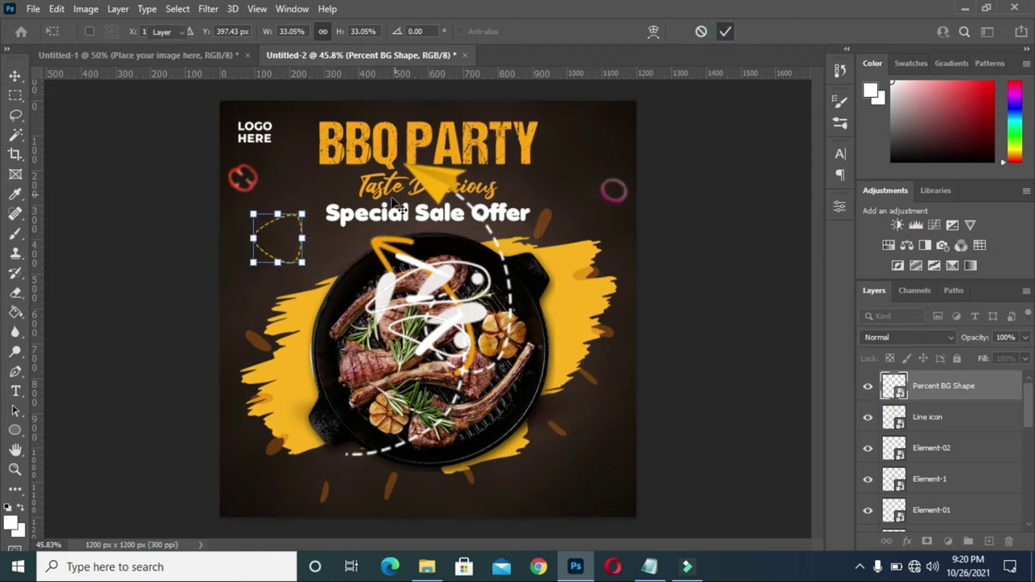
pyautogui.click(253, 267)
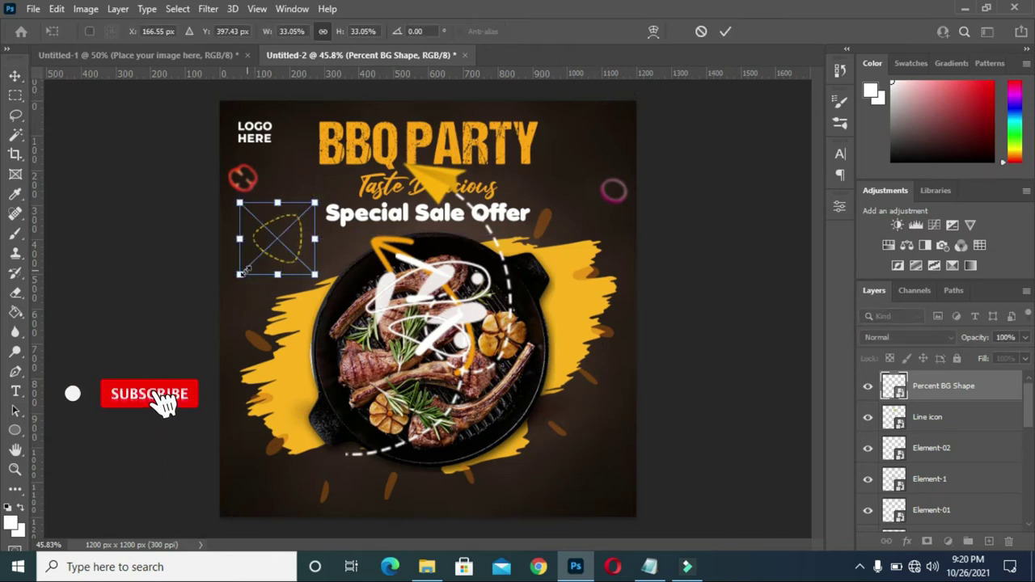
pyautogui.moveTo(240, 275); pyautogui.dragTo(244, 271)
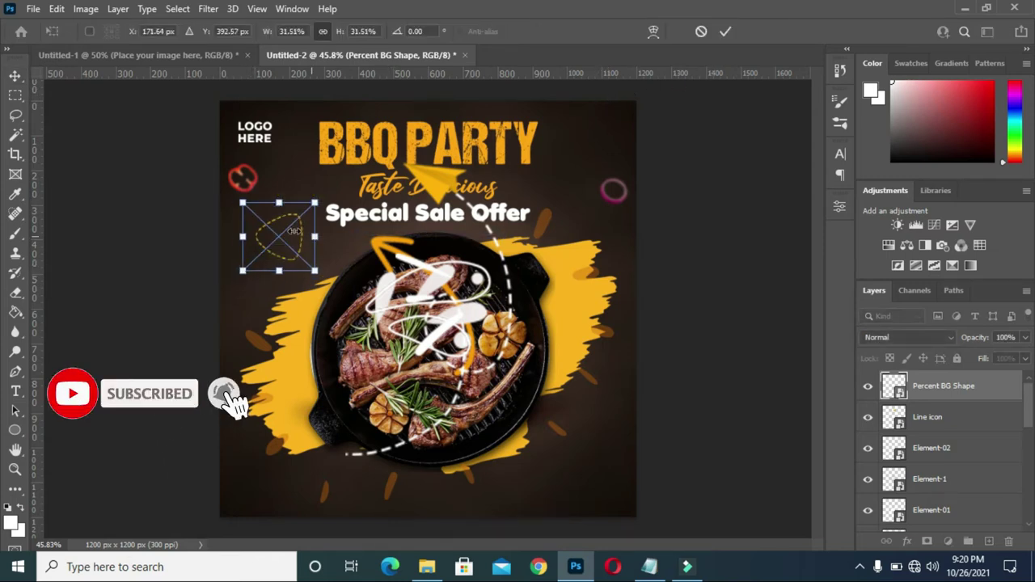
pyautogui.keyDown('alt'); pyautogui.scroll(2, 324, 252); pyautogui.keyUp('alt')
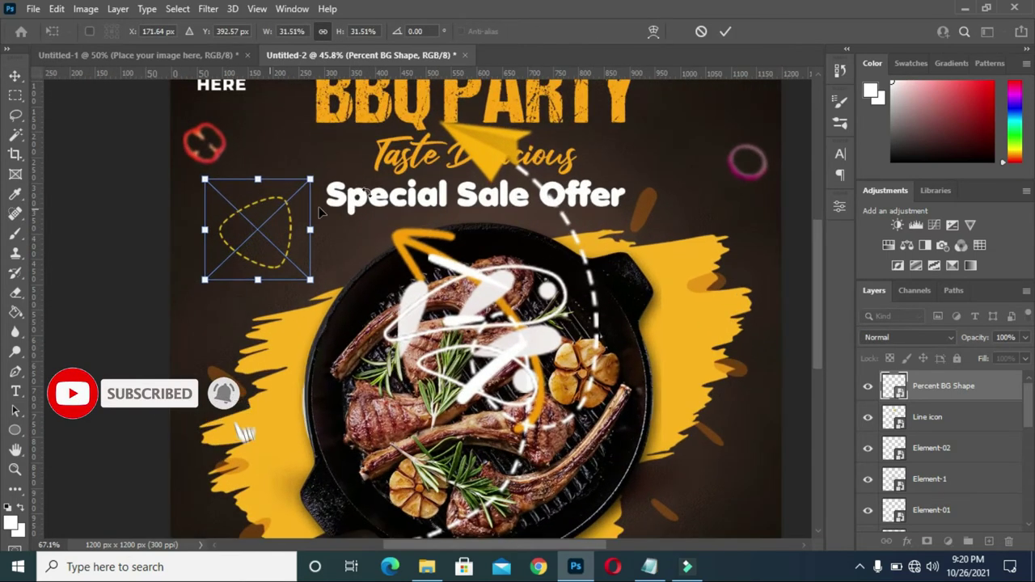
pyautogui.click(725, 32)
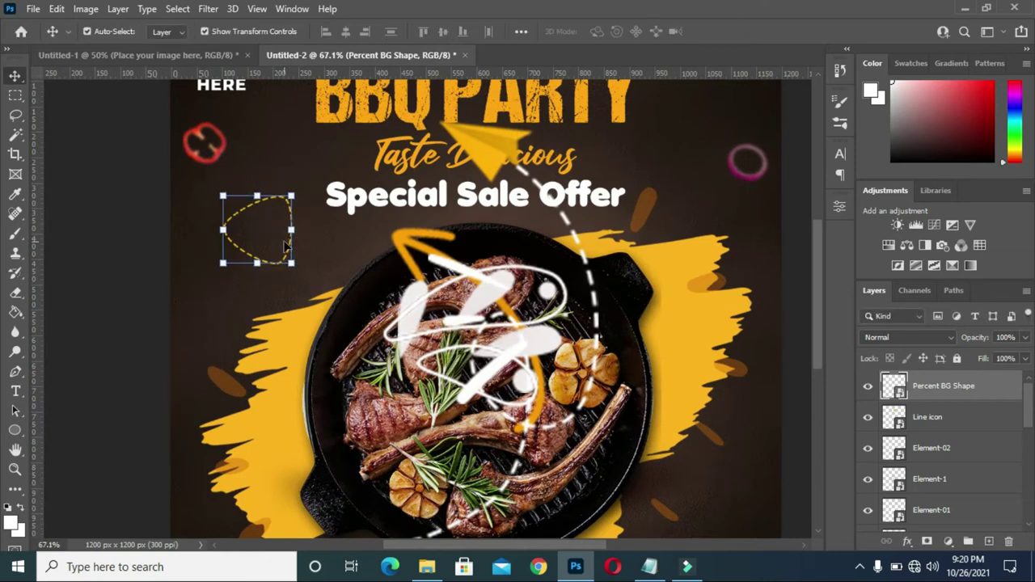
# Shrink the white Element-1 swirl to about 15% and move it beside 'Offer'.
pyautogui.click(486, 311)
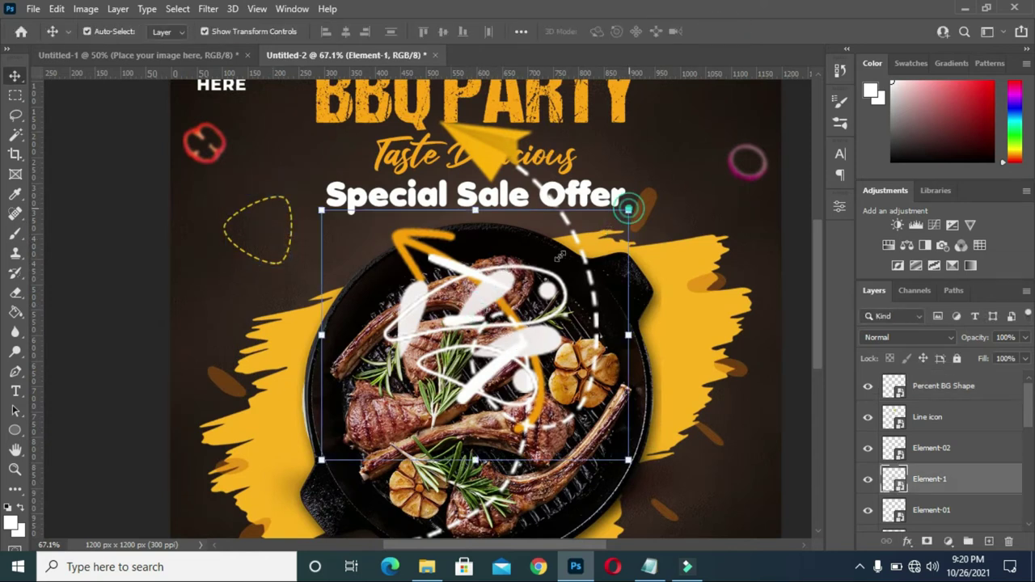
pyautogui.moveTo(627, 209); pyautogui.dragTo(483, 329)
pyautogui.moveTo(474, 452); pyautogui.dragTo(697, 231)
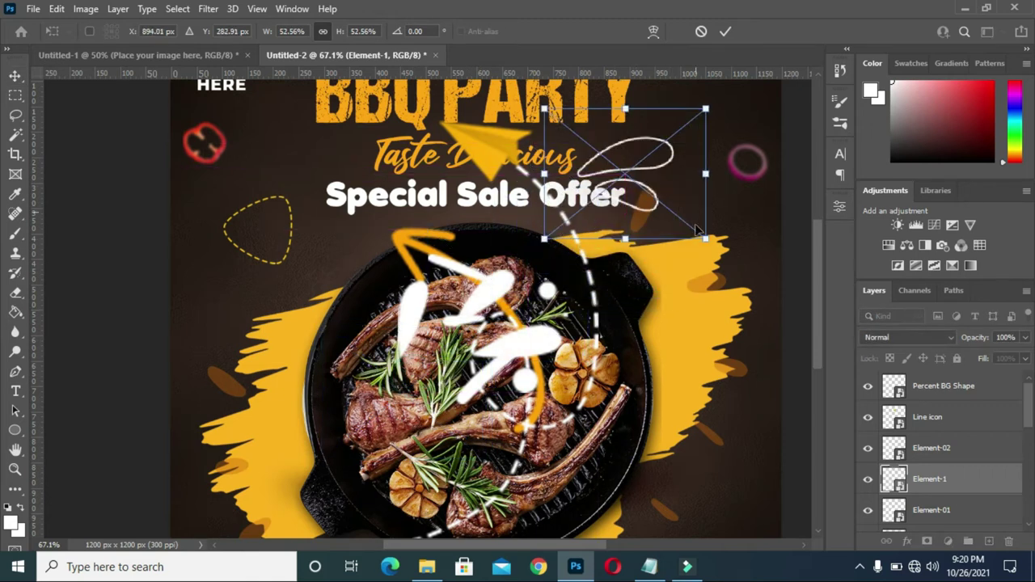
pyautogui.moveTo(704, 239)
pyautogui.mouseDown()
pyautogui.moveTo(595, 150)
pyautogui.moveTo(666, 201)
pyautogui.moveTo(662, 182)
pyautogui.moveTo(648, 196)
pyautogui.mouseUp()
# Rescale the scattered orange dots layer to 23.90%, then nudge the squiggle right of Special Sale Offer.
pyautogui.click(725, 32)
pyautogui.click(740, 373)
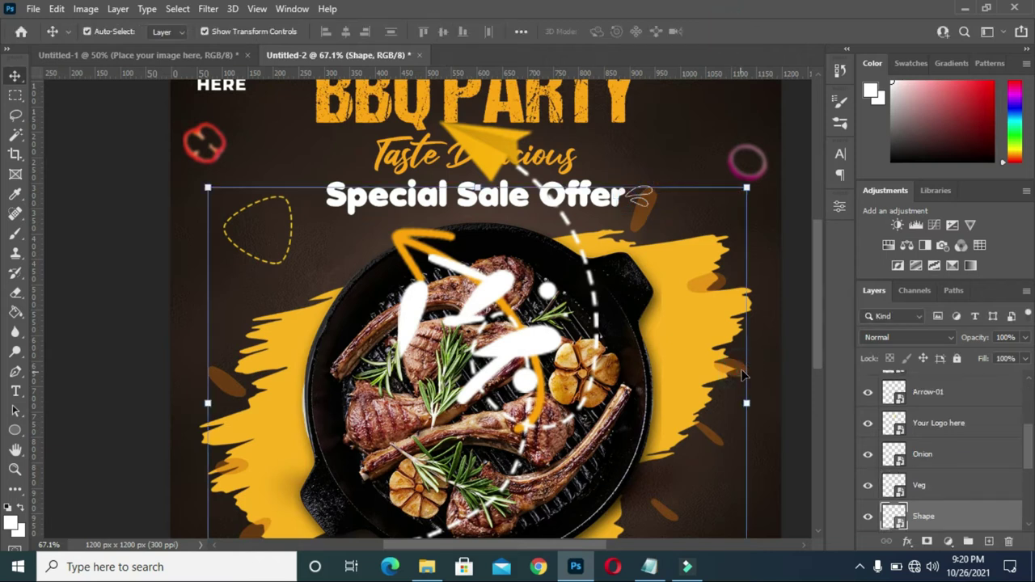
pyautogui.click(749, 186)
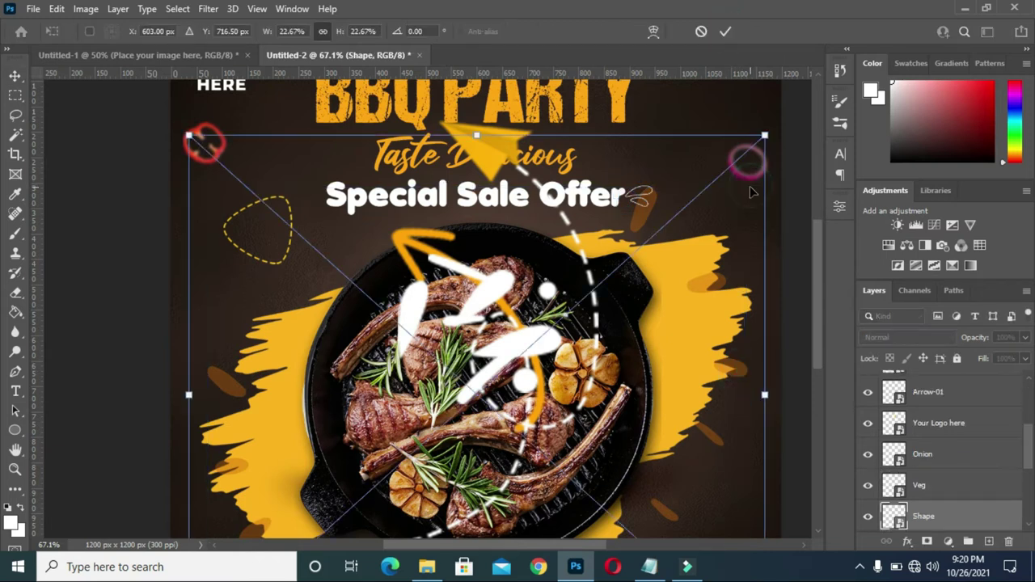
pyautogui.moveTo(764, 136)
pyautogui.mouseDown()
pyautogui.moveTo(793, 122)
pyautogui.moveTo(797, 106)
pyautogui.mouseUp()
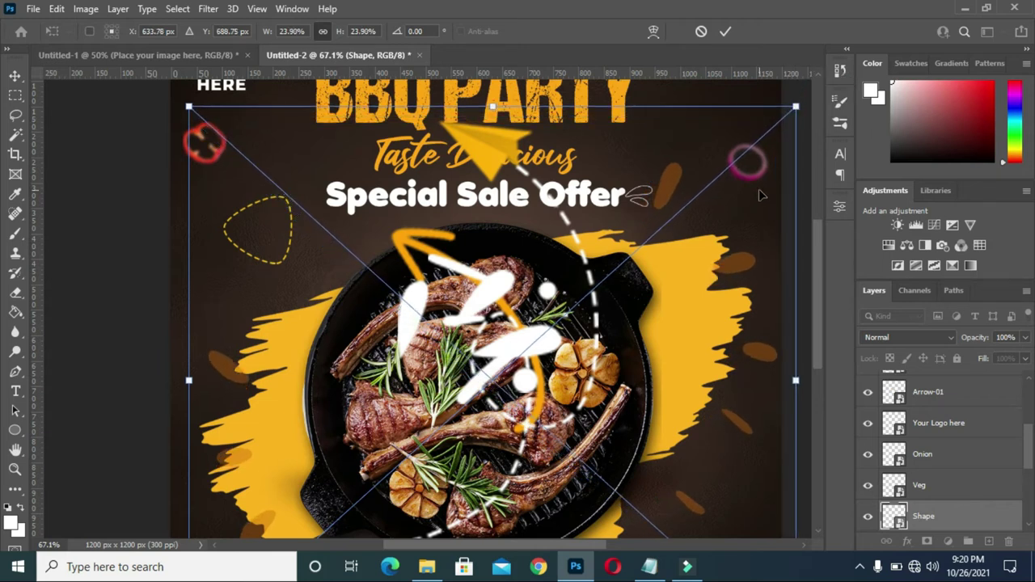
pyautogui.moveTo(753, 200); pyautogui.dragTo(738, 202)
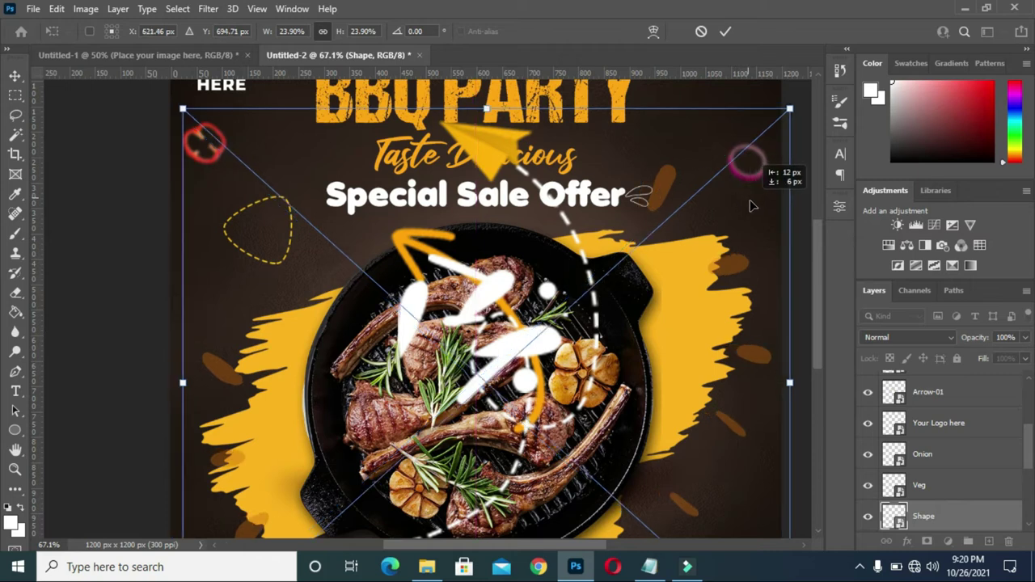
pyautogui.moveTo(744, 201); pyautogui.dragTo(754, 215)
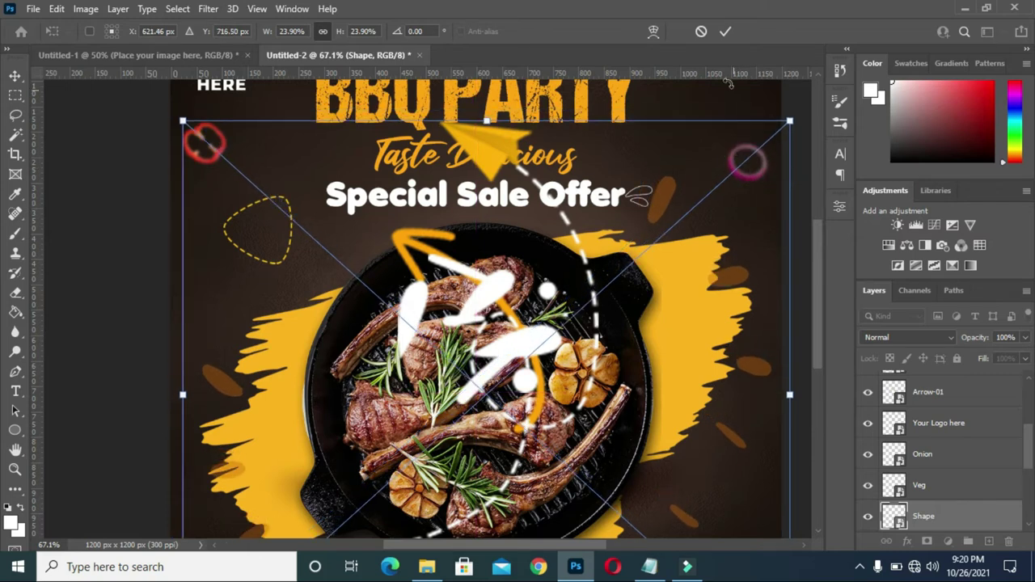
pyautogui.click(725, 31)
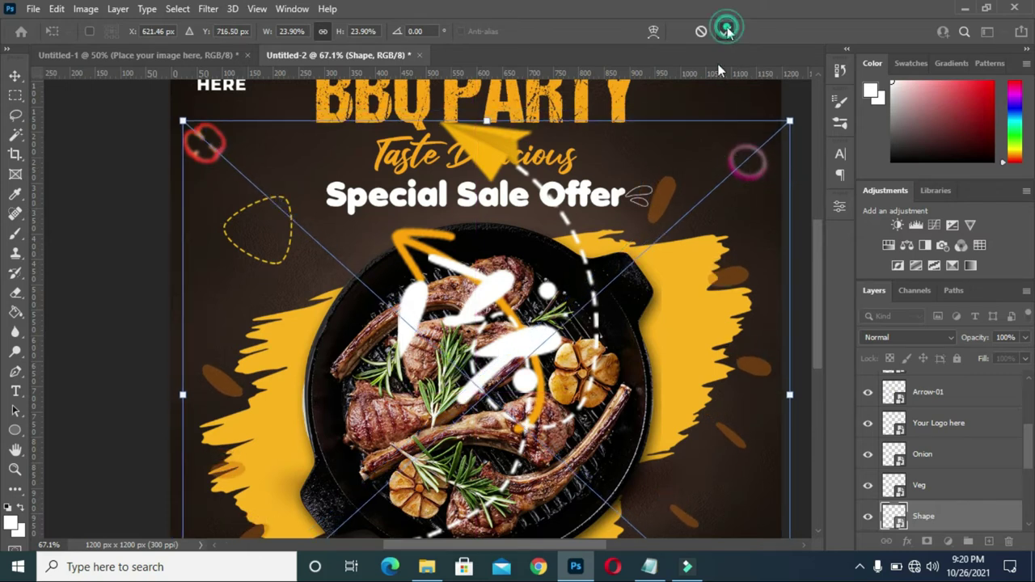
pyautogui.click(639, 197)
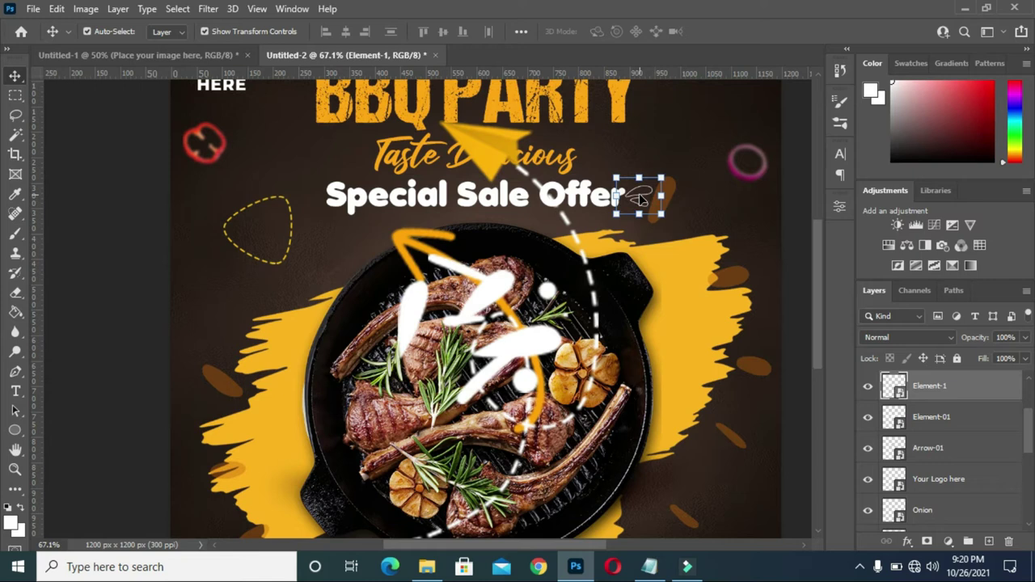
pyautogui.moveTo(640, 199); pyautogui.dragTo(643, 201)
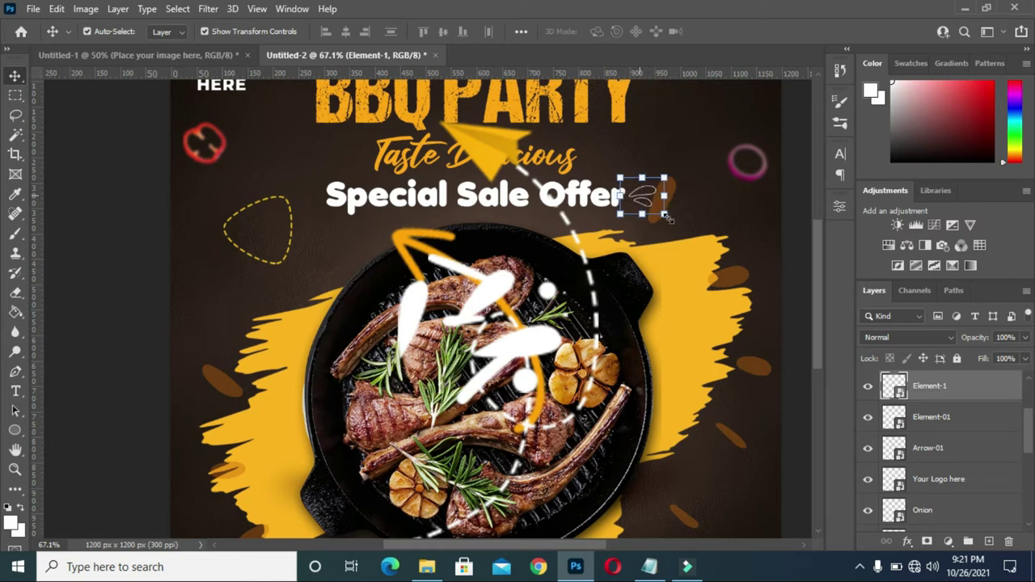
# Recolour the Element-1 squiggle with a #ffb80e Color Overlay and save it with Ctrl+S.
pyautogui.doubleClick(900, 389)
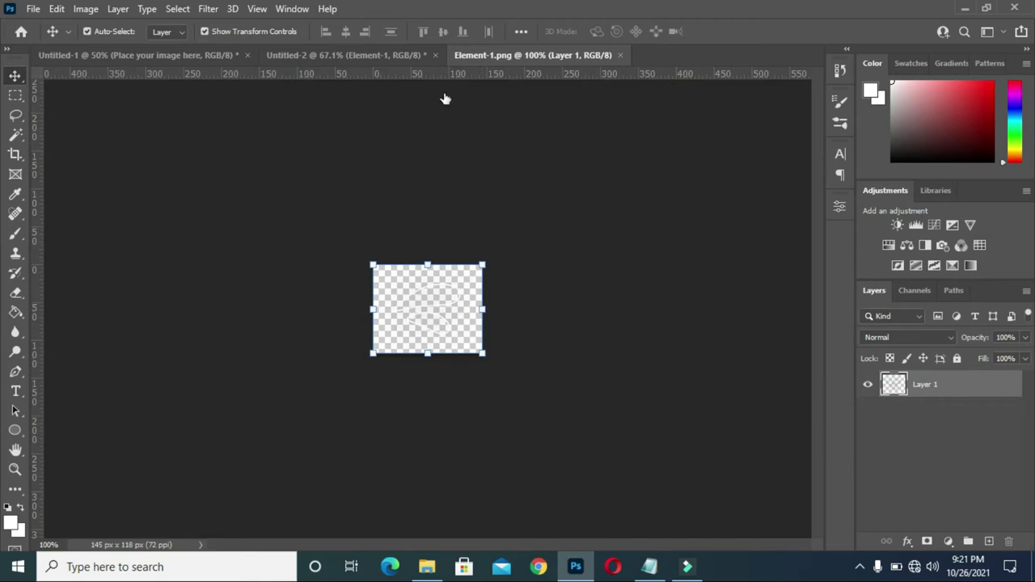
pyautogui.doubleClick(970, 385)
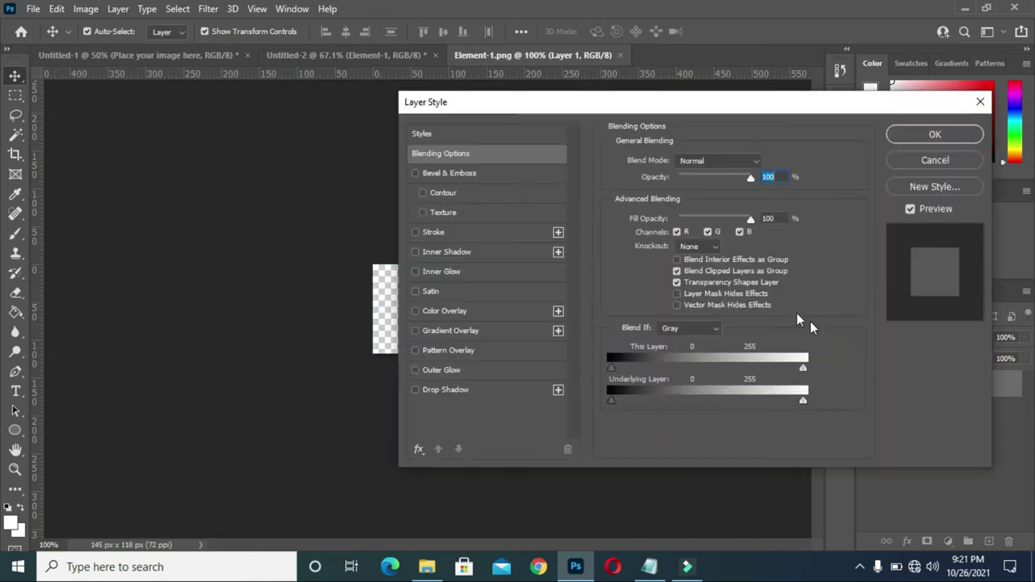
pyautogui.click(461, 314)
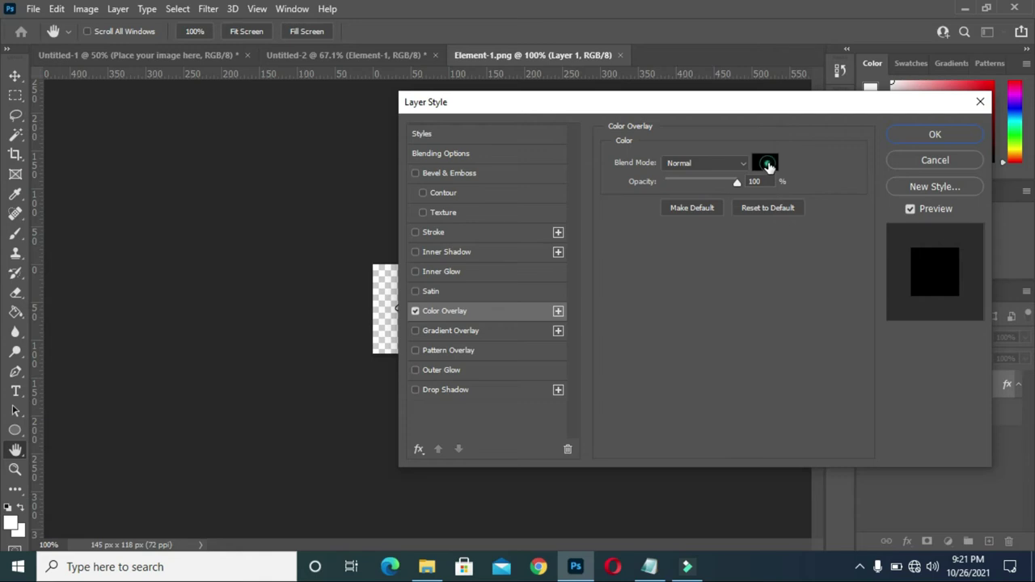
pyautogui.click(762, 164)
pyautogui.click(843, 300)
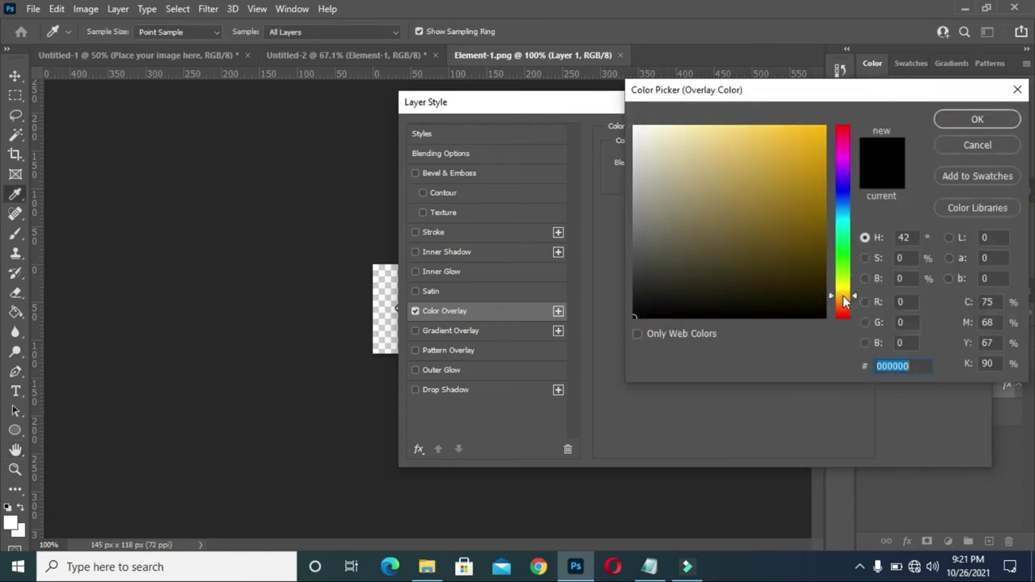
pyautogui.click(789, 151)
pyautogui.click(977, 119)
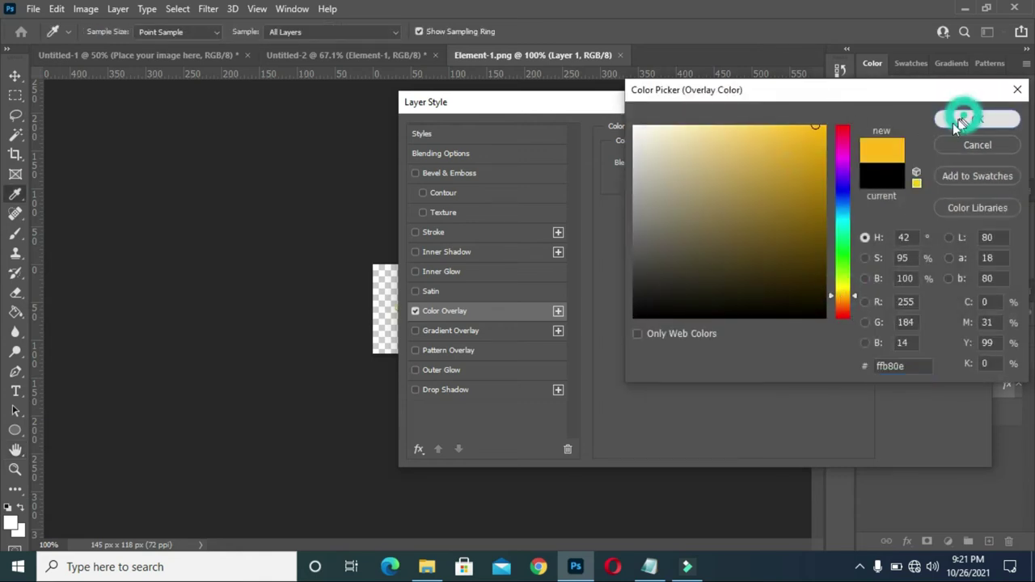
pyautogui.click(935, 136)
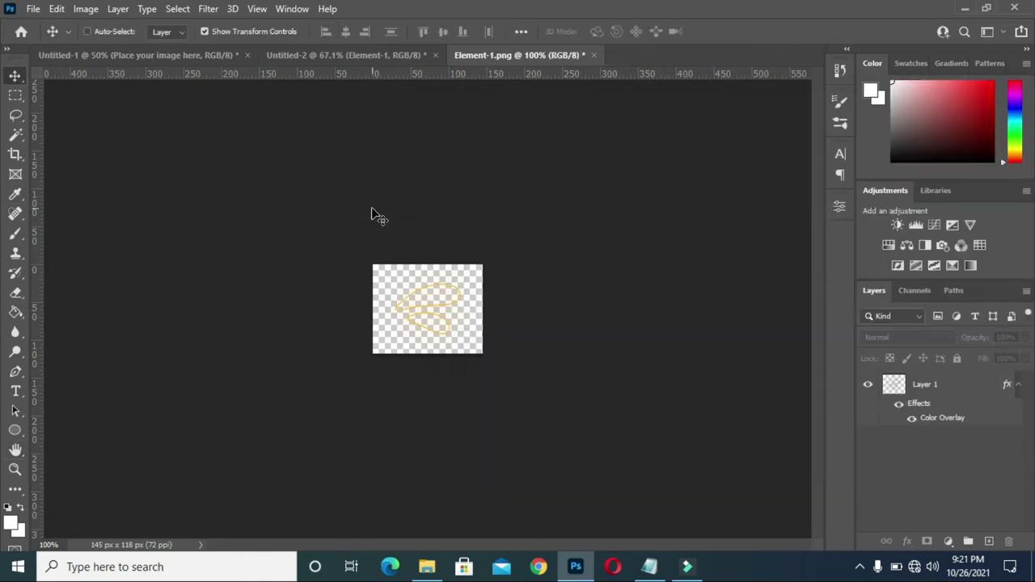
pyautogui.hotkey('ctrl', 's')
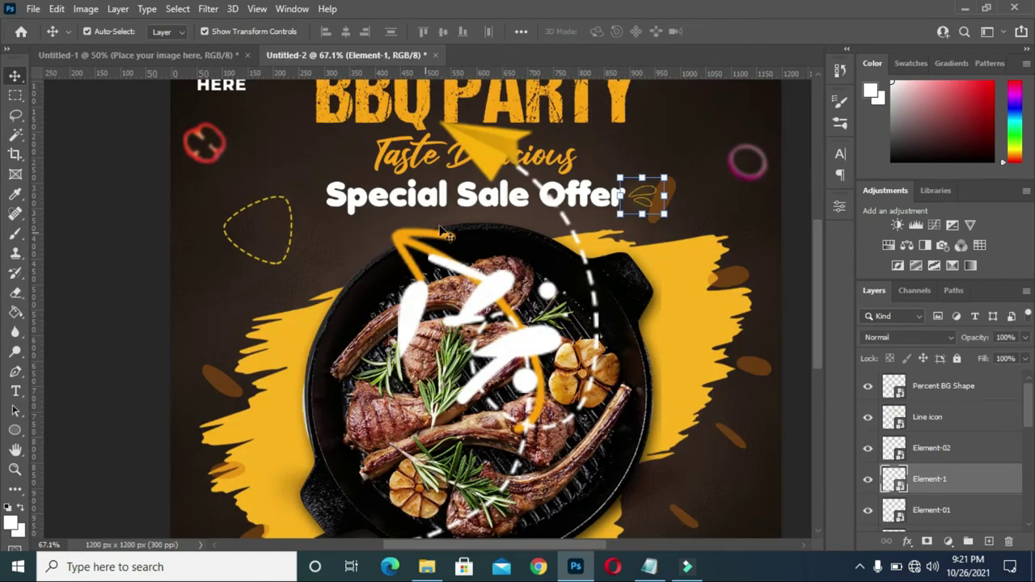
# Scale the yellow squiggle down slightly.
pyautogui.click(661, 176)
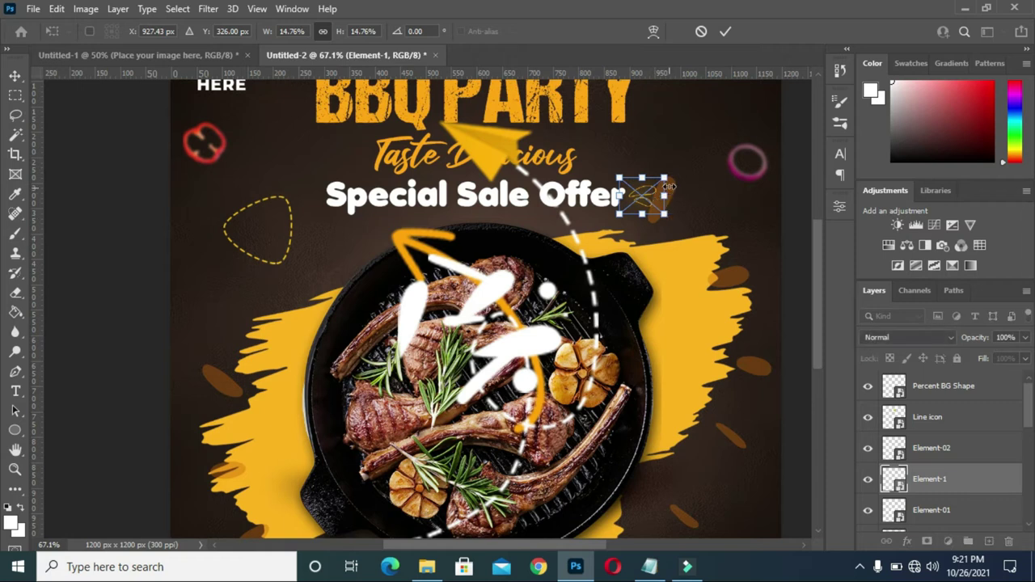
pyautogui.moveTo(665, 175); pyautogui.dragTo(661, 177)
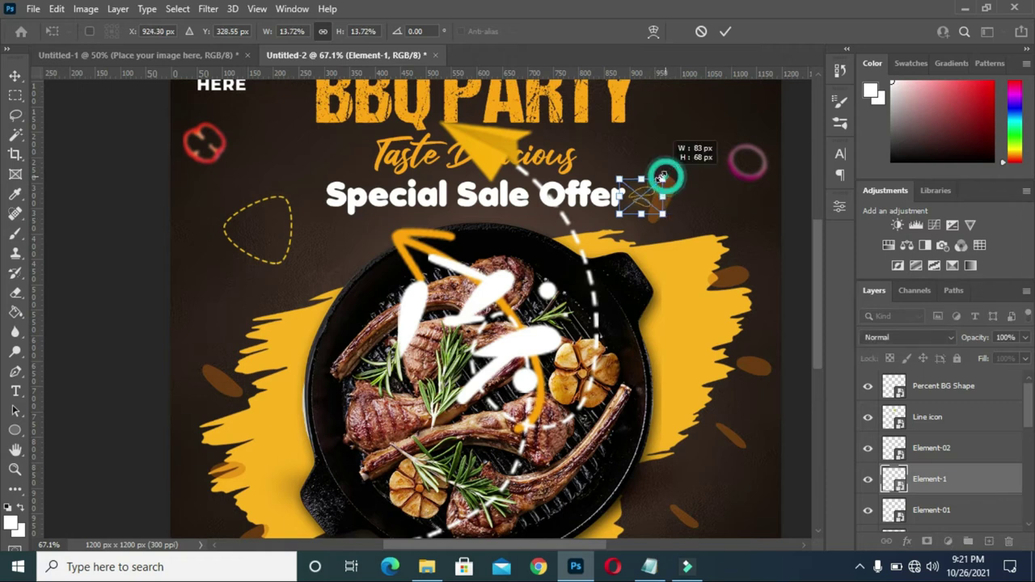
pyautogui.click(726, 32)
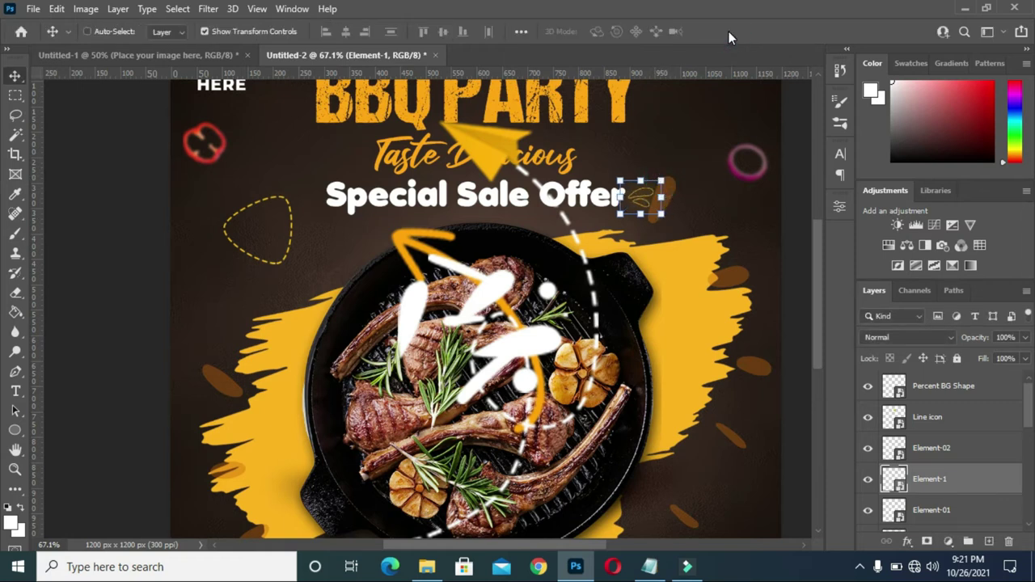
# Add a horizontally flipped squiggle copy left of 'Special', then begin scaling the Element-02 strokes.
pyautogui.hotkey('ctrl', 'j')
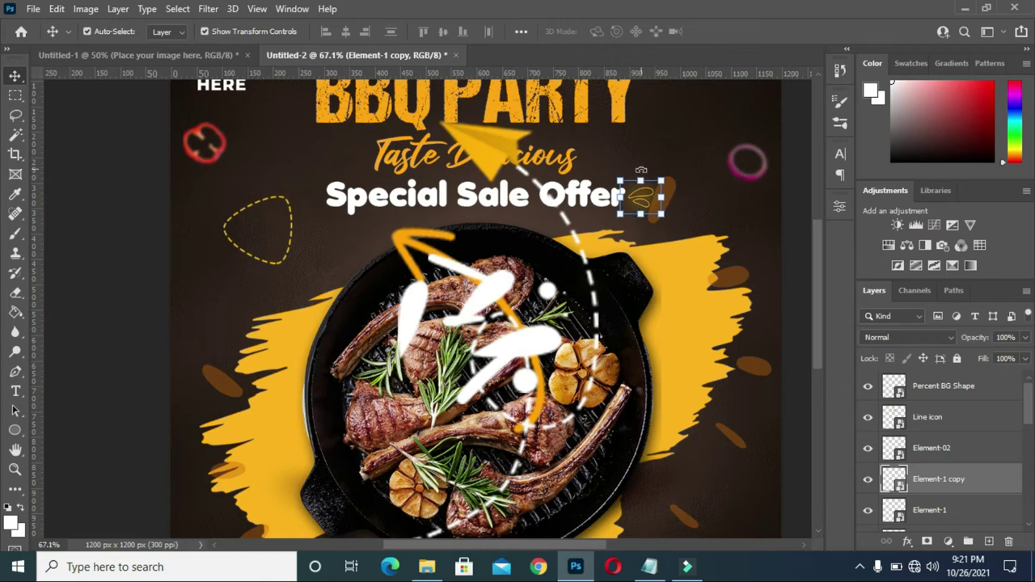
pyautogui.click(641, 181)
pyautogui.moveTo(642, 194); pyautogui.dragTo(614, 196)
pyautogui.moveTo(549, 198); pyautogui.dragTo(321, 197)
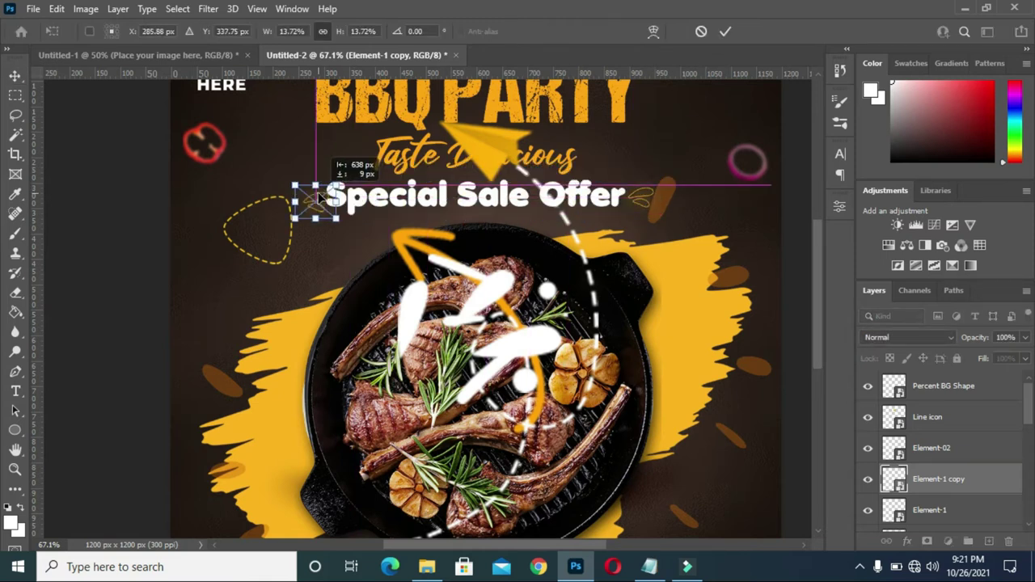
pyautogui.moveTo(317, 197); pyautogui.dragTo(309, 196)
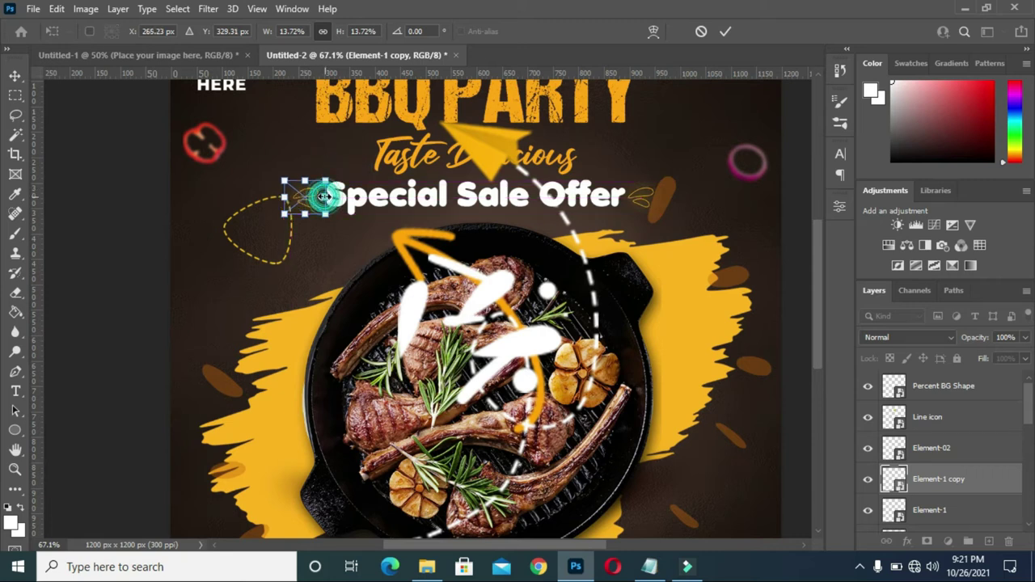
pyautogui.rightClick(306, 179)
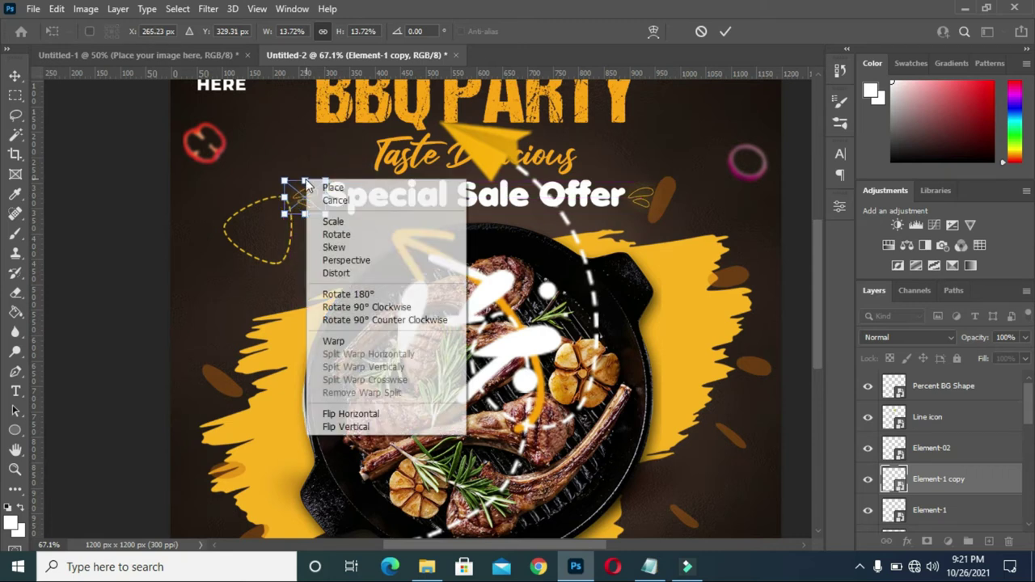
pyautogui.click(350, 410)
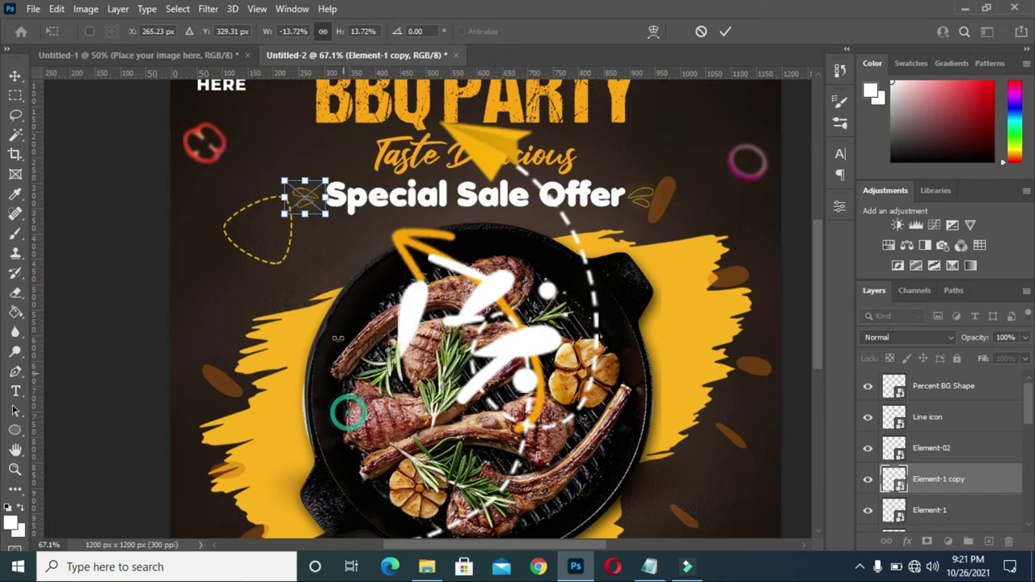
pyautogui.click(727, 32)
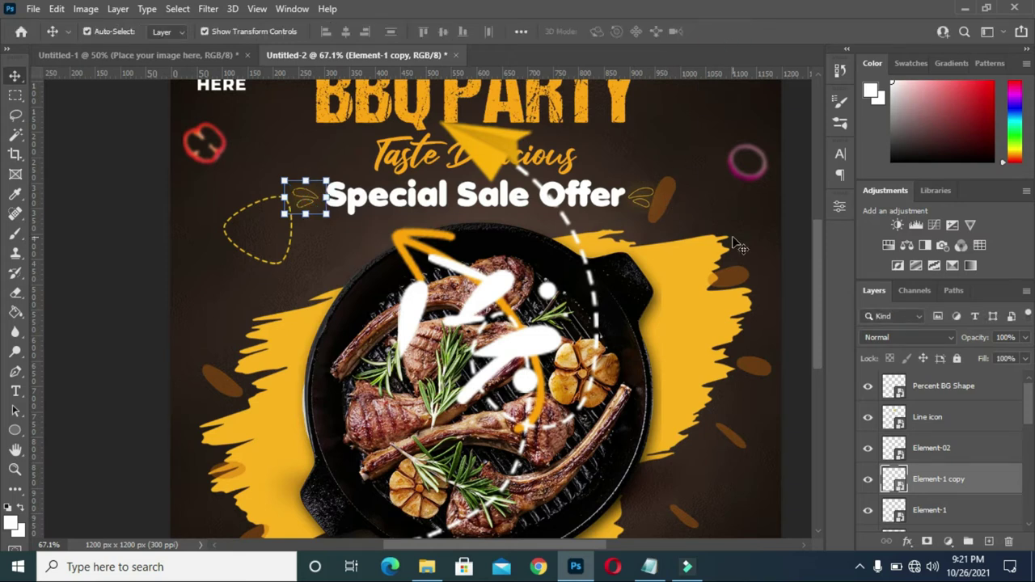
pyautogui.press('Right')
pyautogui.press('Right')
pyautogui.press('Right')
pyautogui.click(518, 377)
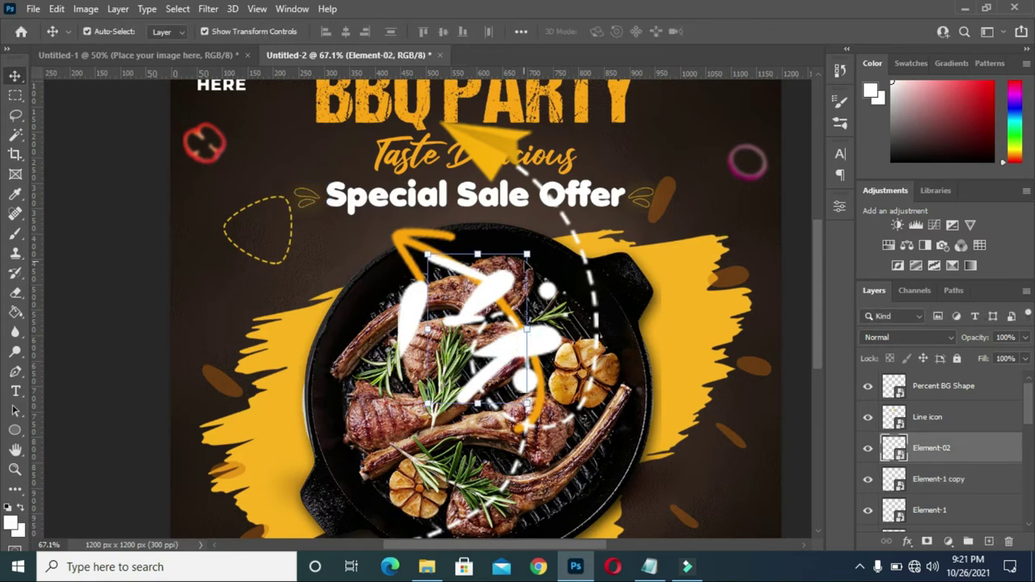
pyautogui.moveTo(526, 254); pyautogui.dragTo(445, 243)
# Scale the Element-02 white strokes to 17.48% and place them left of the Taste Delicious tagline.
pyautogui.moveTo(510, 434); pyautogui.dragTo(362, 282)
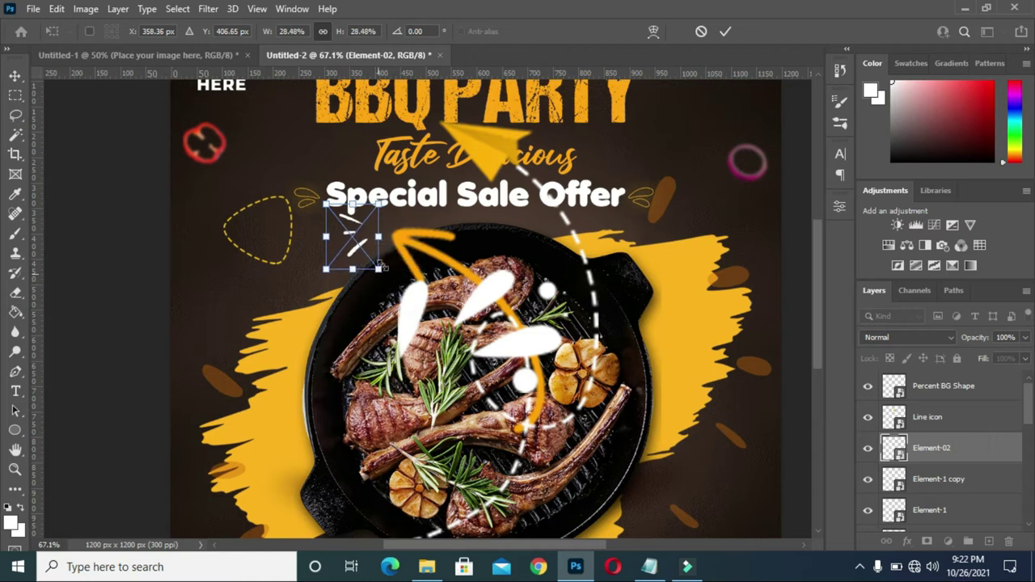
pyautogui.moveTo(358, 243); pyautogui.dragTo(359, 160)
pyautogui.moveTo(323, 123)
pyautogui.mouseDown()
pyautogui.moveTo(370, 174)
pyautogui.moveTo(358, 161)
pyautogui.mouseUp()
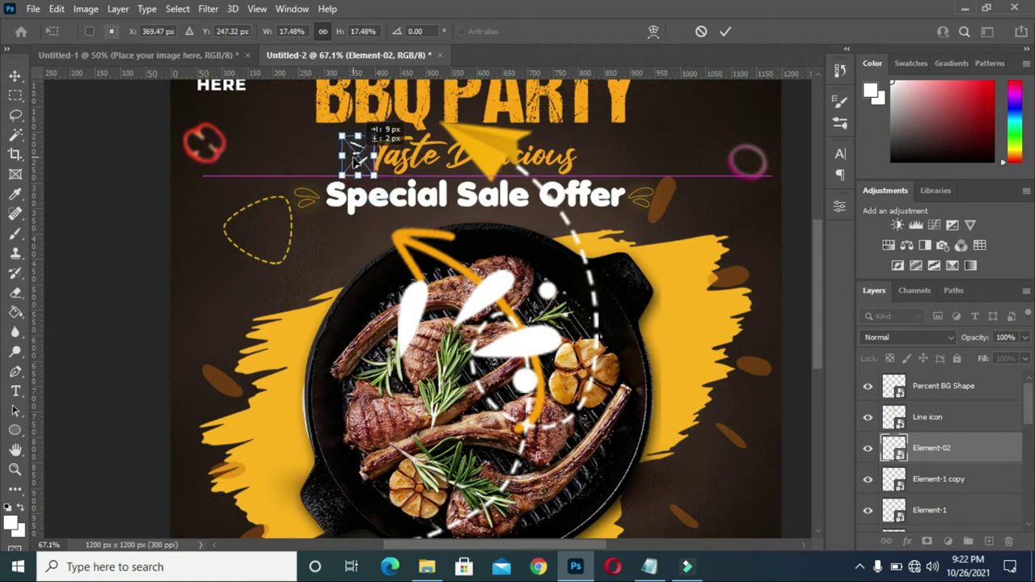
pyautogui.click(725, 31)
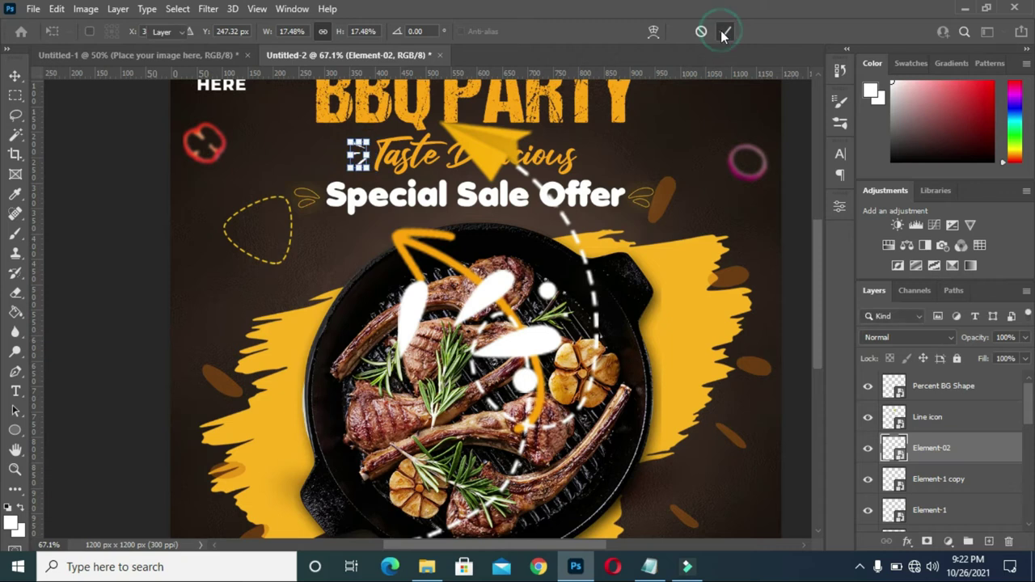
# Give Element-02's dash strokes a yellow Color Overlay, save, and return to the flyer.
pyautogui.doubleClick(894, 451)
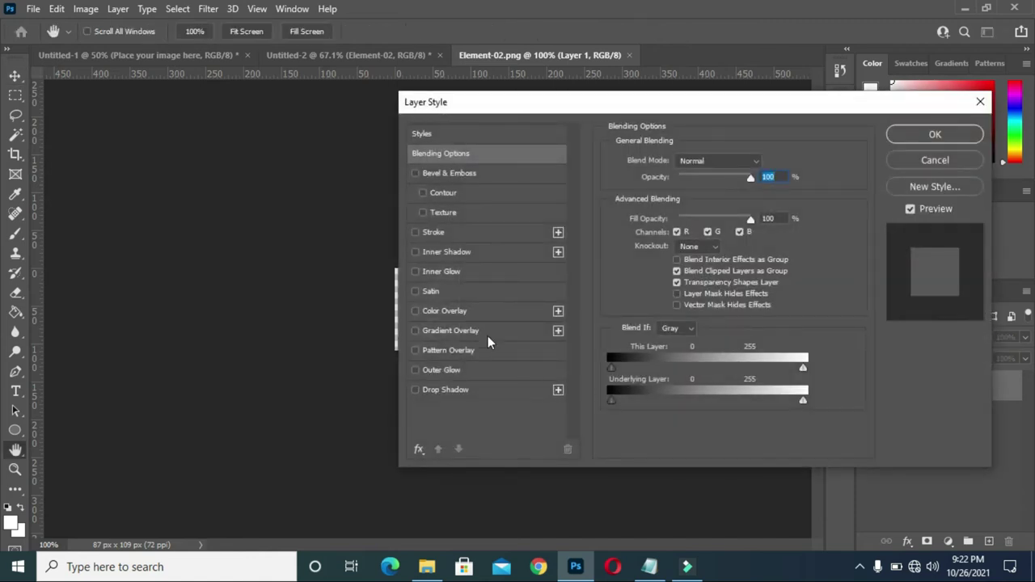
pyautogui.click(469, 311)
pyautogui.click(937, 134)
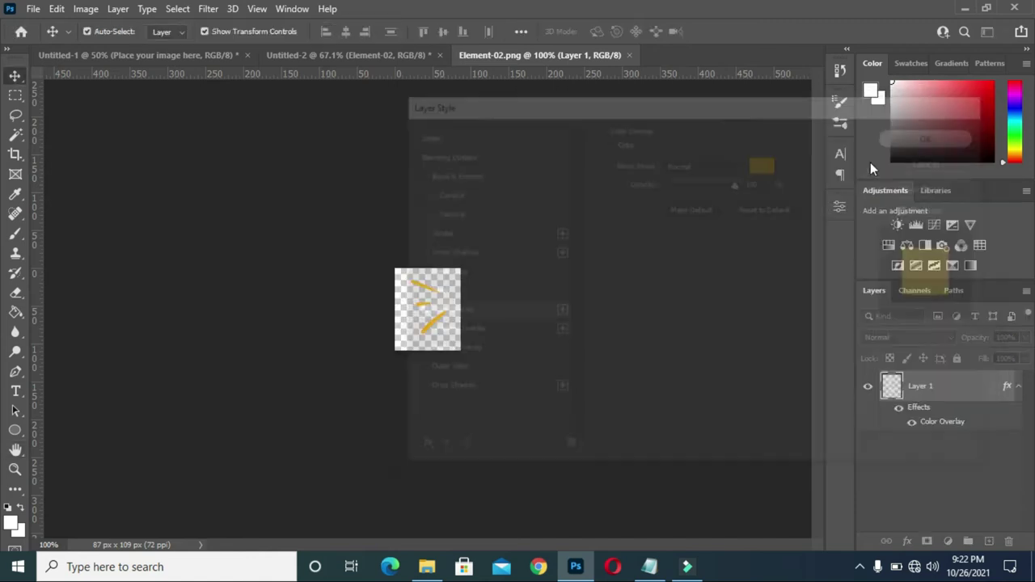
pyautogui.hotkey('ctrl', 's')
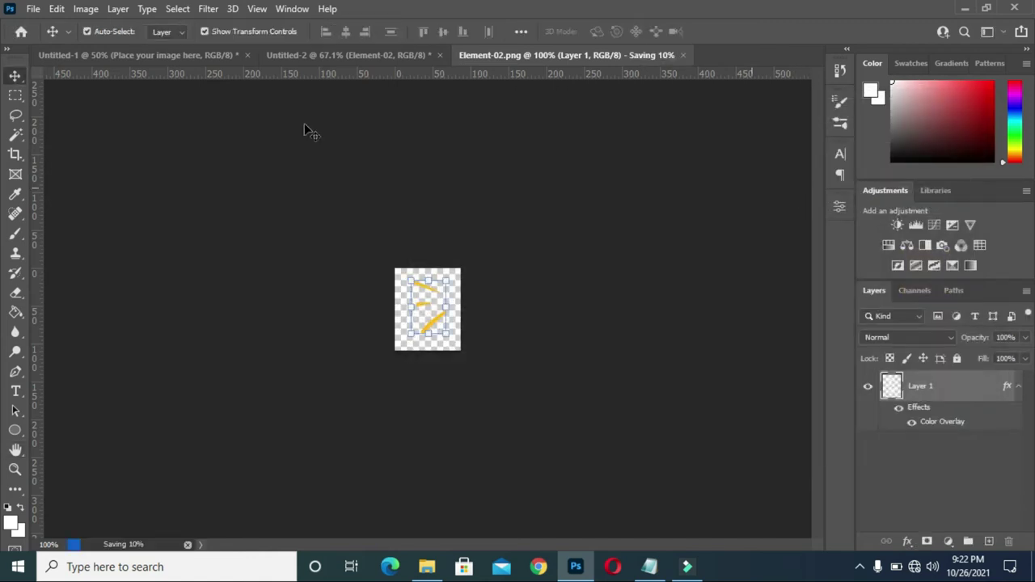
pyautogui.click(629, 55)
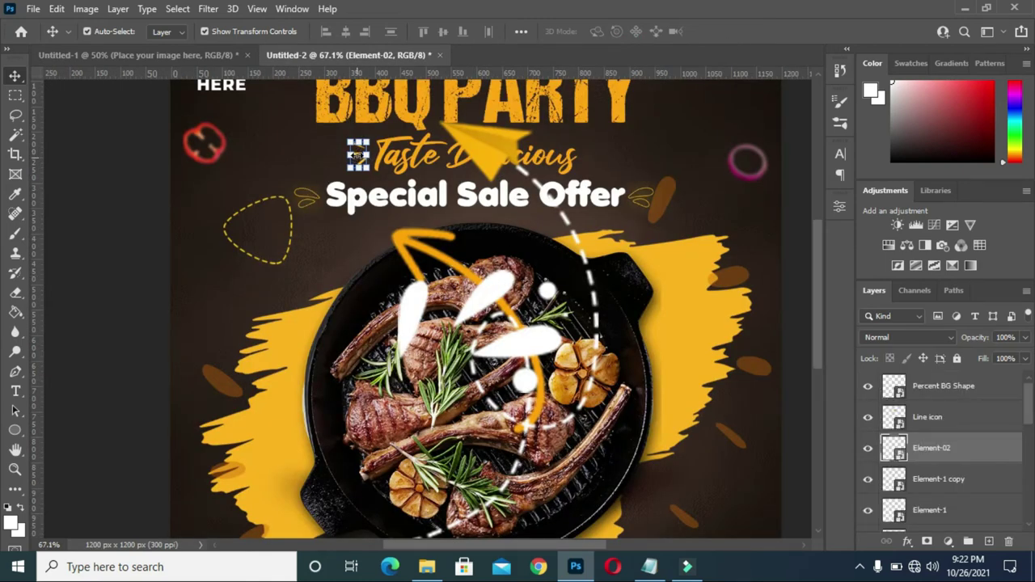
# Fine-tune the yellow dash accent's size and position left of the tagline.
pyautogui.moveTo(352, 154); pyautogui.dragTo(341, 155)
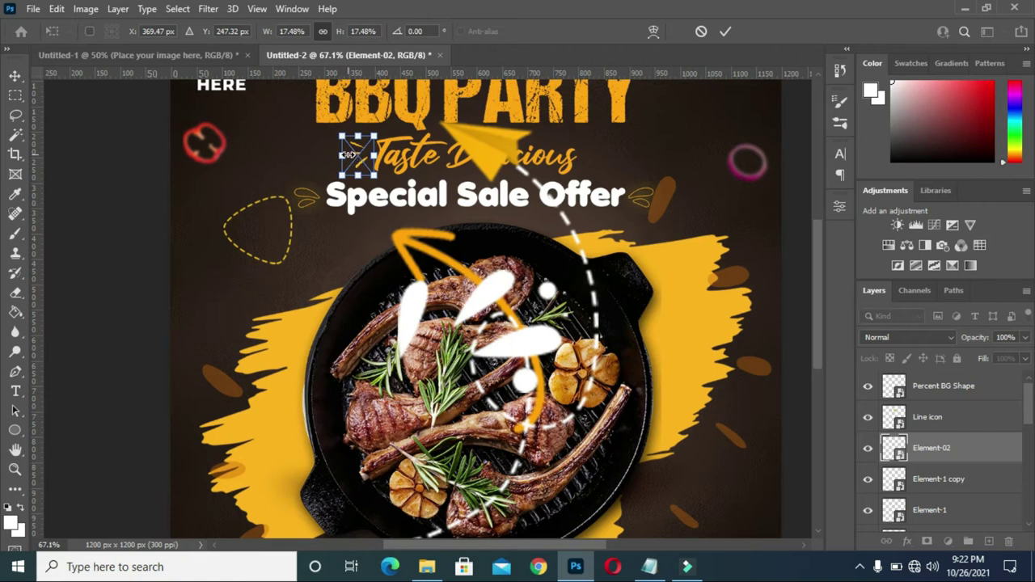
pyautogui.moveTo(339, 136); pyautogui.dragTo(341, 143)
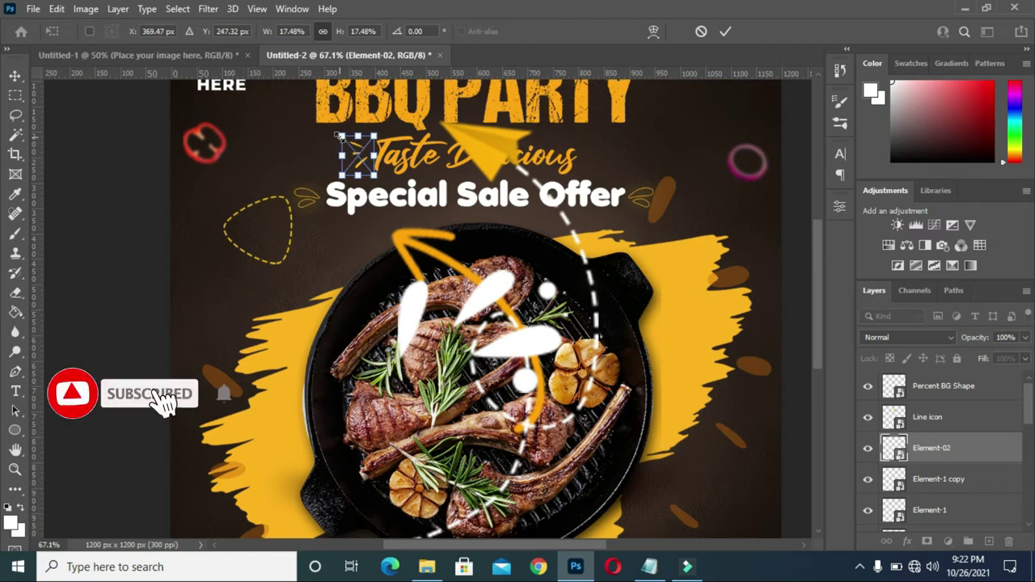
pyautogui.click(725, 31)
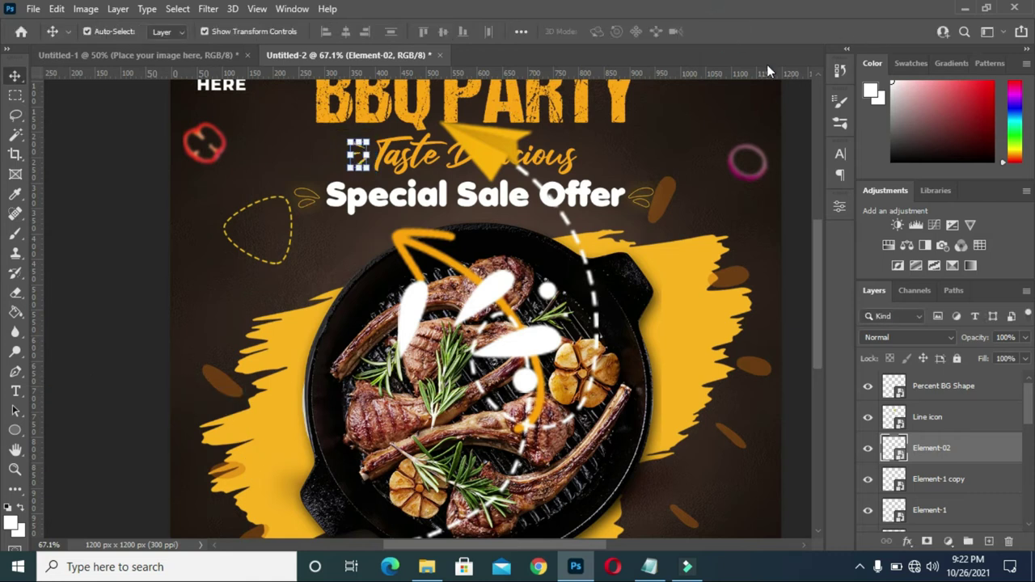
# Add a horizontally mirrored copy of the dash accent at the right end of Taste Delicious.
pyautogui.hotkey('ctrl', 'j')
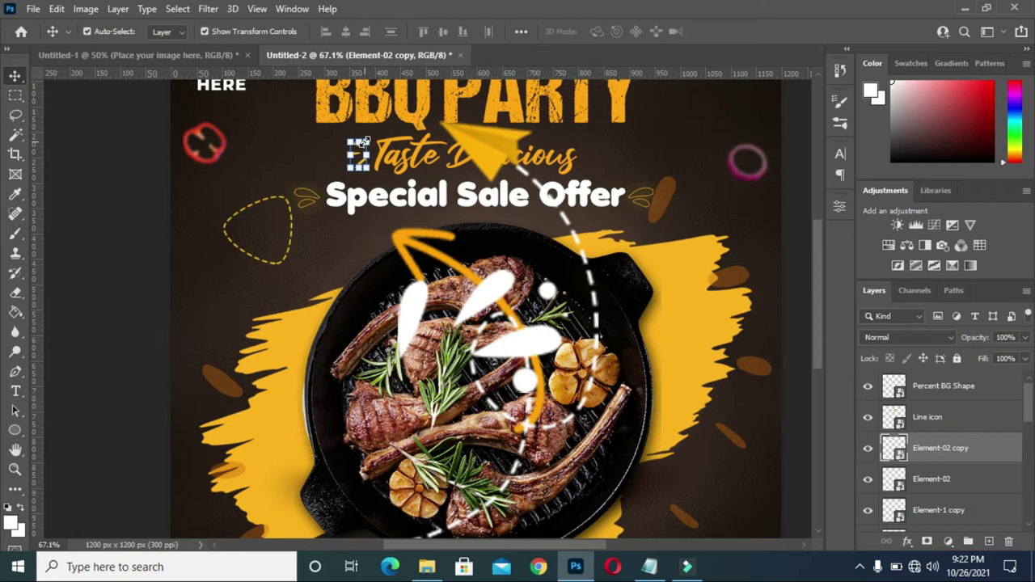
pyautogui.hotkey('ctrl', 't')
pyautogui.moveTo(361, 155)
pyautogui.mouseDown()
pyautogui.moveTo(621, 160)
pyautogui.moveTo(592, 166)
pyautogui.mouseUp()
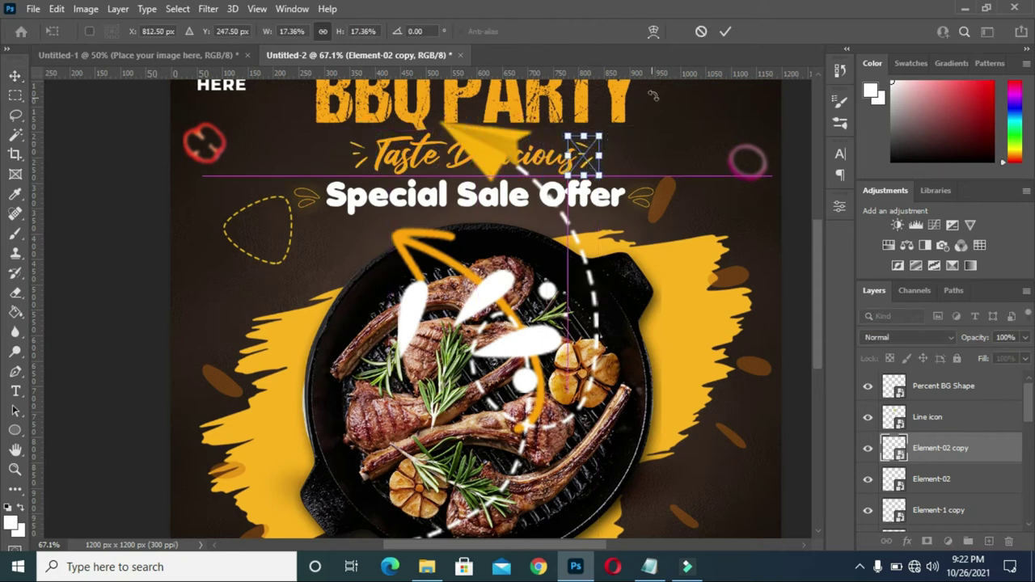
pyautogui.rightClick(581, 132)
pyautogui.click(631, 371)
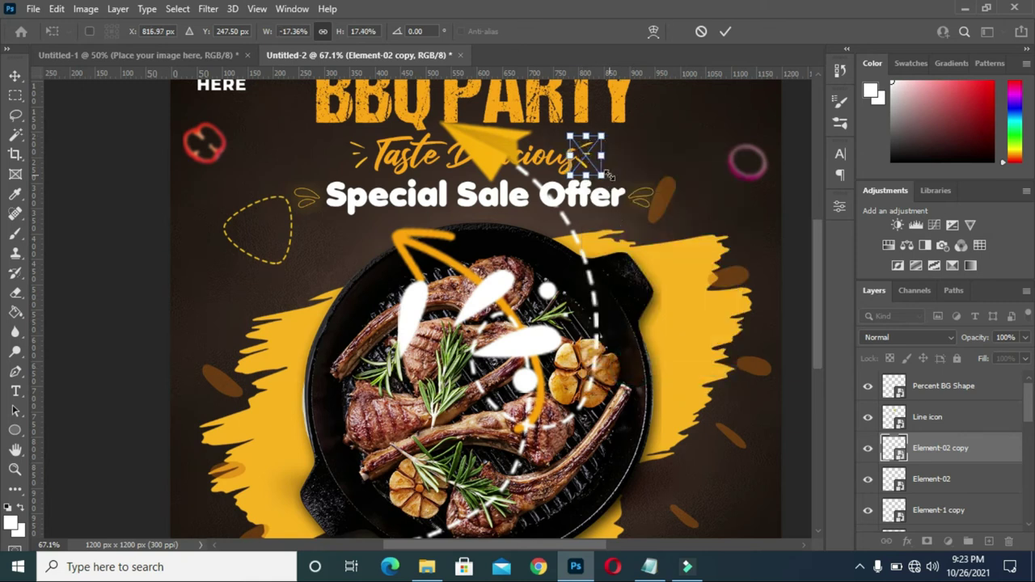
pyautogui.moveTo(583, 156); pyautogui.dragTo(607, 173)
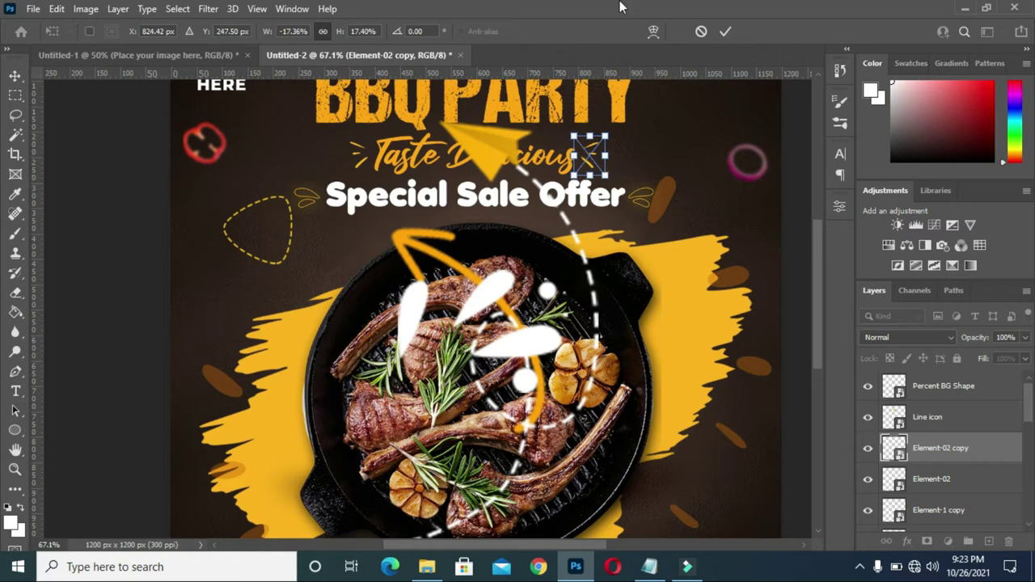
pyautogui.click(725, 30)
pyautogui.press('Right')
pyautogui.press('Right')
pyautogui.press('Right')
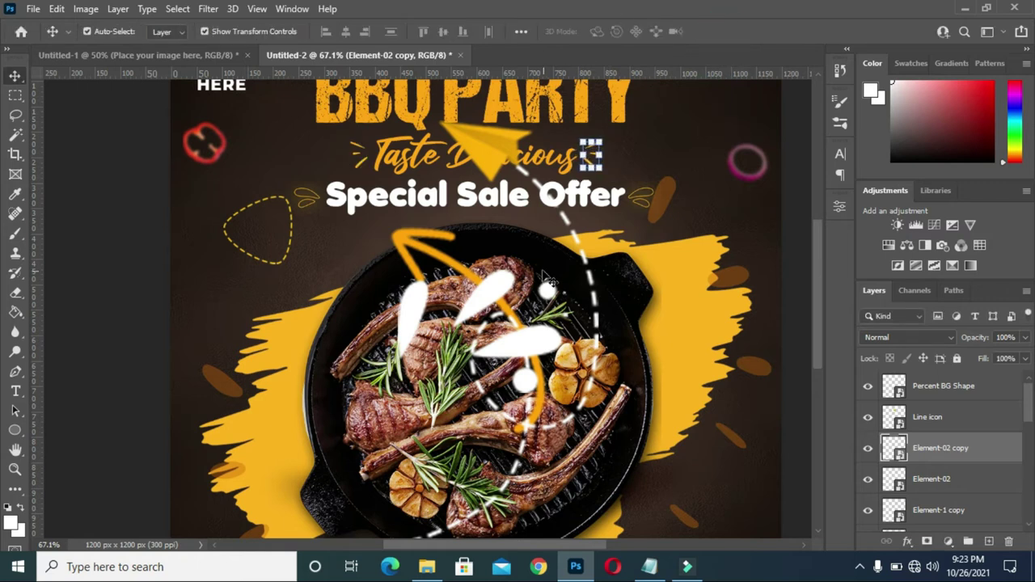
# Scale the Element-01 white splash to 28.60% and set it just right of PARTY.
pyautogui.click(520, 350)
pyautogui.click(566, 273)
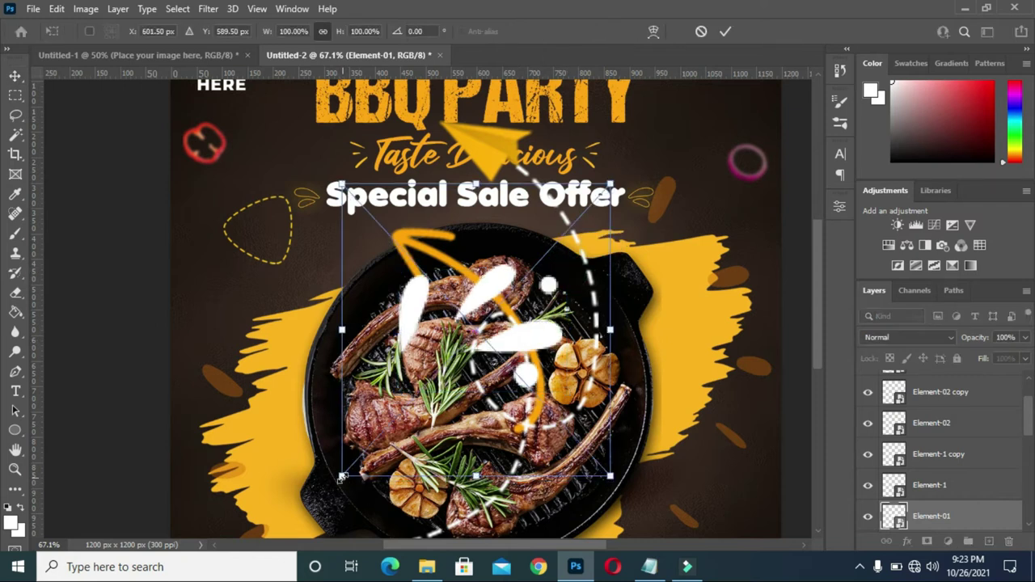
pyautogui.moveTo(341, 477); pyautogui.dragTo(480, 324)
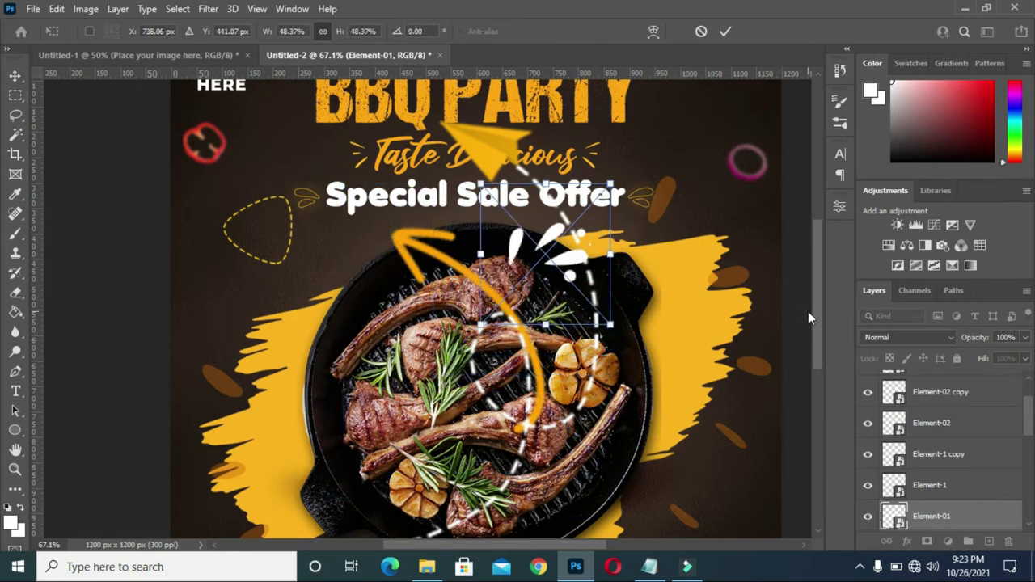
pyautogui.moveTo(815, 317); pyautogui.dragTo(814, 288)
pyautogui.moveTo(579, 393)
pyautogui.mouseDown()
pyautogui.moveTo(639, 204)
pyautogui.moveTo(706, 212)
pyautogui.mouseUp()
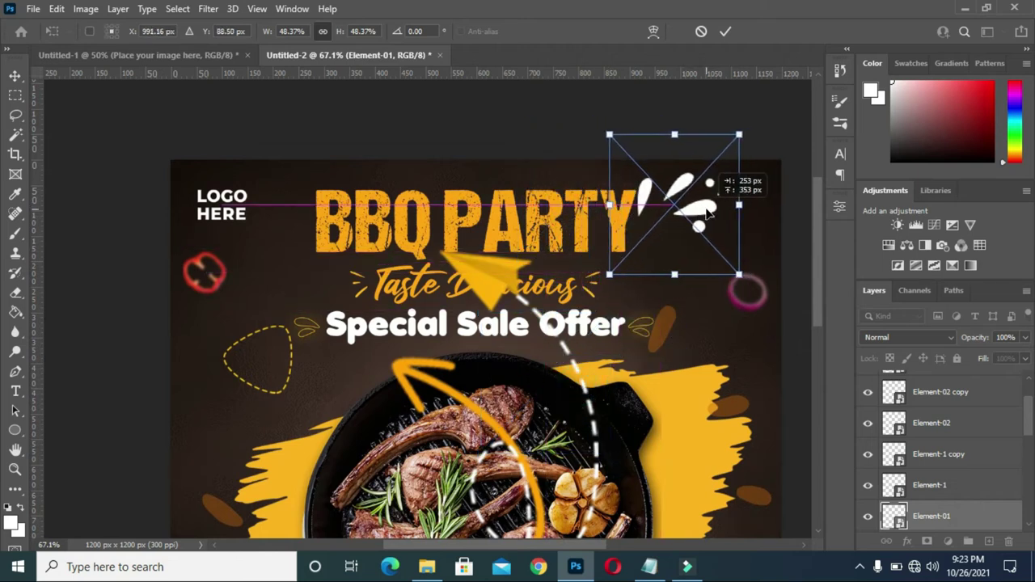
pyautogui.moveTo(738, 134); pyautogui.dragTo(701, 177)
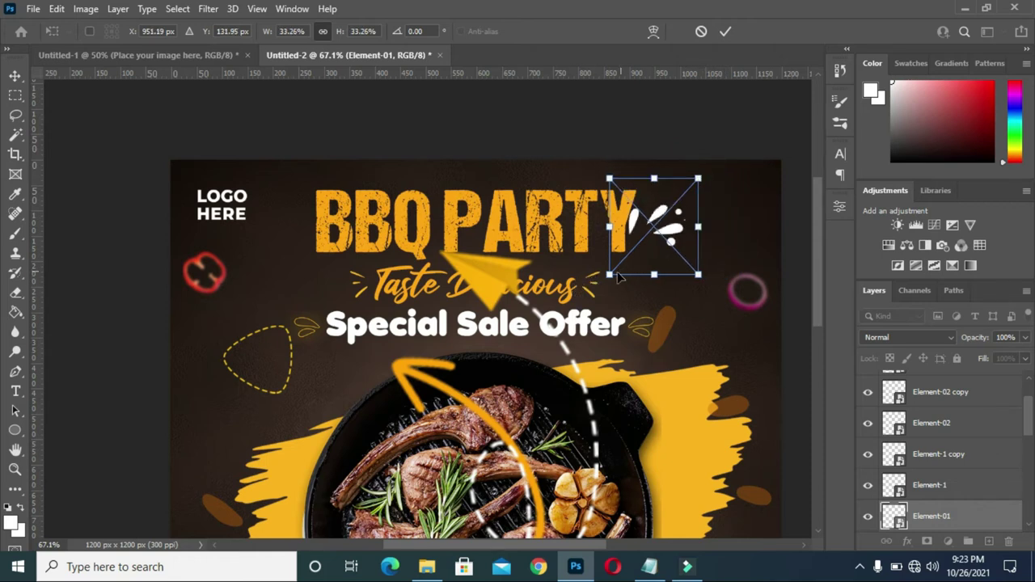
pyautogui.moveTo(609, 276); pyautogui.dragTo(623, 264)
pyautogui.click(677, 228)
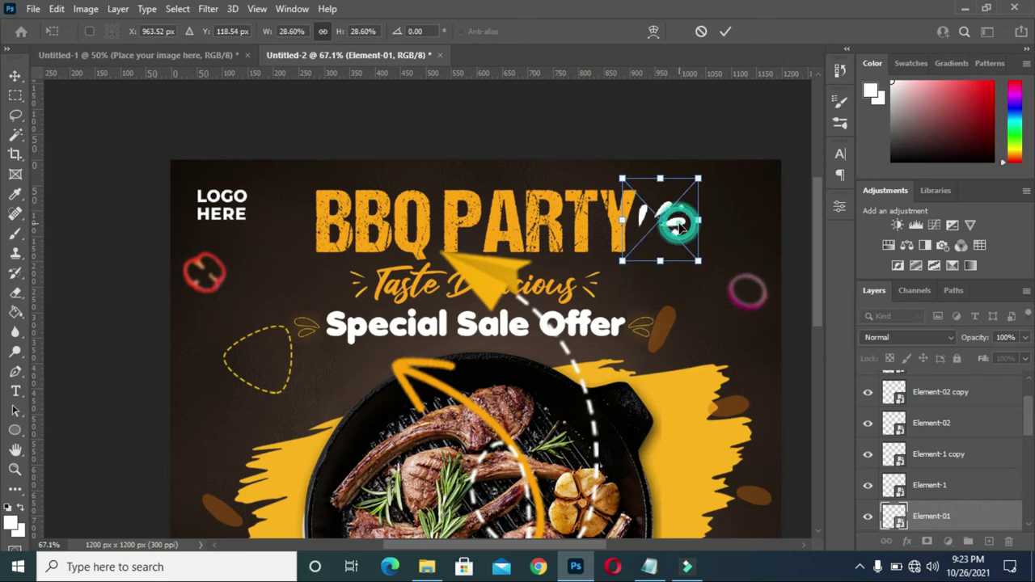
pyautogui.click(725, 31)
# Recolour the Element-01 splash drops yellow with a Color Overlay, save, and close Element-01.png.
pyautogui.doubleClick(896, 518)
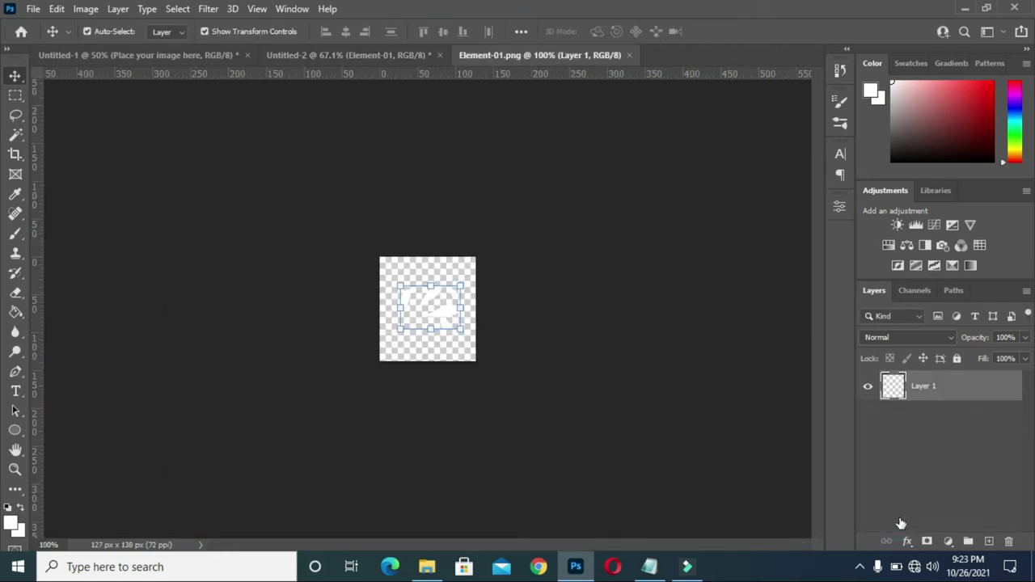
pyautogui.click(893, 386)
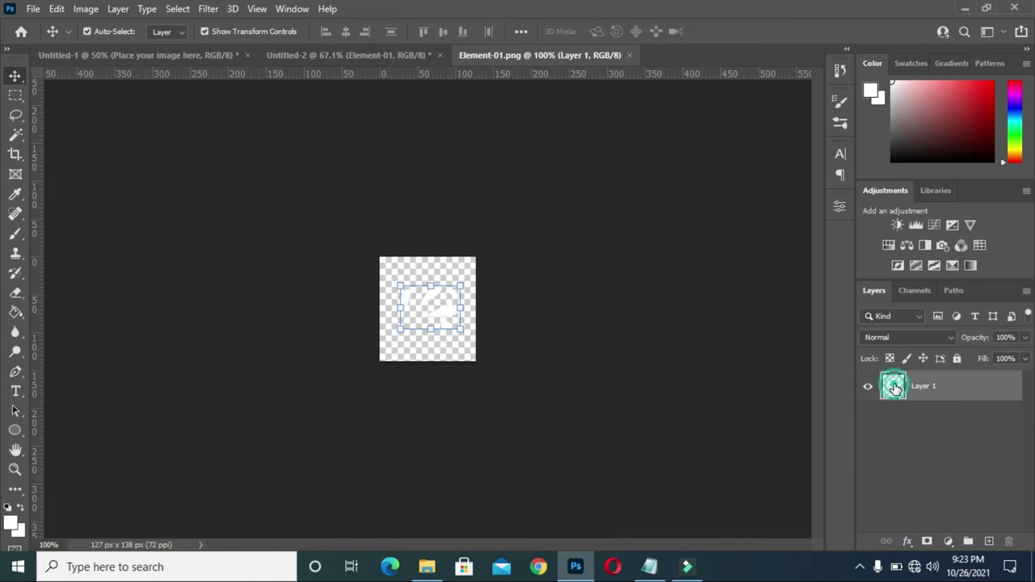
pyautogui.doubleClick(893, 386)
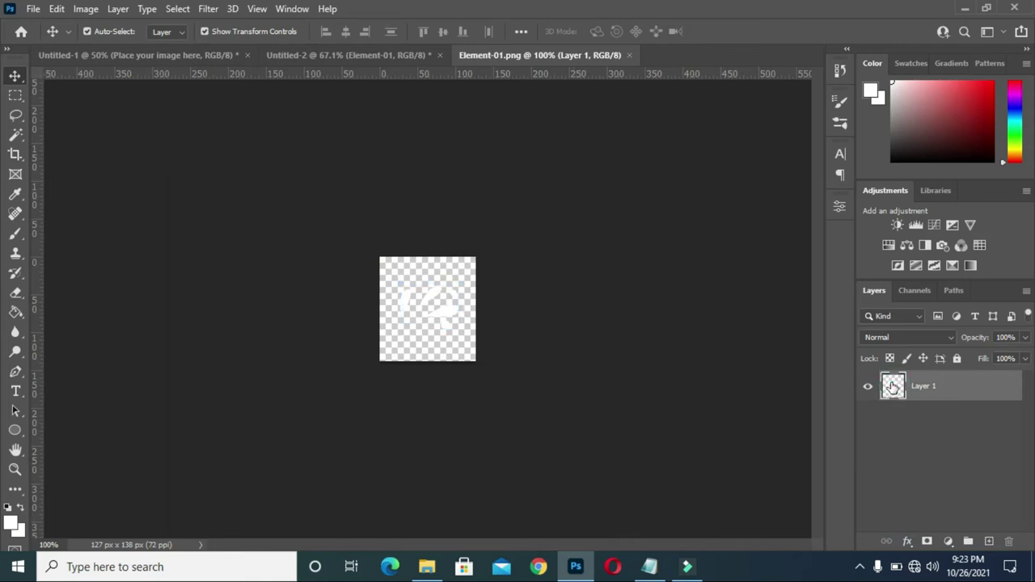
pyautogui.click(449, 312)
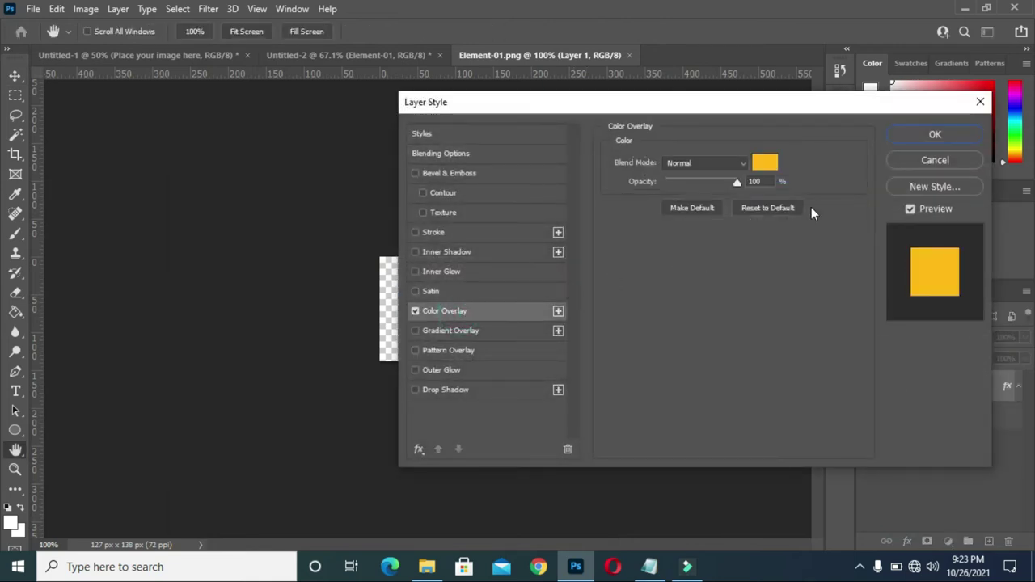
pyautogui.click(916, 136)
pyautogui.hotkey('ctrl', 's')
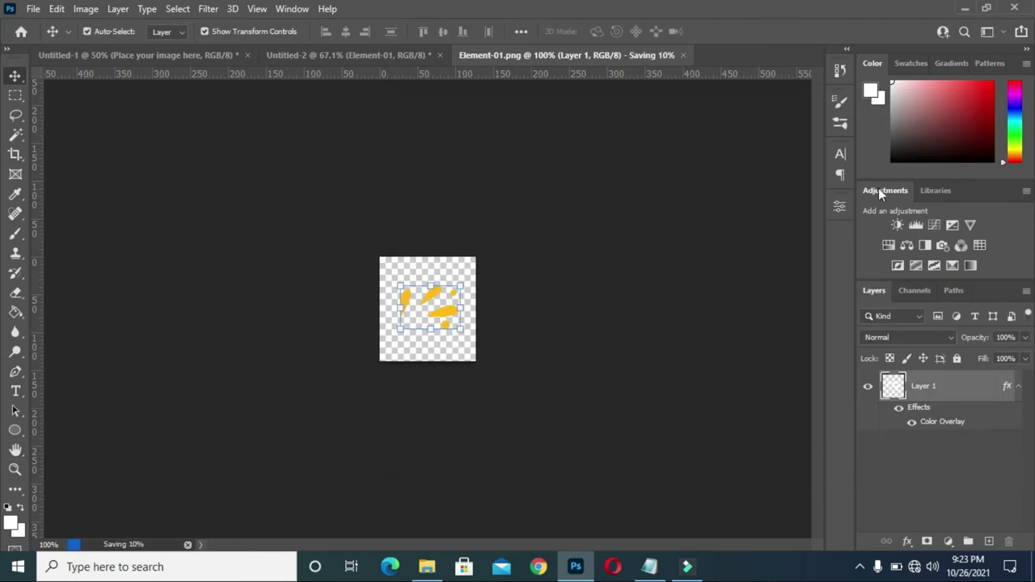
pyautogui.click(630, 55)
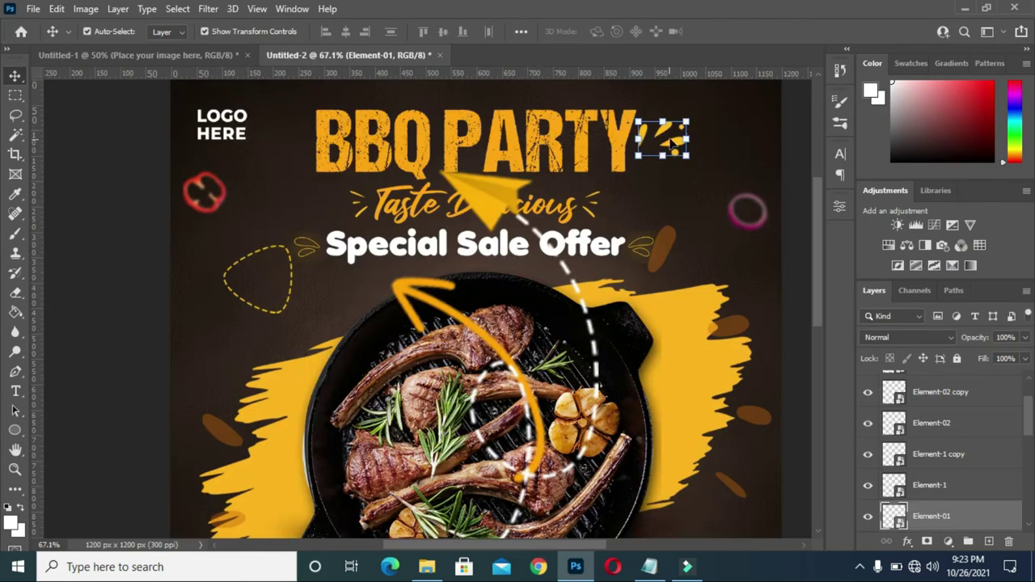
# Duplicate the yellow splash, flip it horizontally, and place it beside LOGO HERE, left of BBQ PARTY.
pyautogui.hotkey('ctrl', 'j')
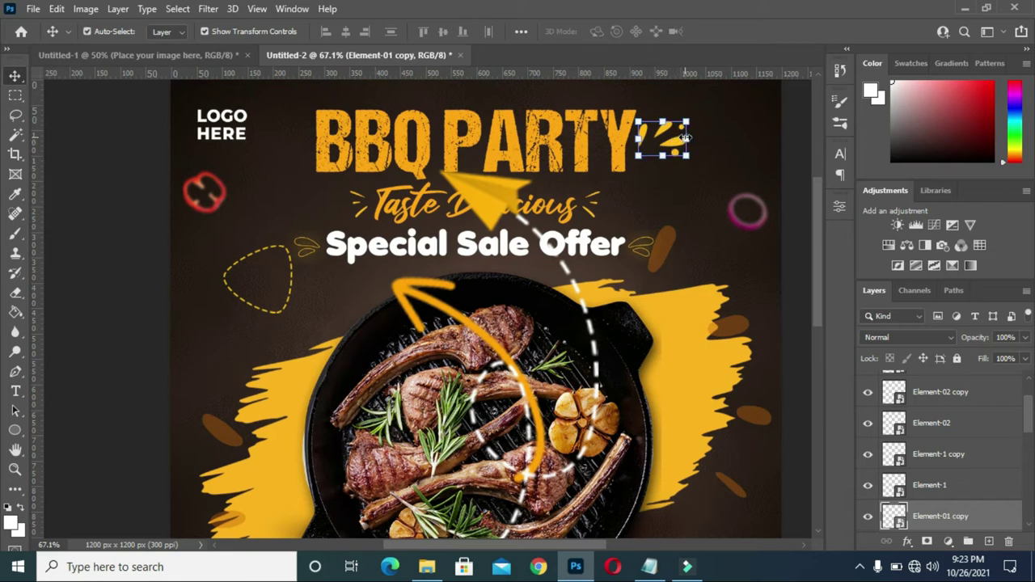
pyautogui.hotkey('ctrl', 't')
pyautogui.moveTo(676, 142); pyautogui.dragTo(679, 142)
pyautogui.moveTo(489, 152); pyautogui.dragTo(306, 158)
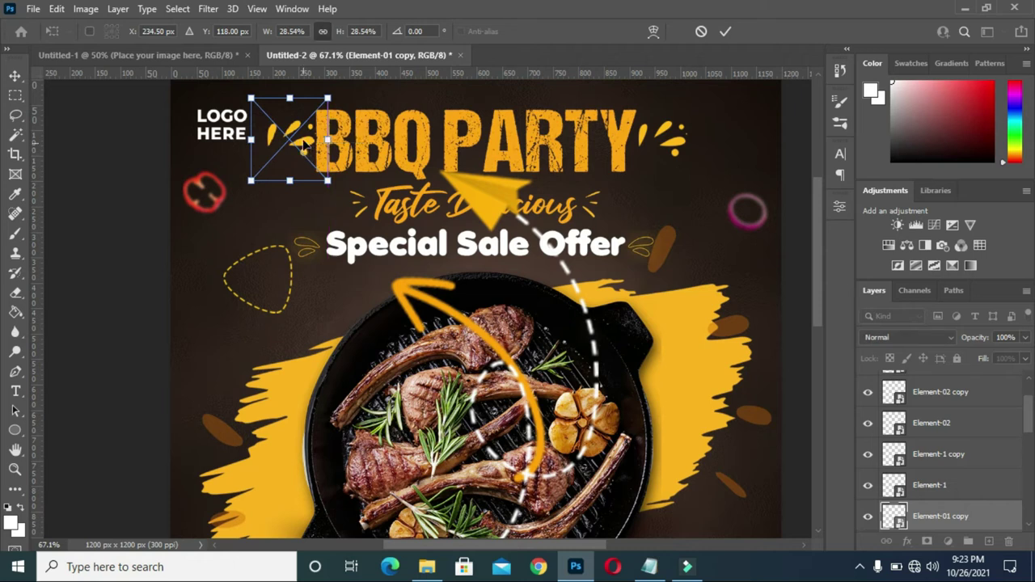
pyautogui.rightClick(289, 188)
pyautogui.click(340, 418)
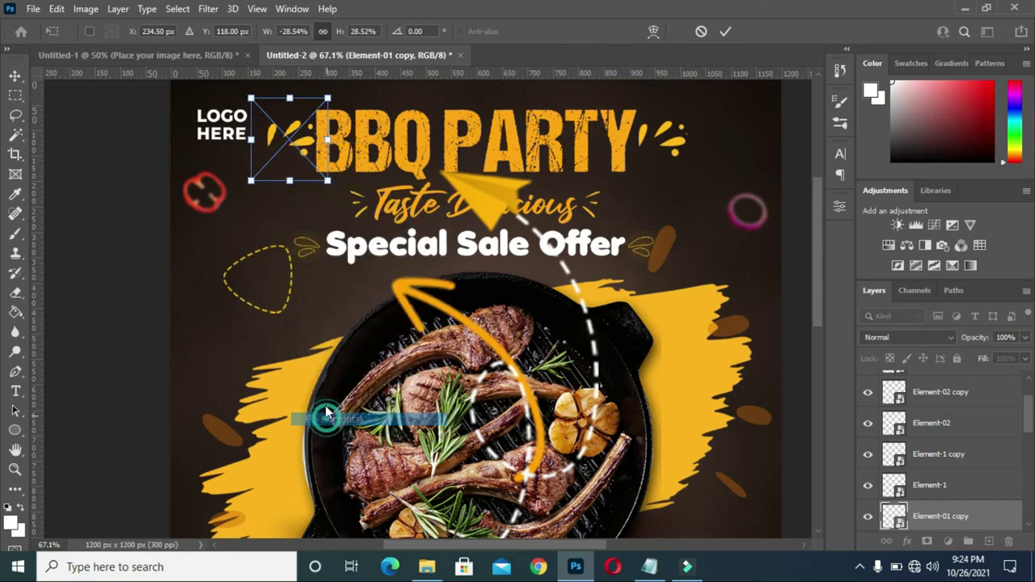
pyautogui.press('Left')
pyautogui.press('Left')
pyautogui.press('Left')
pyautogui.press('Left')
pyautogui.press('Left')
pyautogui.press('Left')
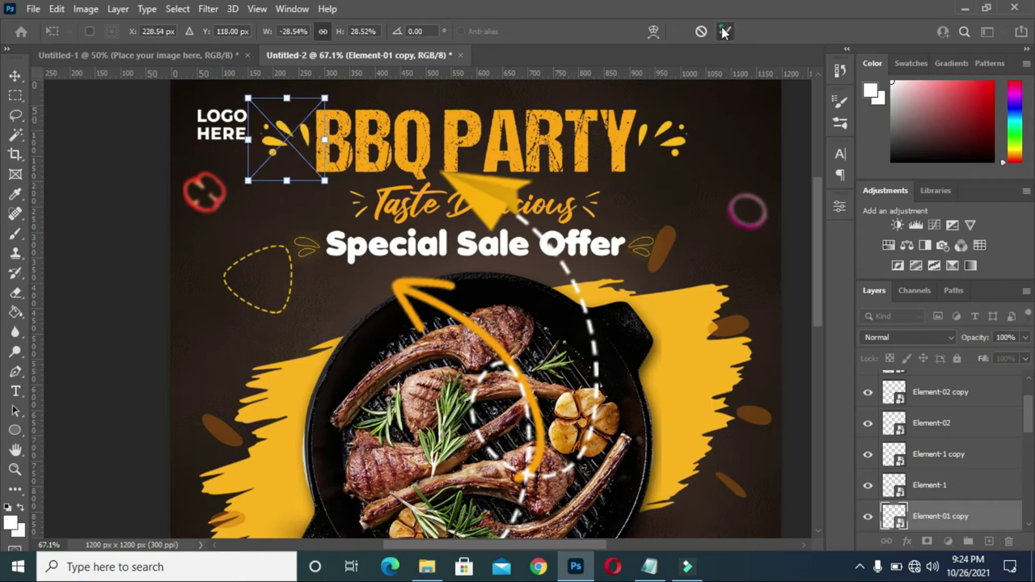
pyautogui.click(723, 31)
pyautogui.hotkey('ctrl', '0')
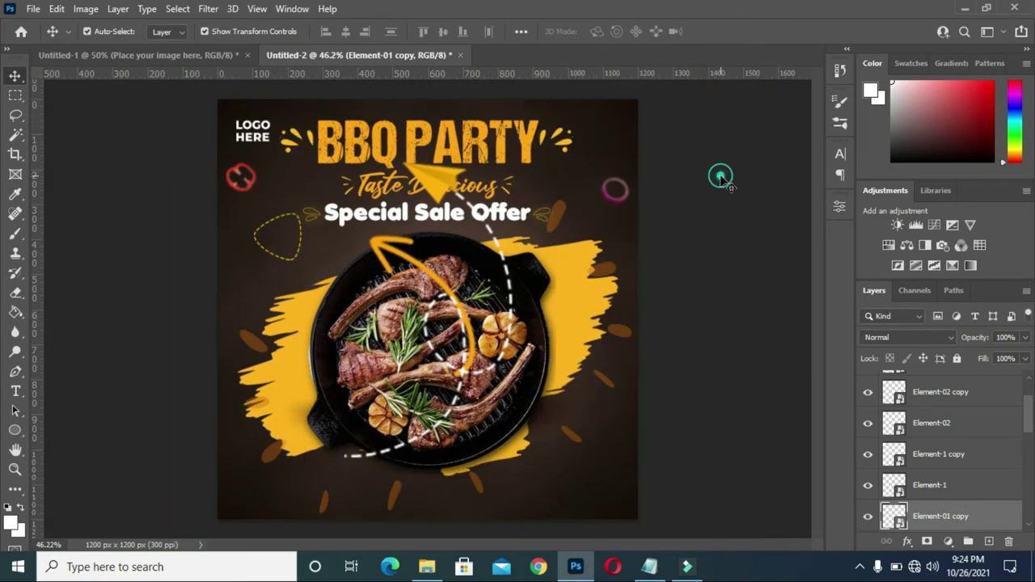
# Scale the dashed Line icon to 26.82%, rotate it 35.46°, and set it at the pan's lower right.
pyautogui.click(720, 177)
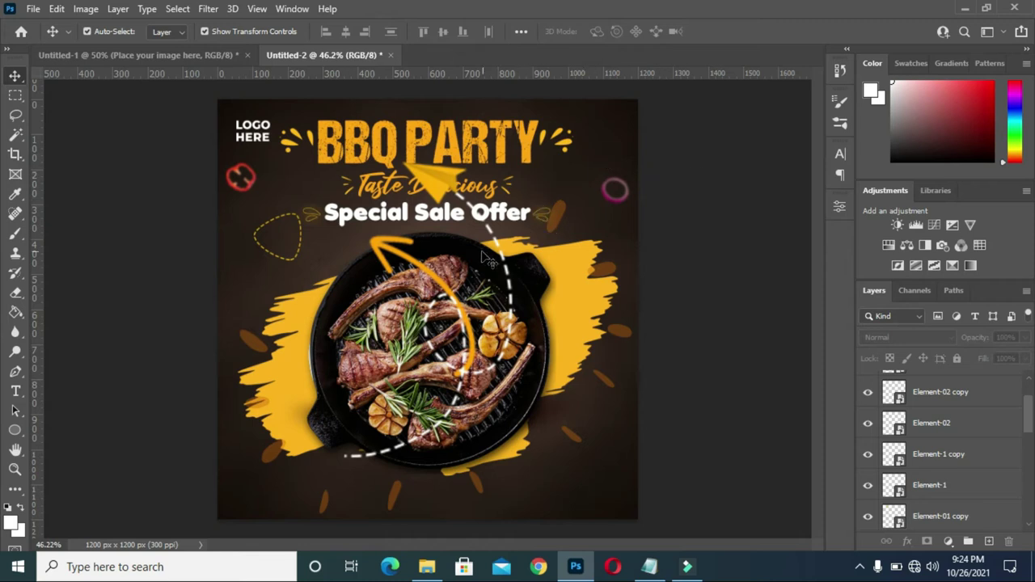
pyautogui.click(442, 171)
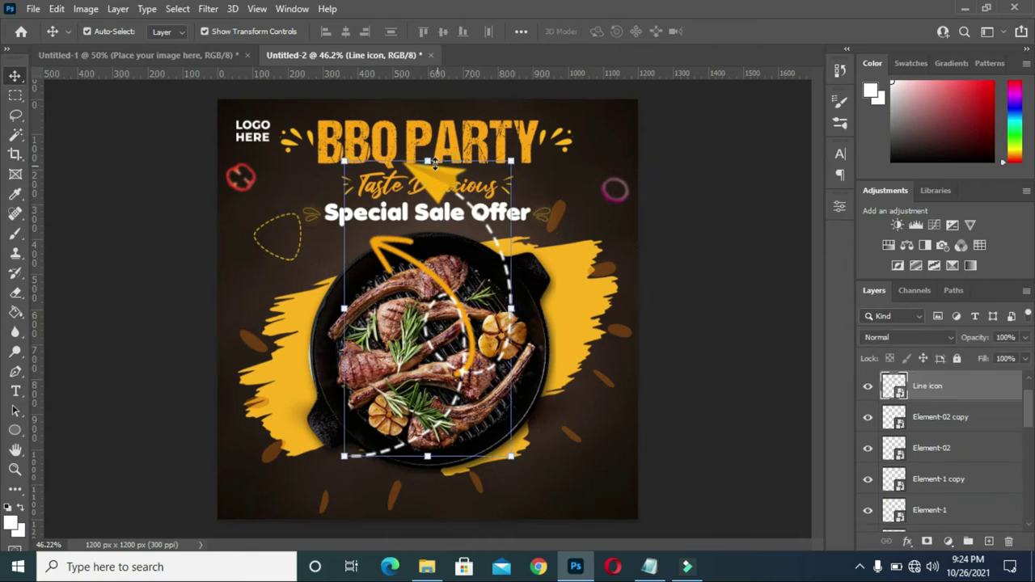
pyautogui.moveTo(427, 161); pyautogui.dragTo(569, 211)
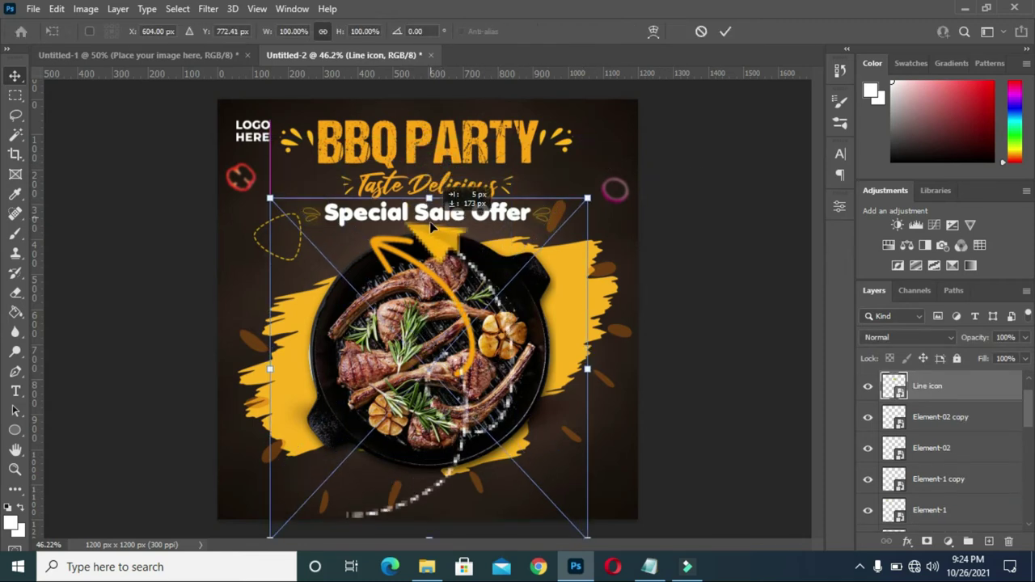
pyautogui.moveTo(585, 203)
pyautogui.mouseDown()
pyautogui.moveTo(460, 401)
pyautogui.moveTo(364, 490)
pyautogui.mouseUp()
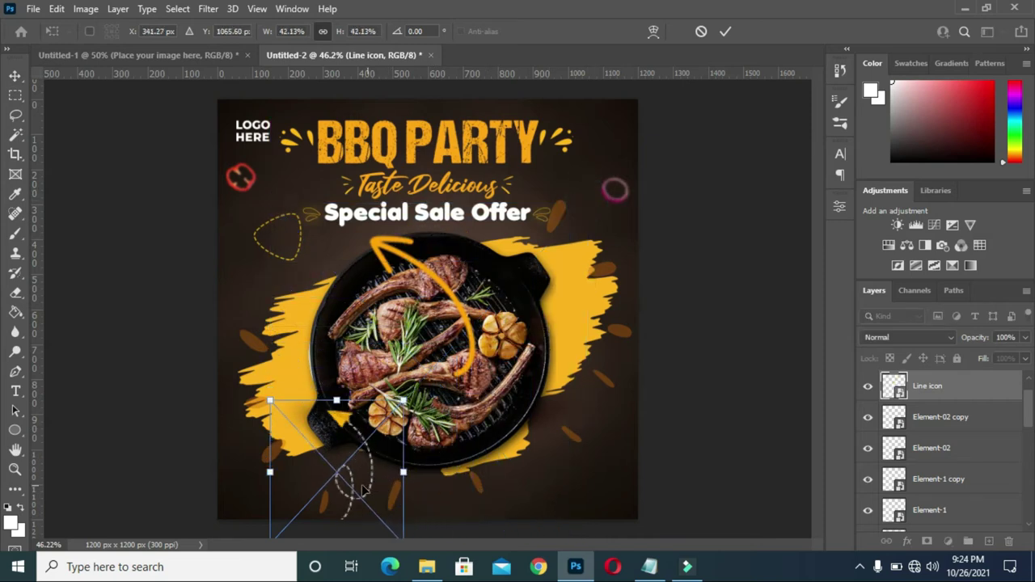
pyautogui.moveTo(342, 449); pyautogui.dragTo(475, 380)
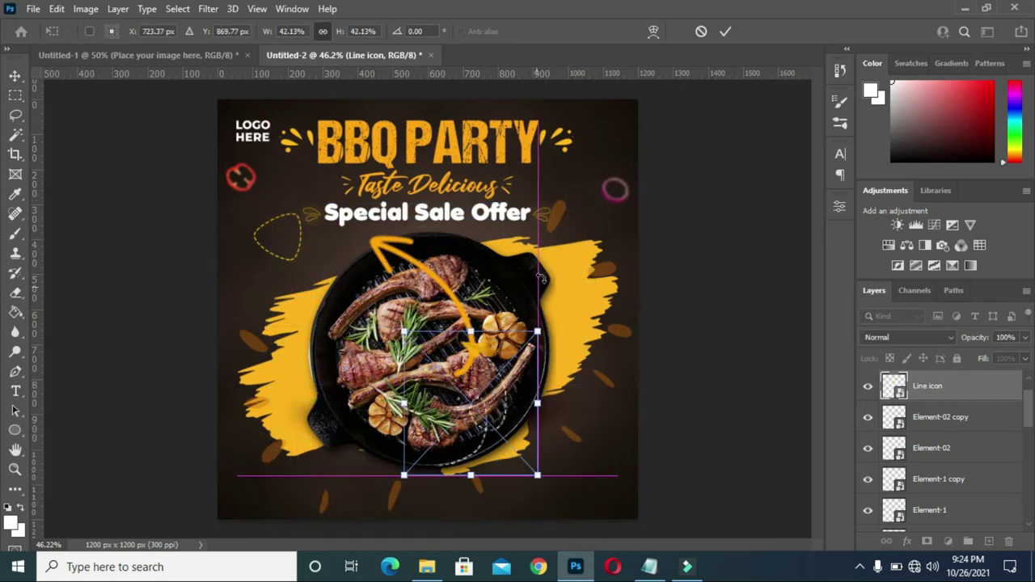
pyautogui.moveTo(538, 330); pyautogui.dragTo(489, 384)
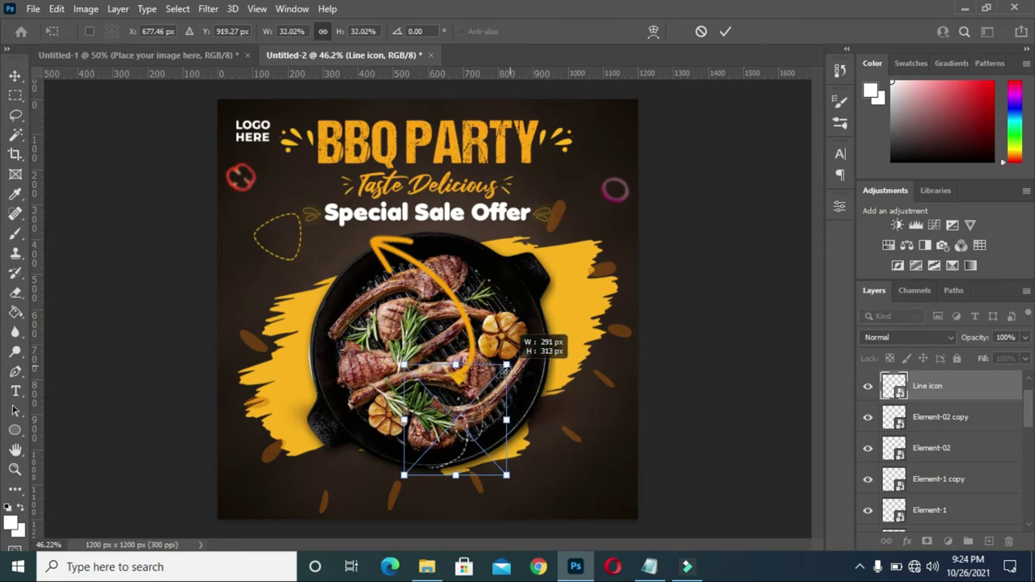
pyautogui.moveTo(466, 432); pyautogui.dragTo(573, 450)
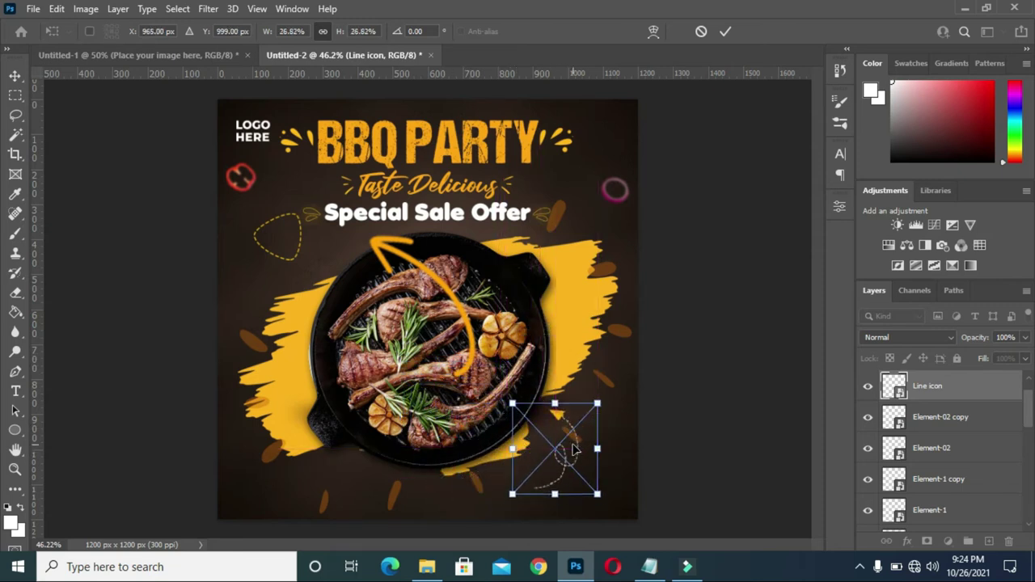
pyautogui.moveTo(604, 391); pyautogui.dragTo(628, 431)
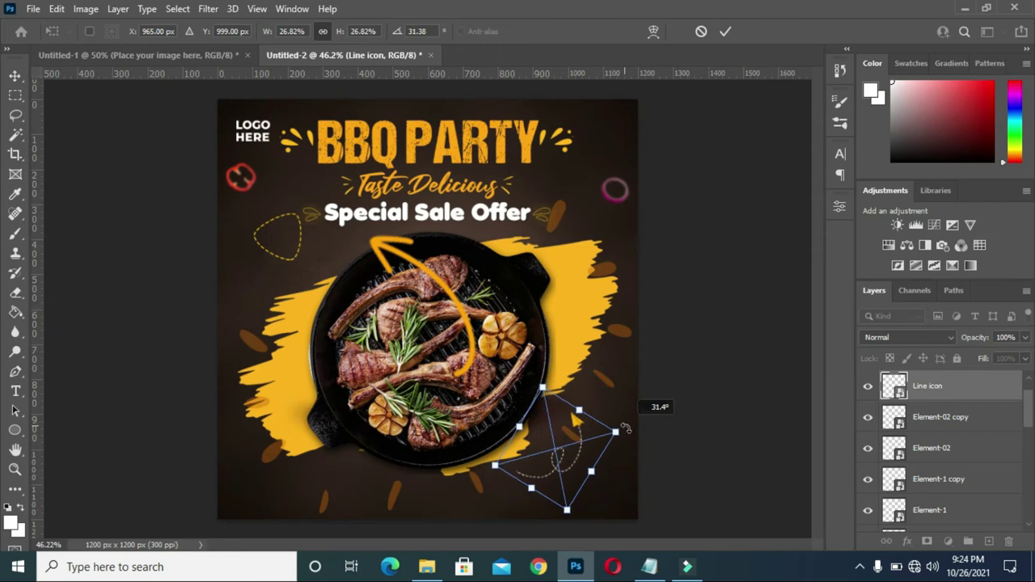
pyautogui.moveTo(581, 461); pyautogui.dragTo(550, 463)
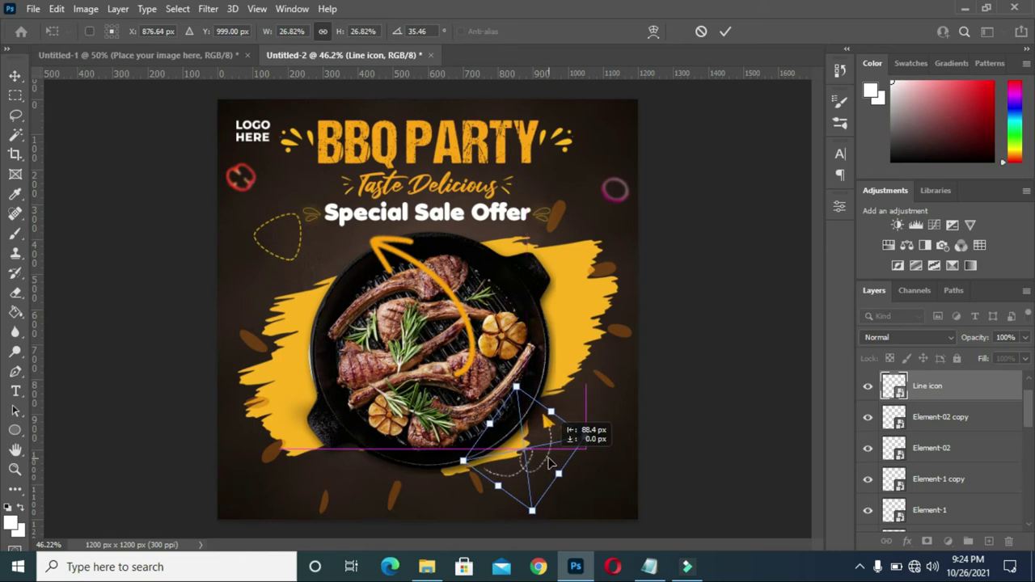
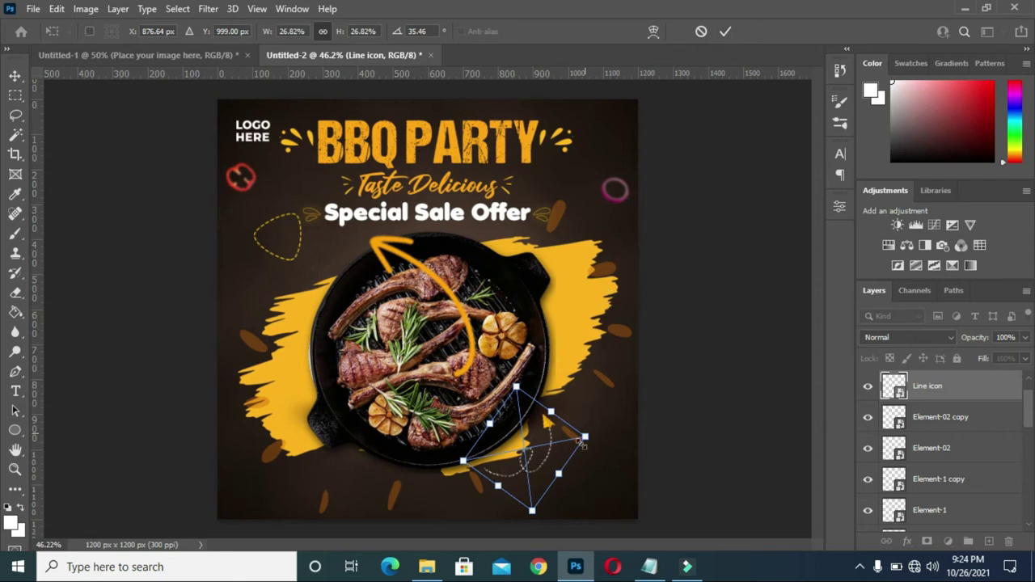
# Scale the dashed curly line icon up beside the skillet and commit the transform.
pyautogui.moveTo(586, 437); pyautogui.dragTo(609, 431)
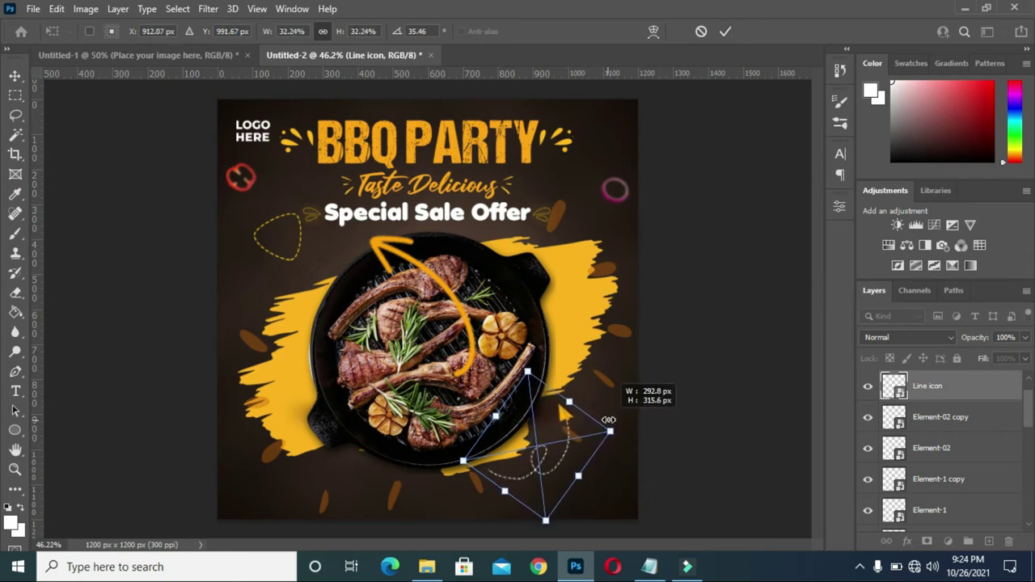
pyautogui.click(724, 30)
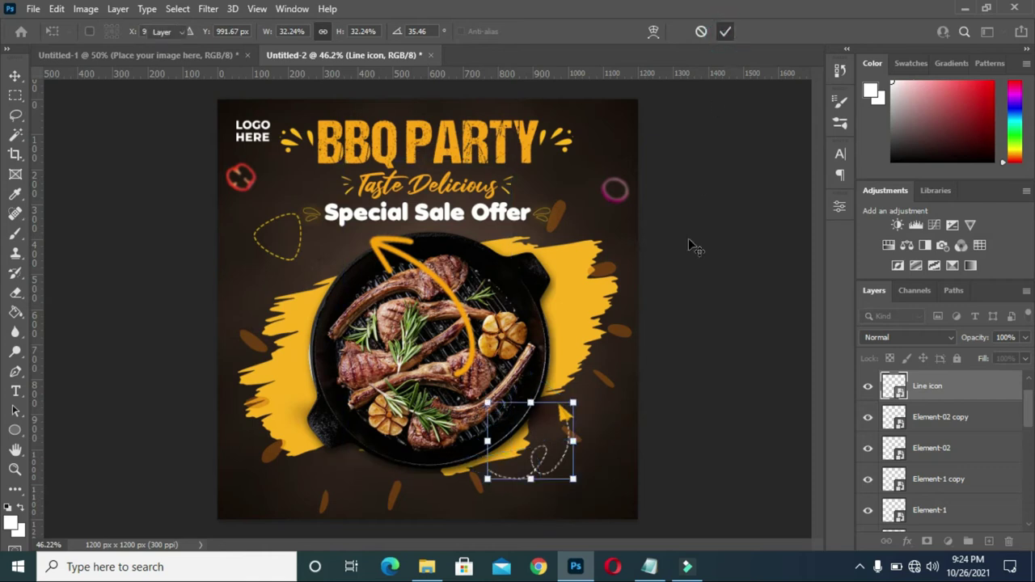
# Mirror the Arrow-01 arrow horizontally, scale it to about 27.81%, and place it left of the skillet.
pyautogui.click(393, 257)
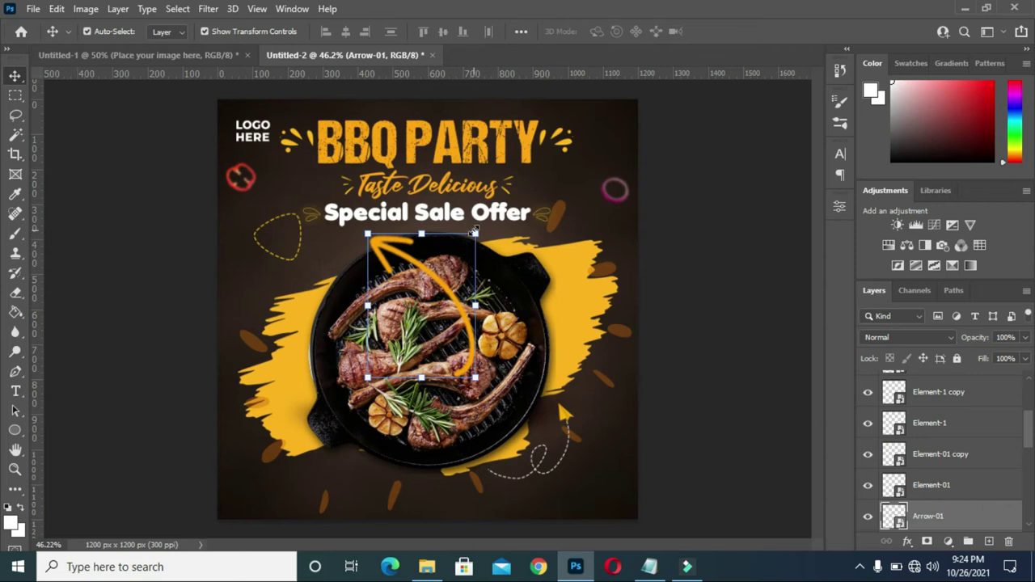
pyautogui.hotkey('ctrl', 't')
pyautogui.moveTo(417, 283)
pyautogui.mouseDown()
pyautogui.moveTo(332, 335)
pyautogui.moveTo(295, 293)
pyautogui.mouseUp()
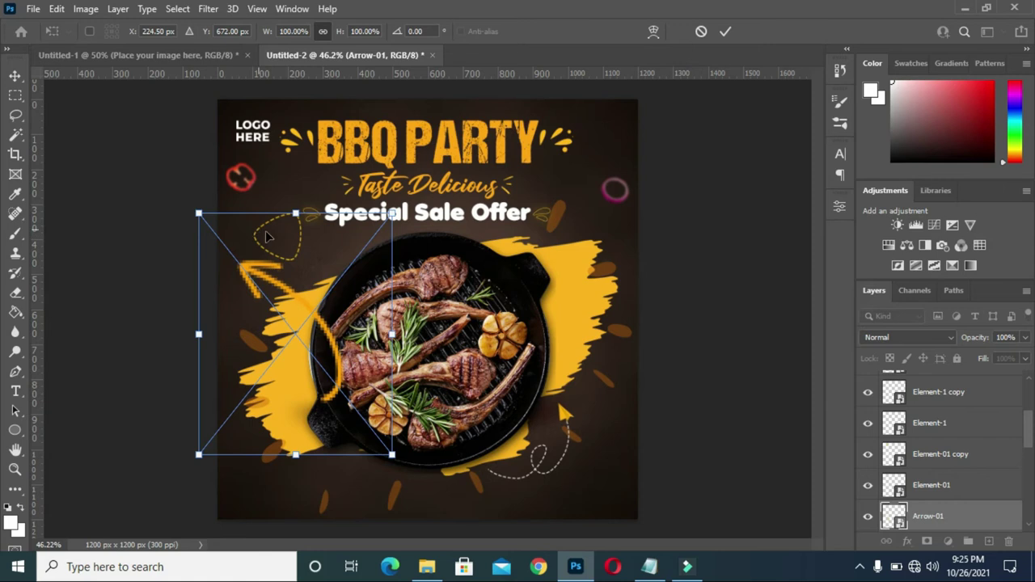
pyautogui.rightClick(299, 217)
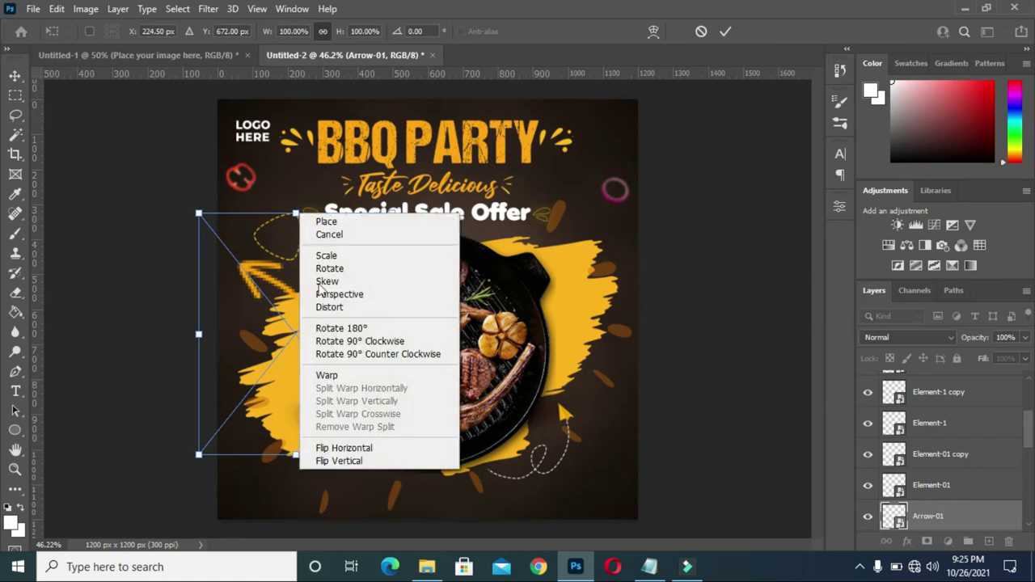
pyautogui.click(351, 449)
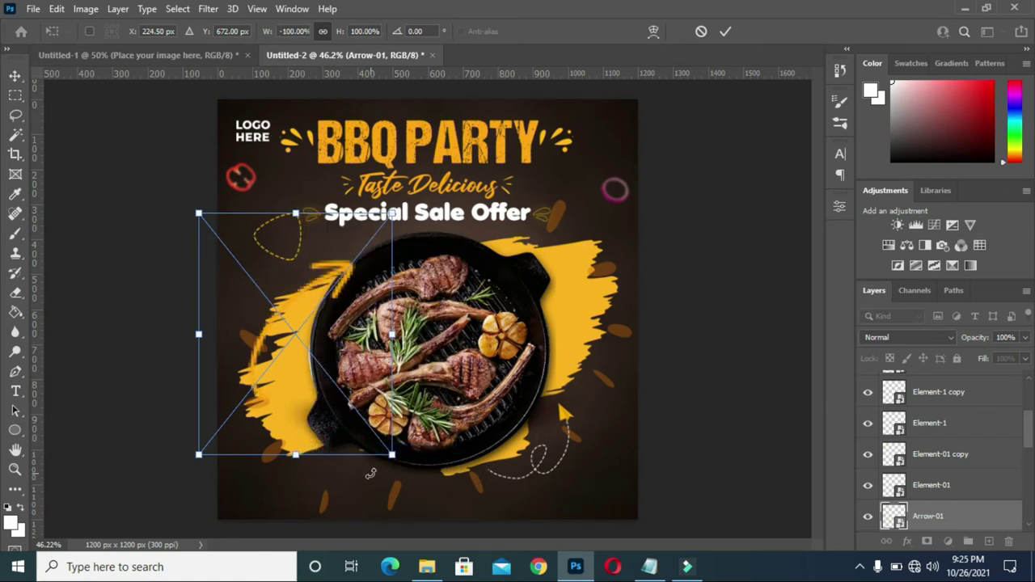
pyautogui.moveTo(391, 457)
pyautogui.mouseDown()
pyautogui.moveTo(247, 300)
pyautogui.moveTo(248, 312)
pyautogui.moveTo(202, 330)
pyautogui.moveTo(221, 307)
pyautogui.moveTo(251, 304)
pyautogui.moveTo(246, 295)
pyautogui.moveTo(221, 304)
pyautogui.moveTo(248, 307)
pyautogui.mouseUp()
pyautogui.click(217, 309)
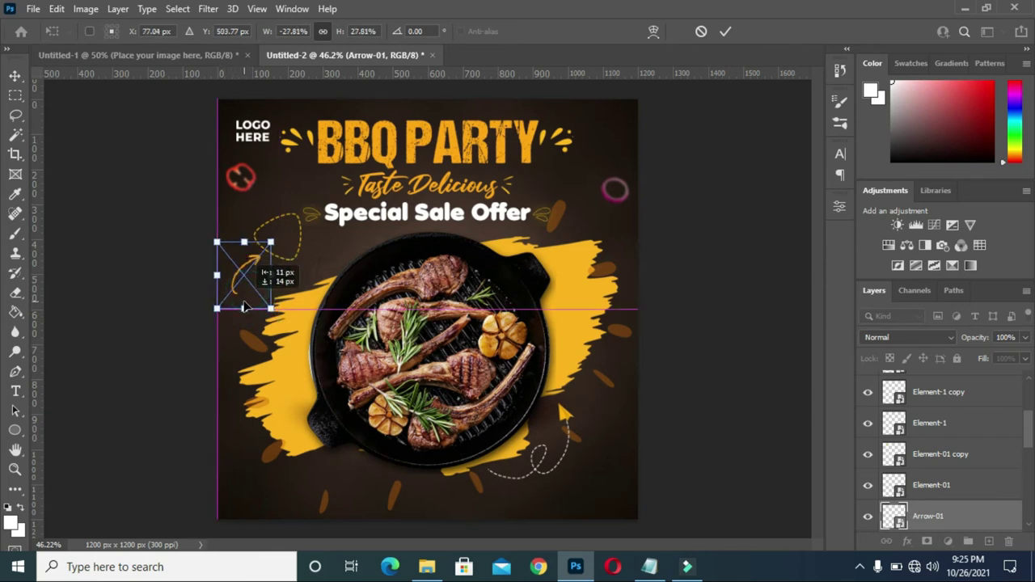
pyautogui.click(725, 31)
pyautogui.click(723, 153)
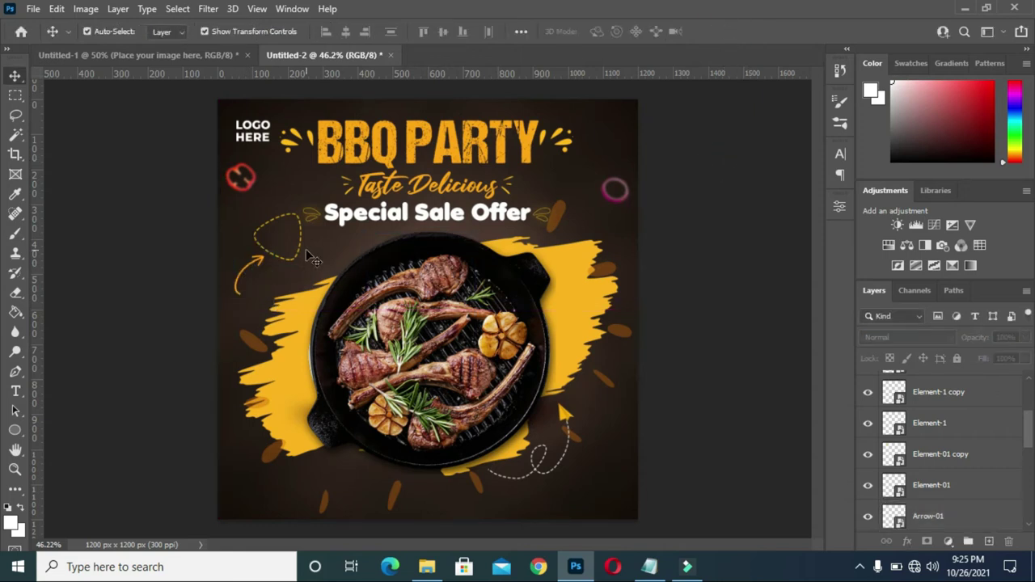
pyautogui.scroll(2, 311, 257)
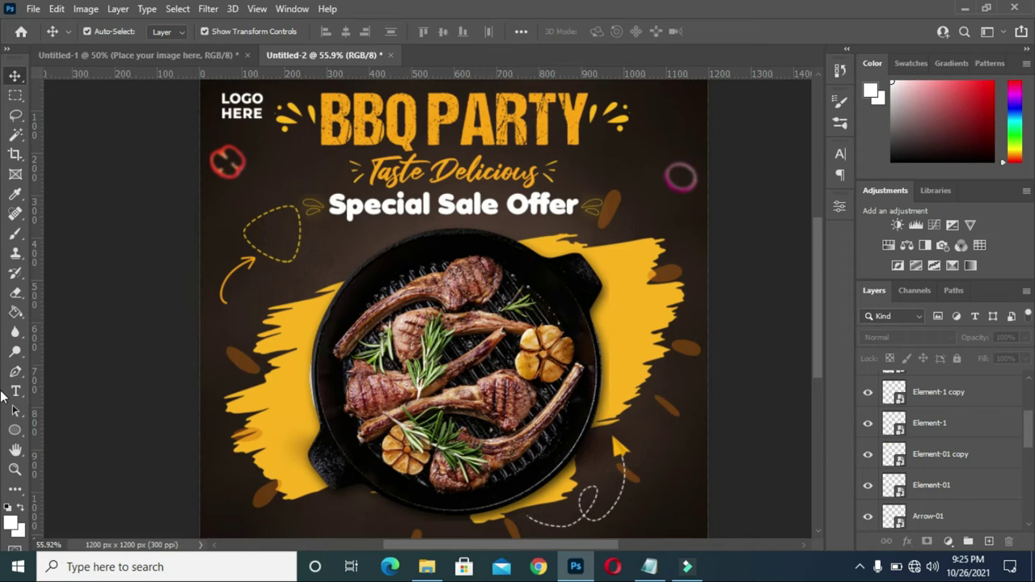
# Add a two-line text block reading 50% and OFF left of the heading.
pyautogui.click(15, 391)
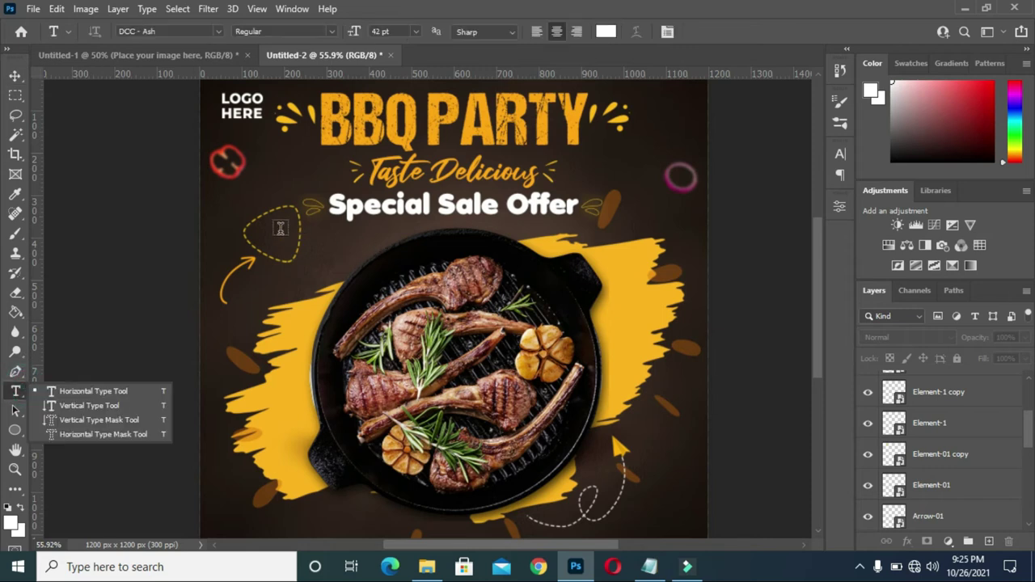
pyautogui.click(314, 241)
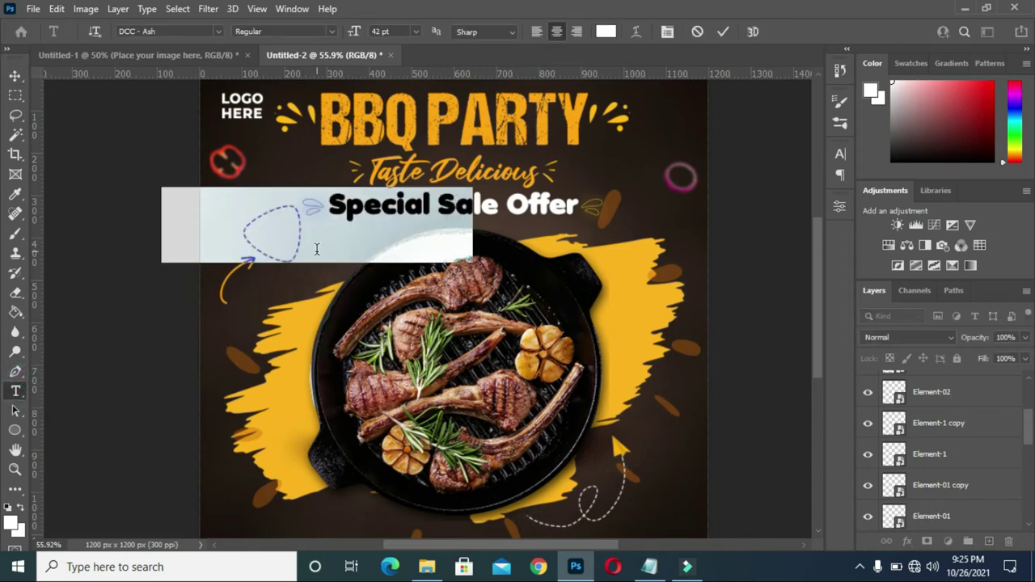
pyautogui.write('50')
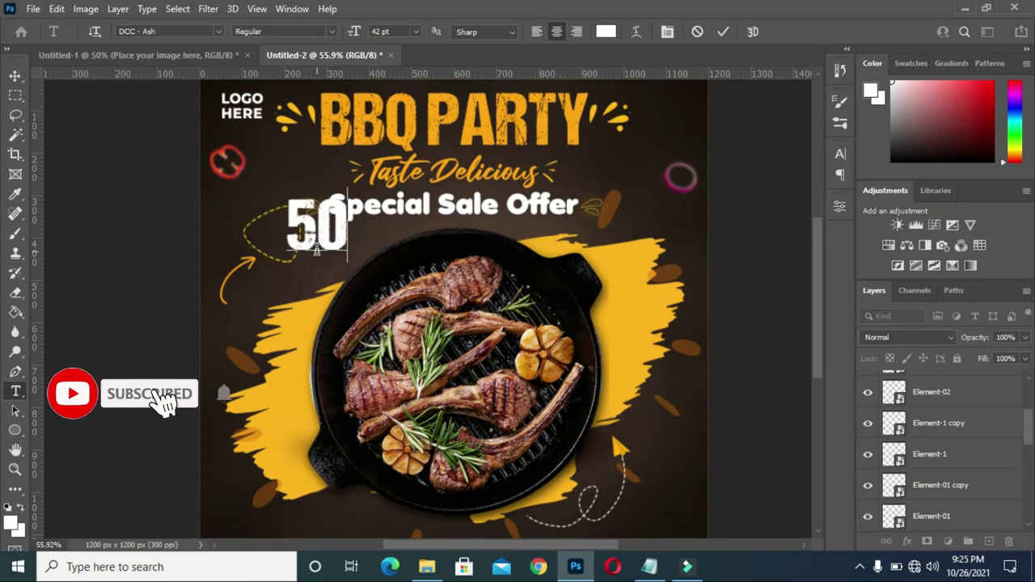
pyautogui.write('%')
pyautogui.press('Return')
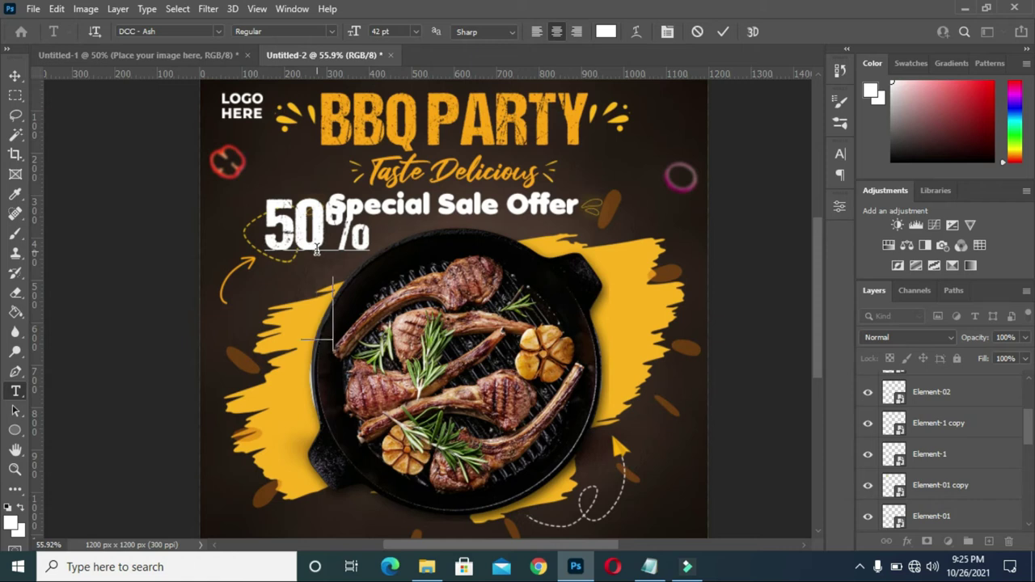
pyautogui.write('OFF')
pyautogui.click(723, 32)
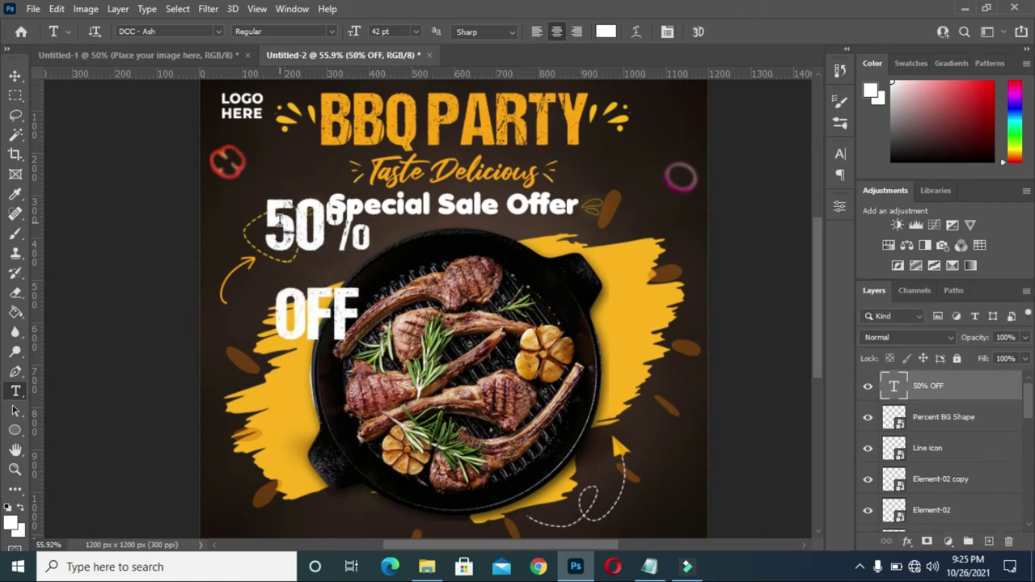
# Set the 50% line to Fair Prosper and the OFF line to Montserrat Bold.
pyautogui.moveTo(272, 220); pyautogui.dragTo(369, 236)
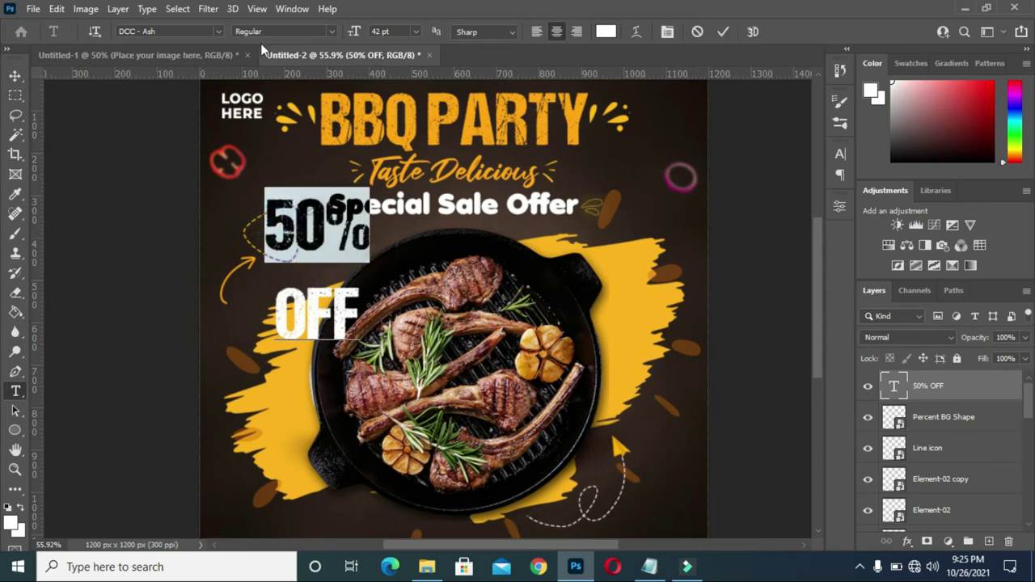
pyautogui.click(218, 32)
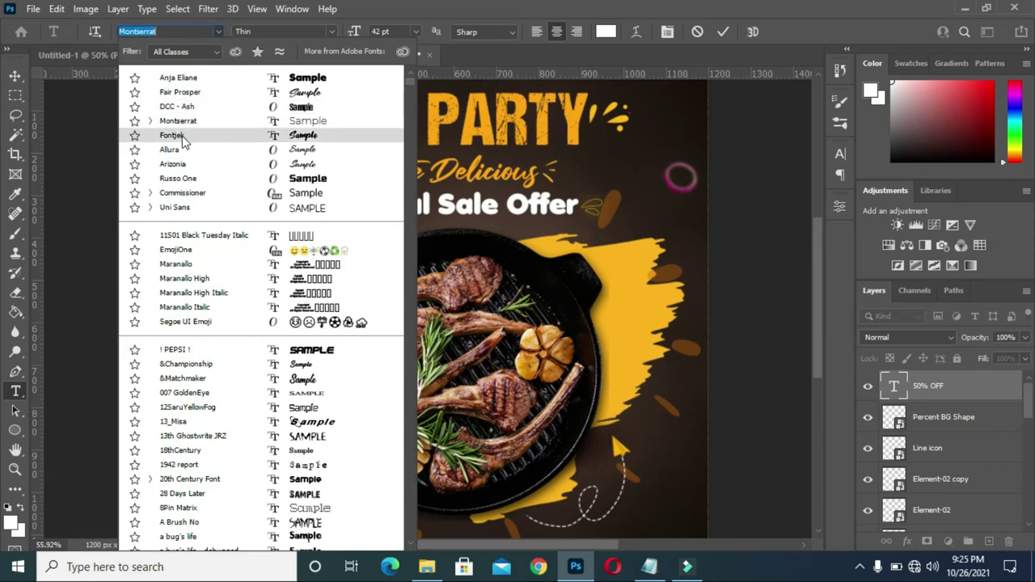
pyautogui.click(185, 95)
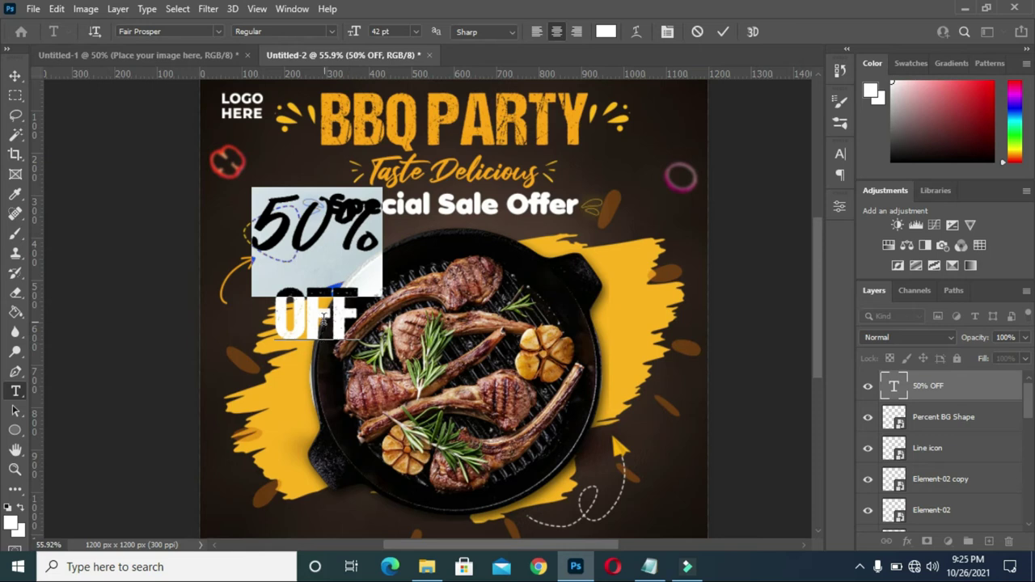
pyautogui.moveTo(276, 315); pyautogui.dragTo(352, 317)
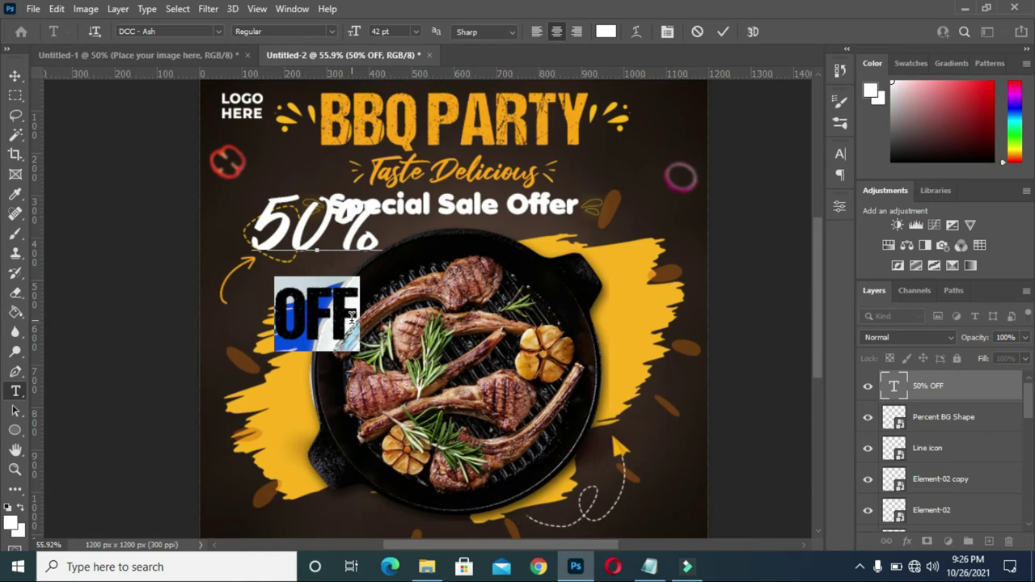
pyautogui.click(219, 31)
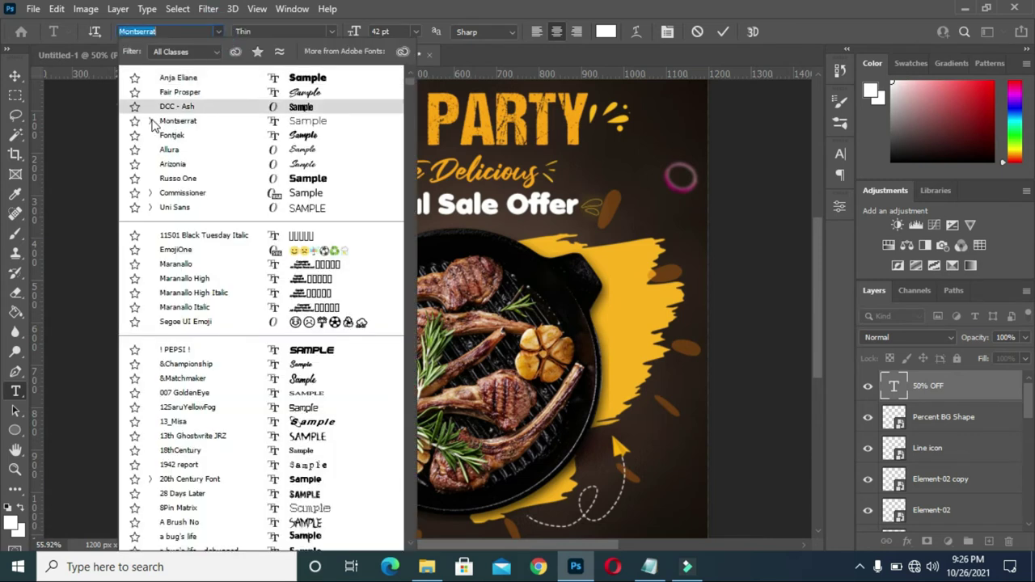
pyautogui.click(151, 121)
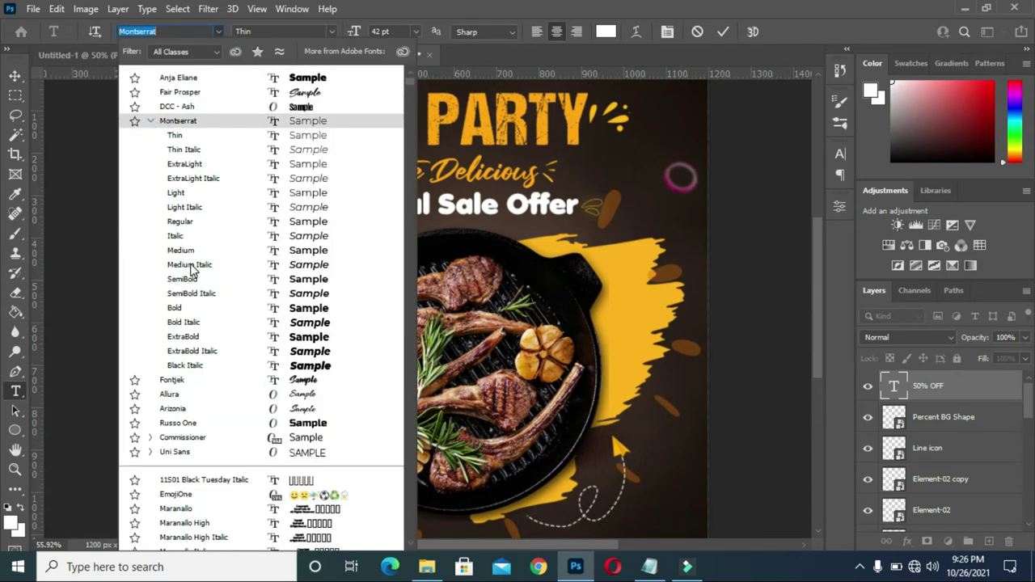
pyautogui.click(176, 308)
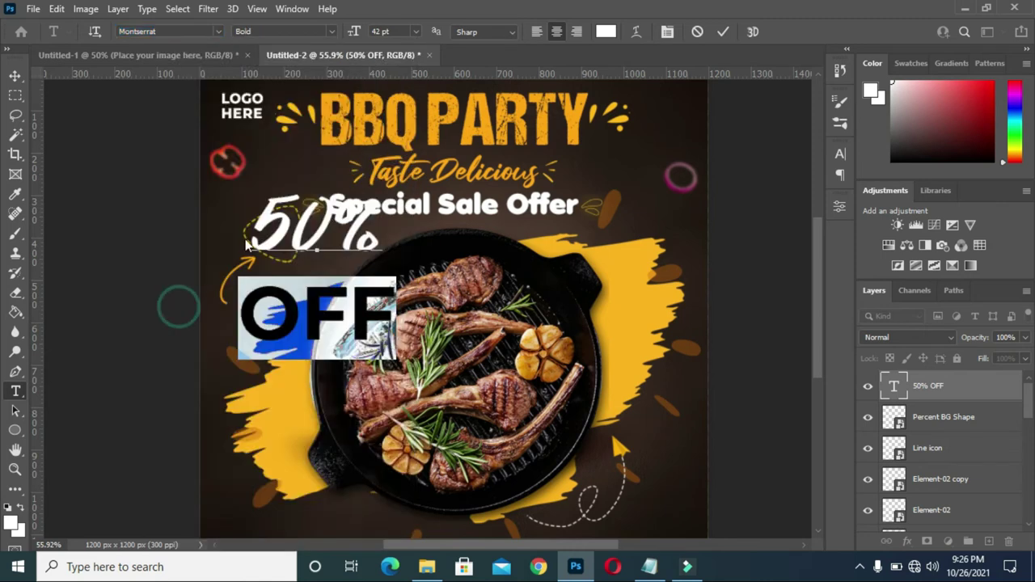
pyautogui.click(723, 32)
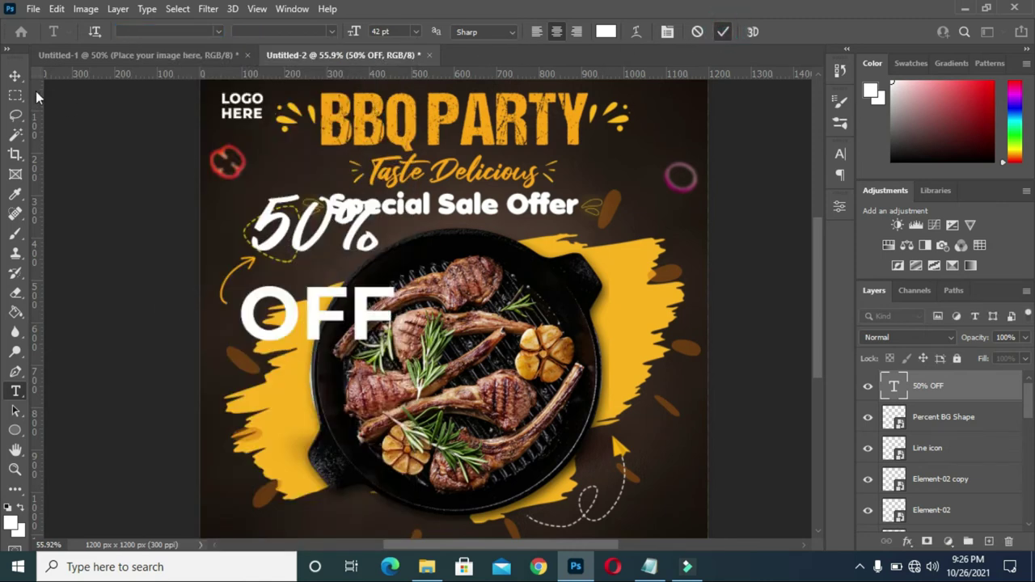
pyautogui.click(15, 75)
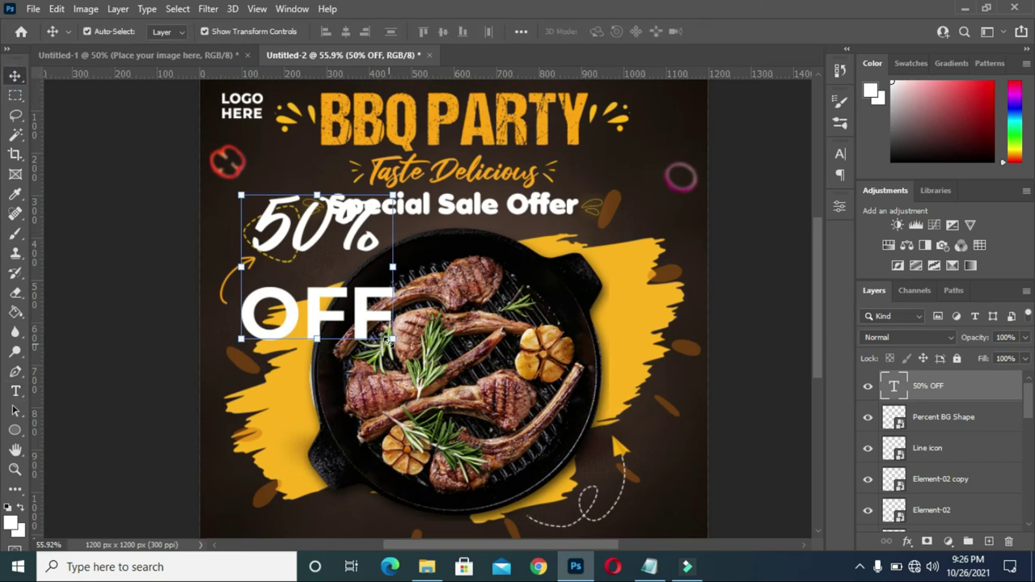
# Shrink the 50% OFF text and move it into the dashed triangle badge.
pyautogui.moveTo(391, 339); pyautogui.dragTo(392, 284)
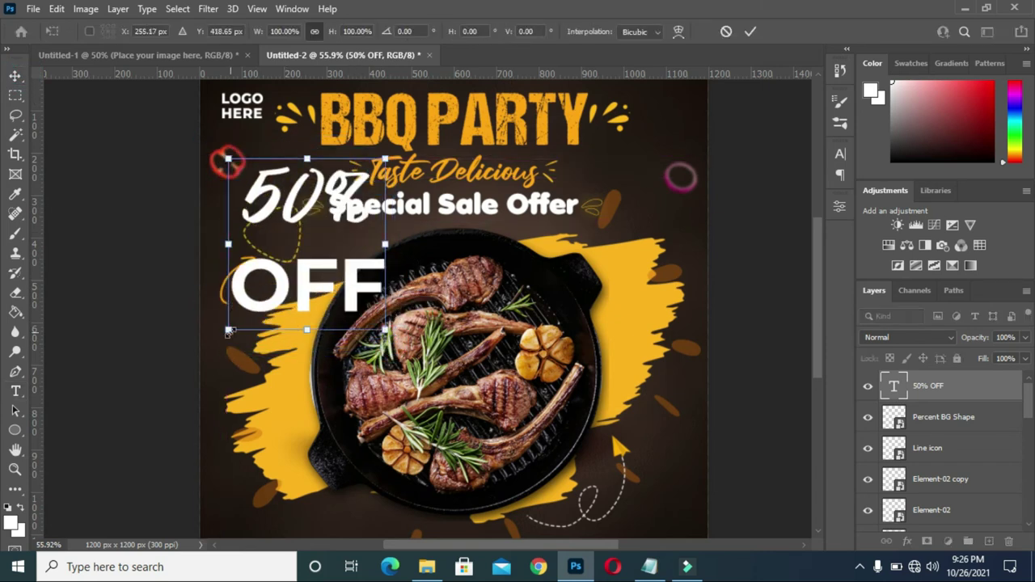
pyautogui.moveTo(228, 330); pyautogui.dragTo(301, 252)
pyautogui.moveTo(386, 155)
pyautogui.mouseDown()
pyautogui.moveTo(323, 241)
pyautogui.moveTo(277, 250)
pyautogui.moveTo(301, 206)
pyautogui.mouseUp()
pyautogui.moveTo(280, 244); pyautogui.dragTo(280, 253)
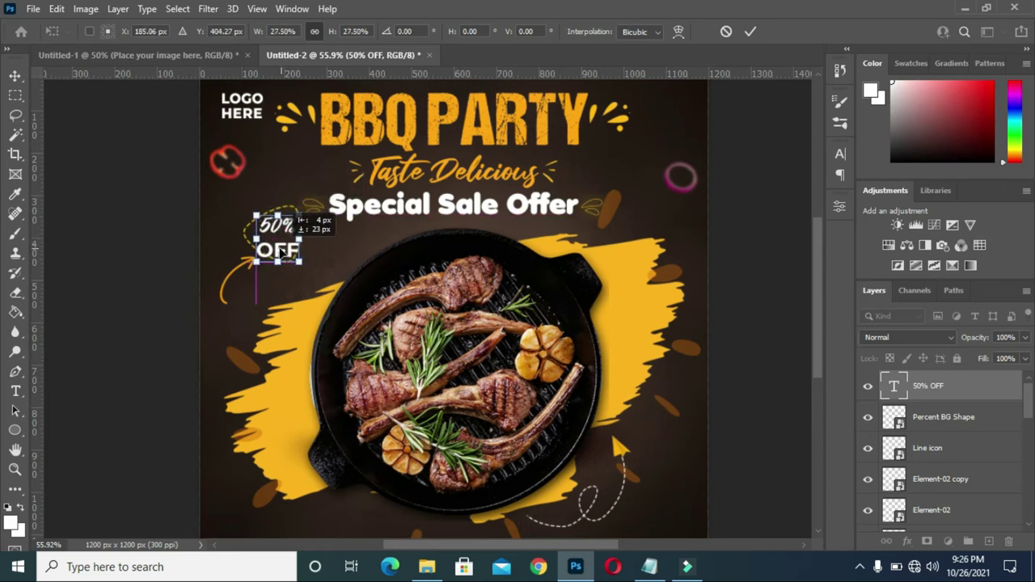
pyautogui.click(750, 32)
# Tighten the line spacing between 50% and OFF in the Character settings.
pyautogui.click(839, 154)
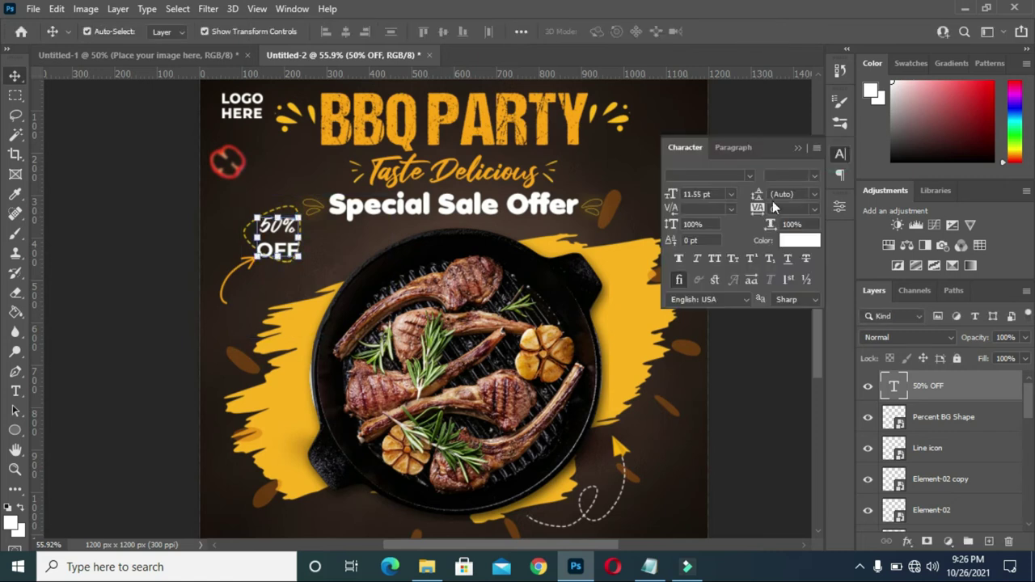
pyautogui.moveTo(755, 197); pyautogui.dragTo(751, 195)
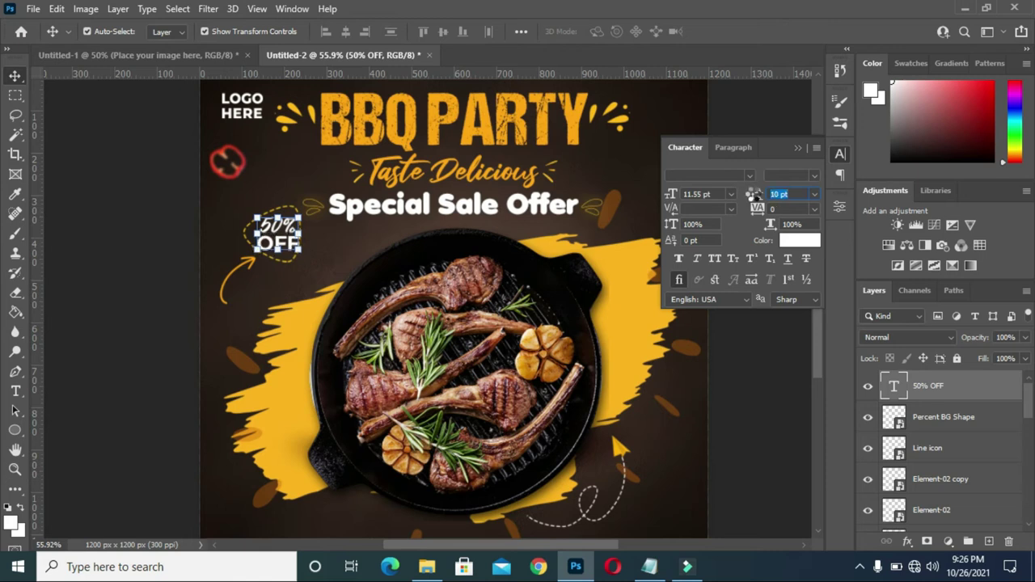
pyautogui.click(797, 148)
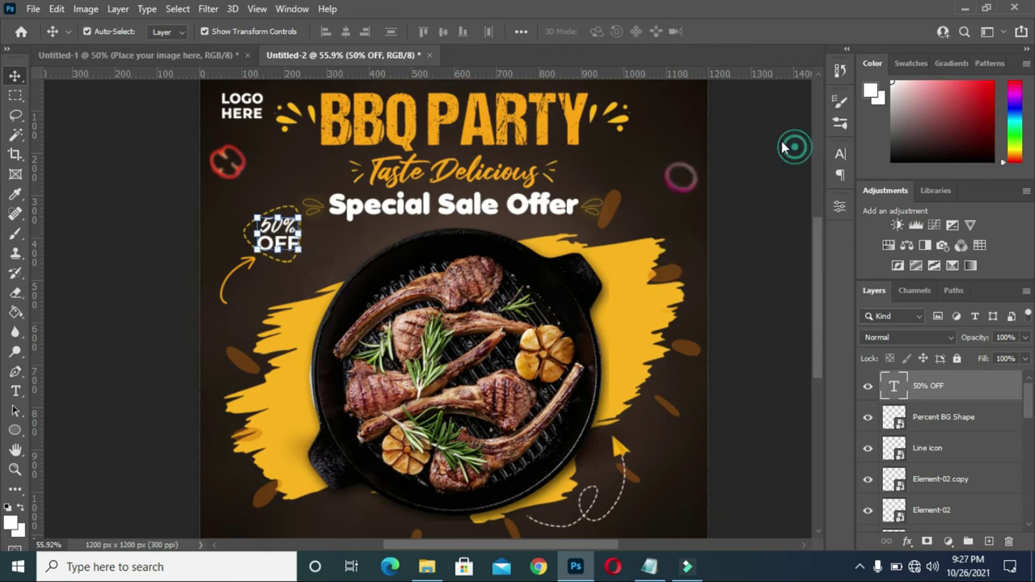
pyautogui.click(732, 117)
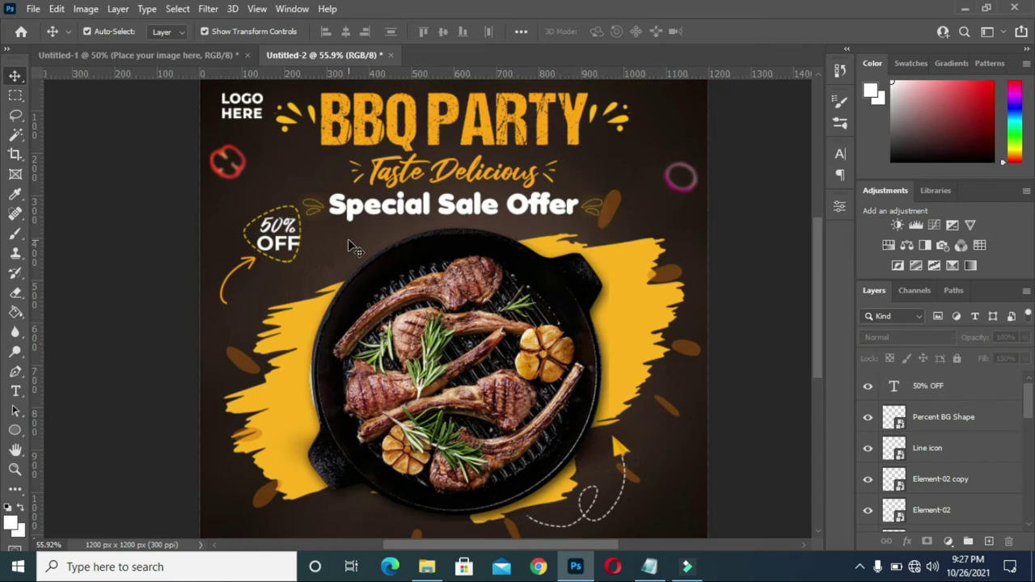
pyautogui.scroll(2, 310, 263)
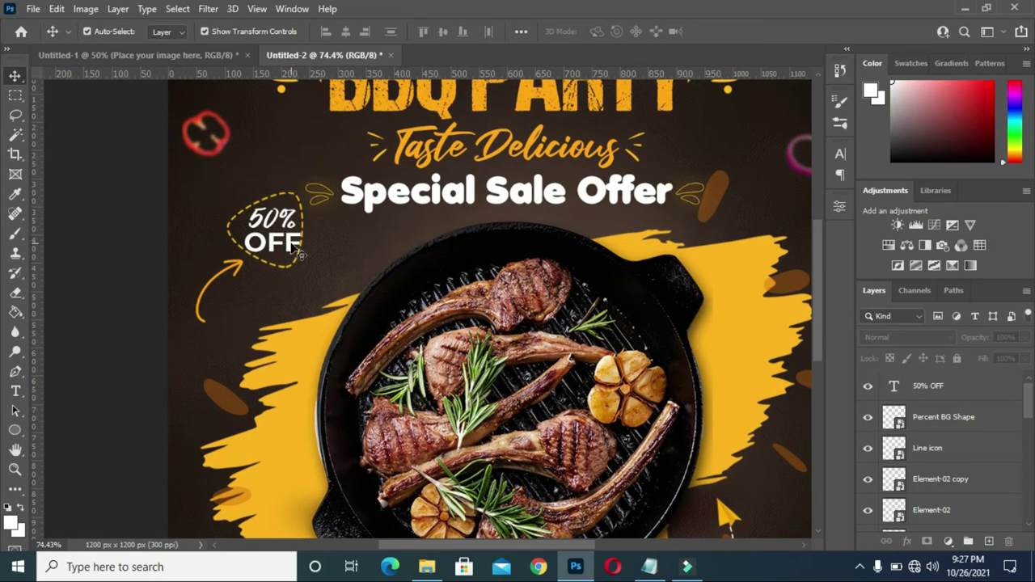
# Scale the 50% OFF text to about 92.56% and nudge it to sit neatly in the badge.
pyautogui.click(277, 247)
pyautogui.press('Left')
pyautogui.press('Left')
pyautogui.press('Left')
pyautogui.press('Left')
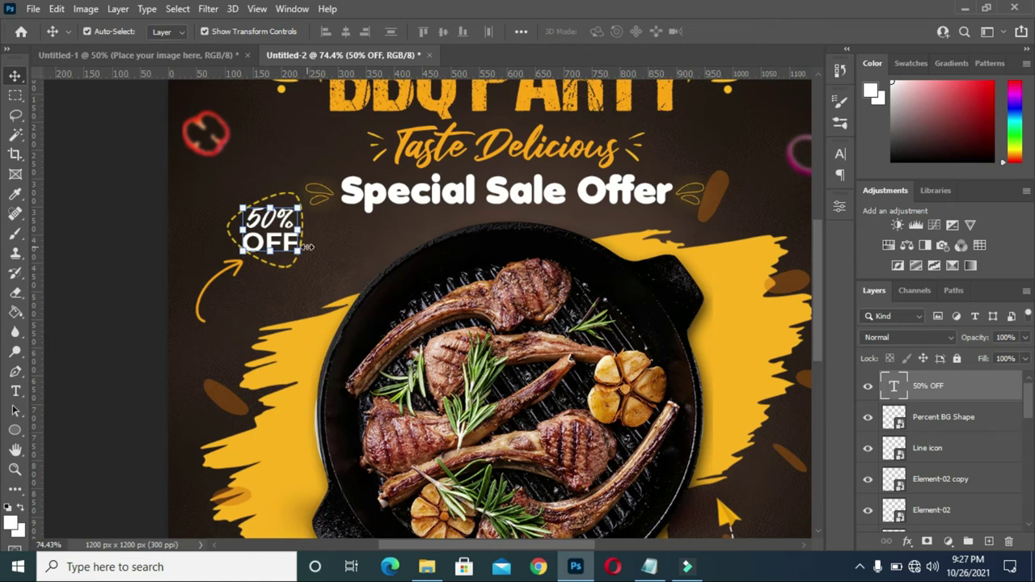
pyautogui.hotkey('ctrl', 't')
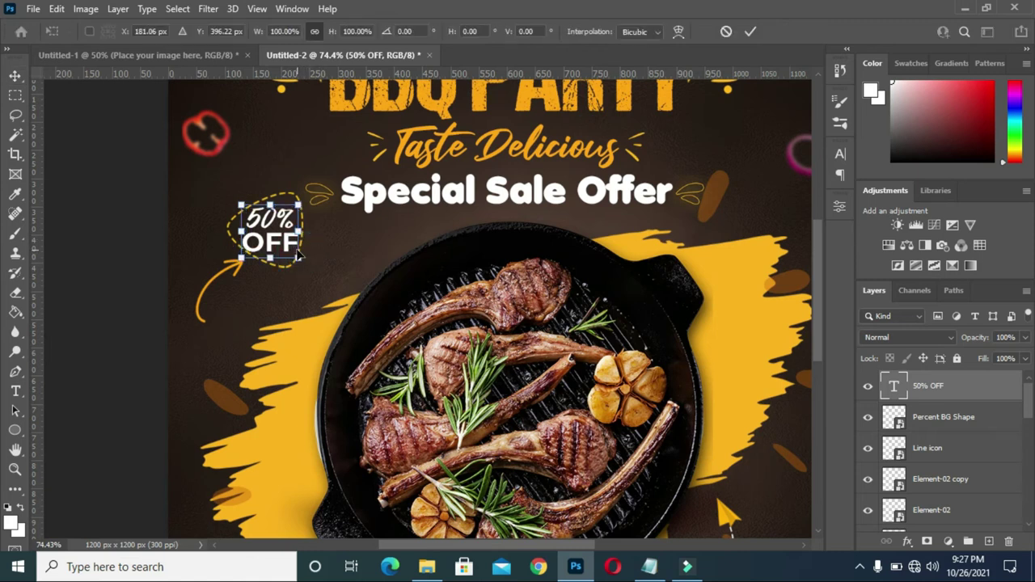
pyautogui.moveTo(298, 258); pyautogui.dragTo(295, 254)
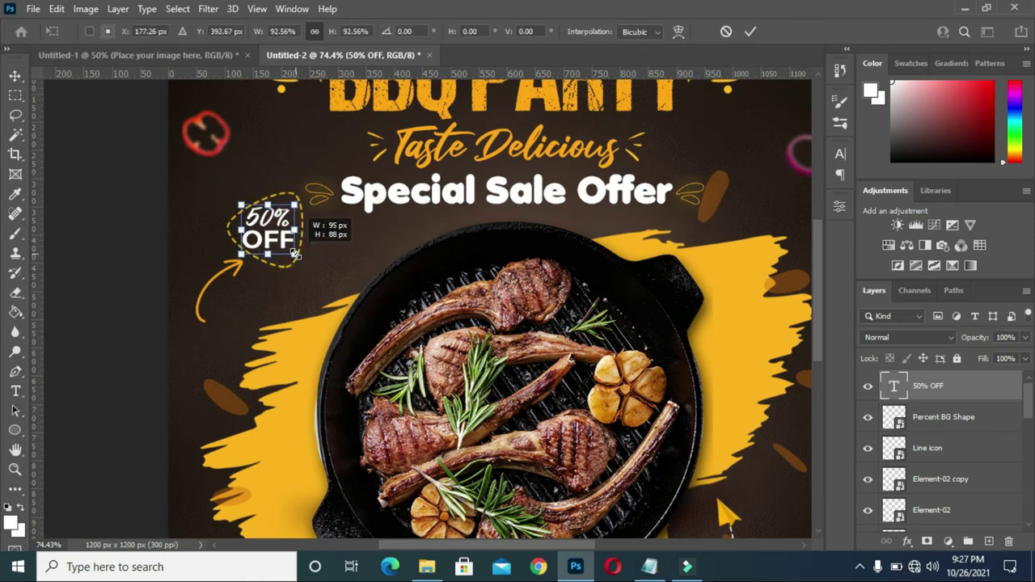
pyautogui.click(751, 31)
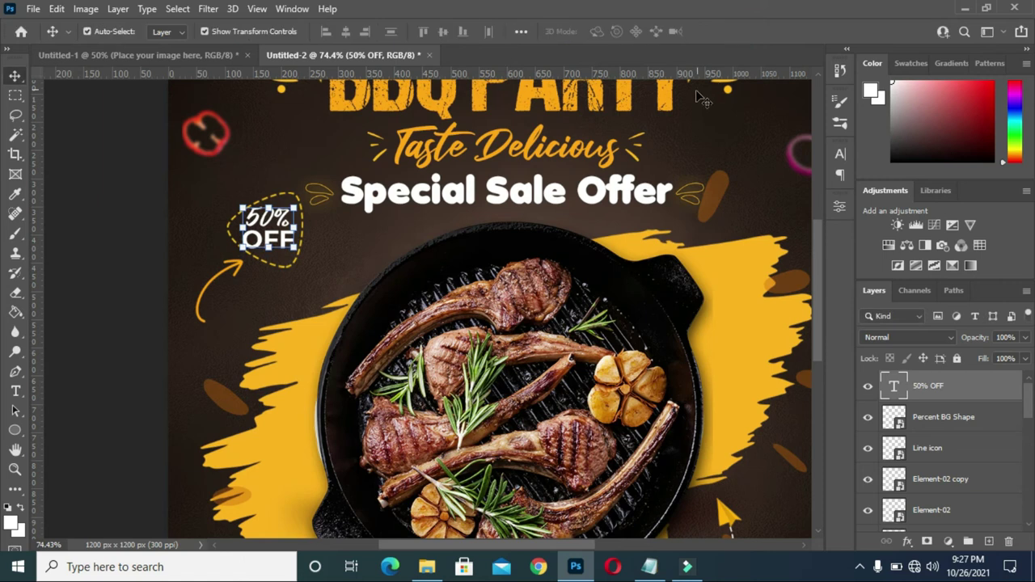
pyautogui.press('Right')
pyautogui.press('Right')
pyautogui.press('Right')
pyautogui.press('Down')
pyautogui.press('Down')
pyautogui.press('Right')
pyautogui.press('Right')
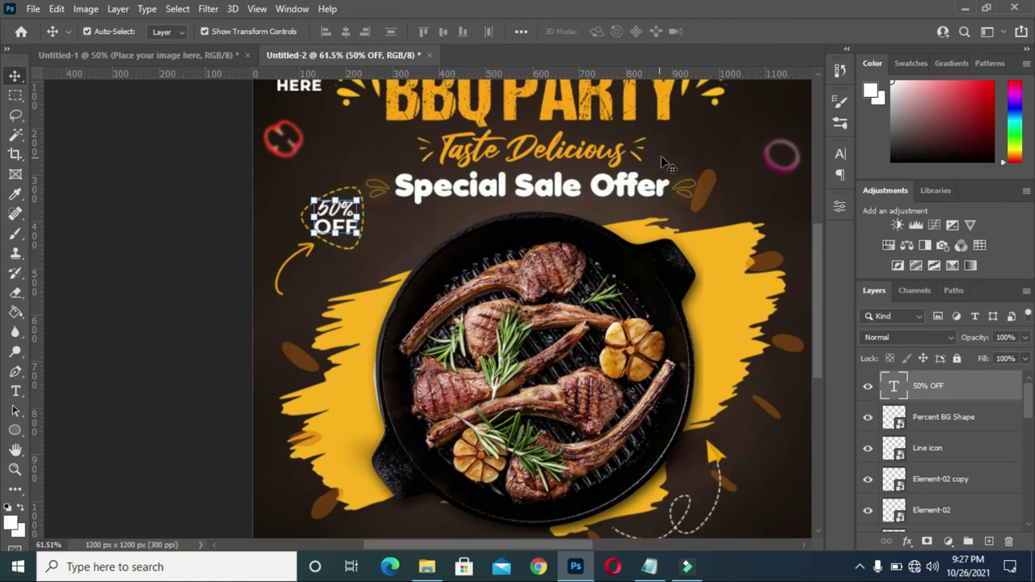
pyautogui.scroll(-2, 614, 172)
pyautogui.click(201, 235)
pyautogui.scroll(-1, 400, 215)
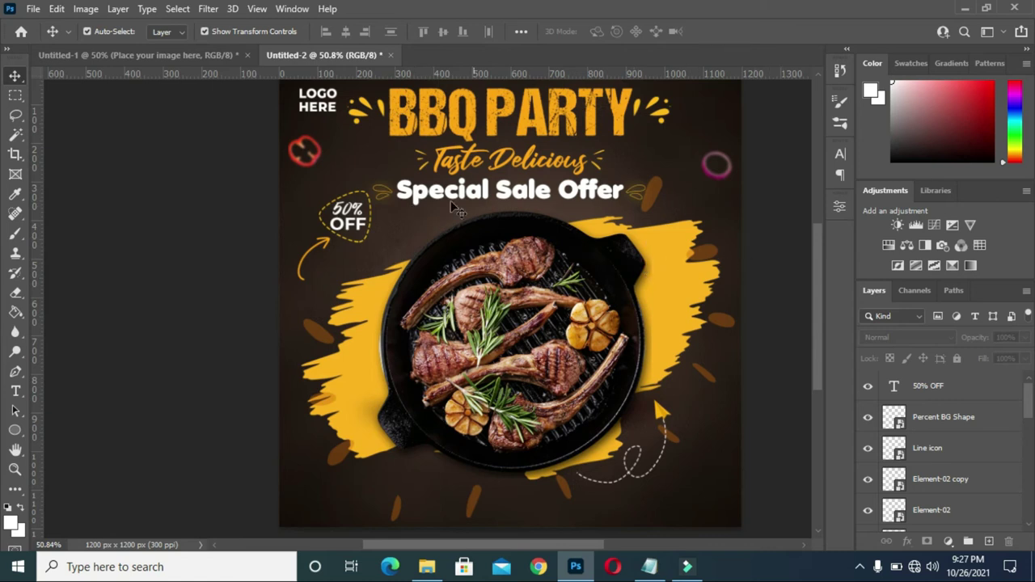
# Duplicate the curved arrow, flip the copy vertically, and place it at the flyer's lower left.
pyautogui.click(325, 241)
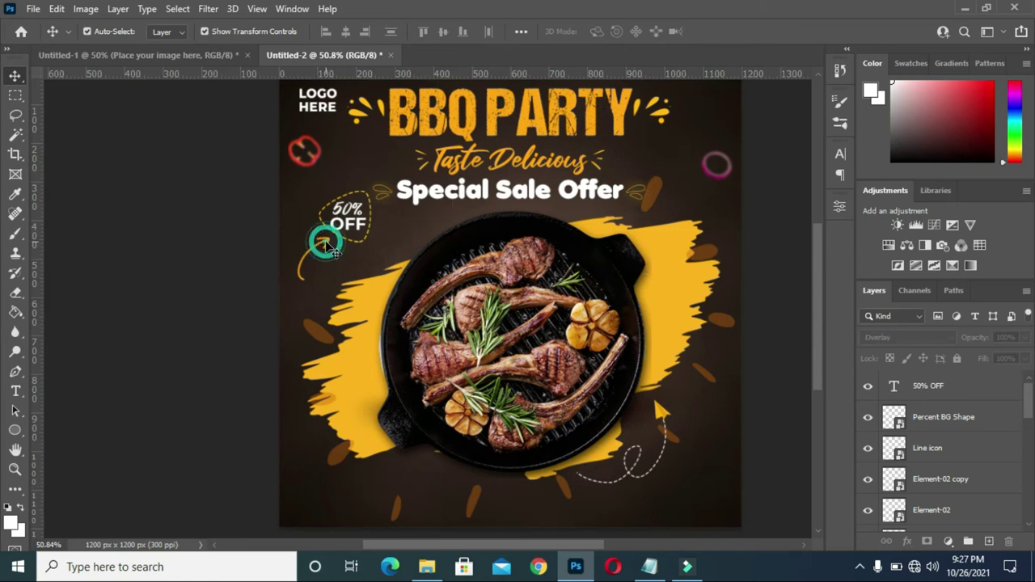
pyautogui.click(327, 242)
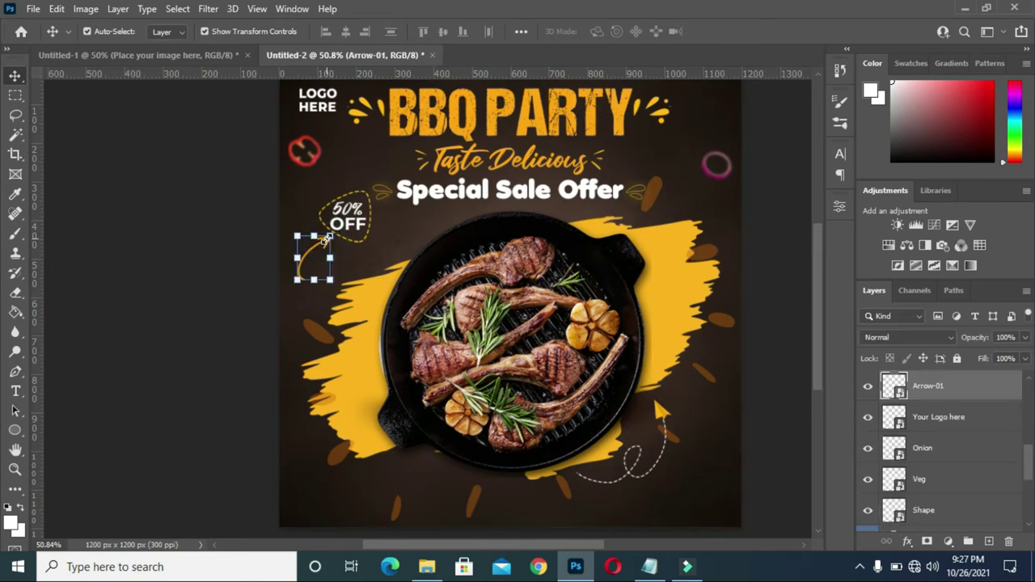
pyautogui.hotkey('ctrl', 'j')
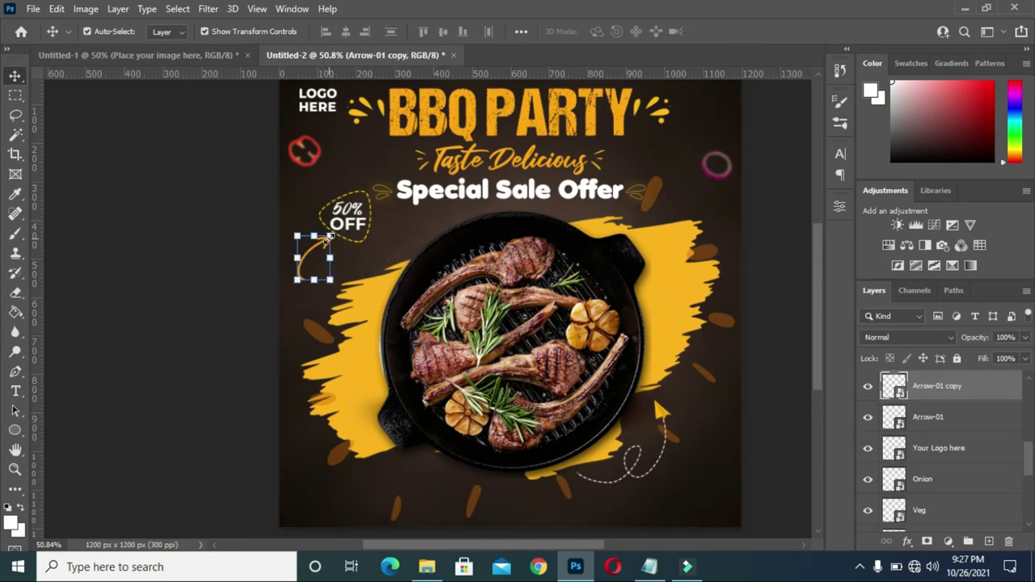
pyautogui.hotkey('ctrl', 't')
pyautogui.moveTo(327, 277); pyautogui.dragTo(340, 489)
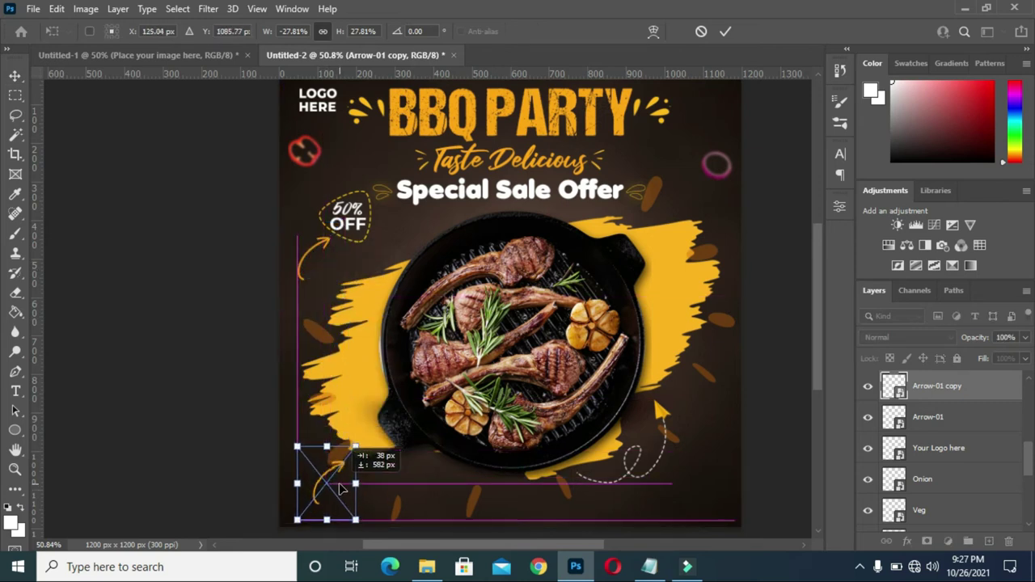
pyautogui.rightClick(353, 482)
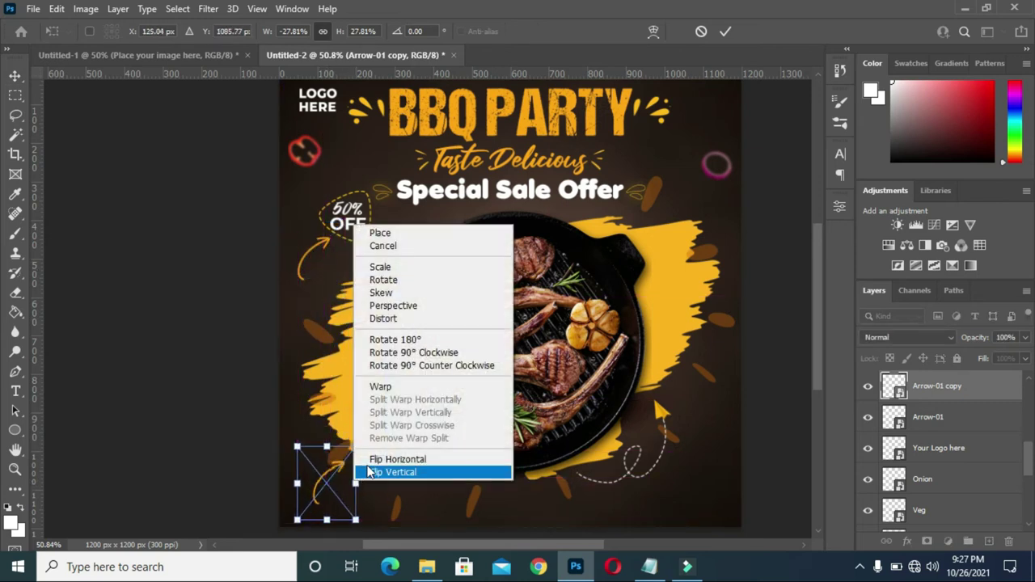
pyautogui.click(370, 472)
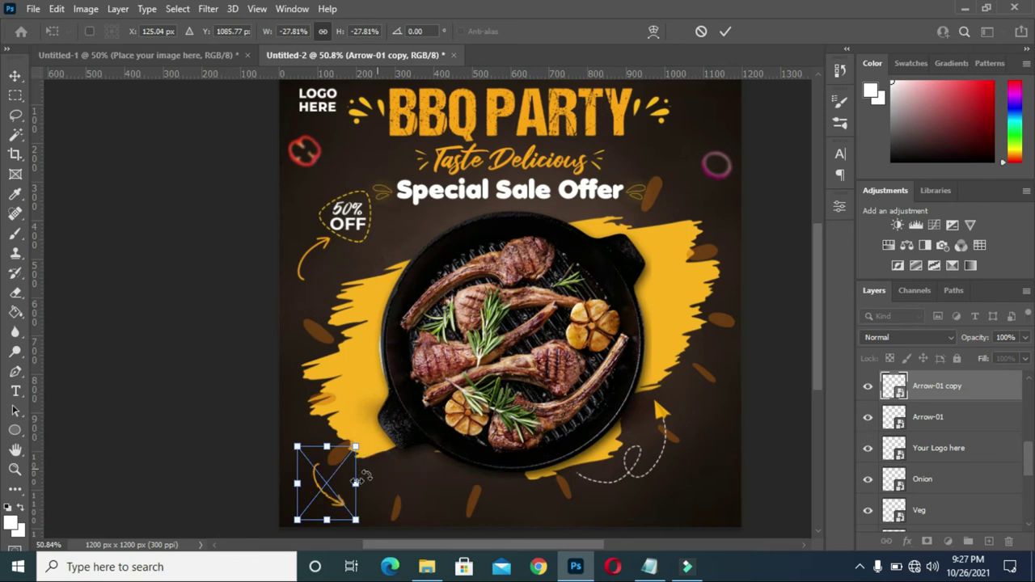
pyautogui.scroll(-3, 815, 291)
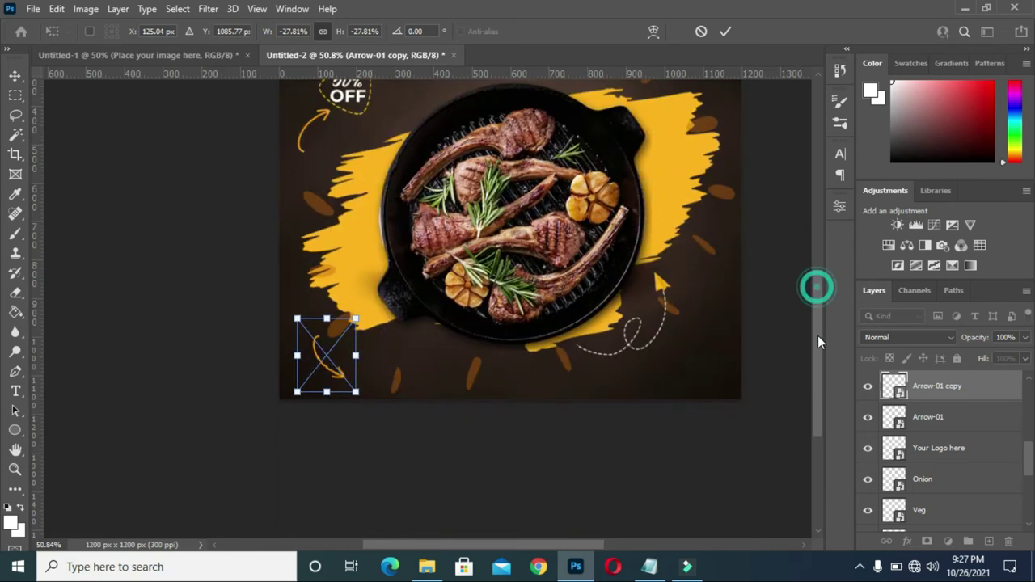
pyautogui.scroll(-1, 813, 342)
pyautogui.scroll(1, 344, 329)
pyautogui.moveTo(328, 326); pyautogui.dragTo(293, 280)
pyautogui.click(725, 31)
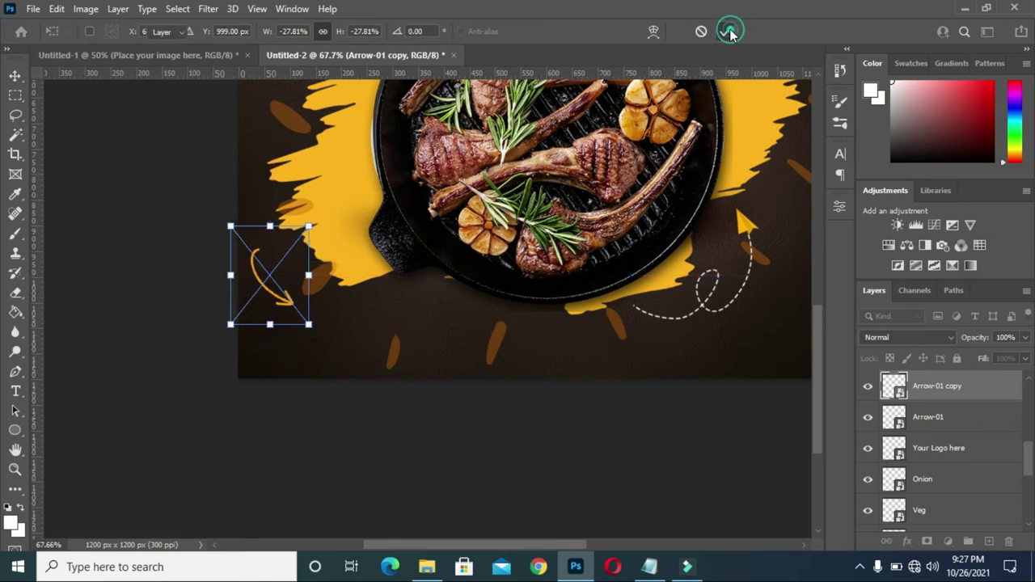
# Copy the FOR DELIVERY line from the BBQ TEXT notes in Notepad.
pyautogui.click(649, 566)
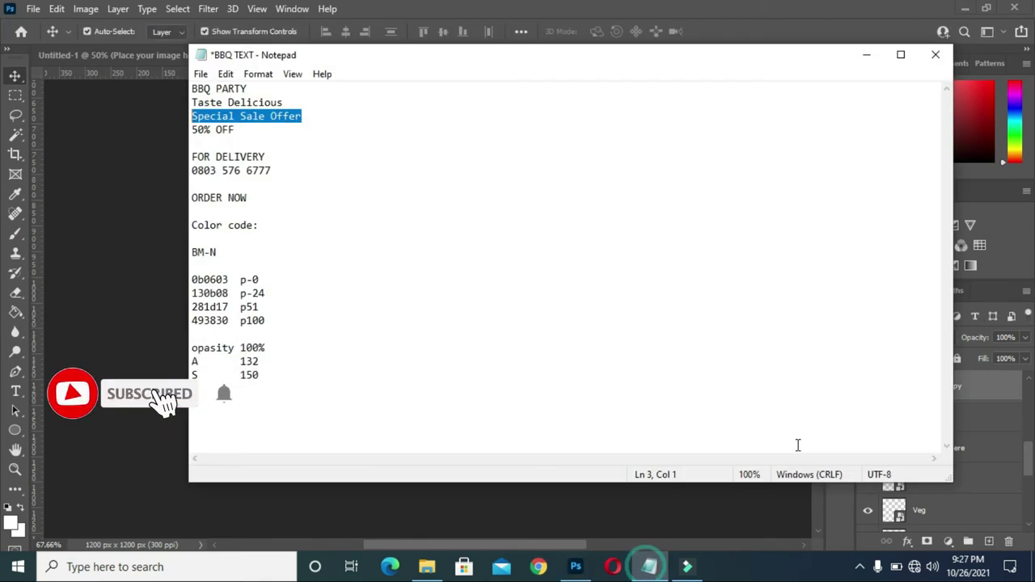
pyautogui.click(267, 157)
pyautogui.hotkey('shift', 'Home')
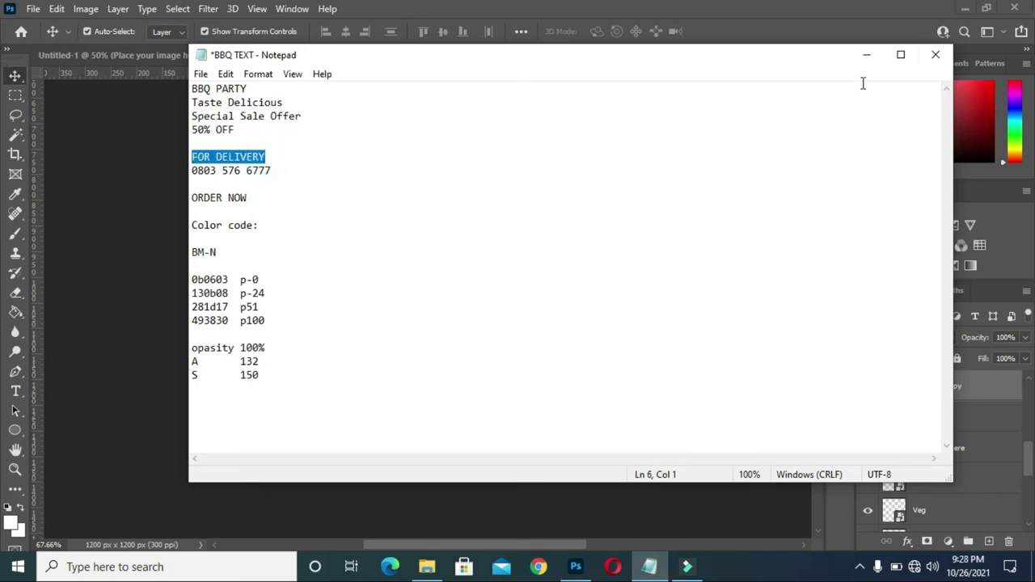
pyautogui.click(866, 55)
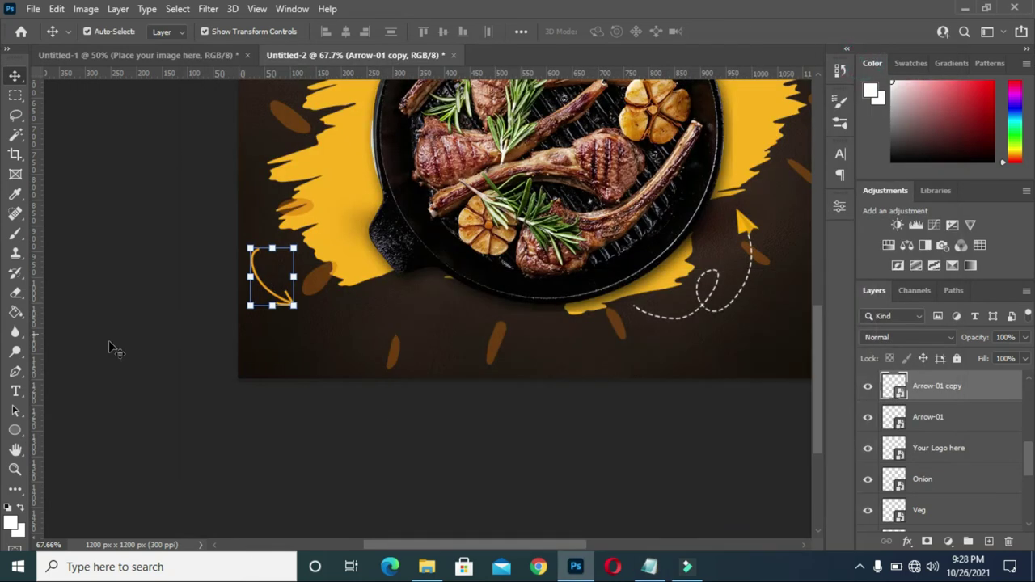
# Add a DELIVERY text layer below the lower-left arrow.
pyautogui.click(16, 391)
pyautogui.click(134, 389)
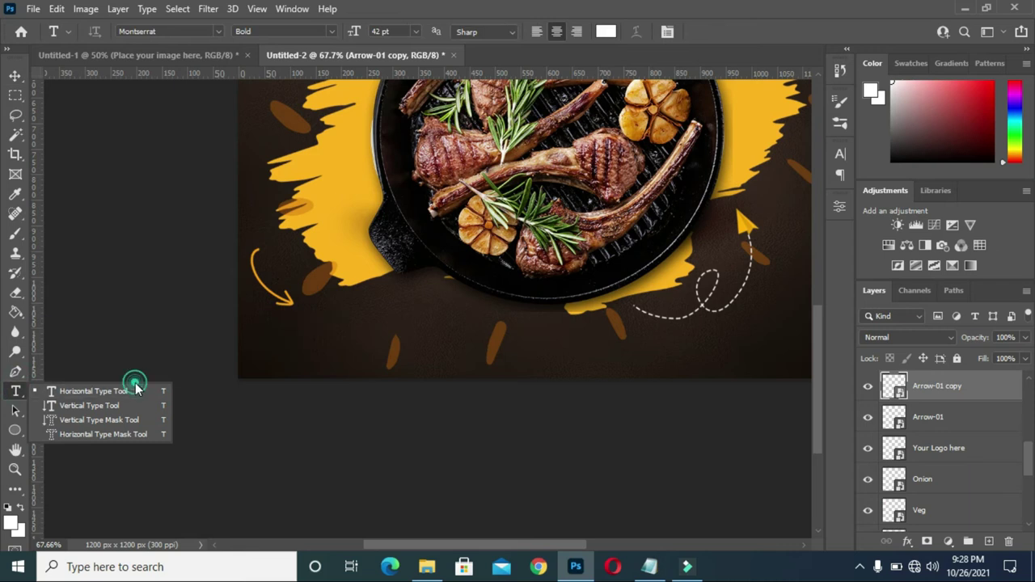
pyautogui.click(275, 337)
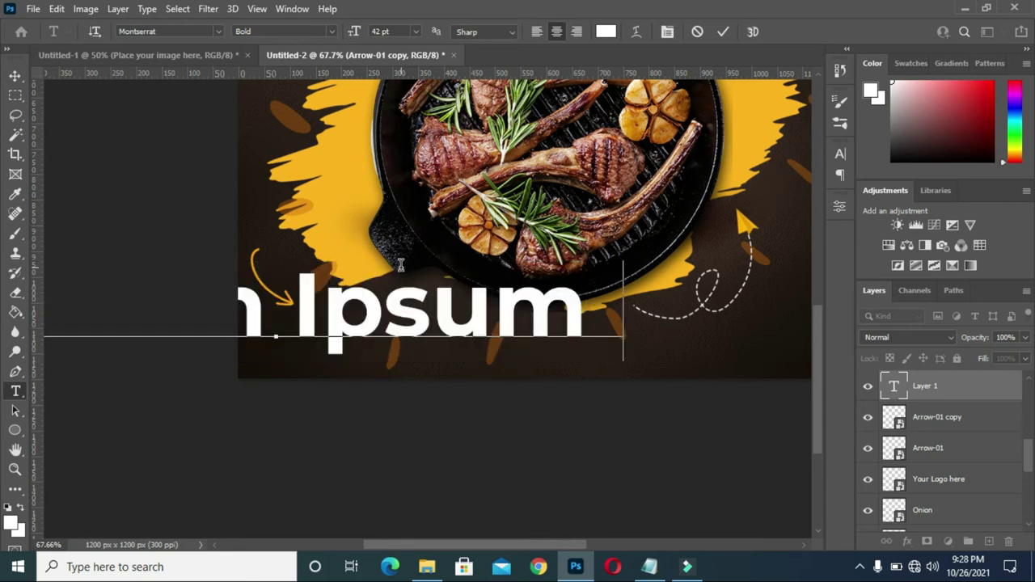
pyautogui.write('DELIVERY')
pyautogui.click(722, 32)
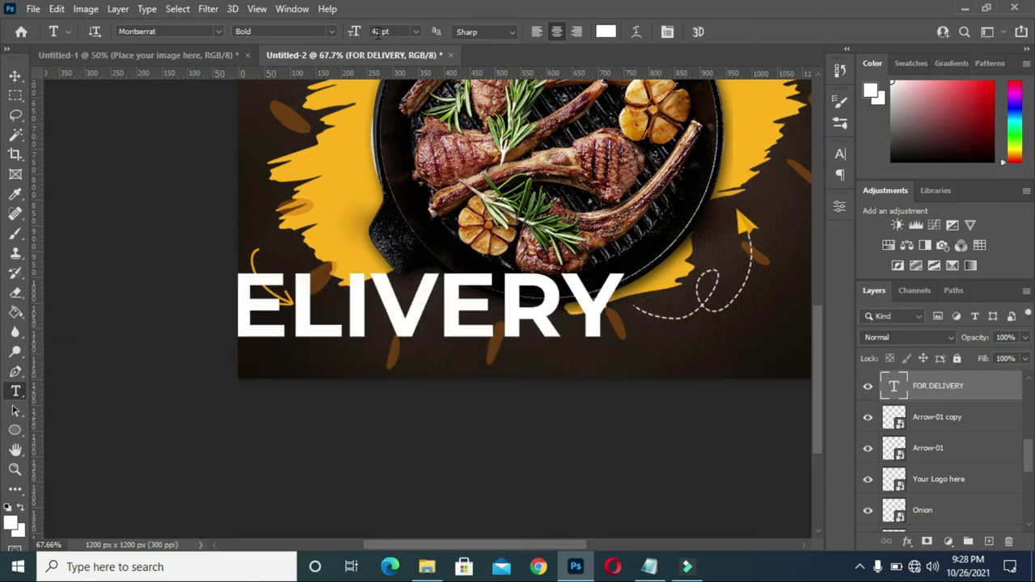
# Left-align the delivery text, set it to 32 pt, and shift it slightly left.
pyautogui.click(536, 31)
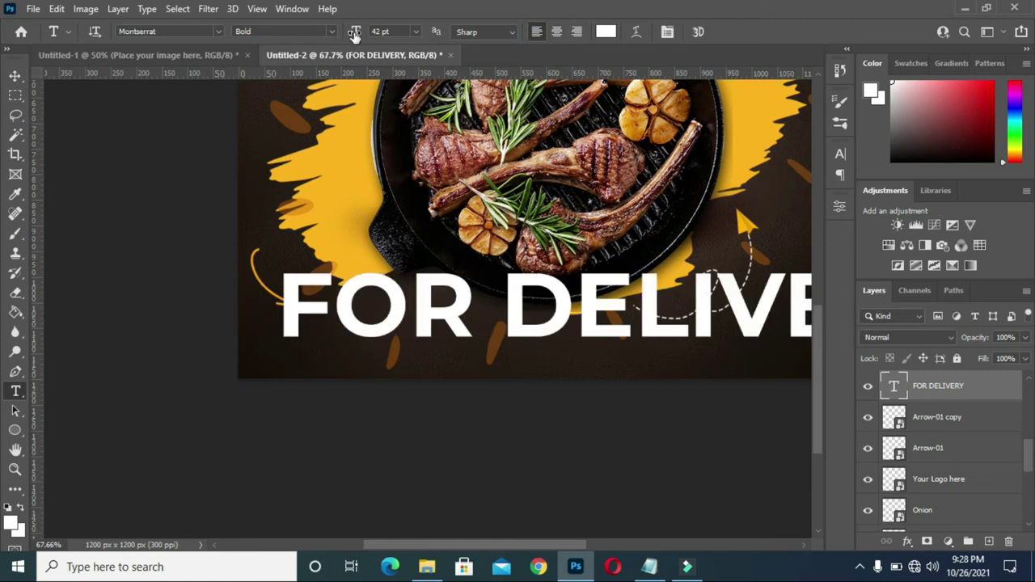
pyautogui.click(355, 34)
pyautogui.write('32')
pyautogui.press('Return')
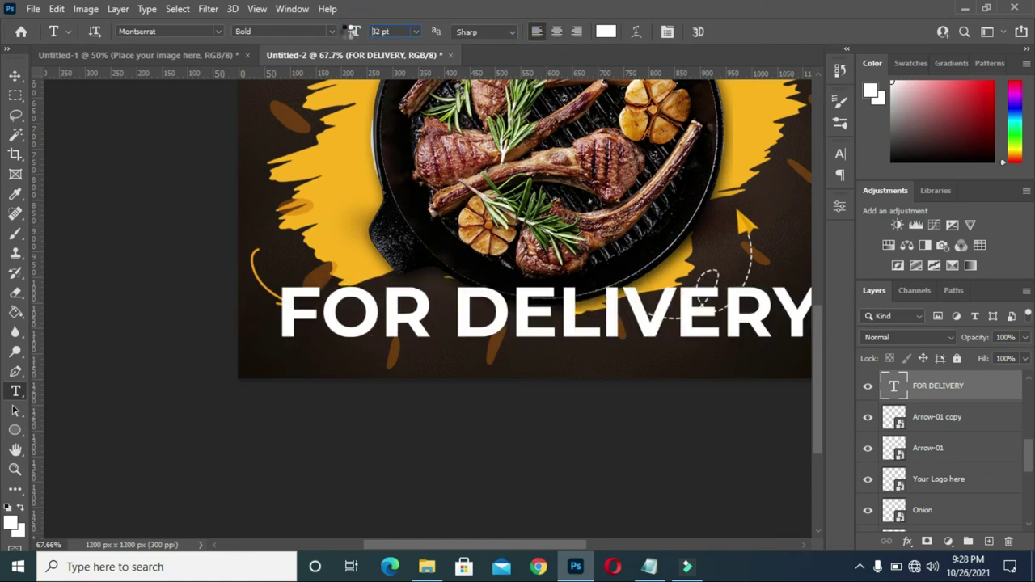
pyautogui.moveTo(337, 32); pyautogui.dragTo(330, 31)
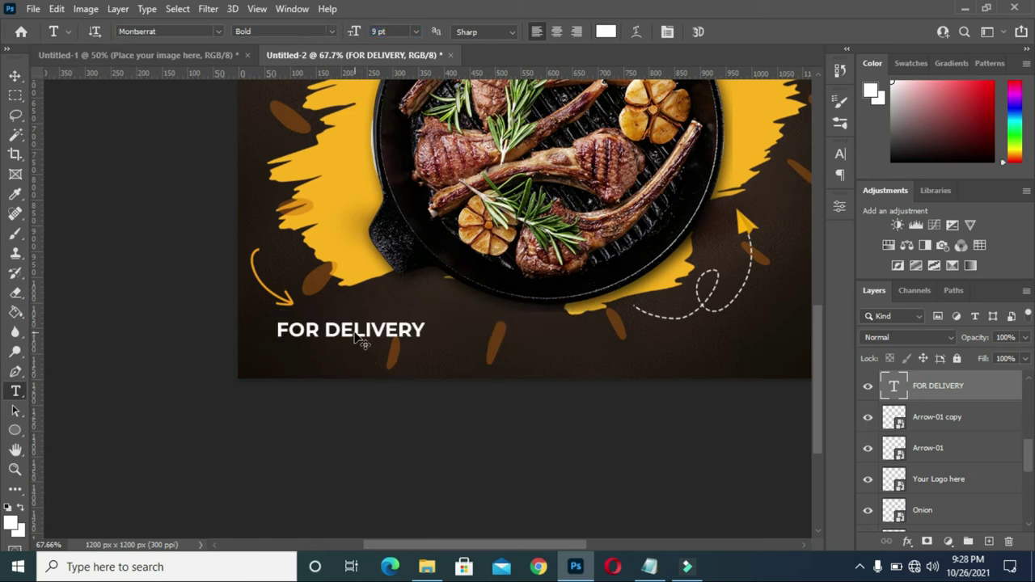
pyautogui.moveTo(355, 338); pyautogui.dragTo(343, 339)
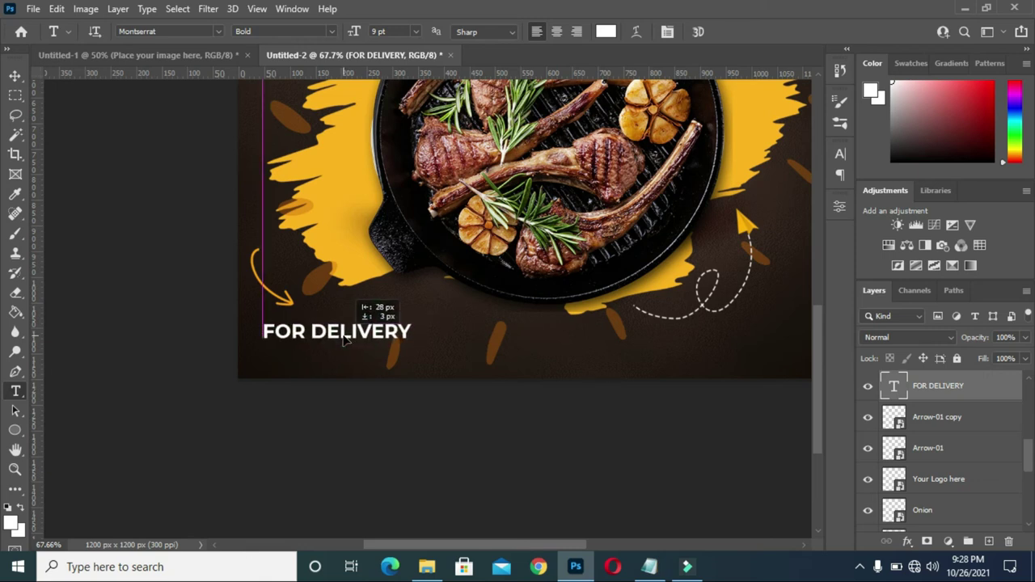
# Scale the FOR DELIVERY text down to 79%, nudge it up, then enlarge it to about 106.41%.
pyautogui.click(15, 74)
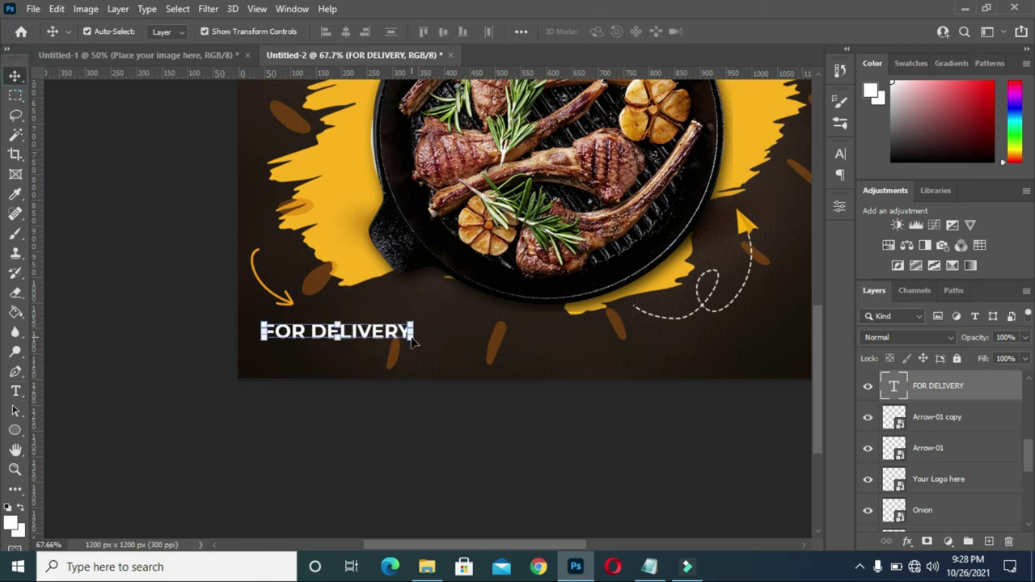
pyautogui.moveTo(410, 340); pyautogui.dragTo(383, 329)
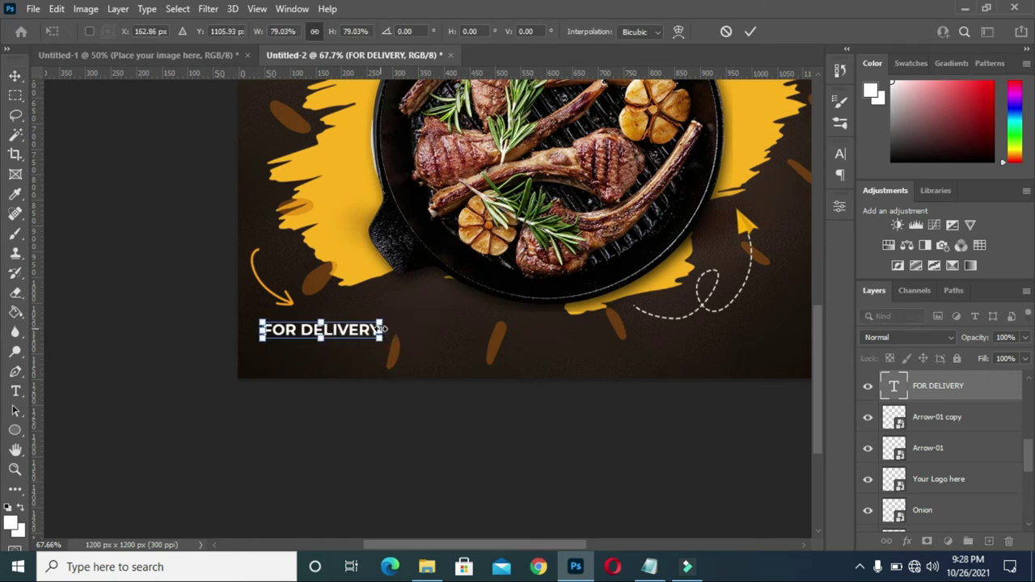
pyautogui.click(749, 32)
pyautogui.press('Up')
pyautogui.press('Up')
pyautogui.press('Up')
pyautogui.press('Up')
pyautogui.press('Up')
pyautogui.press('Up')
pyautogui.press('Up')
pyautogui.press('Up')
pyautogui.press('Up')
pyautogui.press('Up')
pyautogui.press('Up')
pyautogui.press('Up')
pyautogui.press('Up')
pyautogui.press('Up')
pyautogui.press('Up')
pyautogui.press('Up')
pyautogui.press('Up')
pyautogui.press('Up')
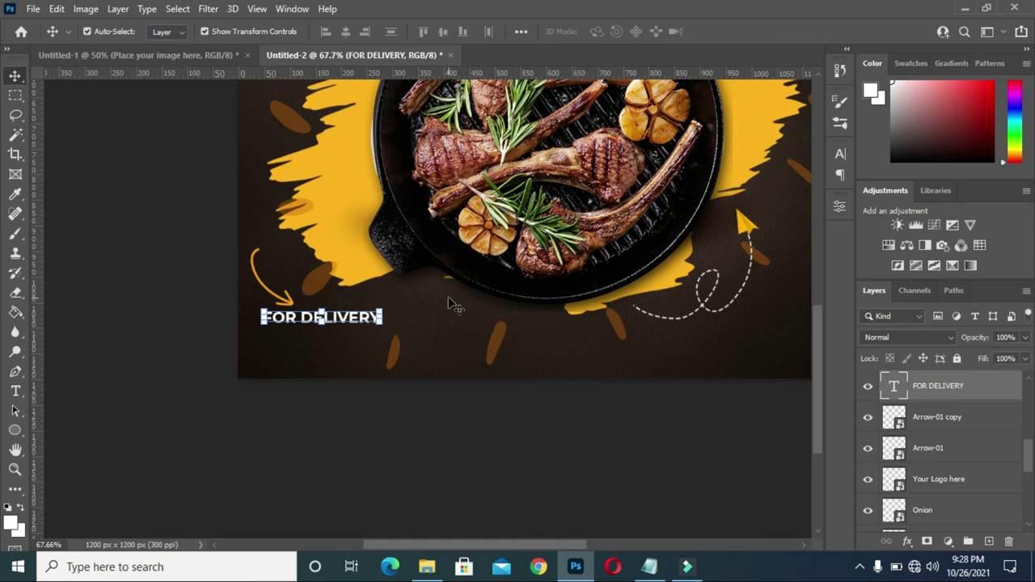
pyautogui.click(380, 322)
pyautogui.moveTo(380, 323); pyautogui.dragTo(390, 326)
pyautogui.click(750, 33)
# Duplicate the FOR DELIVERY line below itself and replace its text with the phone number from the notes.
pyautogui.hotkey('ctrl', 'j')
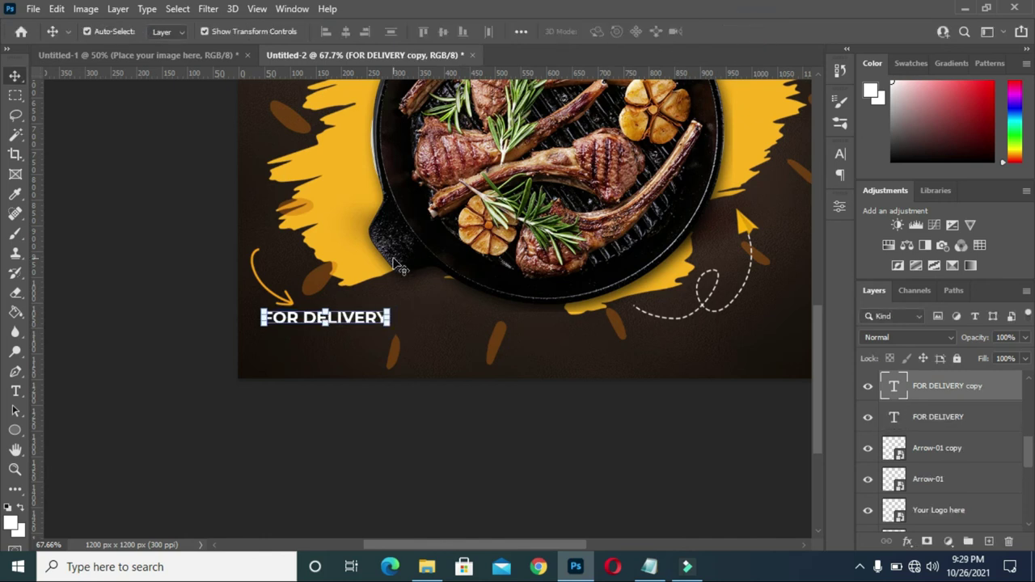
pyautogui.press('Down')
pyautogui.press('Down')
pyautogui.press('Down')
pyautogui.press('Down')
pyautogui.press('Down')
pyautogui.press('Down')
pyautogui.press('Down')
pyautogui.press('Down')
pyautogui.press('Down')
pyautogui.press('Down')
pyautogui.press('Down')
pyautogui.press('Down')
pyautogui.press('Down')
pyautogui.press('Down')
pyautogui.press('Down')
pyautogui.press('Down')
pyautogui.press('Down')
pyautogui.press('Down')
pyautogui.press('Down')
pyautogui.press('Down')
pyautogui.press('Down')
pyautogui.press('Down')
pyautogui.press('Down')
pyautogui.press('Down')
pyautogui.press('Down')
pyautogui.press('Down')
pyautogui.press('Down')
pyautogui.press('Down')
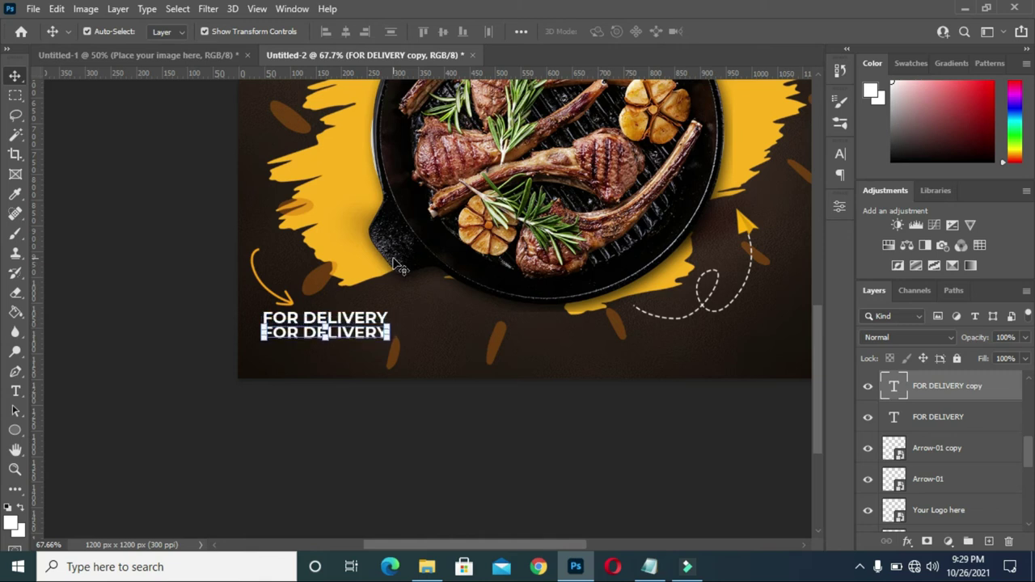
pyautogui.press('t')
pyautogui.click(334, 338)
pyautogui.hotkey('ctrl', 'a')
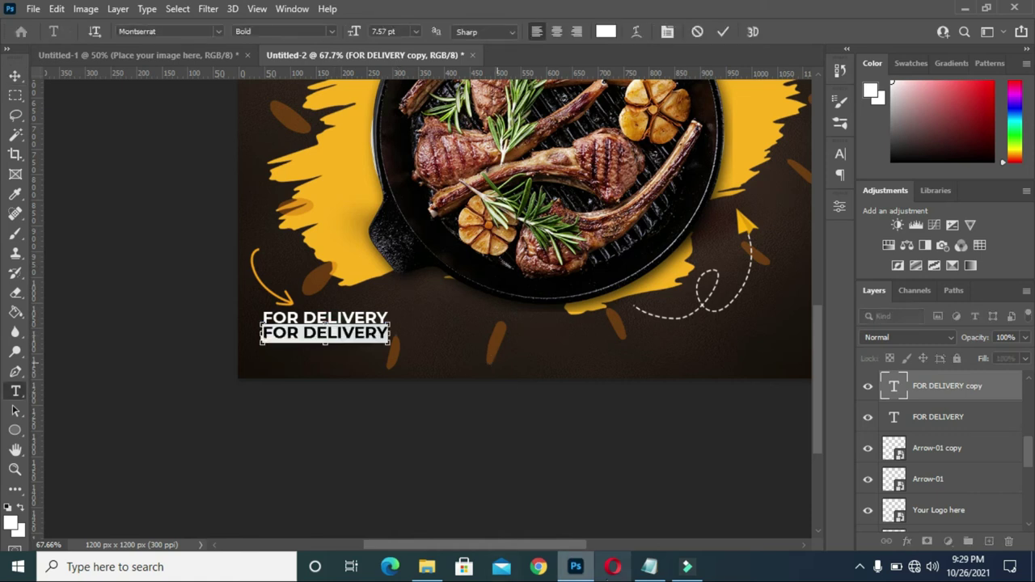
pyautogui.click(643, 562)
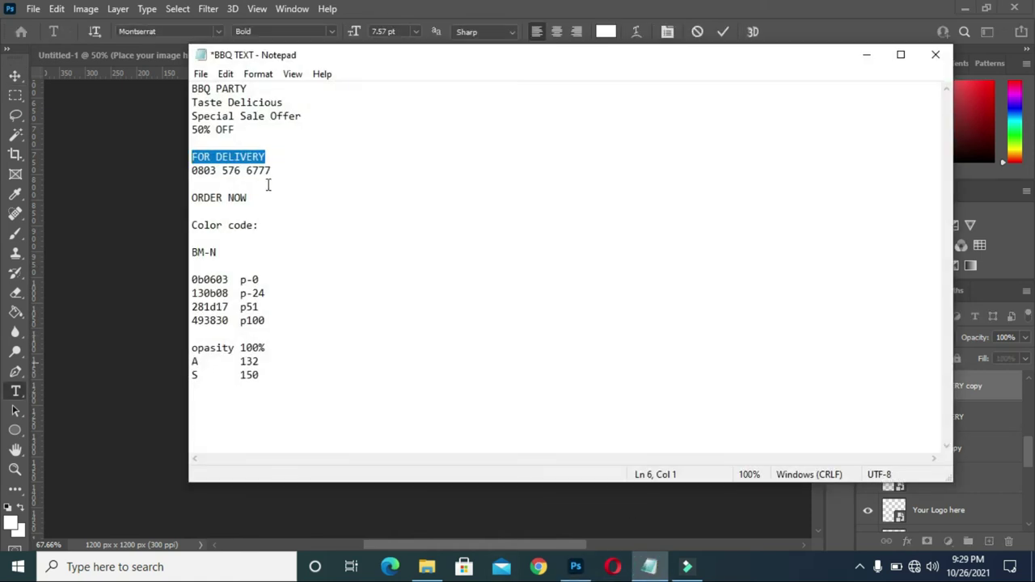
pyautogui.moveTo(273, 171); pyautogui.dragTo(192, 171)
pyautogui.hotkey('ctrl', 'c')
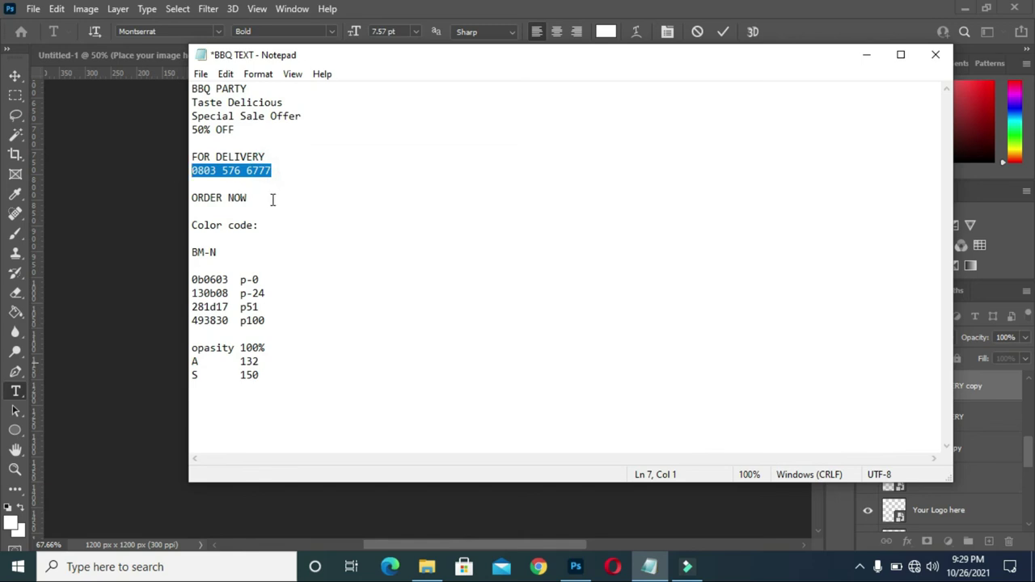
pyautogui.click(866, 54)
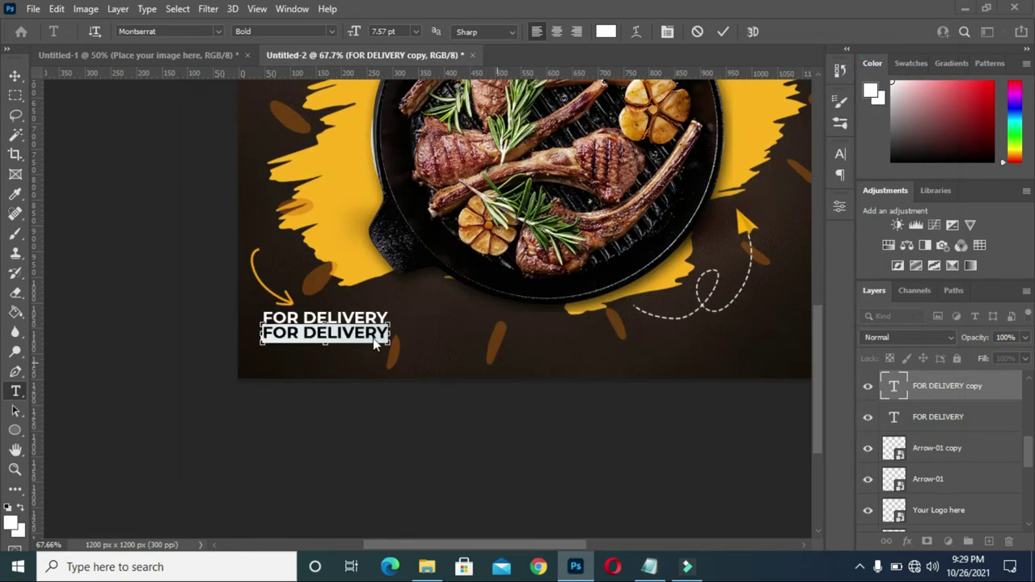
pyautogui.hotkey('ctrl', 'v')
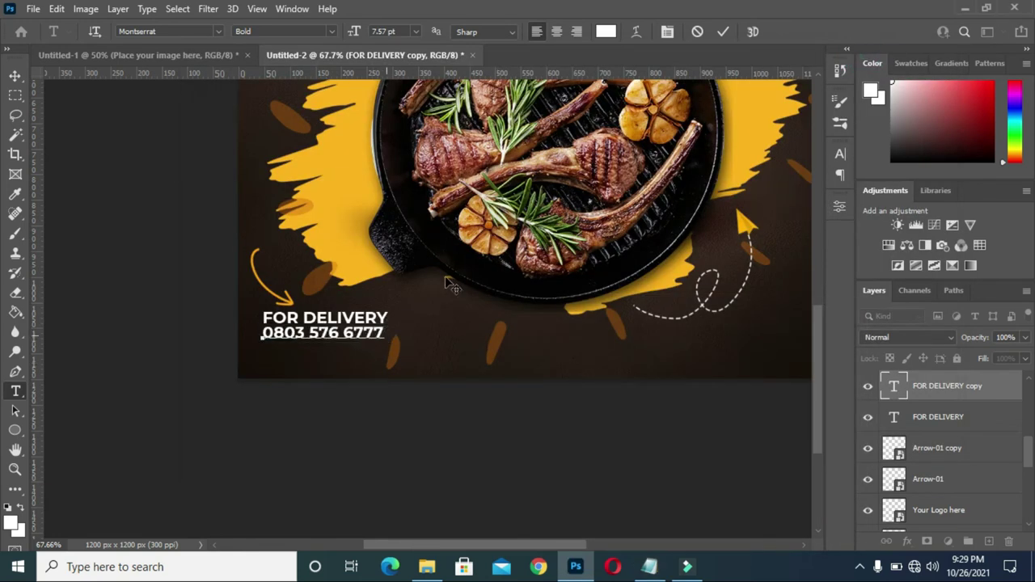
pyautogui.click(722, 31)
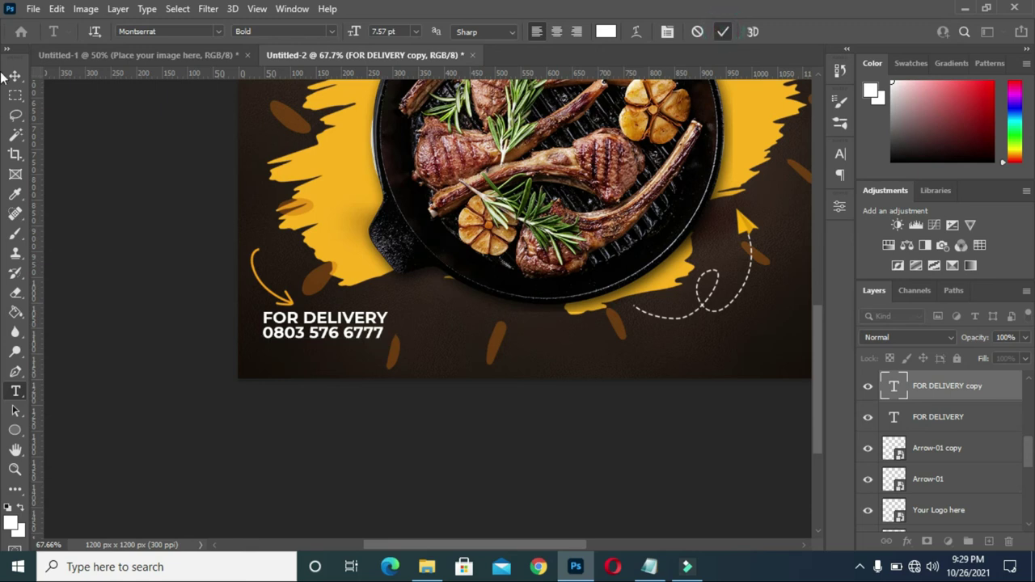
# Scale the phone number line up to about 103.47%.
pyautogui.click(14, 77)
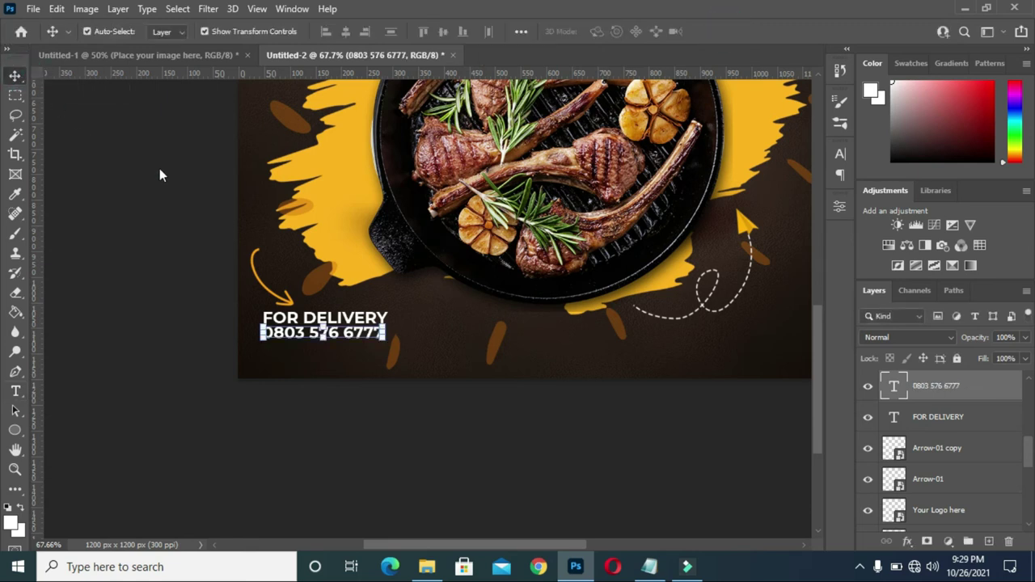
pyautogui.scroll(3, 356, 335)
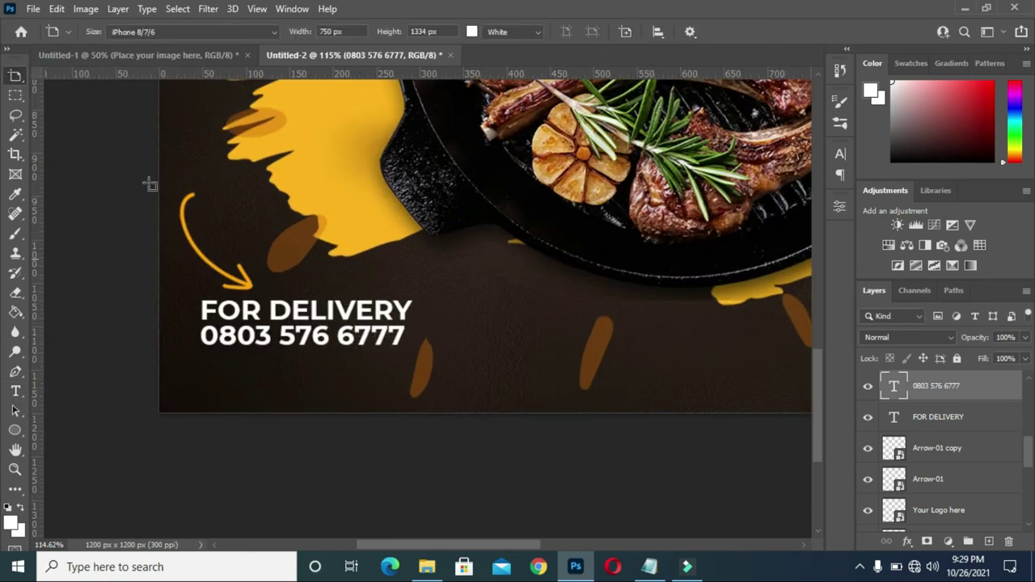
pyautogui.moveTo(15, 81); pyautogui.dragTo(63, 76)
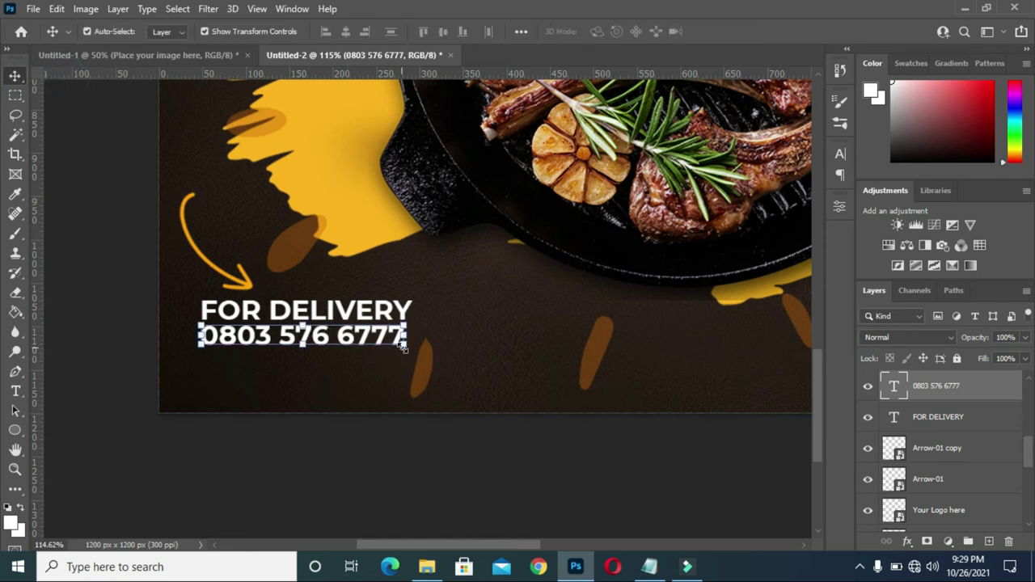
pyautogui.moveTo(403, 344); pyautogui.dragTo(411, 351)
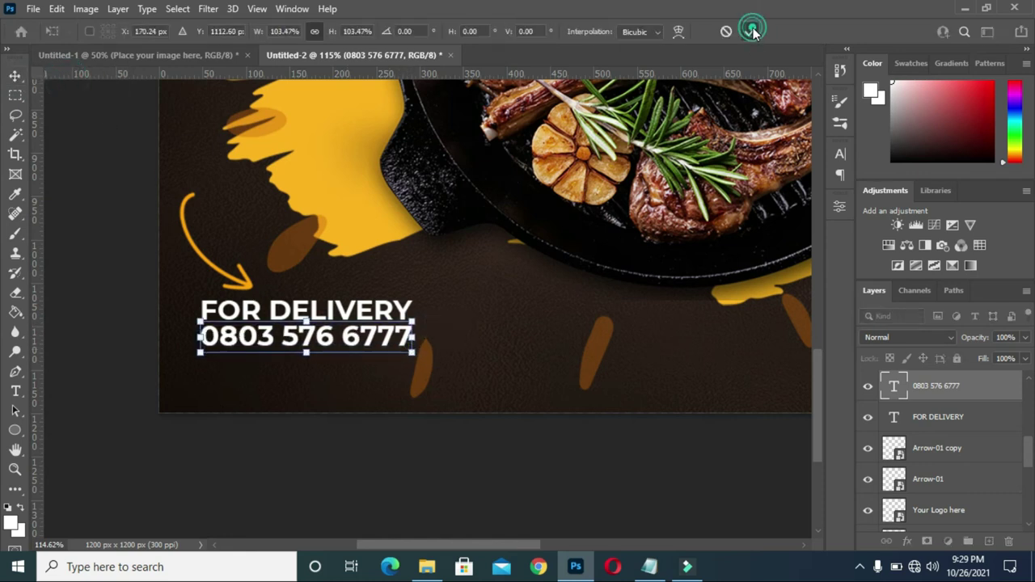
pyautogui.click(752, 31)
pyautogui.scroll(-1, 517, 287)
pyautogui.scroll(-1, 503, 296)
# Select both the phone number and FOR DELIVERY layers together.
pyautogui.click(455, 415)
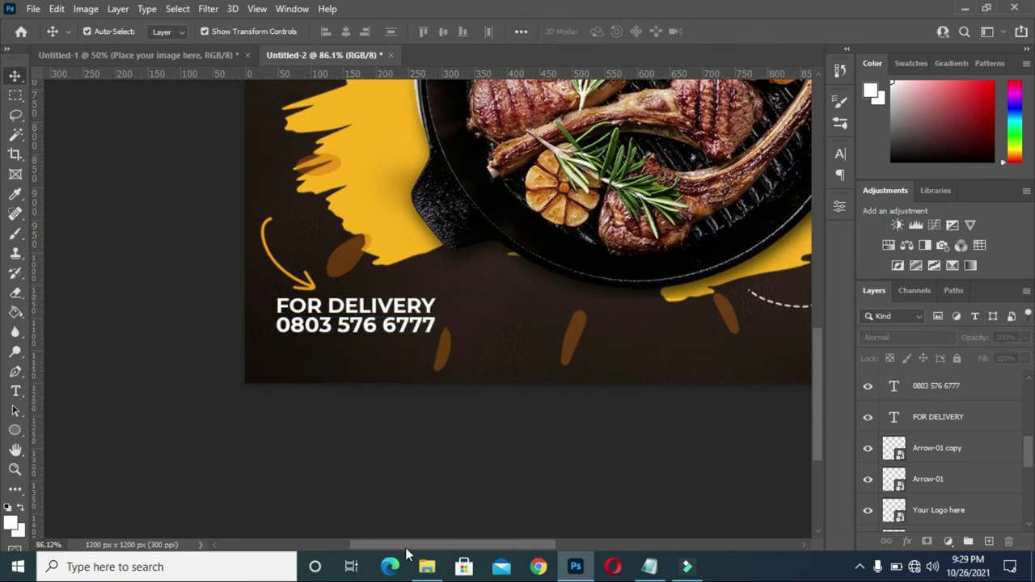
pyautogui.moveTo(410, 546); pyautogui.dragTo(484, 555)
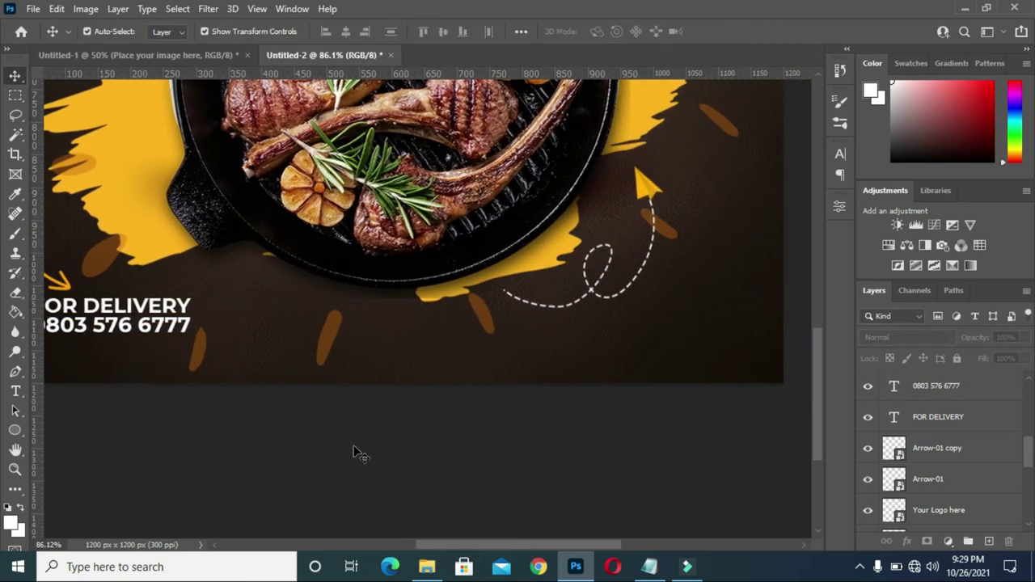
pyautogui.click(912, 386)
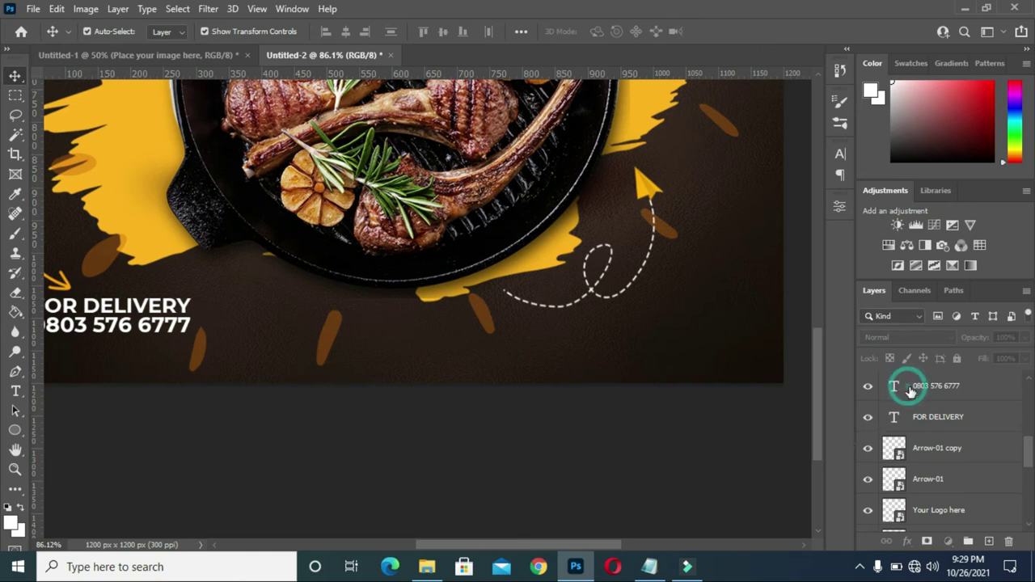
pyautogui.keyDown('ctrl'); pyautogui.click(936, 419); pyautogui.keyUp('ctrl')
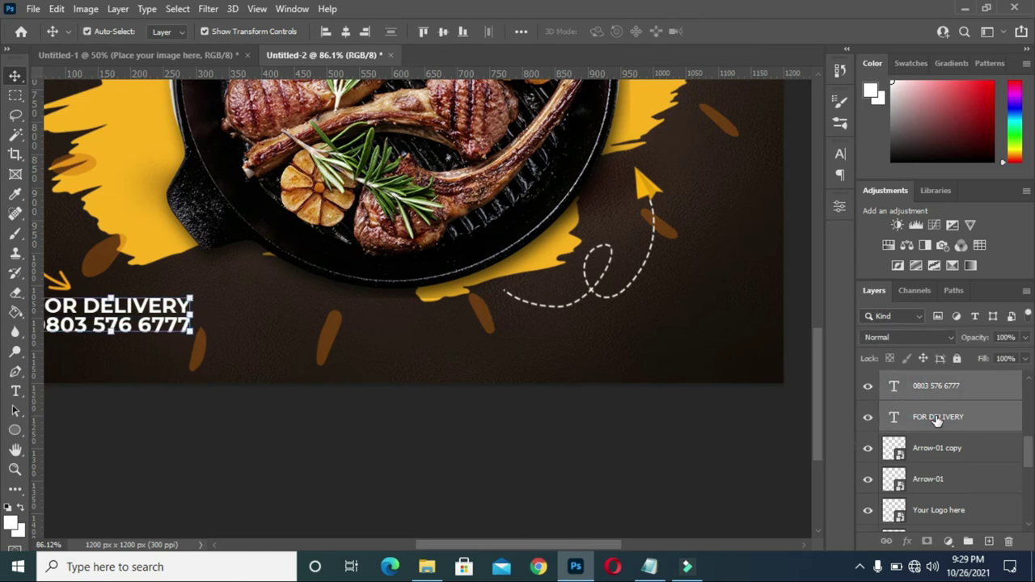
# Group the two delivery text layers and name the group FOR DELIVERY.
pyautogui.press('g')
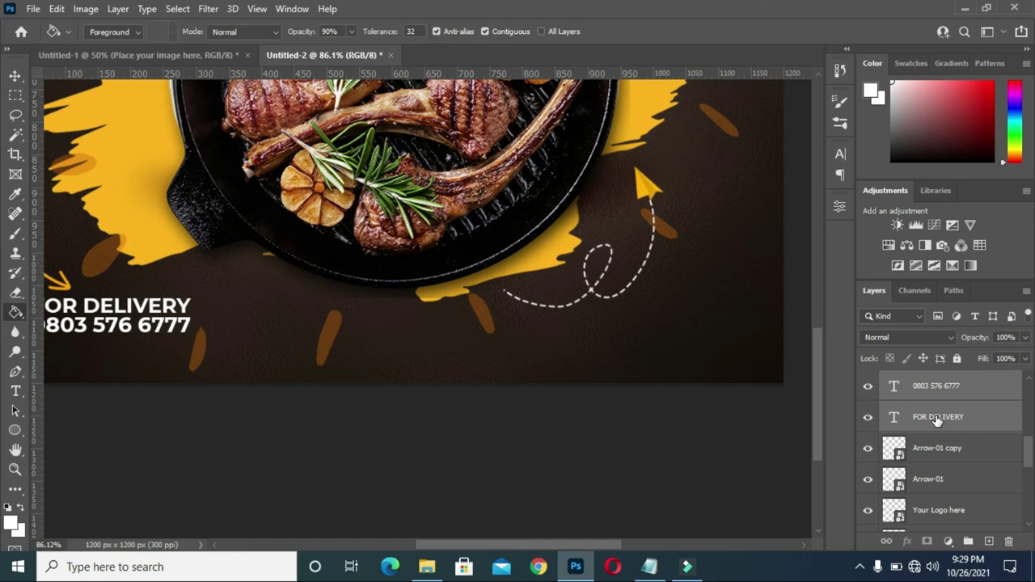
pyautogui.hotkey('ctrl', 'g')
pyautogui.doubleClick(922, 380)
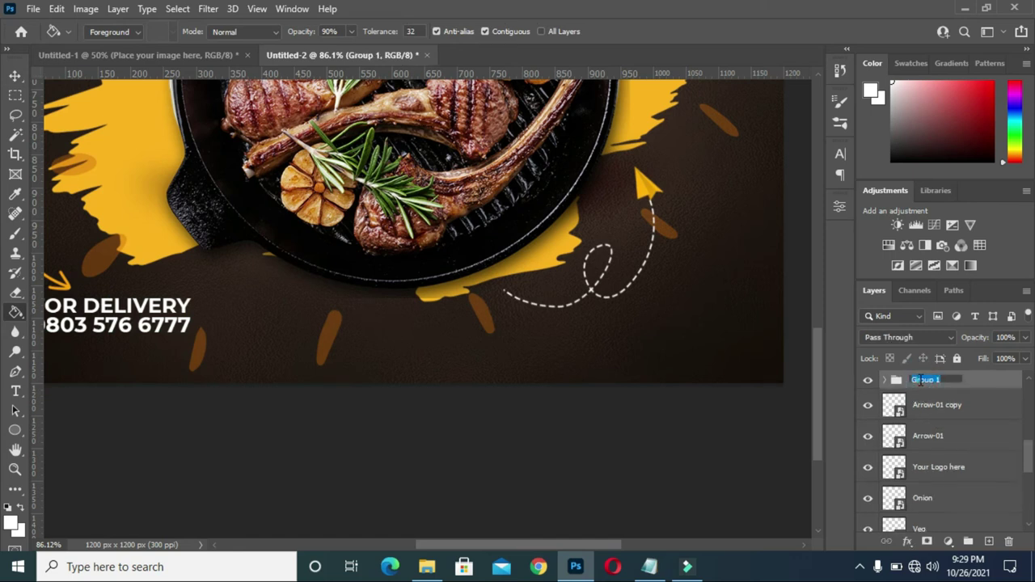
pyautogui.write('FOR DELIVERY')
pyautogui.press('Return')
pyautogui.press('v')
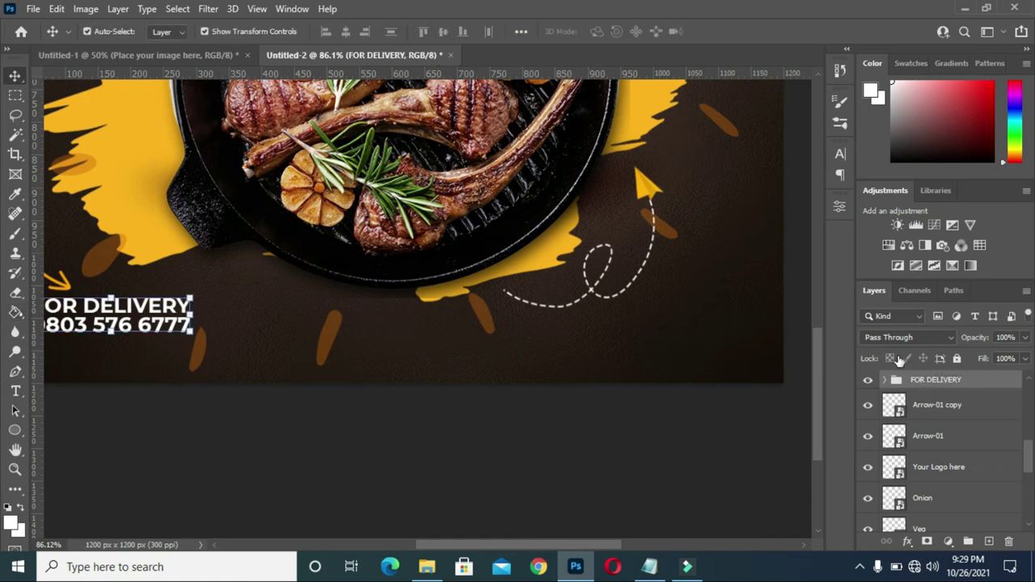
pyautogui.click(261, 416)
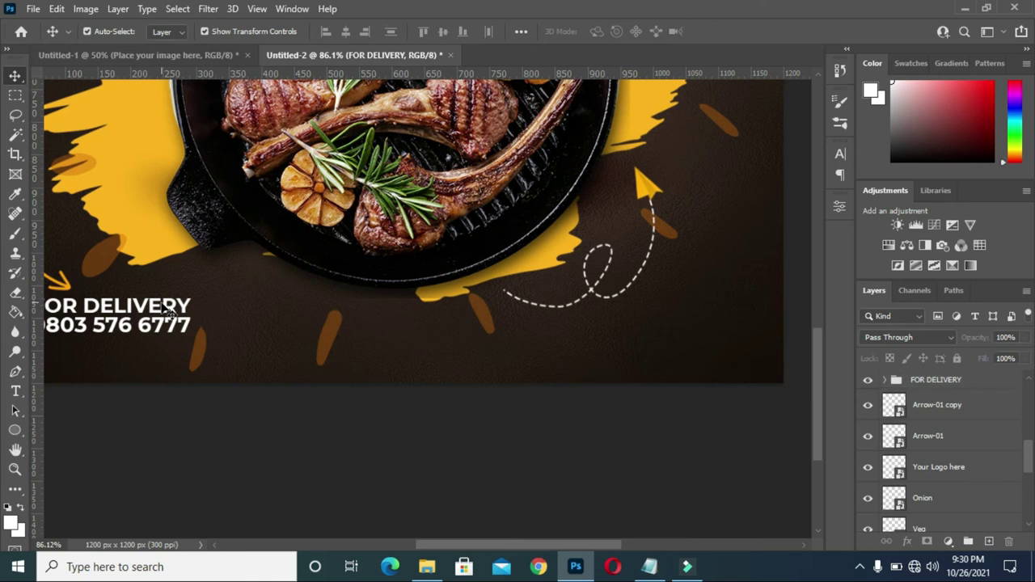
# Duplicate the FOR DELIVERY text, move the copy to the top of the stack, and place it below the dashed arrow at right.
pyautogui.click(166, 308)
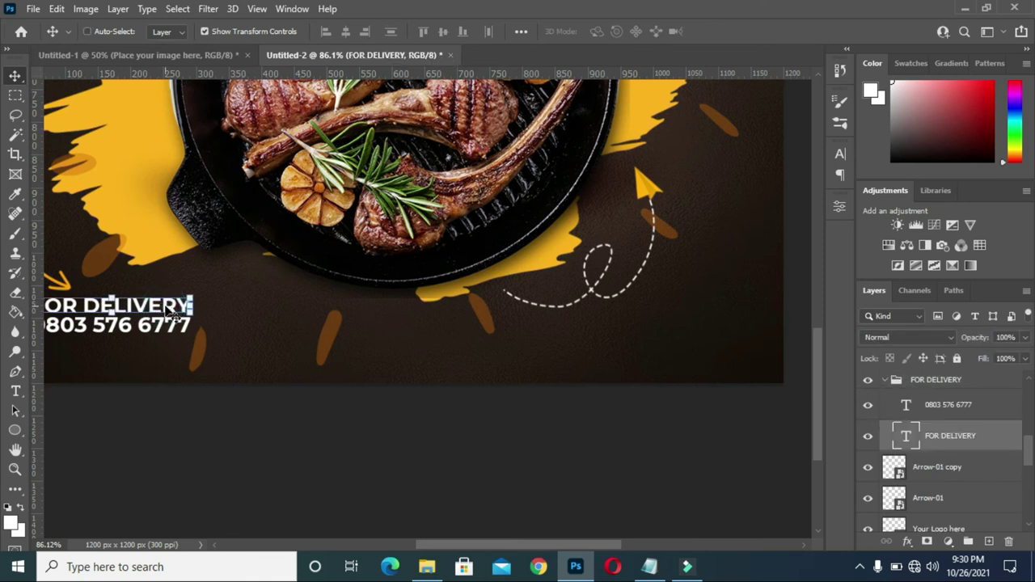
pyautogui.hotkey('ctrl', 'j')
pyautogui.moveTo(938, 436); pyautogui.dragTo(920, 372)
pyautogui.moveTo(158, 310); pyautogui.dragTo(693, 331)
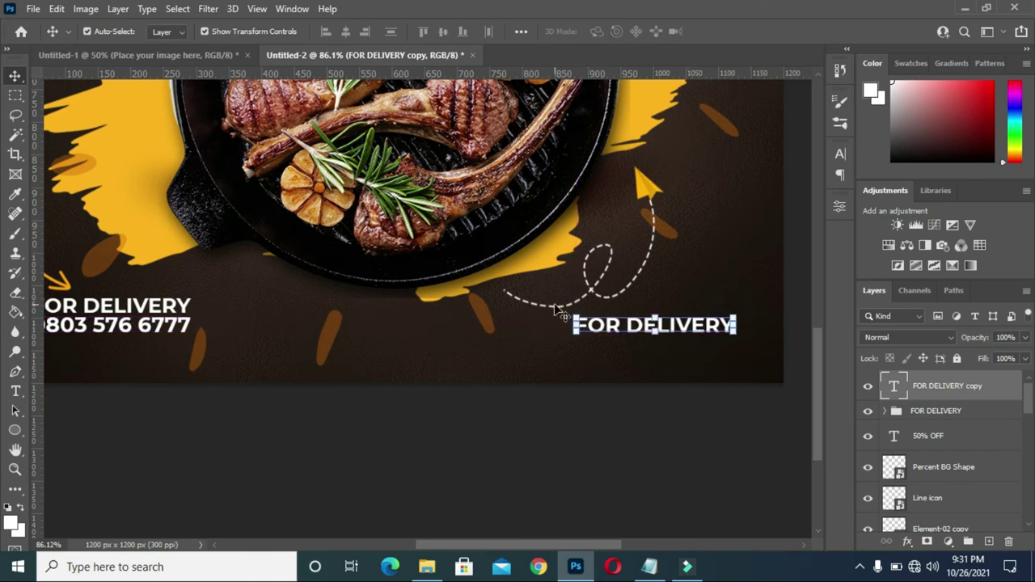
# Replace the copied text with ORDER NOW pasted from the BBQ TEXT notes and commit it.
pyautogui.press('t')
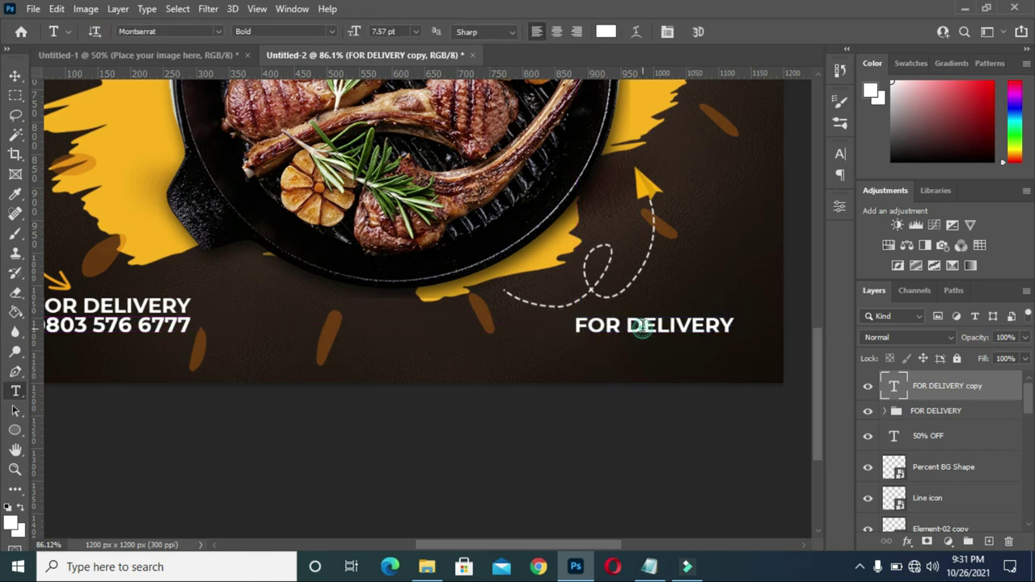
pyautogui.click(674, 325)
pyautogui.hotkey('ctrl', 'a')
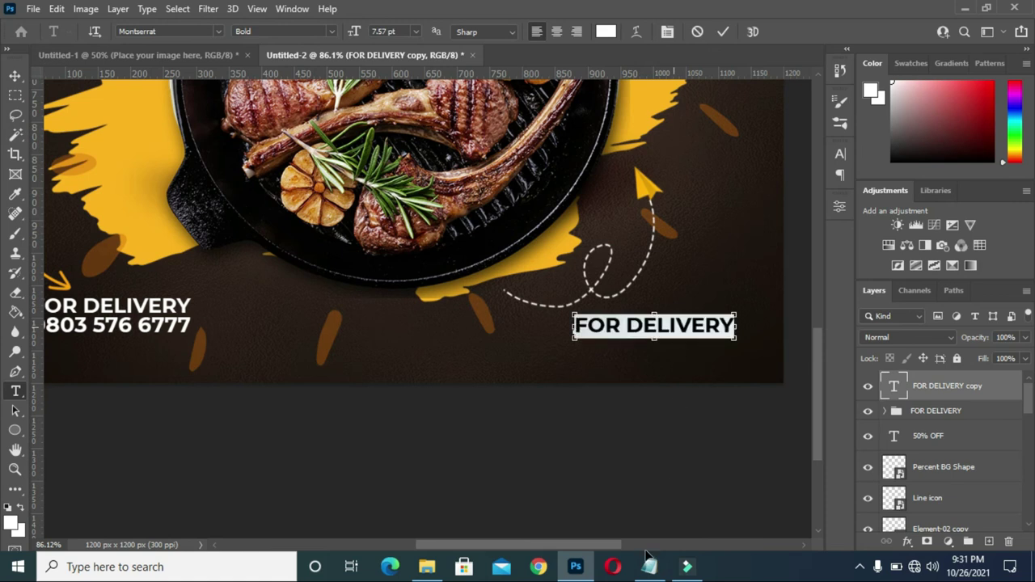
pyautogui.click(649, 566)
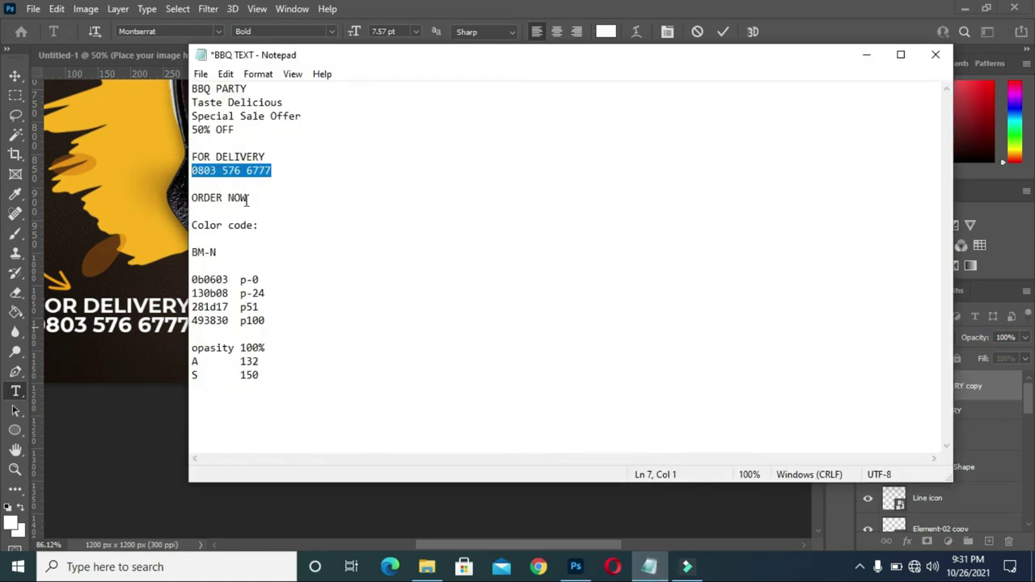
pyautogui.moveTo(247, 199); pyautogui.dragTo(192, 198)
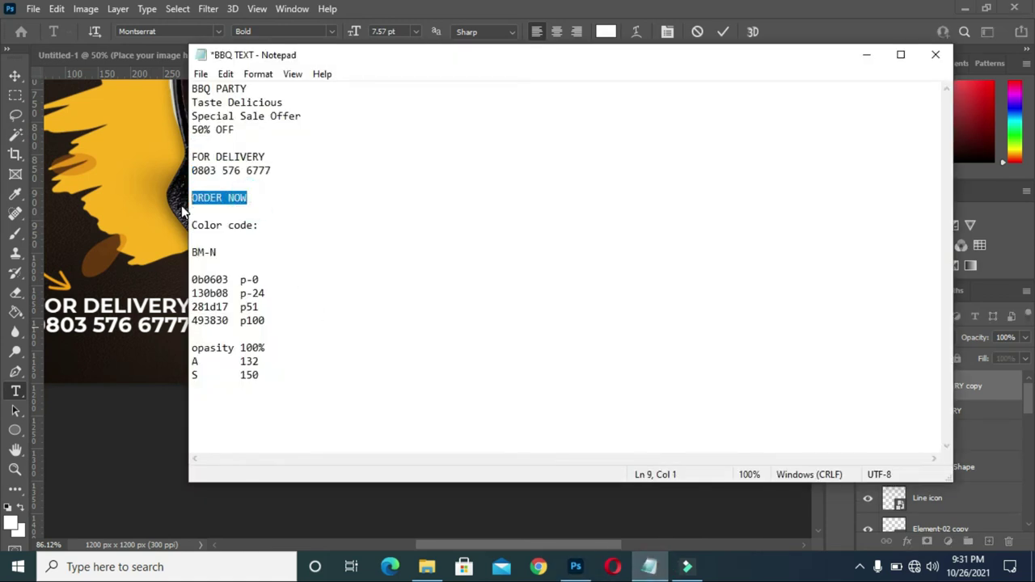
pyautogui.click(864, 57)
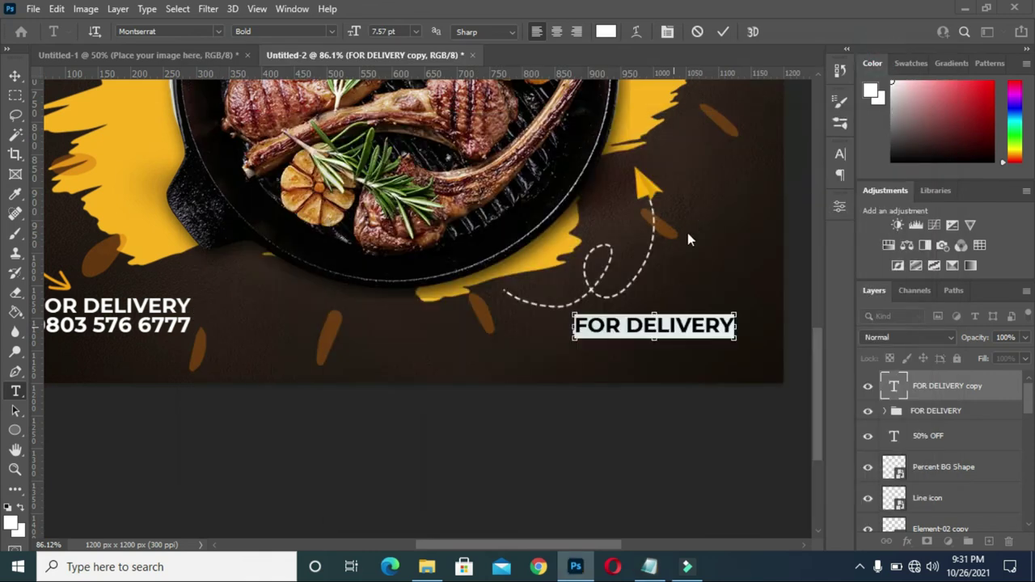
pyautogui.write('ORDER NOW')
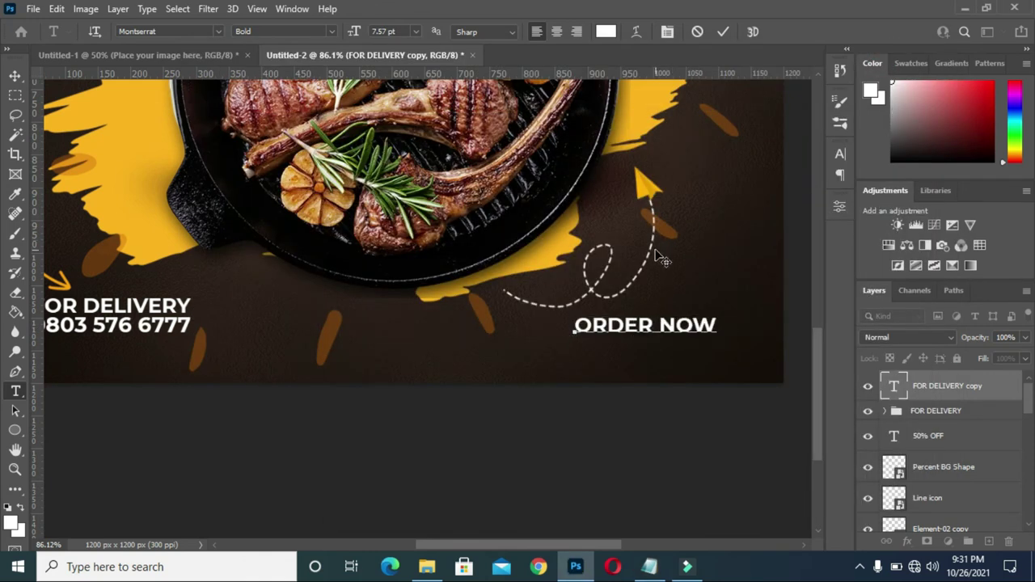
pyautogui.click(722, 32)
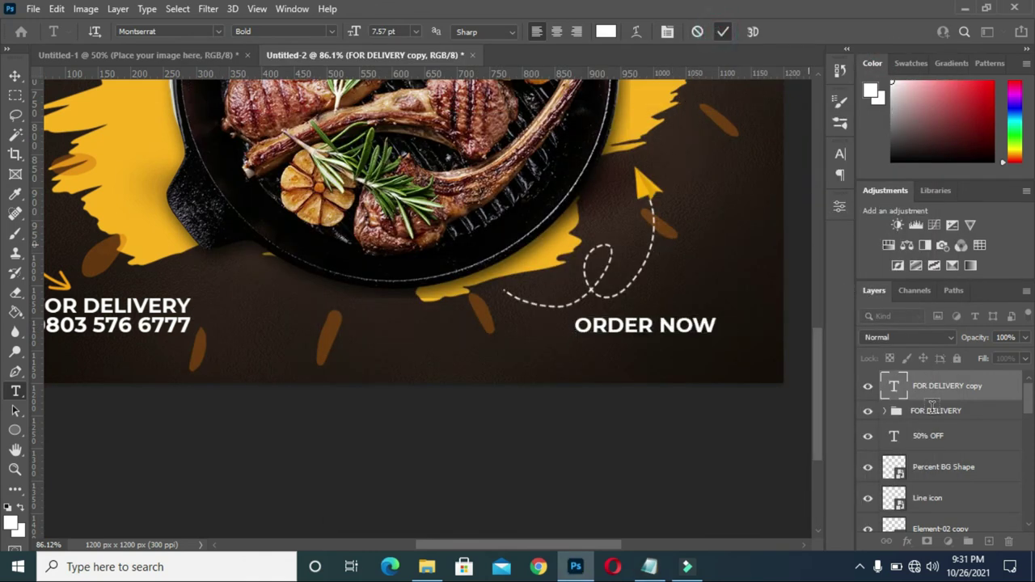
pyautogui.click(930, 411)
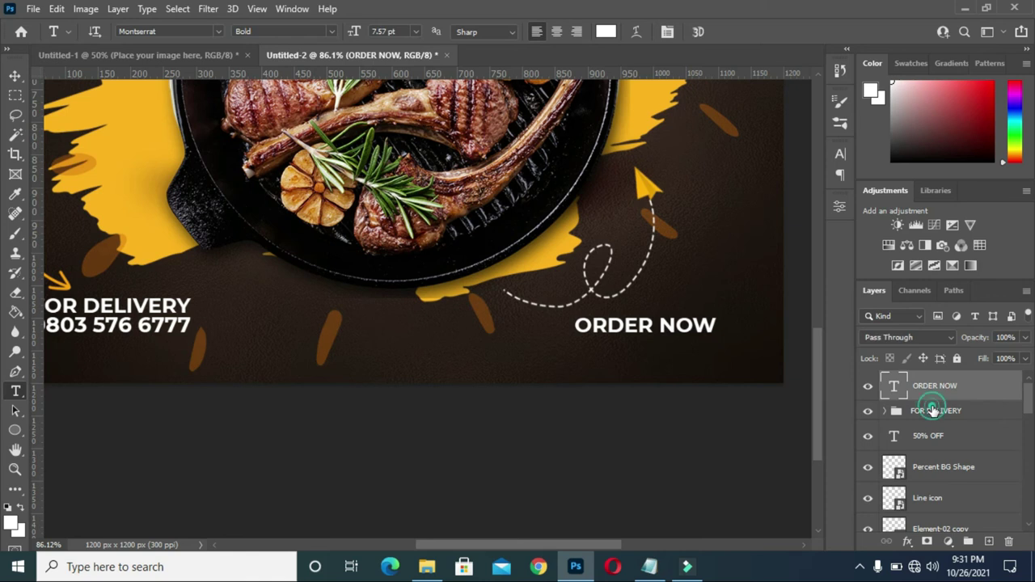
# Draw a rounded rectangle around the ORDER NOW text and fill it dark red.
pyautogui.click(16, 435)
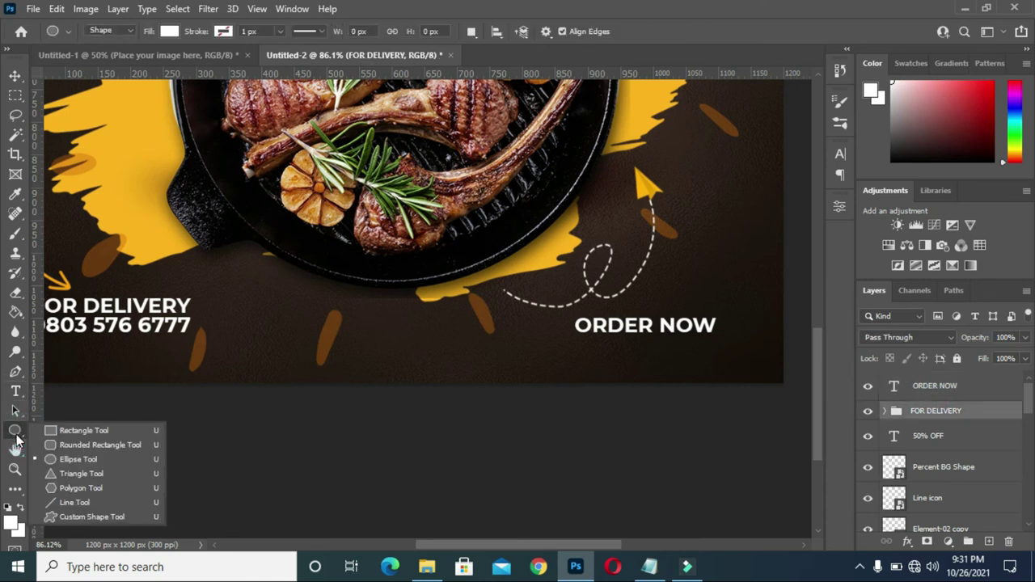
pyautogui.click(57, 431)
pyautogui.click(9, 433)
pyautogui.click(71, 444)
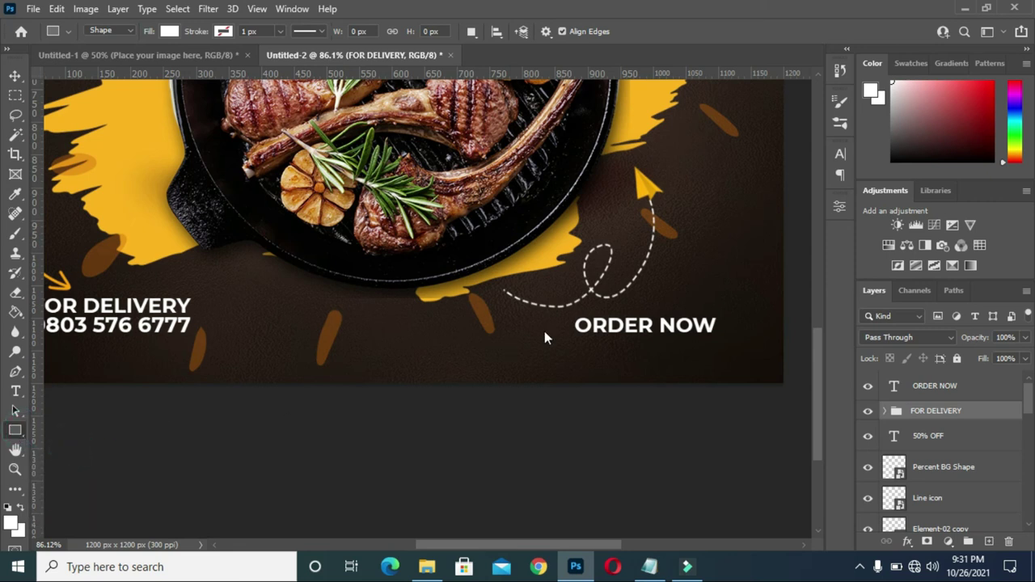
pyautogui.moveTo(570, 313); pyautogui.dragTo(725, 338)
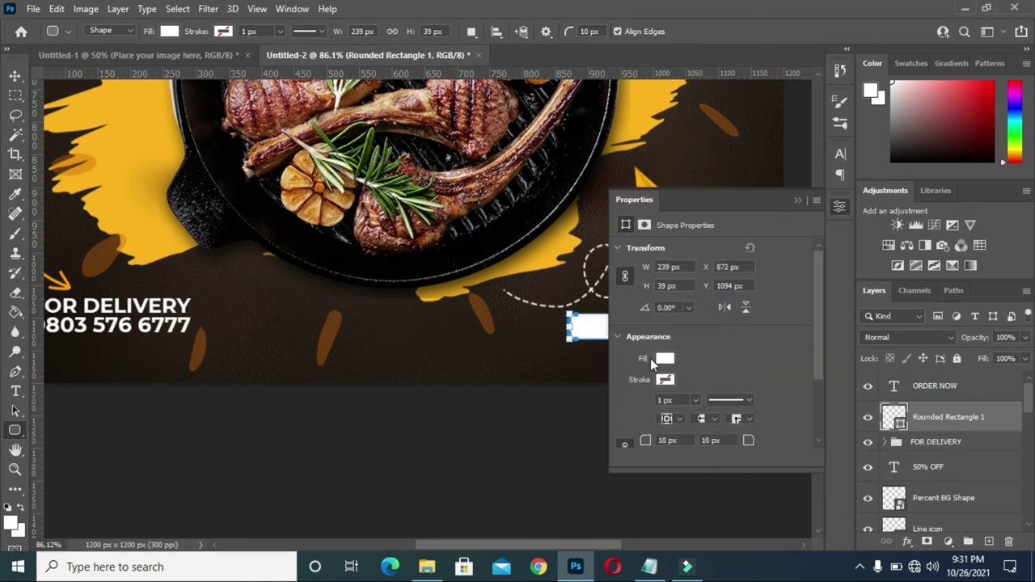
pyautogui.click(664, 361)
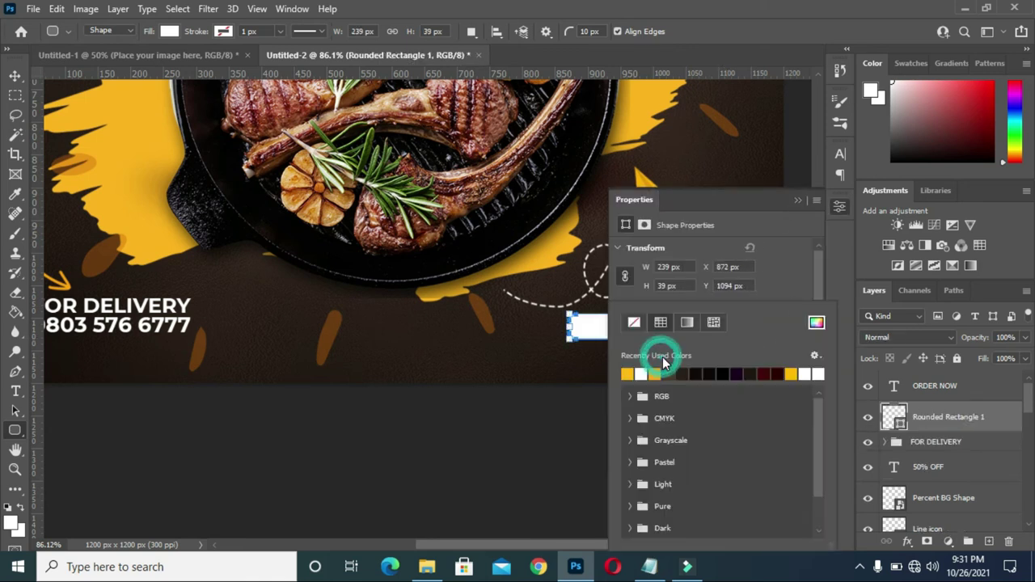
pyautogui.click(771, 373)
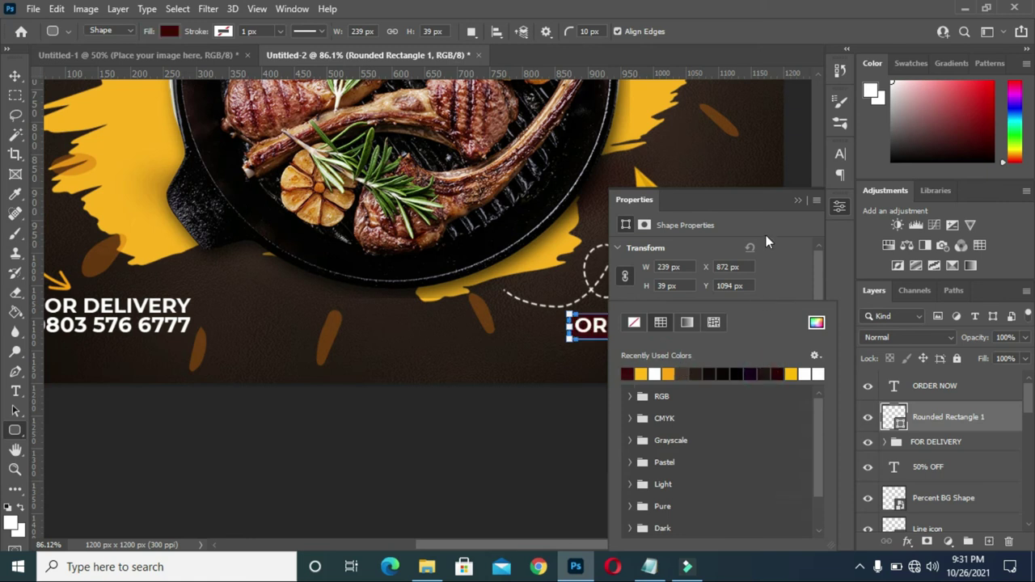
pyautogui.click(800, 199)
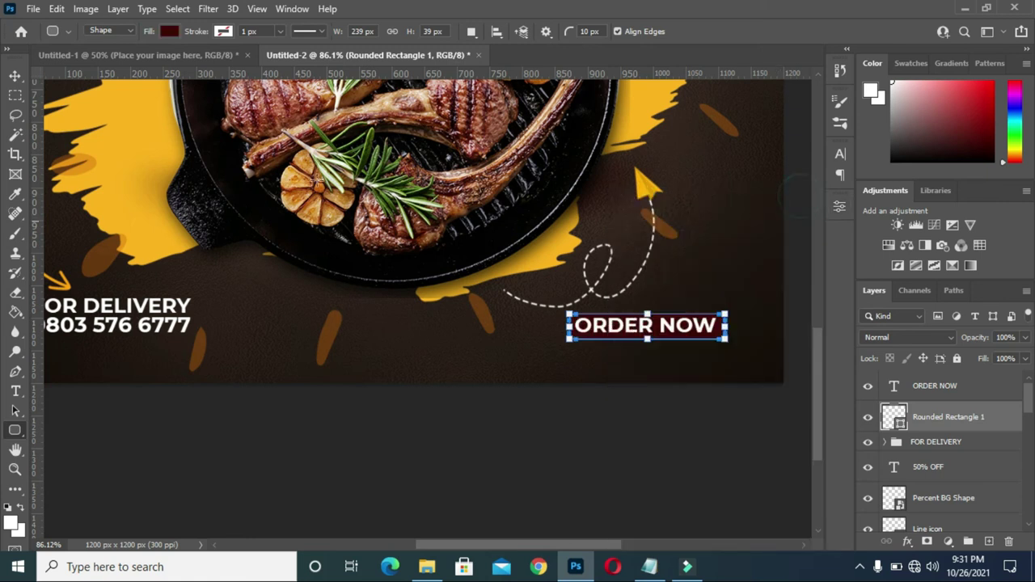
# Nudge the dark red button shape upward so it sits neatly behind ORDER NOW.
pyautogui.click(15, 75)
pyautogui.press('Left')
pyautogui.press('Left')
pyautogui.press('Left')
pyautogui.press('Left')
pyautogui.press('Left')
pyautogui.press('Right')
pyautogui.press('Right')
pyautogui.press('Up')
pyautogui.press('Up')
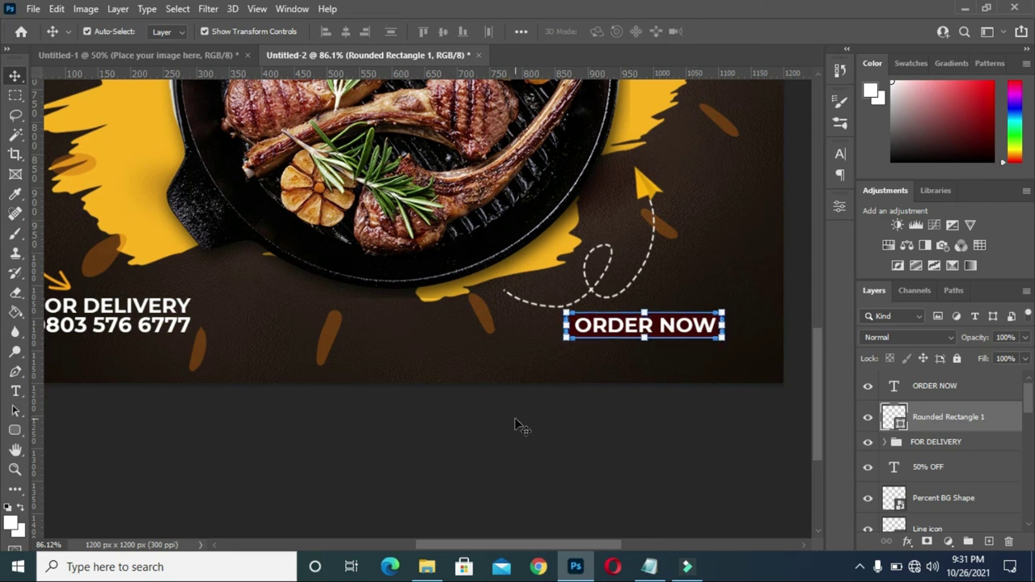
pyautogui.click(518, 419)
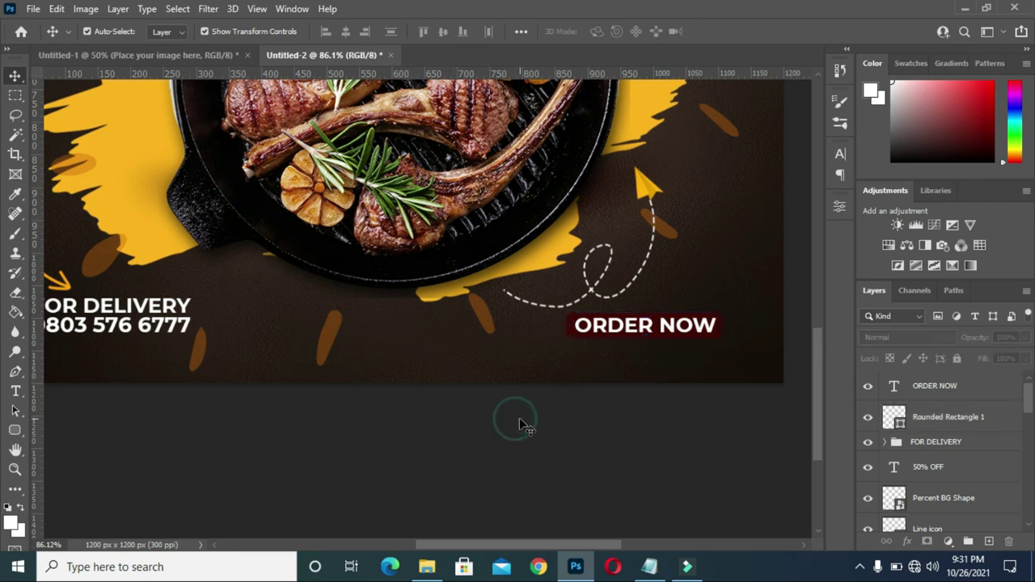
pyautogui.click(575, 334)
pyautogui.press('Up')
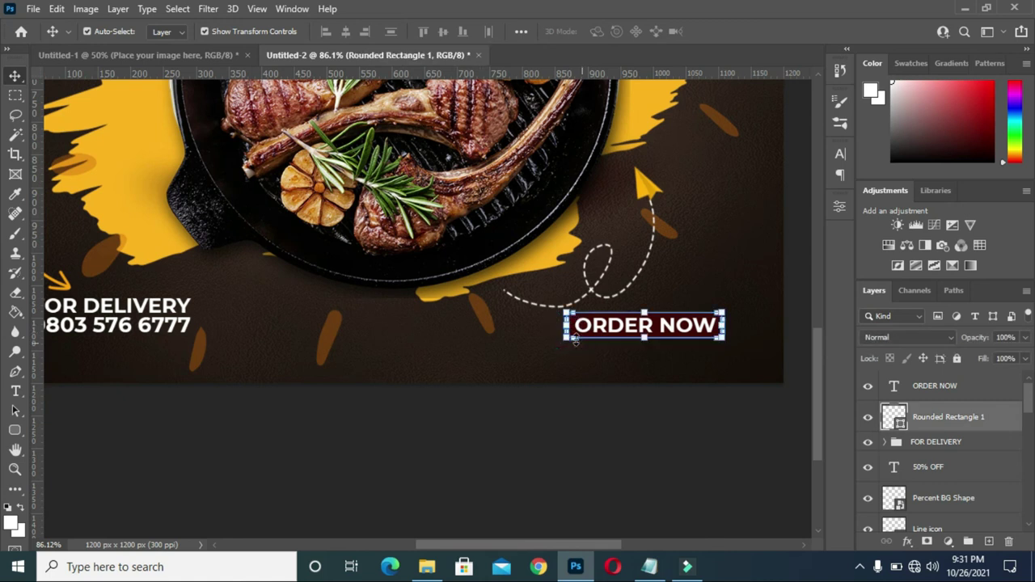
pyautogui.click(588, 444)
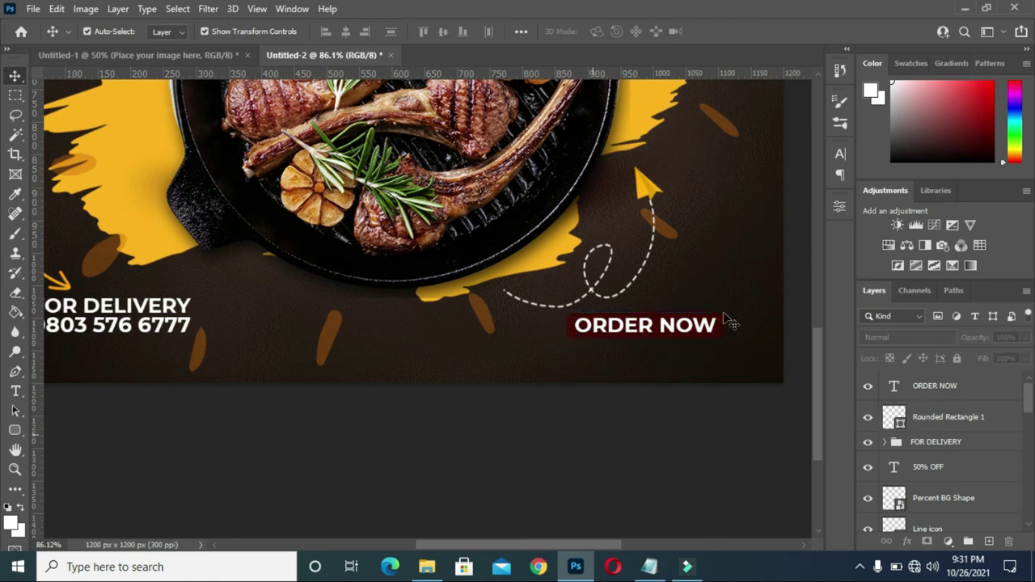
pyautogui.scroll(-1, 726, 322)
pyautogui.scroll(-1, 726, 324)
pyautogui.scroll(-1, 726, 327)
# Group the ORDER NOW text with its button shape into a group named ORDER NOW.
pyautogui.scroll(-2, 726, 335)
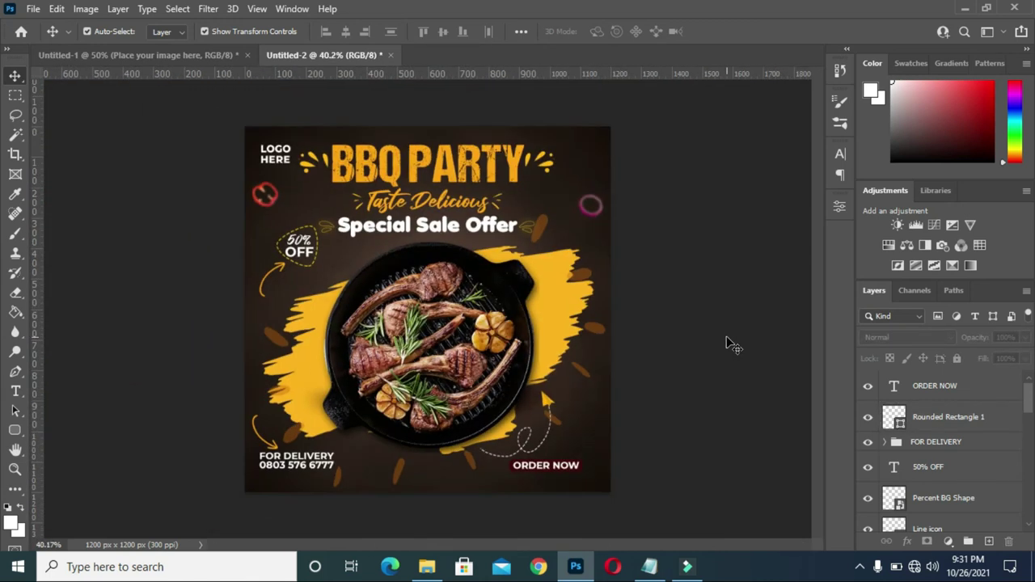
pyautogui.click(936, 386)
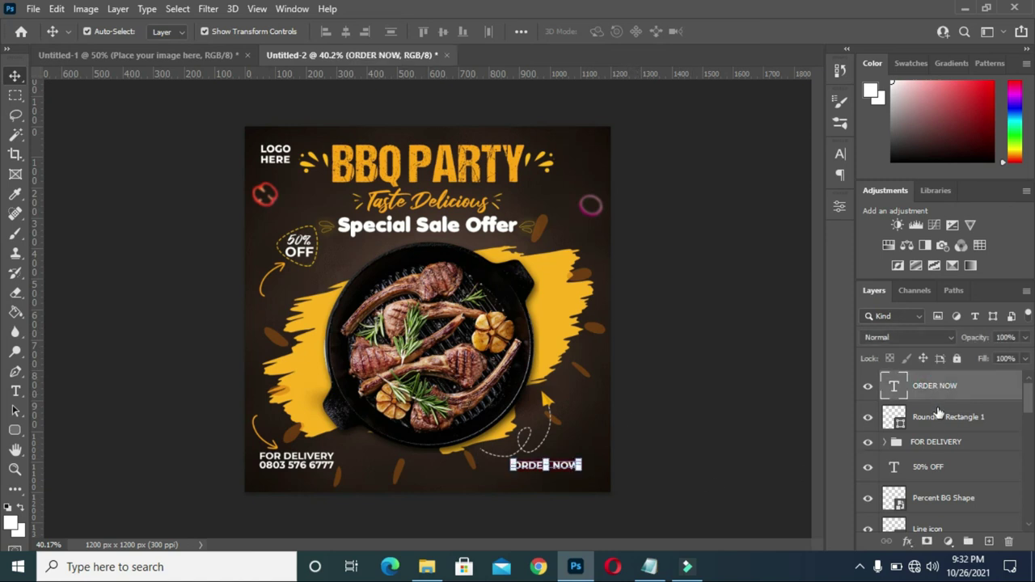
pyautogui.keyDown('shift'); pyautogui.click(938, 414); pyautogui.keyUp('shift')
pyautogui.hotkey('ctrl', 'g')
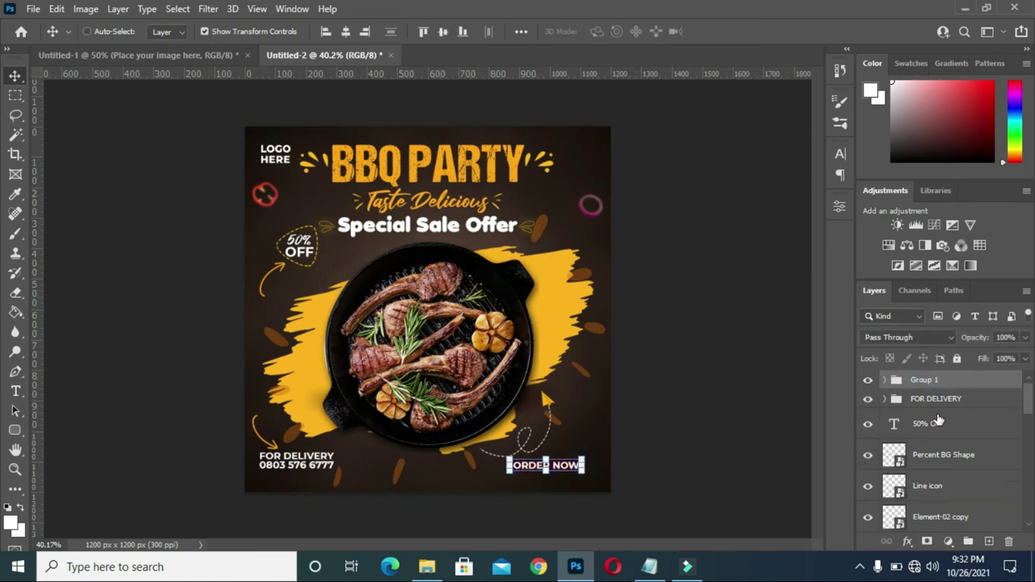
pyautogui.doubleClick(924, 379)
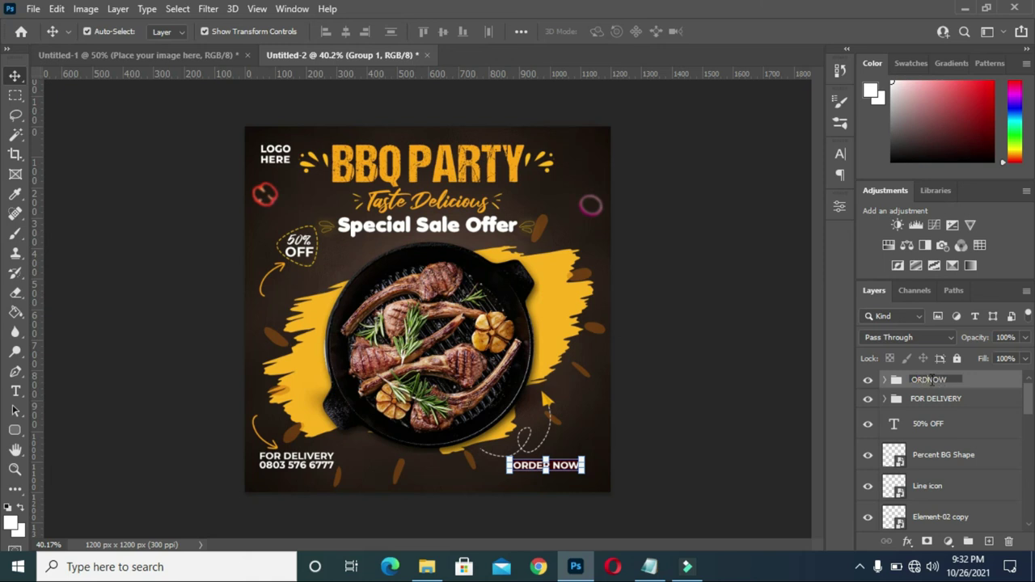
pyautogui.write('ER')
pyautogui.press('Return')
# Group the 50% OFF text with the Percent BG Shape in a group named 50%.
pyautogui.click(934, 428)
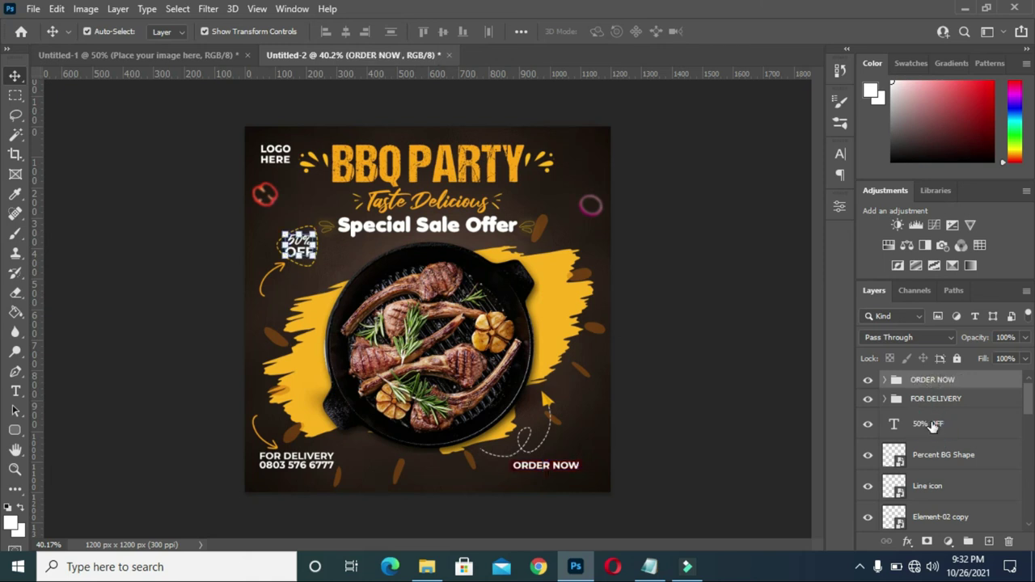
pyautogui.hotkey('ctrl', 'g')
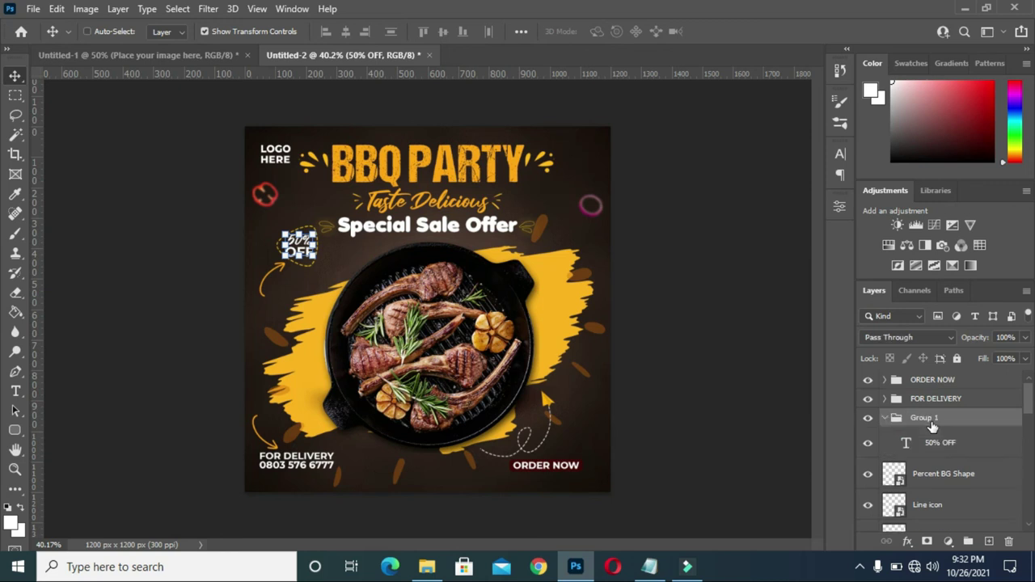
pyautogui.click(887, 417)
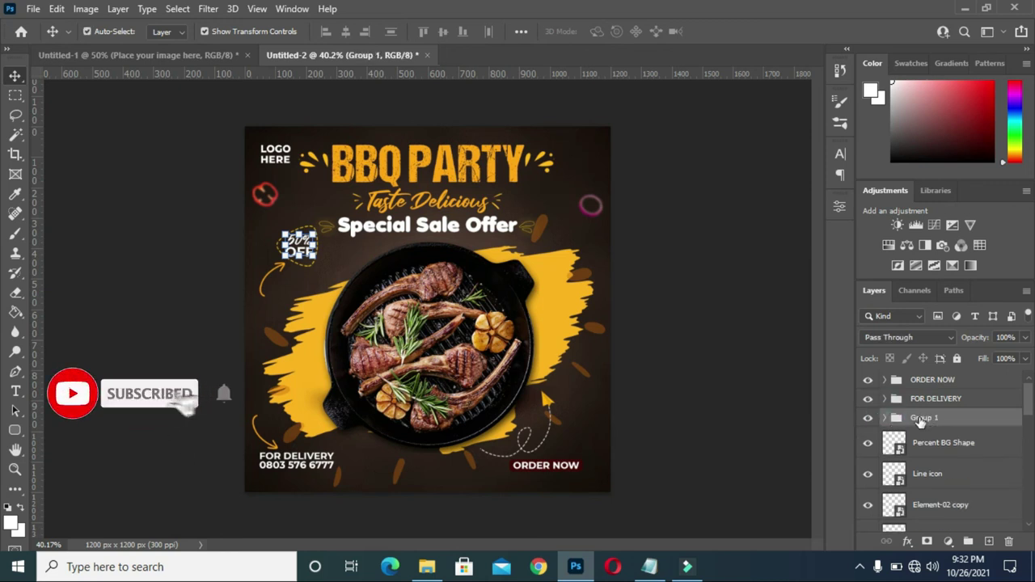
pyautogui.doubleClick(926, 417)
pyautogui.write('50%')
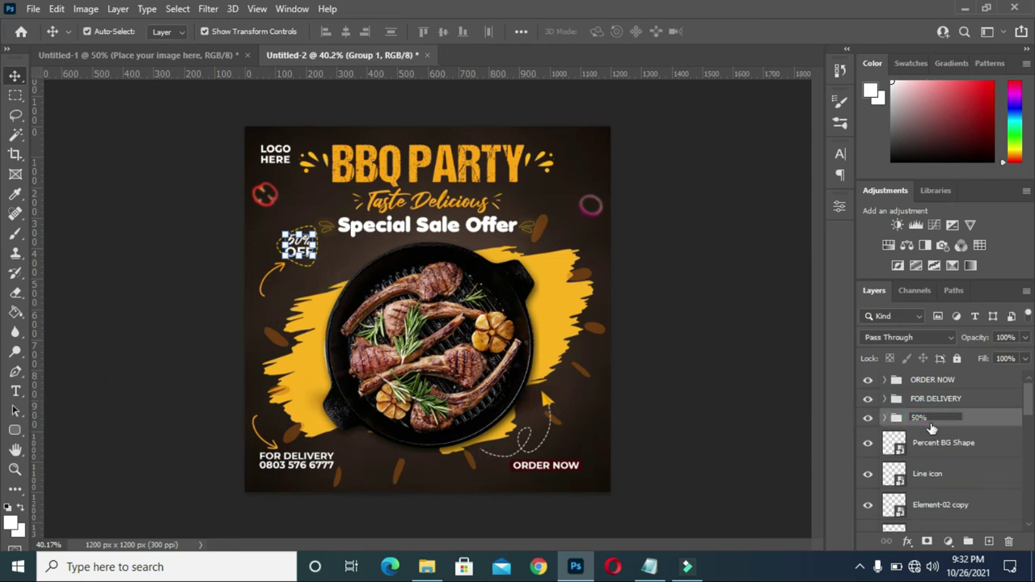
pyautogui.press('Return')
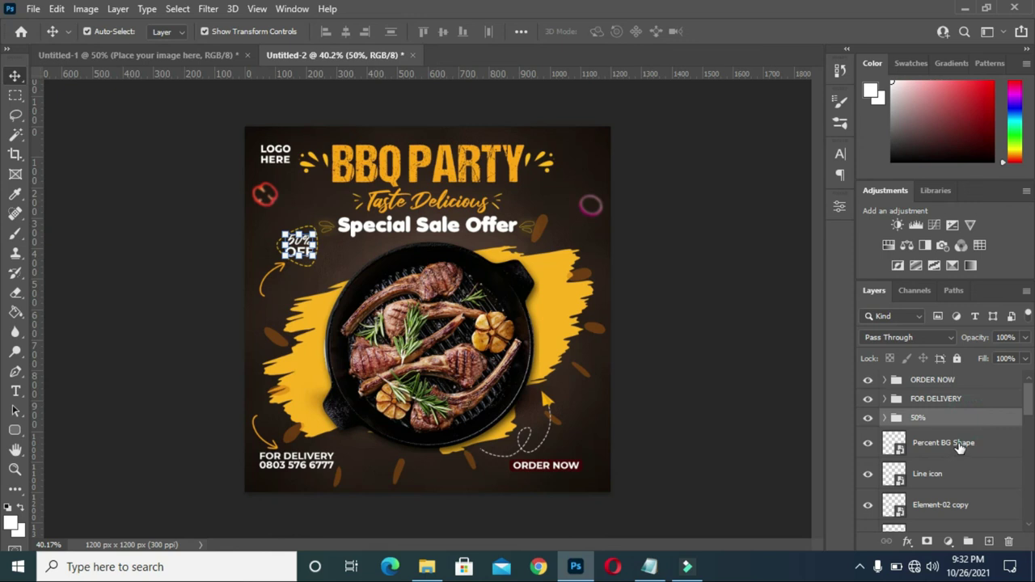
pyautogui.click(957, 444)
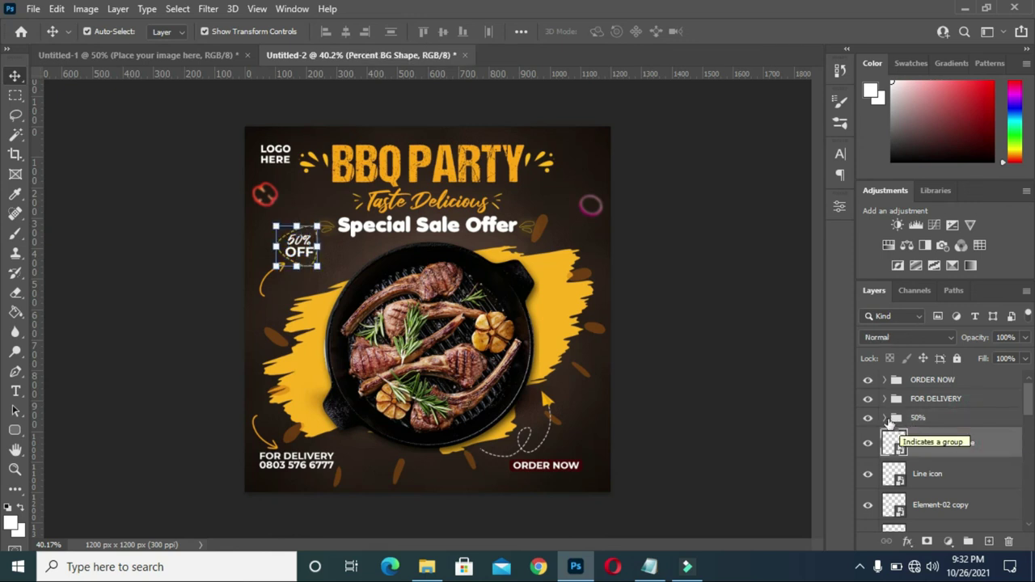
pyautogui.click(886, 418)
pyautogui.moveTo(944, 472); pyautogui.dragTo(944, 460)
pyautogui.click(886, 418)
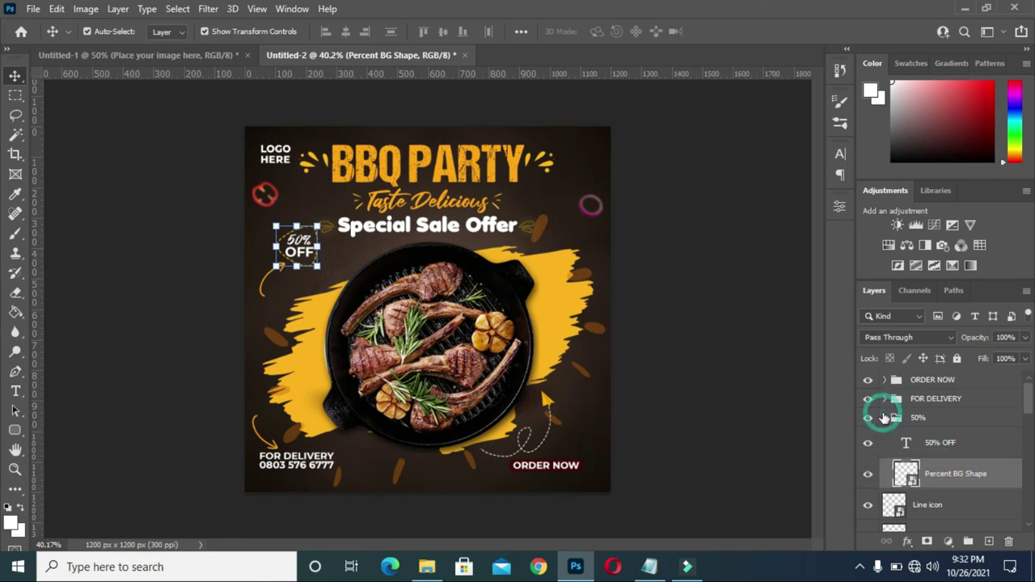
# Group the layers from Your Logo here to Shape as ELEMENT, then collapse BG.
pyautogui.scroll(-1, 920, 438)
pyautogui.click(926, 429)
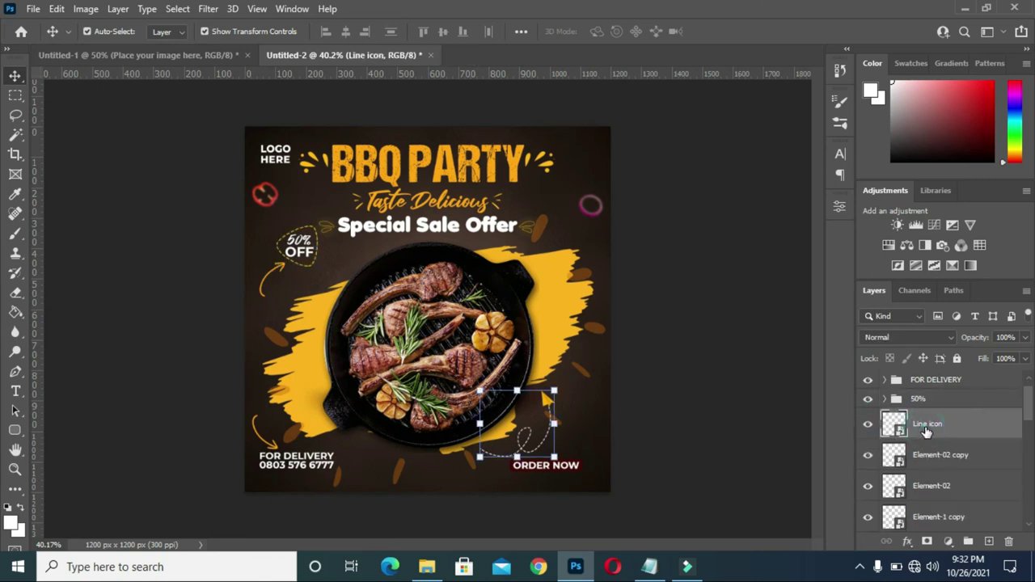
pyautogui.scroll(-1, 926, 432)
pyautogui.scroll(-2, 929, 440)
pyautogui.scroll(-2, 930, 452)
pyautogui.scroll(-2, 930, 453)
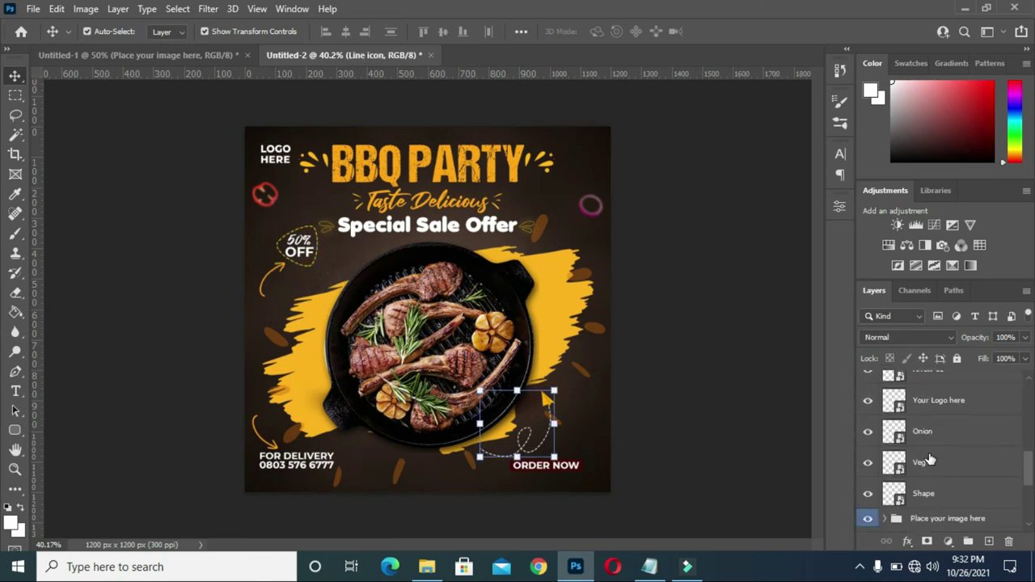
pyautogui.scroll(-1, 928, 469)
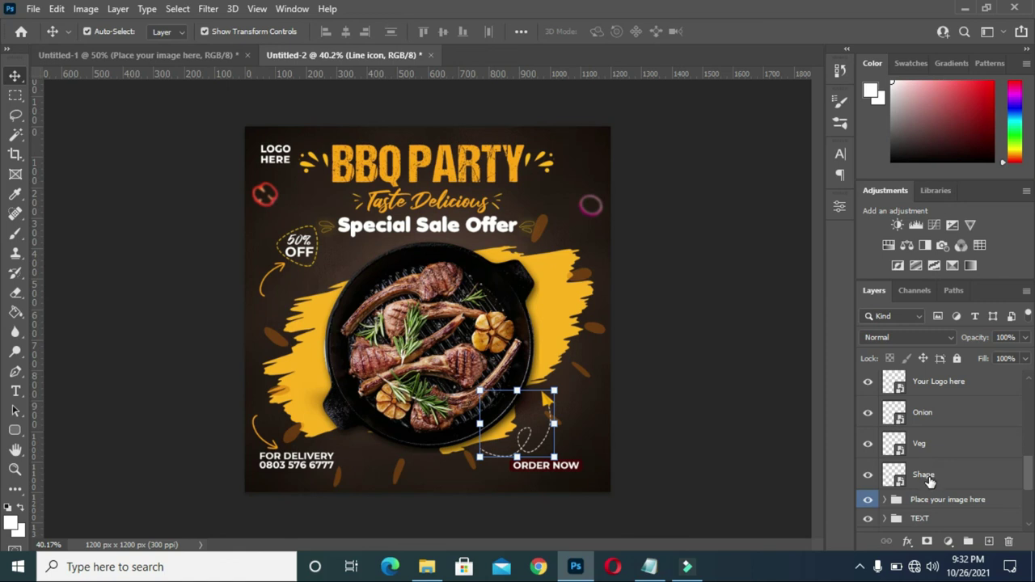
pyautogui.keyDown('shift'); pyautogui.click(929, 479); pyautogui.keyUp('shift')
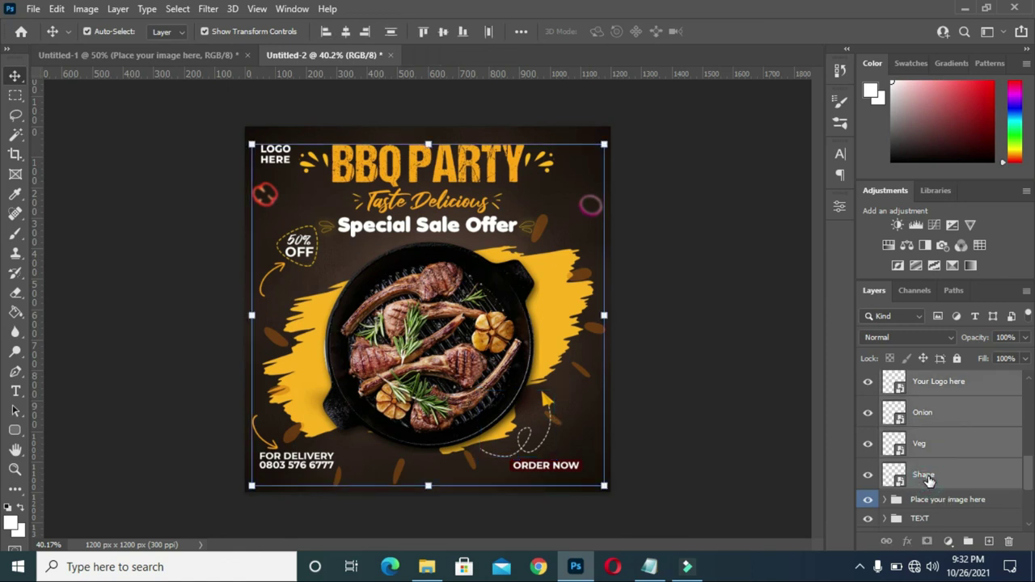
pyautogui.hotkey('ctrl', 'g')
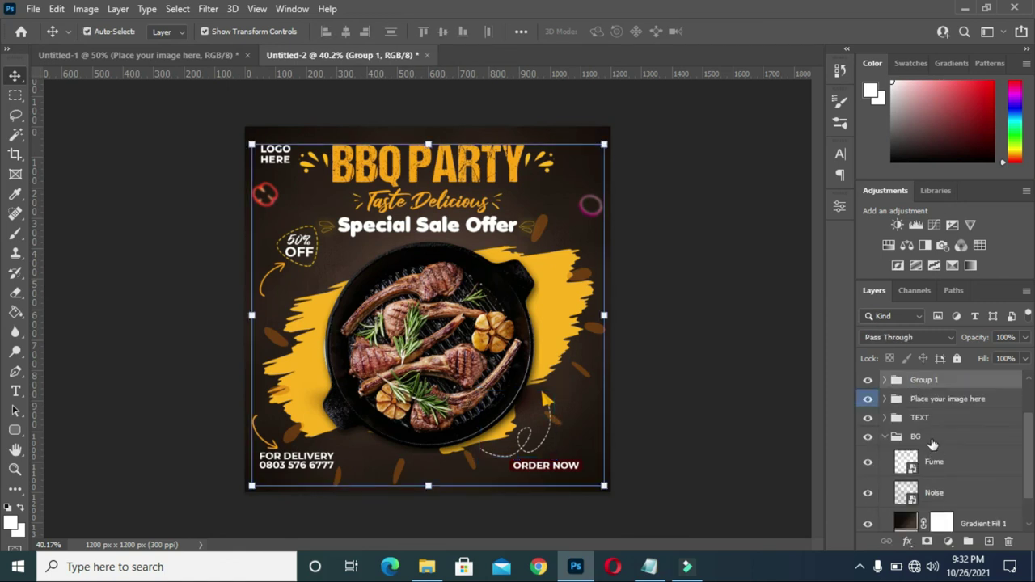
pyautogui.doubleClick(922, 380)
pyautogui.write('B')
pyautogui.press('Return')
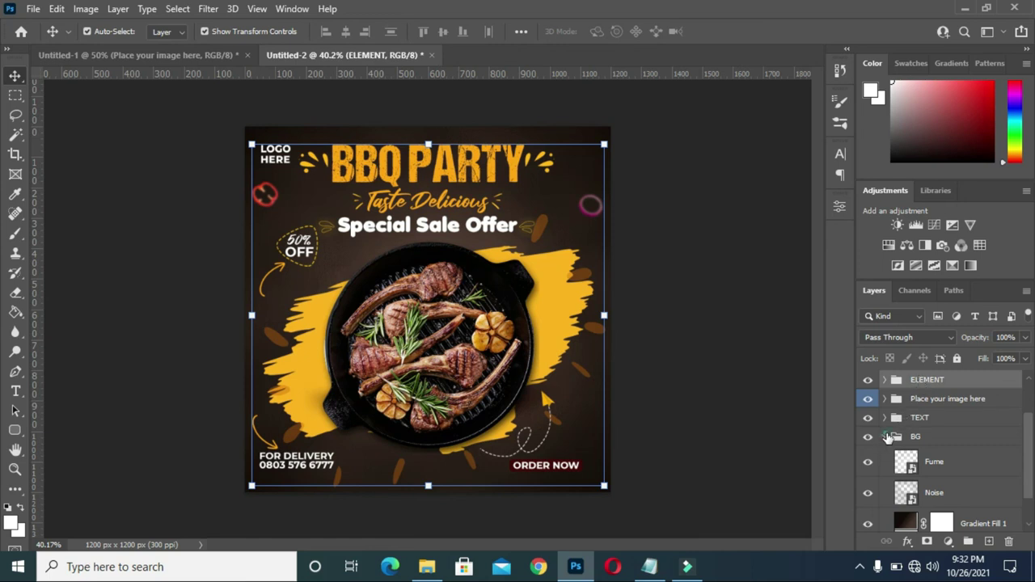
pyautogui.click(887, 437)
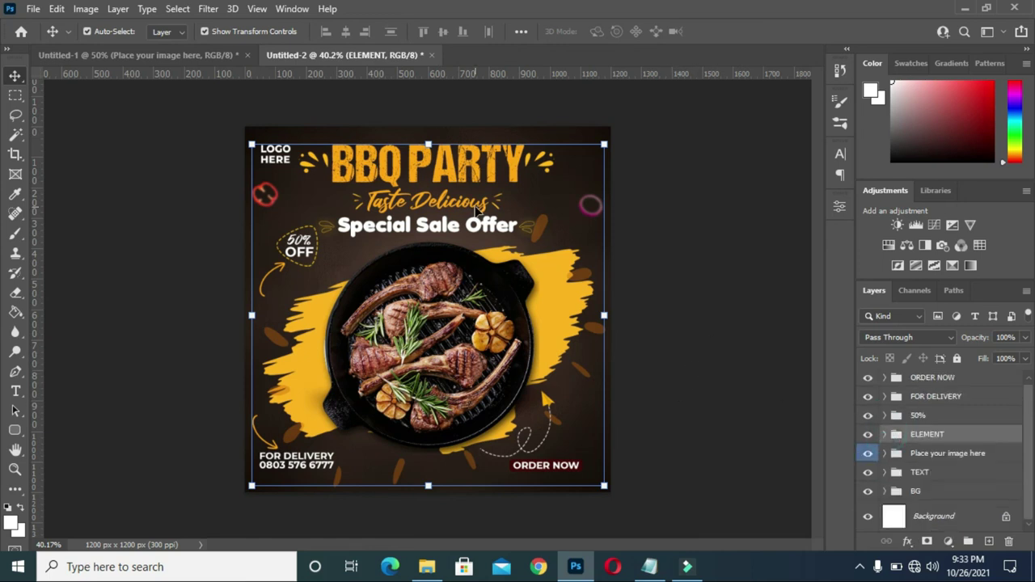
# Nudge the ORDER NOW and FOR DELIVERY groups slightly down and lift the red LOGO HERE icon a few pixels.
pyautogui.click(668, 191)
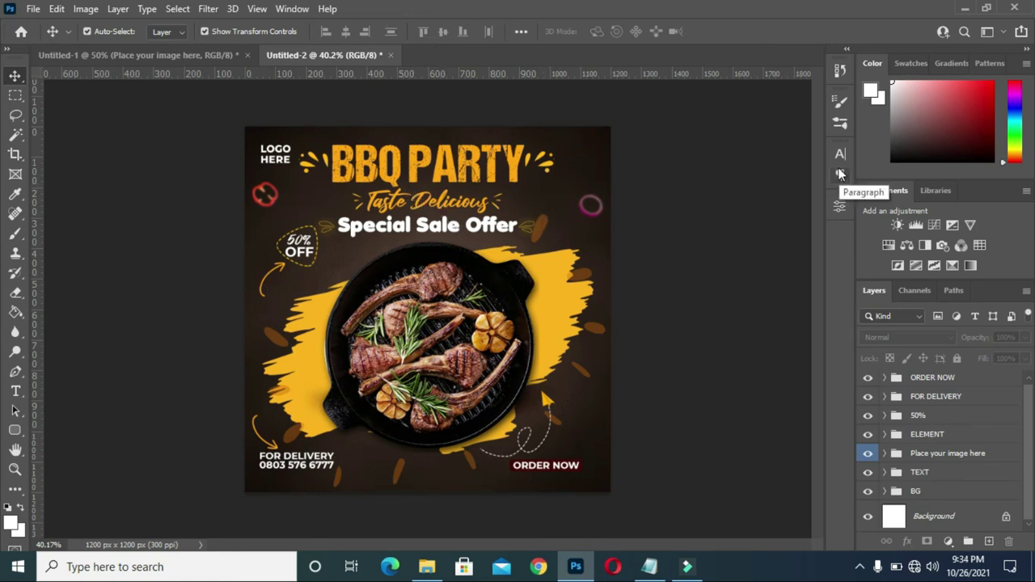
pyautogui.click(919, 380)
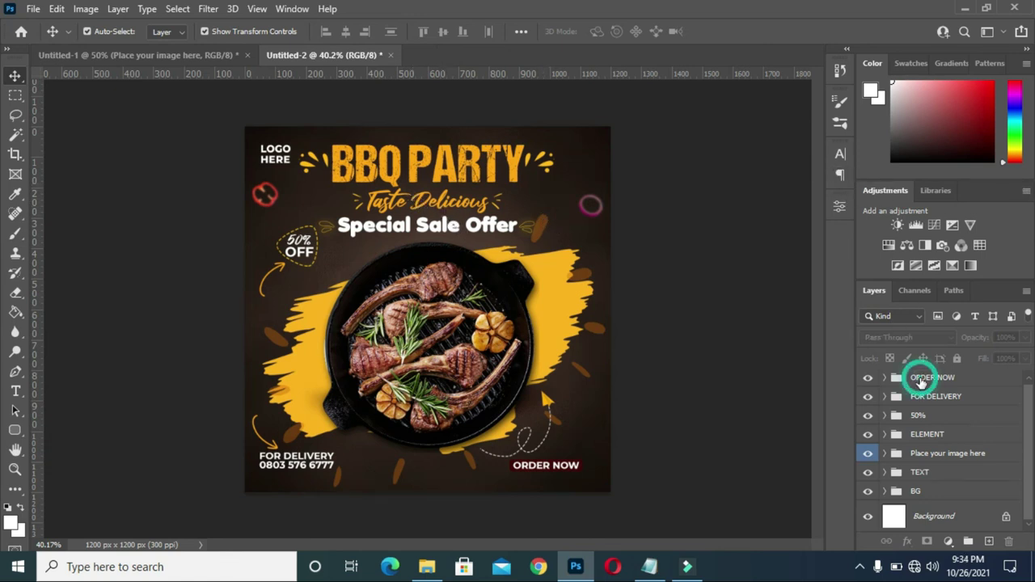
pyautogui.press('Down')
pyautogui.press('Down')
pyautogui.press('Down')
pyautogui.press('Down')
pyautogui.press('Down')
pyautogui.press('Down')
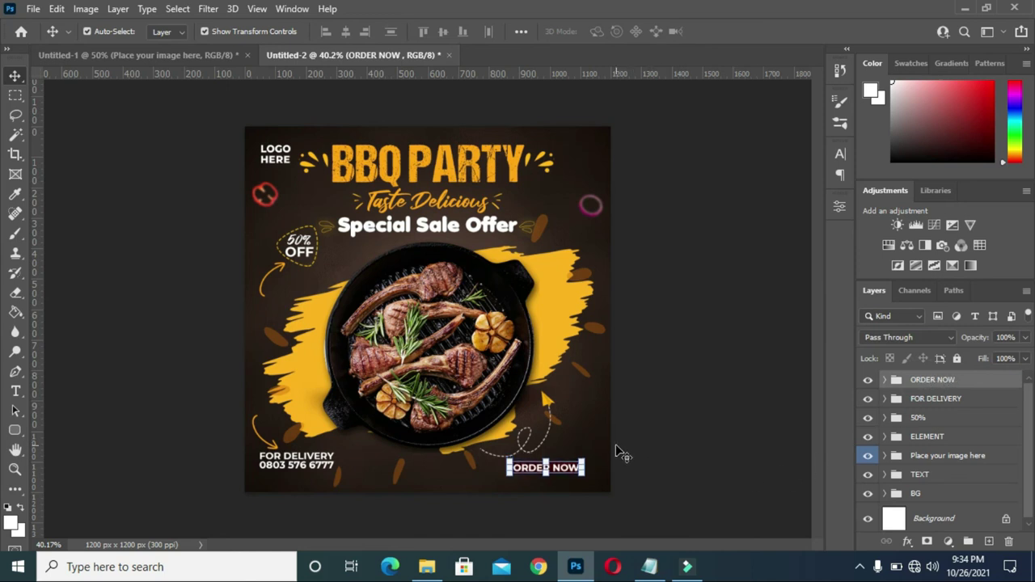
pyautogui.press('Down')
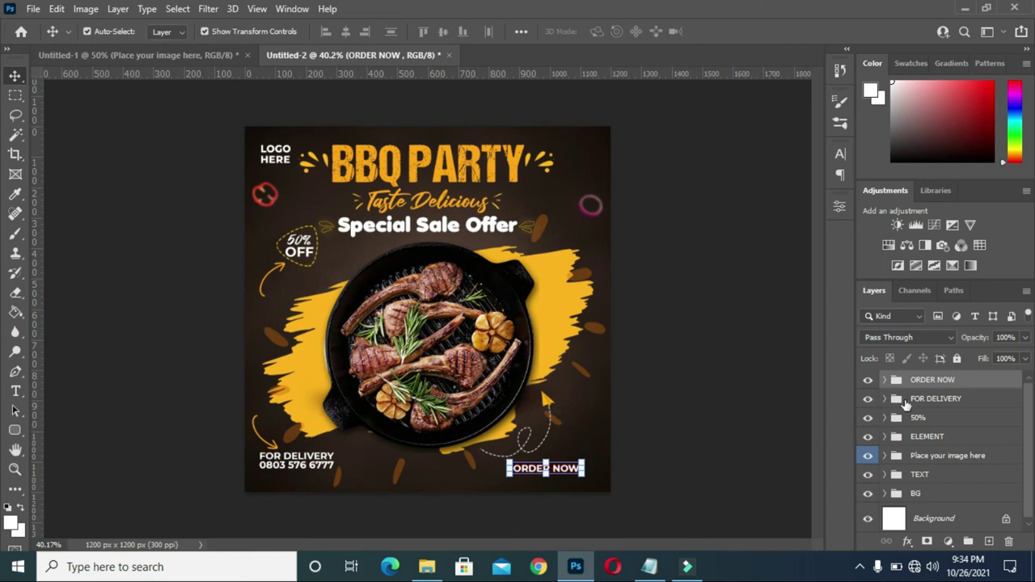
pyautogui.click(923, 397)
pyautogui.press('Down')
pyautogui.press('Down')
pyautogui.press('Down')
pyautogui.press('Down')
pyautogui.press('Down')
pyautogui.press('Down')
pyautogui.press('Down')
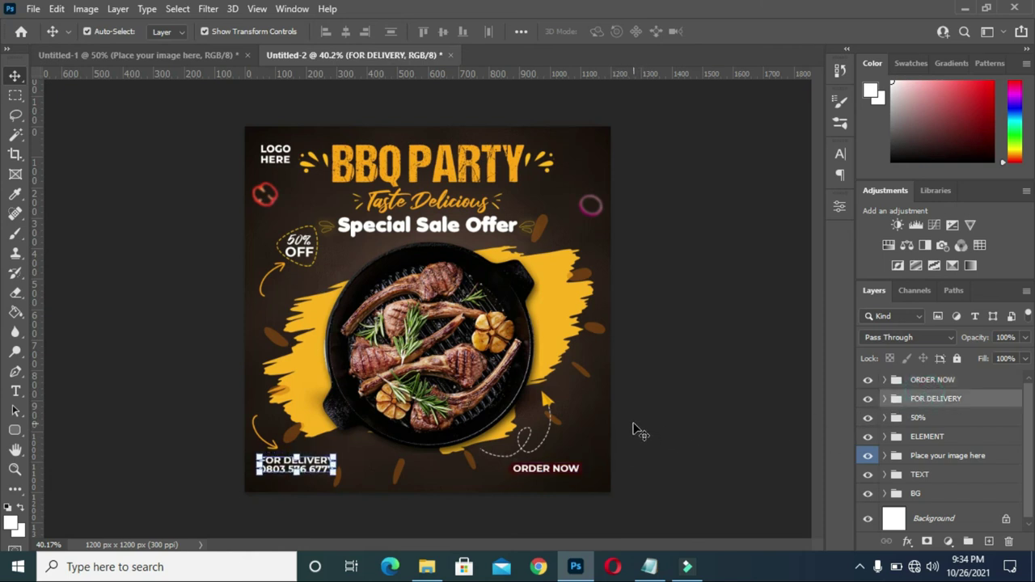
pyautogui.press('Up')
pyautogui.press('Up')
pyautogui.press('Up')
pyautogui.press('Up')
pyautogui.press('Up')
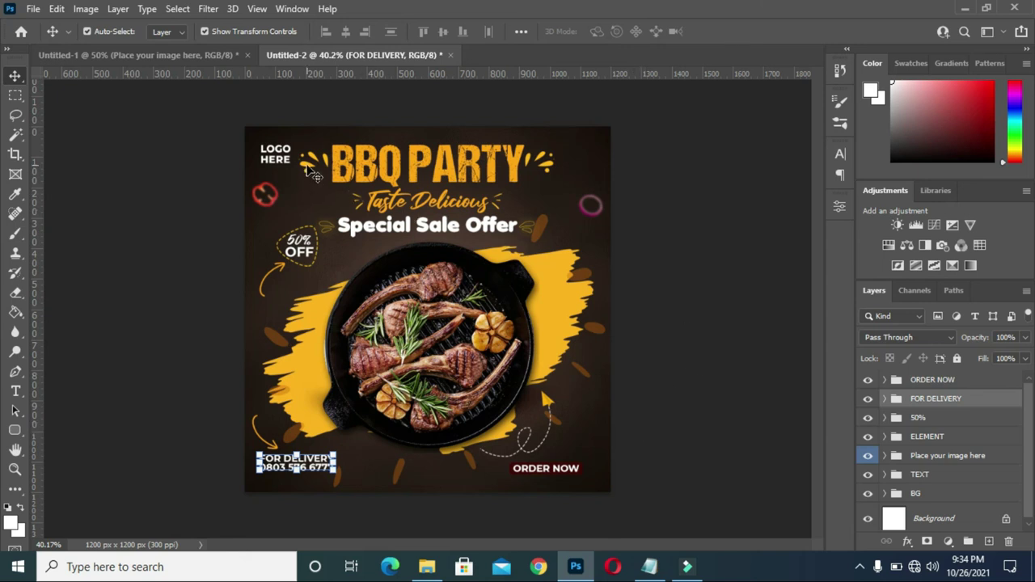
pyautogui.click(274, 199)
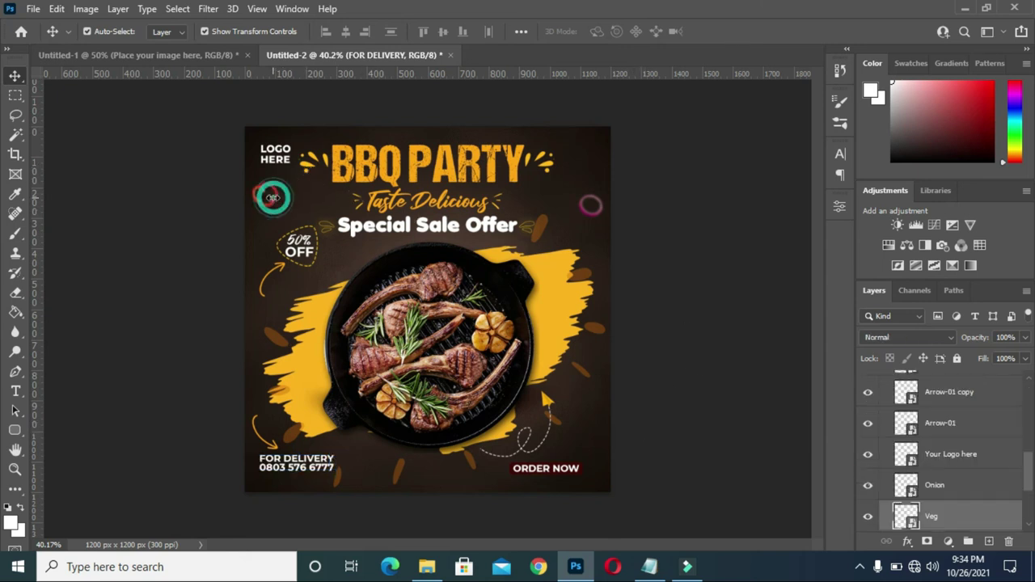
pyautogui.moveTo(277, 197); pyautogui.dragTo(277, 194)
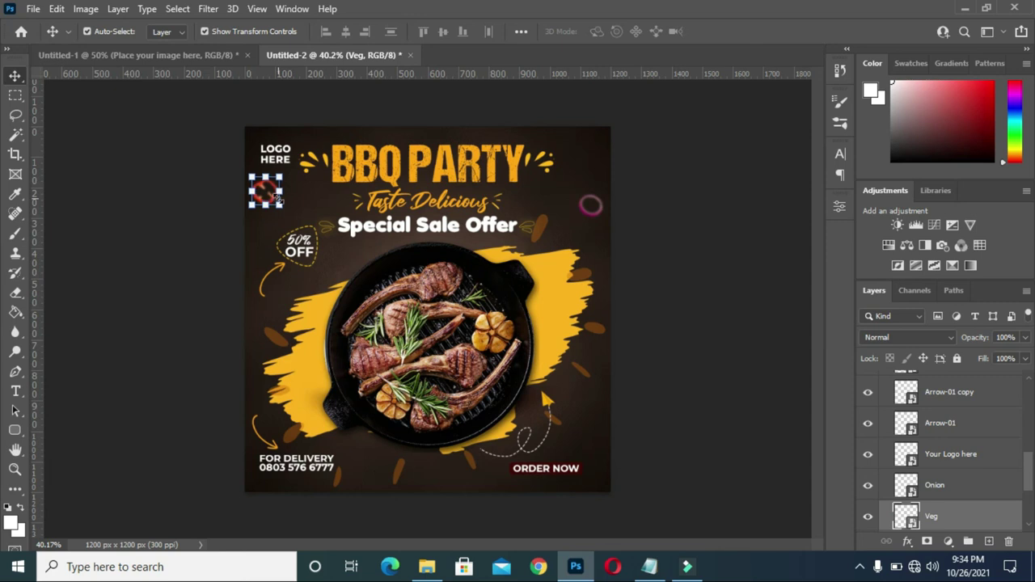
# Resize the left sparkle beside BBQ PARTY with Free Transform and commit it.
pyautogui.click(311, 168)
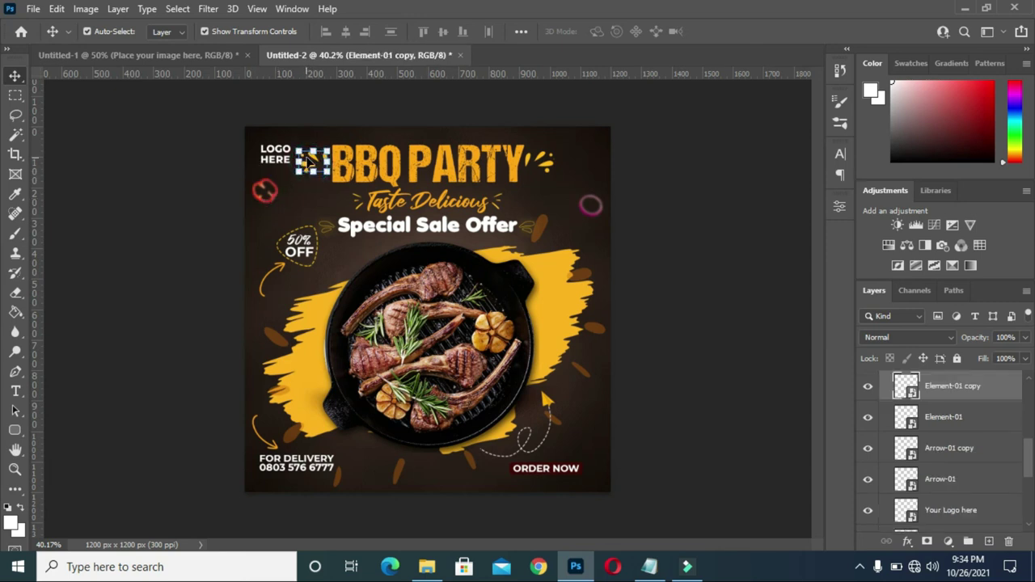
pyautogui.scroll(1, 310, 160)
pyautogui.scroll(1, 283, 133)
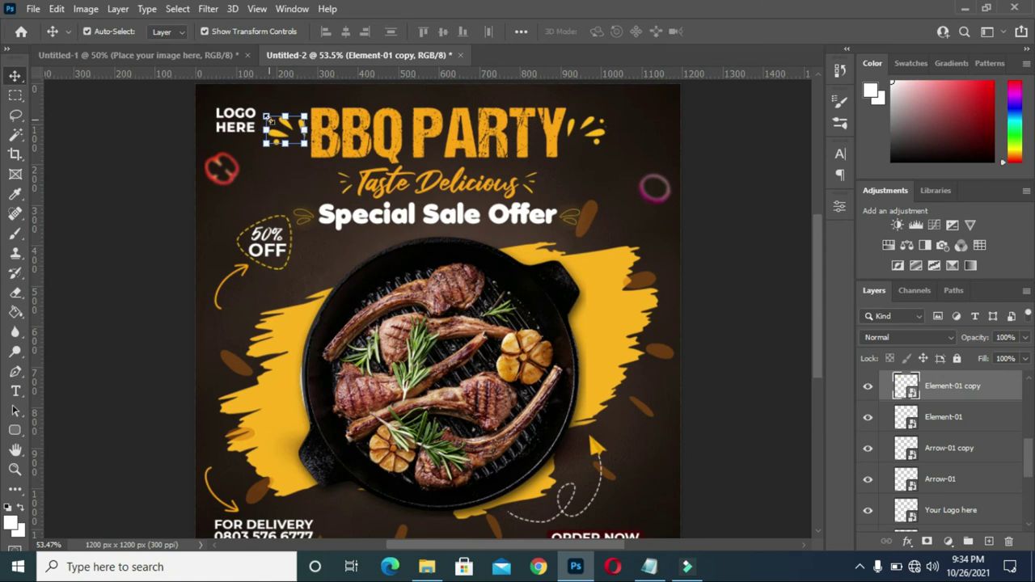
pyautogui.moveTo(266, 116); pyautogui.dragTo(261, 158)
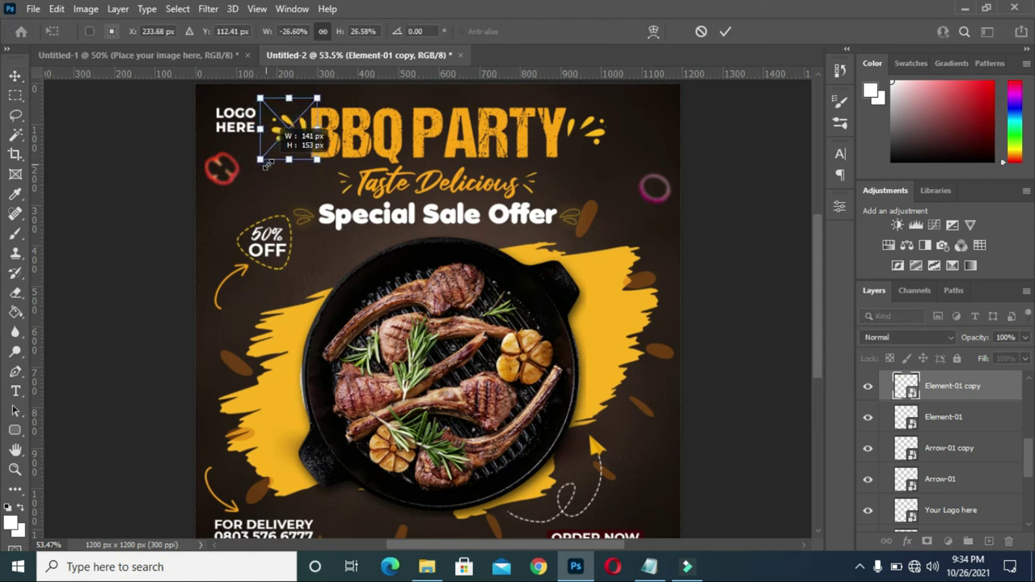
pyautogui.moveTo(262, 97); pyautogui.dragTo(267, 103)
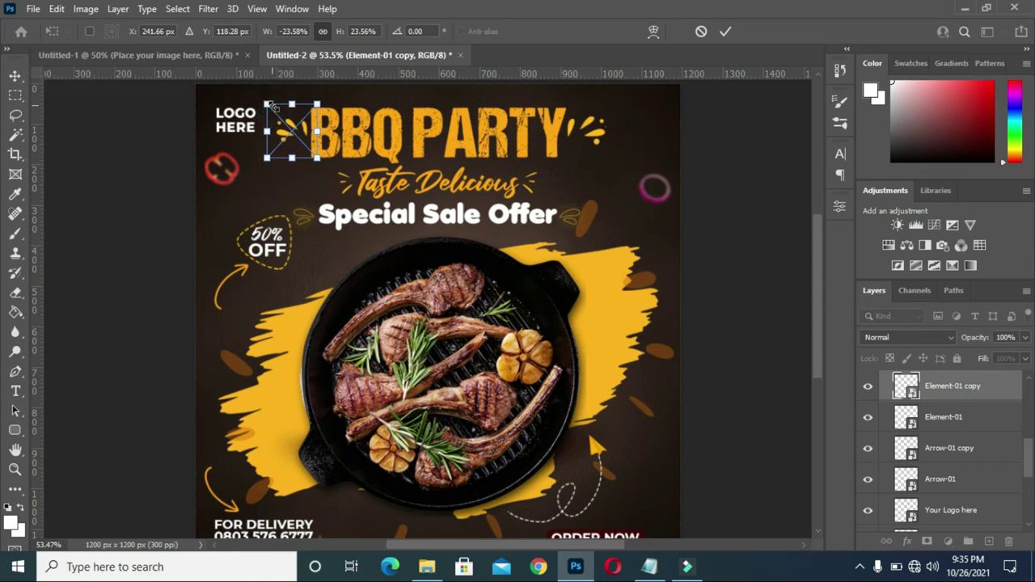
pyautogui.moveTo(268, 103); pyautogui.dragTo(272, 106)
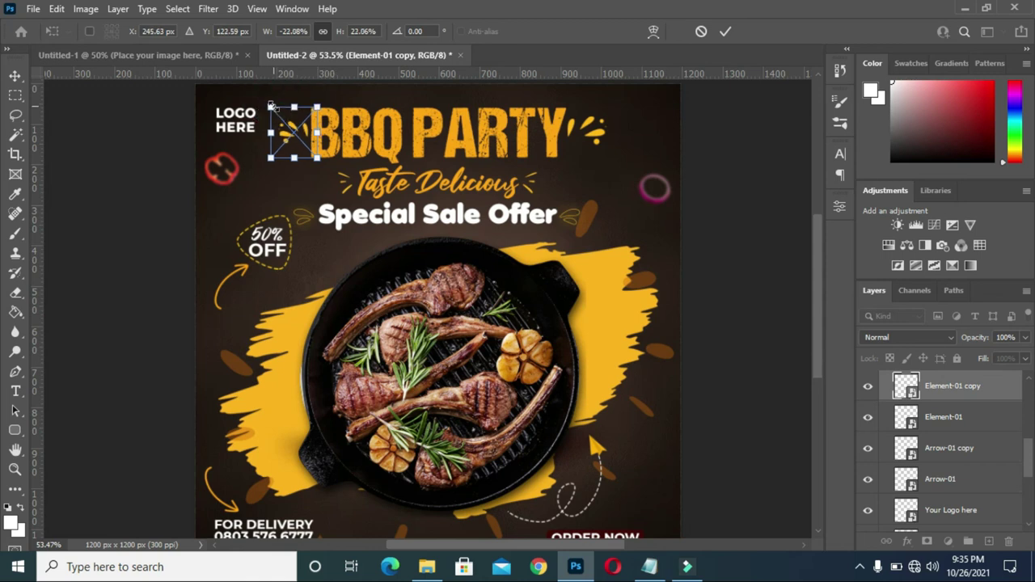
pyautogui.click(725, 31)
# Scale the right sparkle beside BBQ PARTY to about 24.33% and commit it.
pyautogui.click(603, 139)
pyautogui.moveTo(608, 145); pyautogui.dragTo(609, 155)
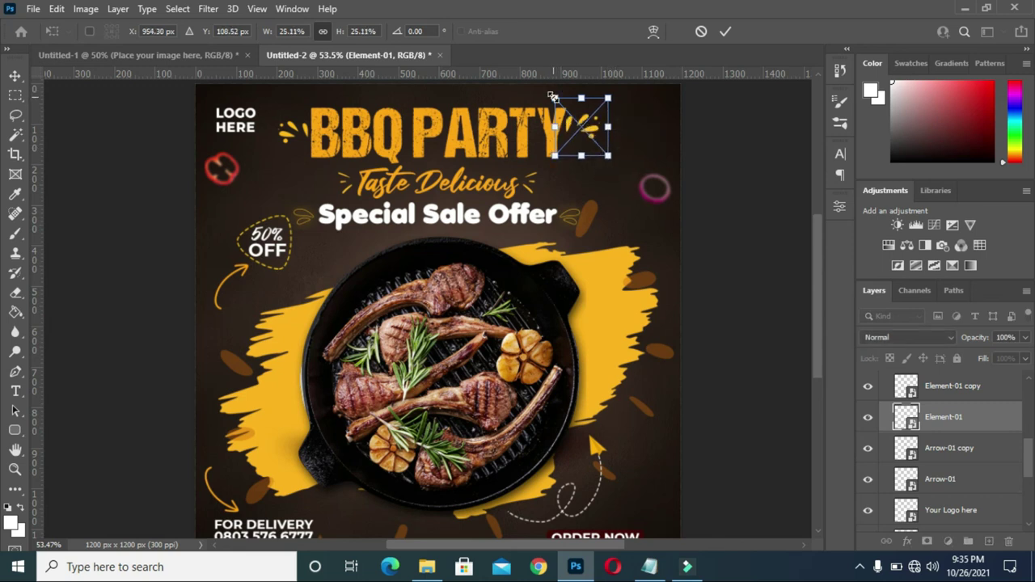
pyautogui.moveTo(608, 97); pyautogui.dragTo(602, 99)
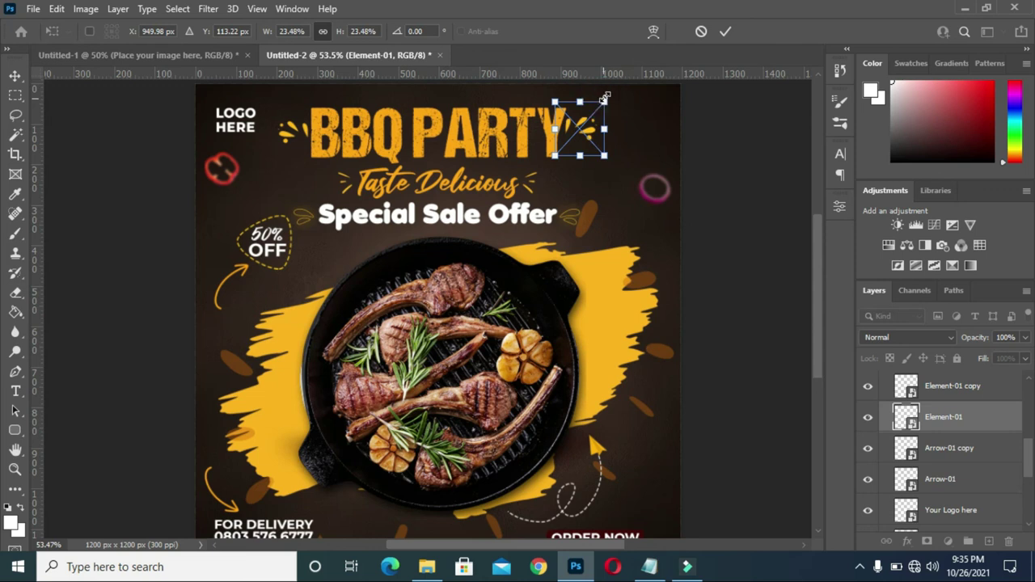
pyautogui.moveTo(602, 99); pyautogui.dragTo(608, 99)
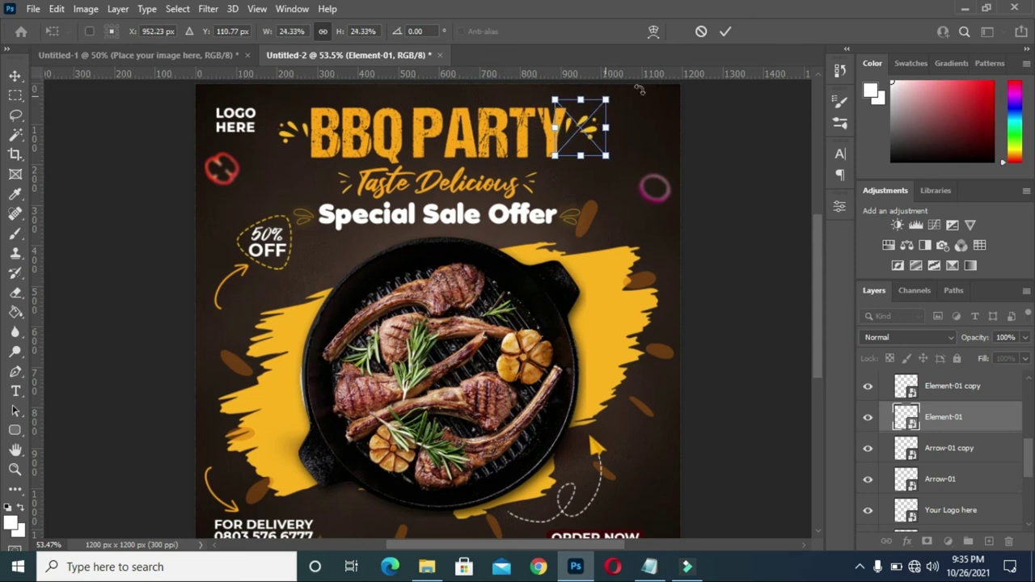
pyautogui.click(725, 32)
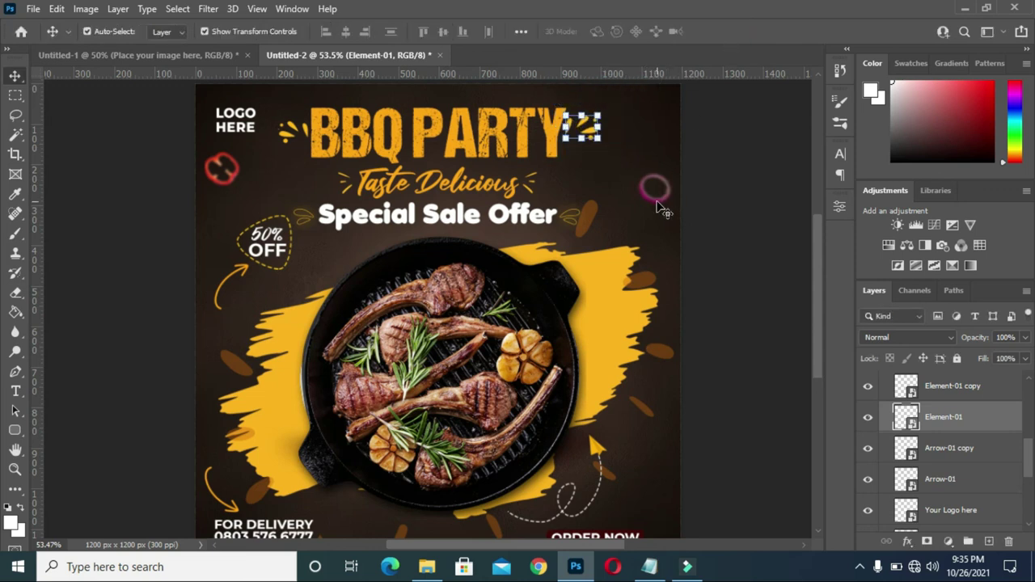
pyautogui.scroll(-2, 475, 204)
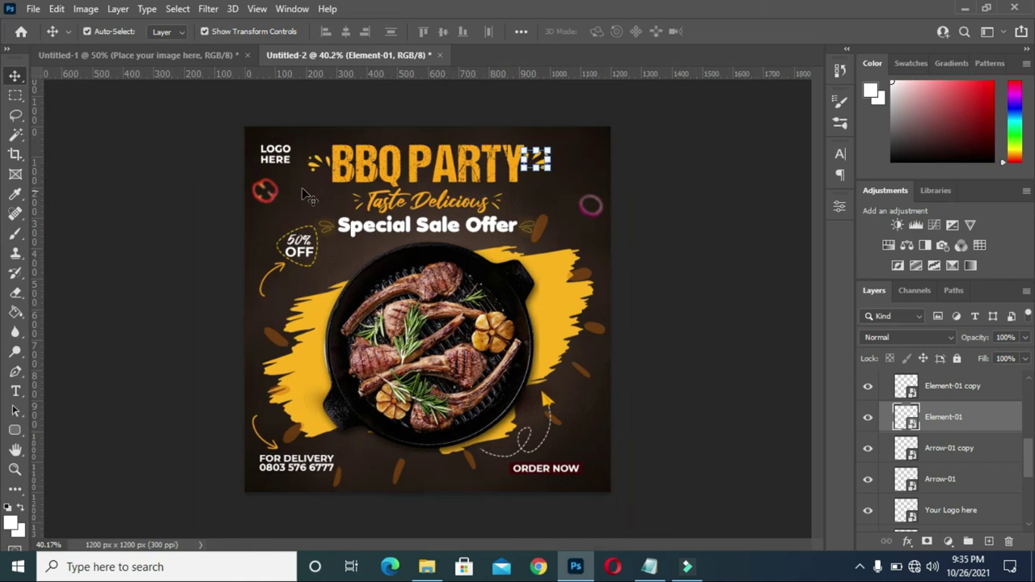
# Deselect Element-01 and collapse the ELEMENT group in the Layers panel.
pyautogui.scroll(-1, 451, 240)
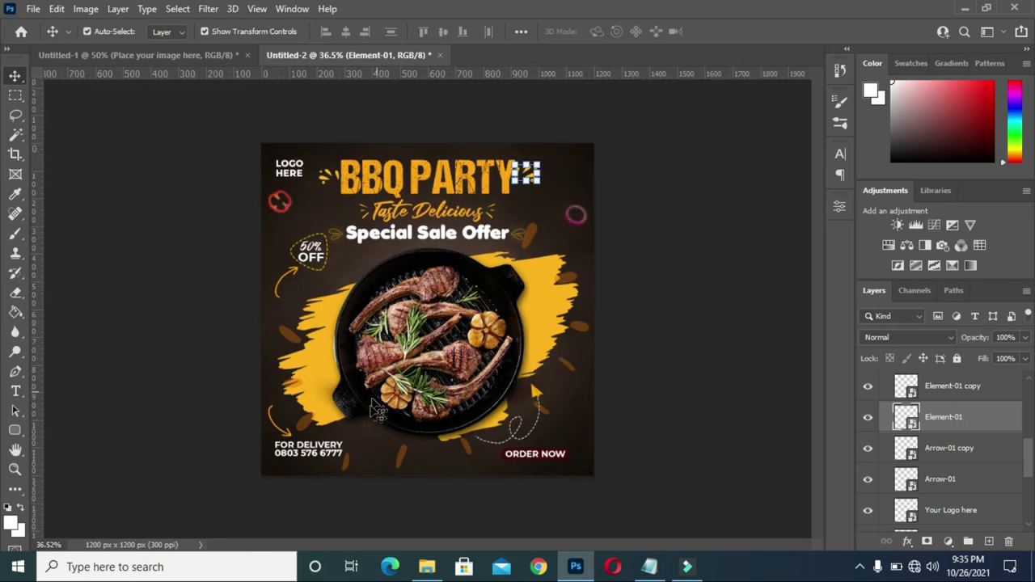
pyautogui.scroll(1, 343, 457)
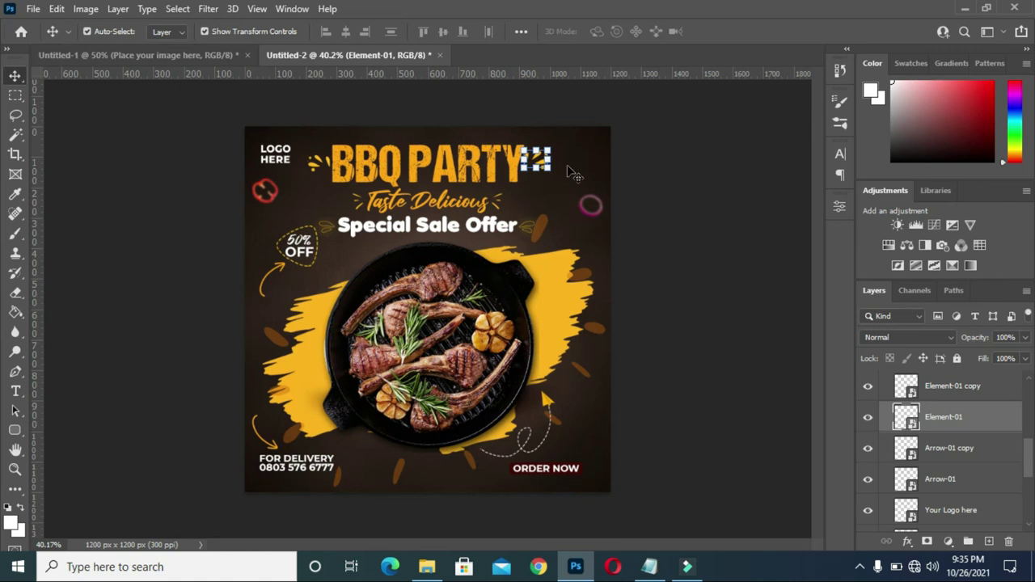
pyautogui.click(691, 204)
pyautogui.scroll(3, 935, 417)
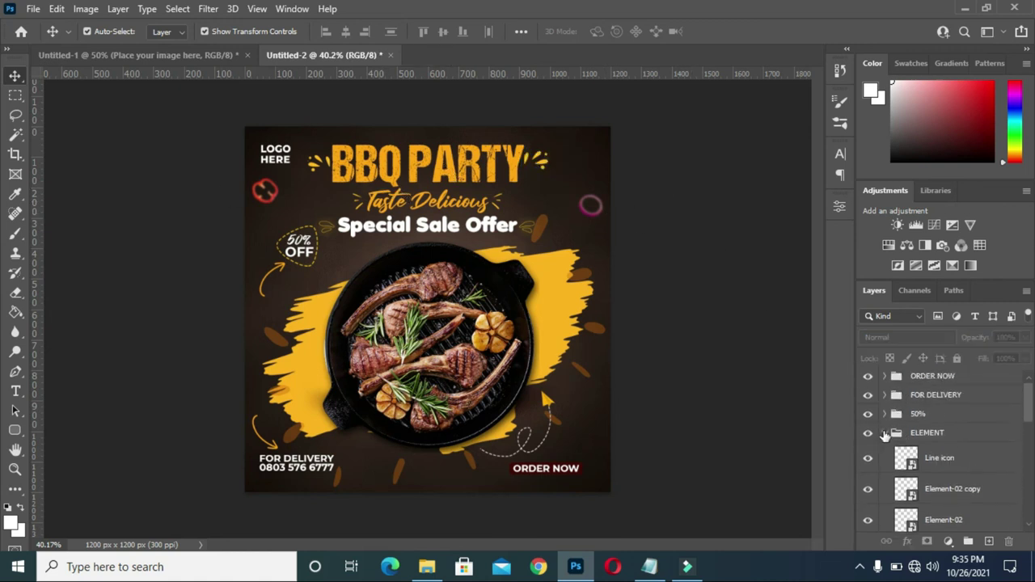
pyautogui.click(885, 433)
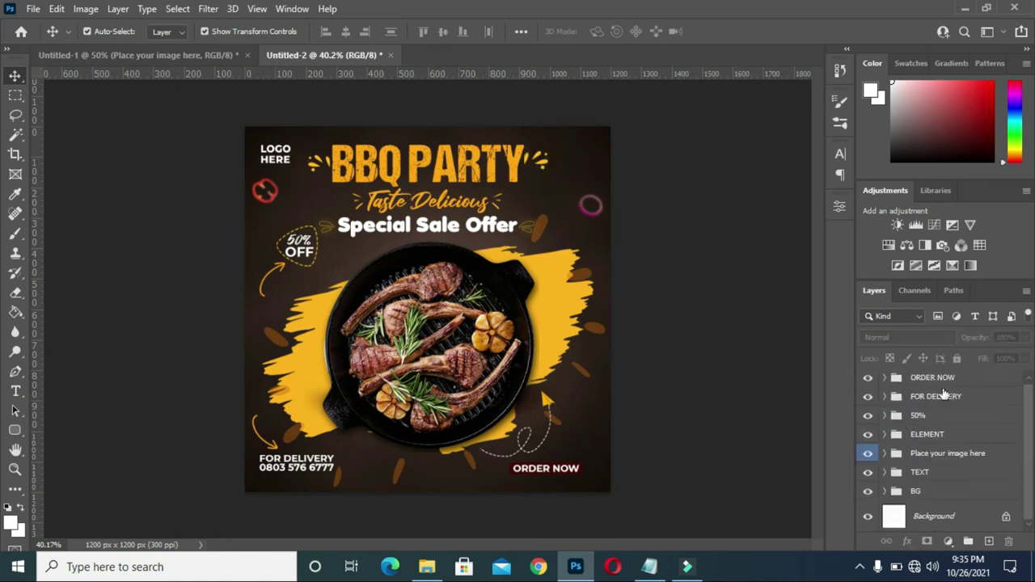
pyautogui.scroll(1, 942, 392)
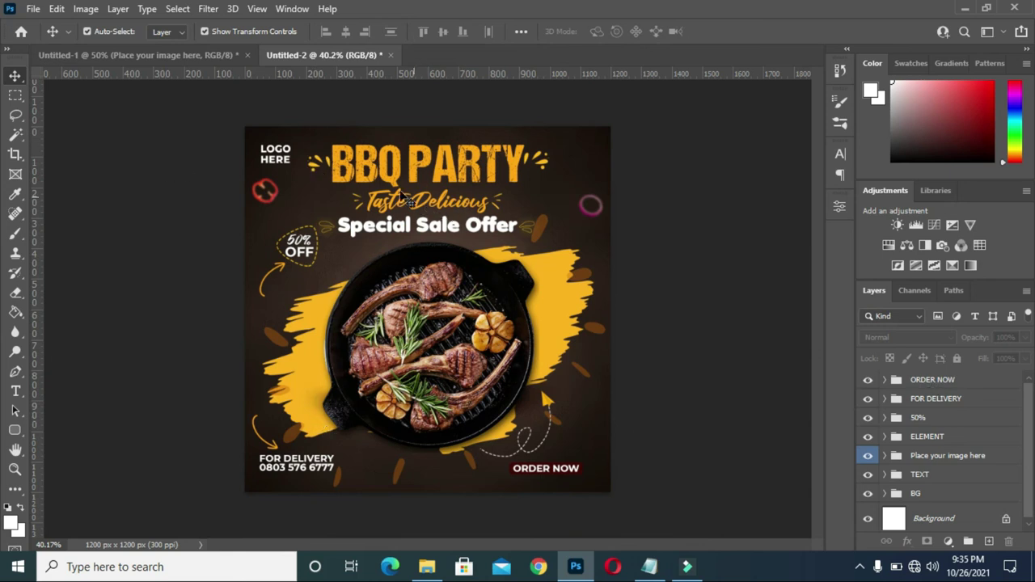